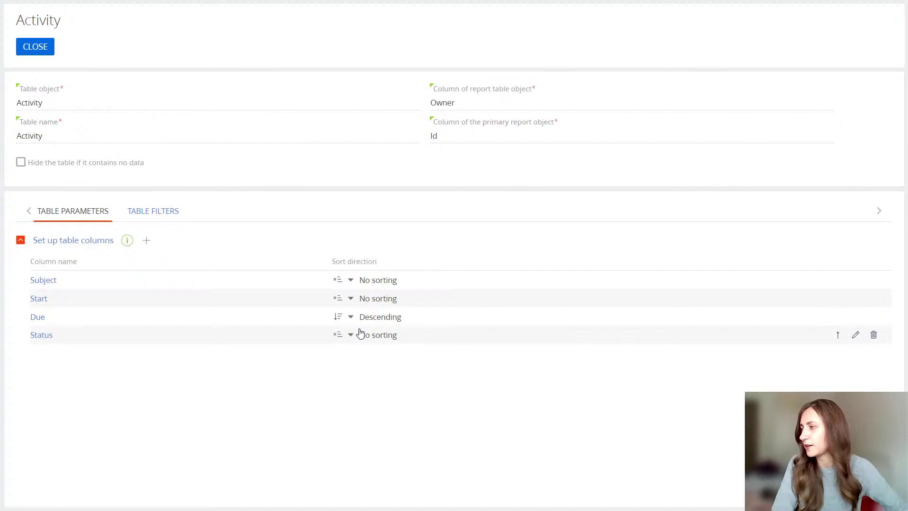
# Step: Review the filters of the Activity report table and close the table, the report and the report setup
pyautogui.click(173, 221)
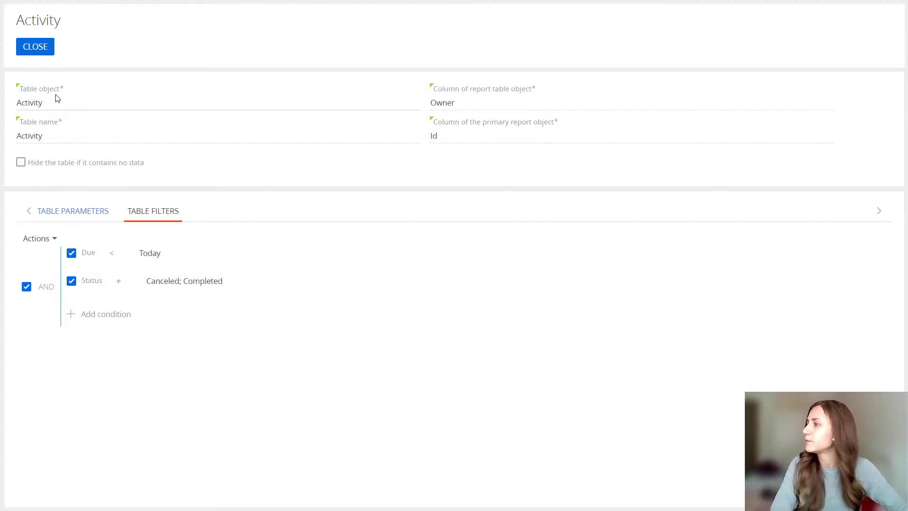
pyautogui.click(32, 56)
pyautogui.click(50, 54)
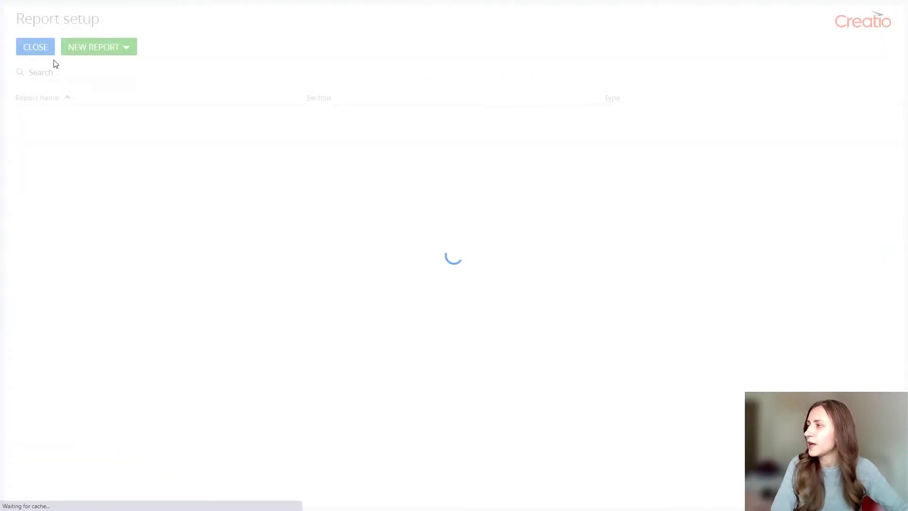
pyautogui.click(47, 50)
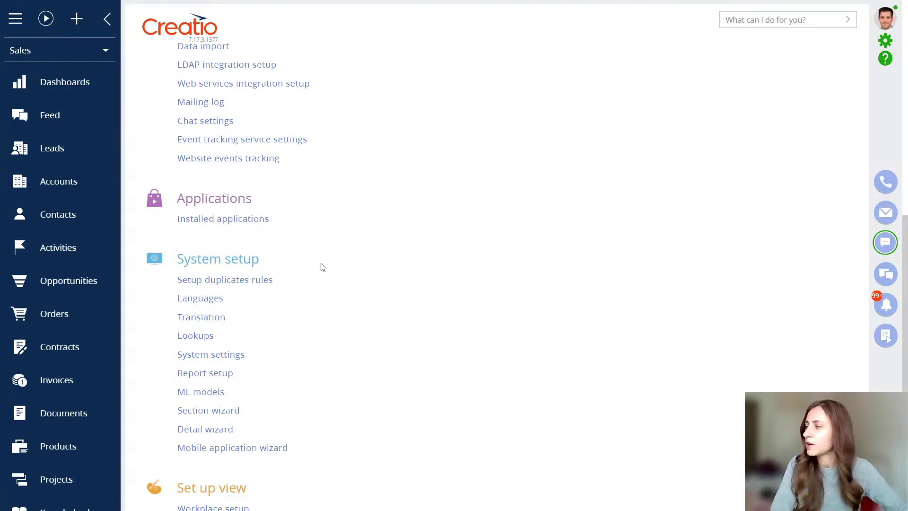
# Step: Open the Alpha Business CEO's record in Contacts and examine its Report sent and Report date fields
pyautogui.click(95, 217)
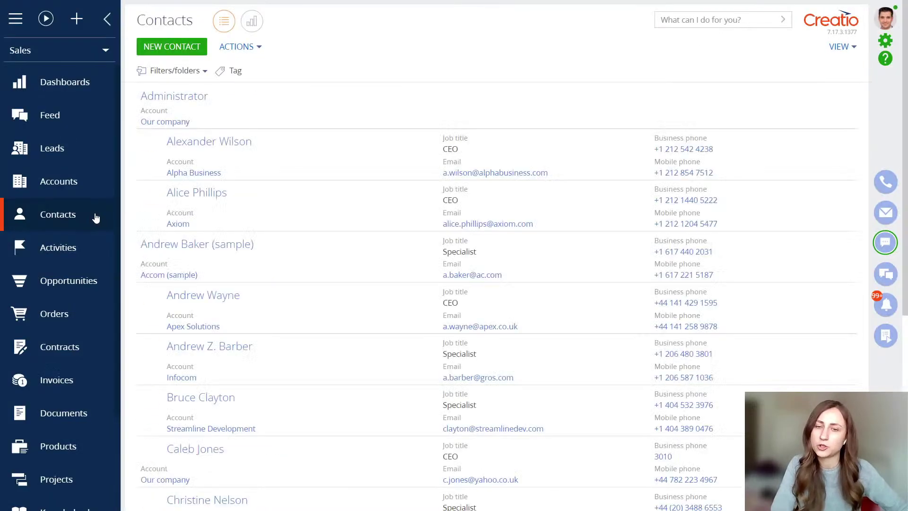
pyautogui.click(286, 138)
pyautogui.click(163, 199)
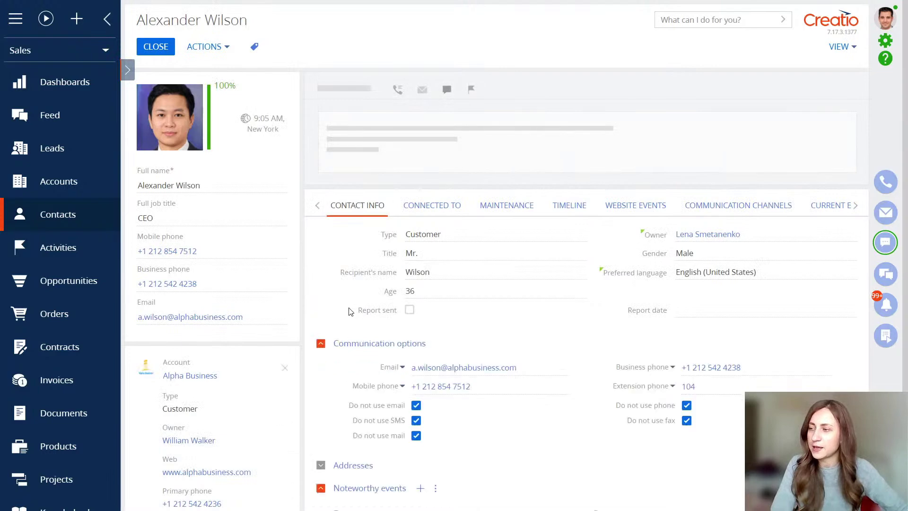
pyautogui.scroll(-2, 343, 381)
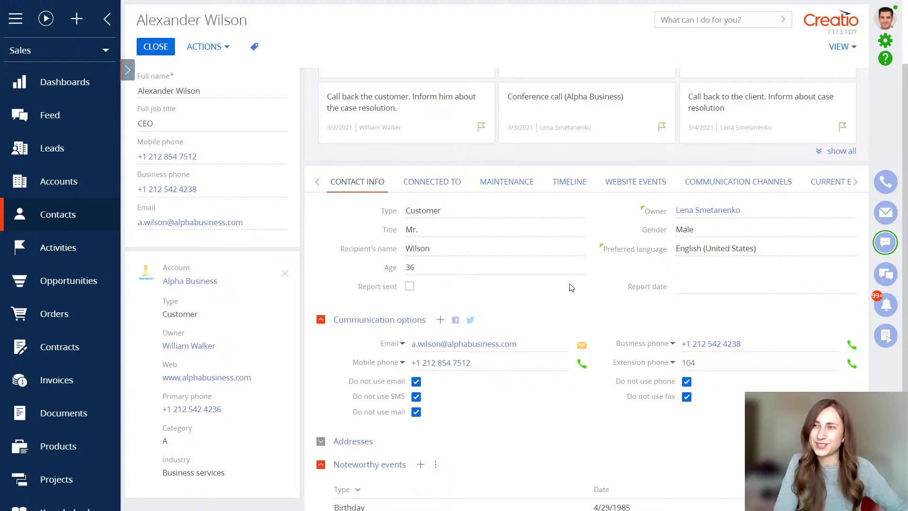
# Step: Open the process library from the system settings and create a new business process
pyautogui.click(886, 42)
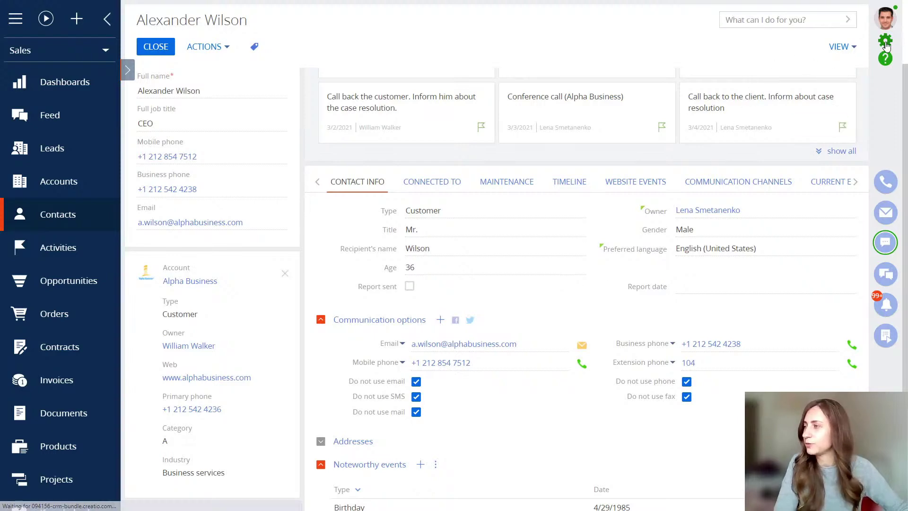
pyautogui.scroll(2, 440, 153)
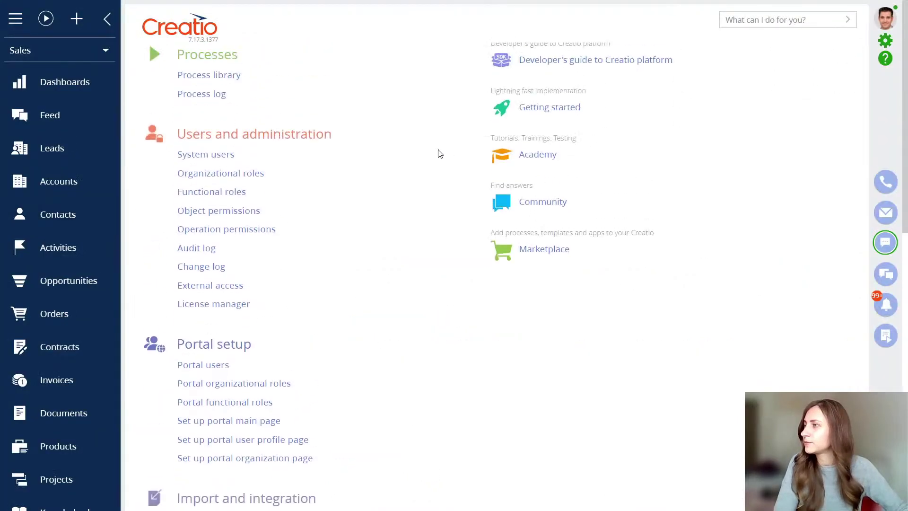
pyautogui.click(226, 77)
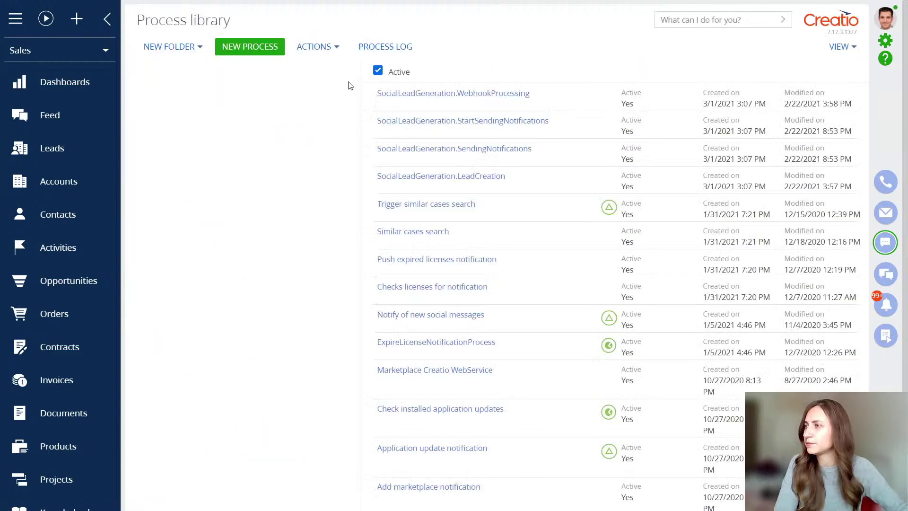
pyautogui.click(263, 52)
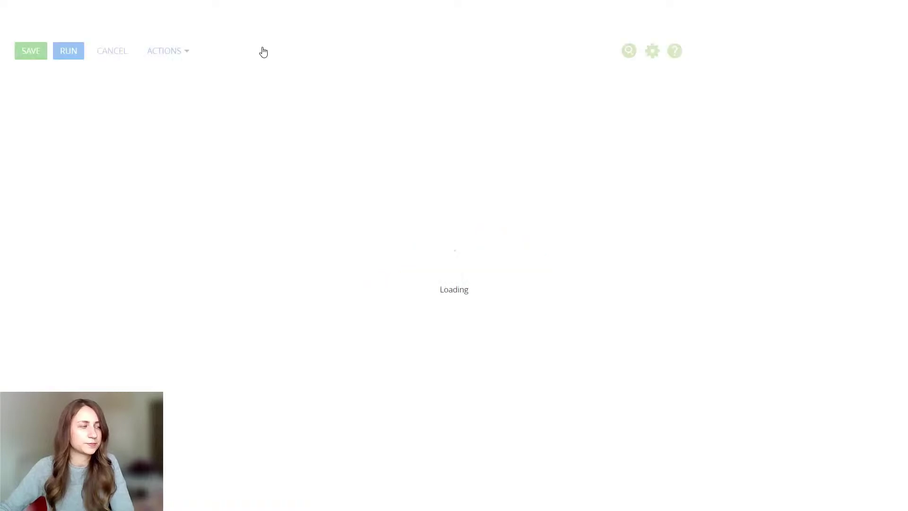
# Step: Name the new business process "Overdue activity notification"
pyautogui.click(207, 28)
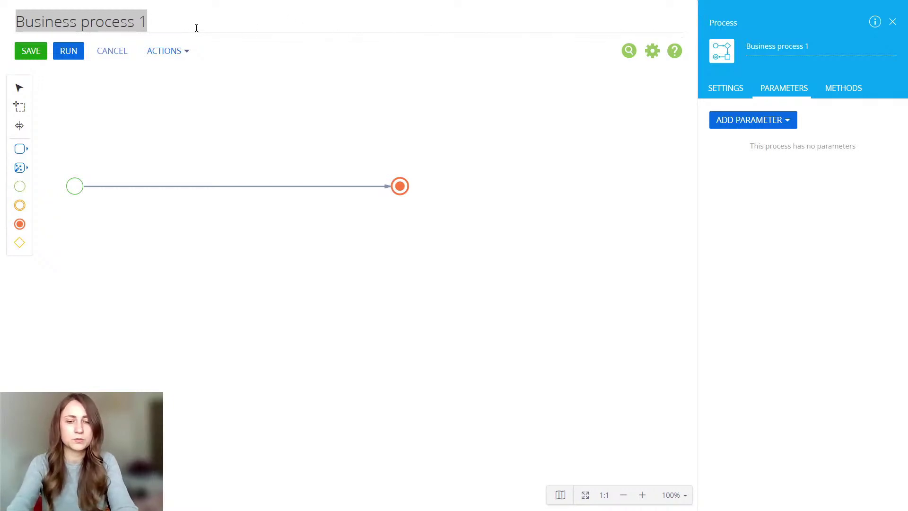
pyautogui.click(192, 26)
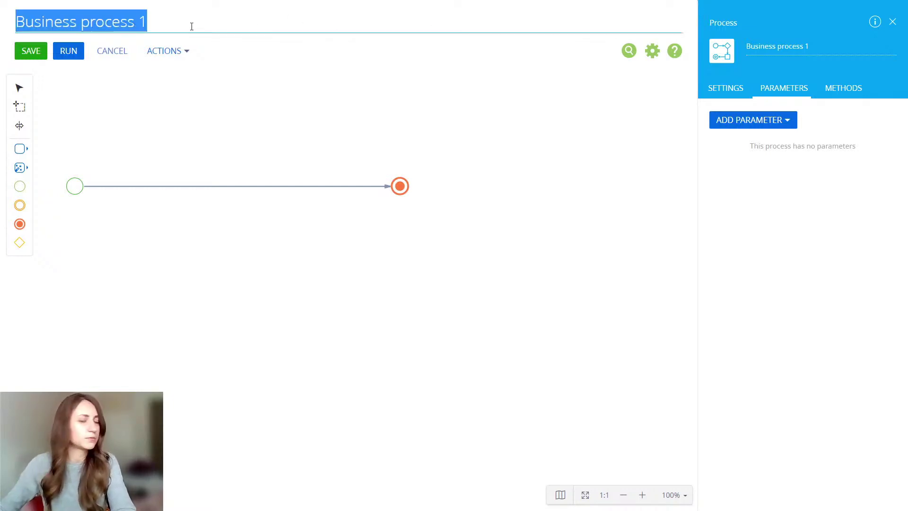
pyautogui.write('Overdue ')
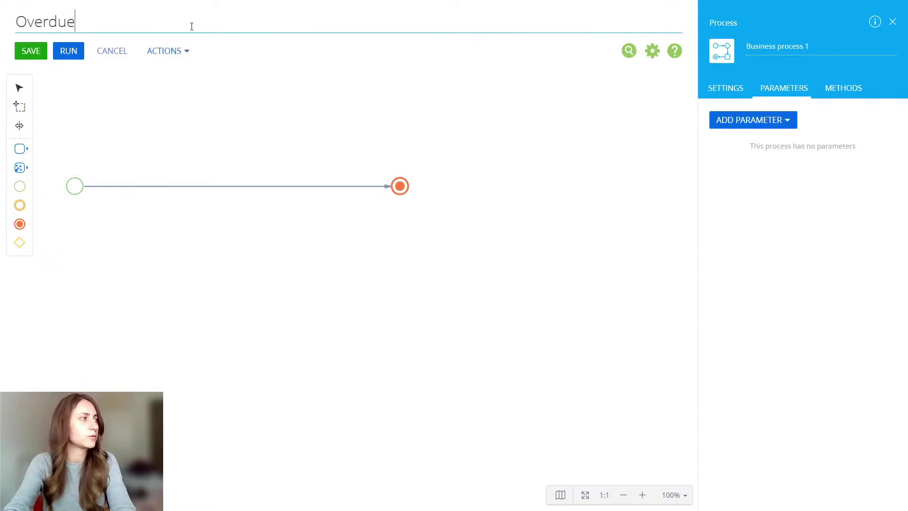
pyautogui.write('activity')
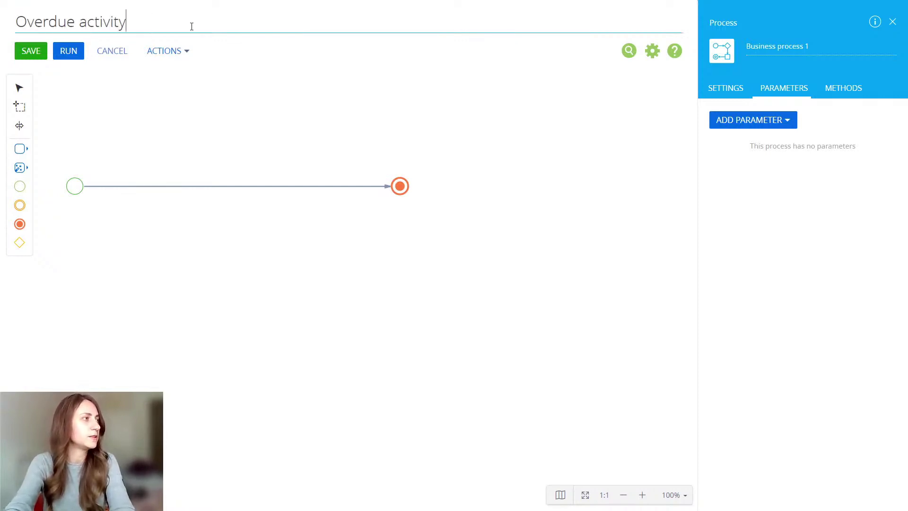
pyautogui.write(' notification')
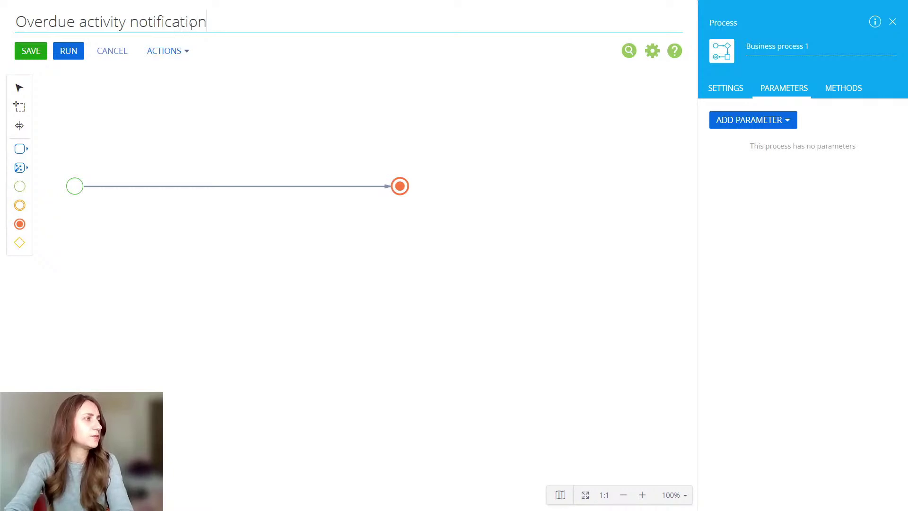
pyautogui.click(331, 140)
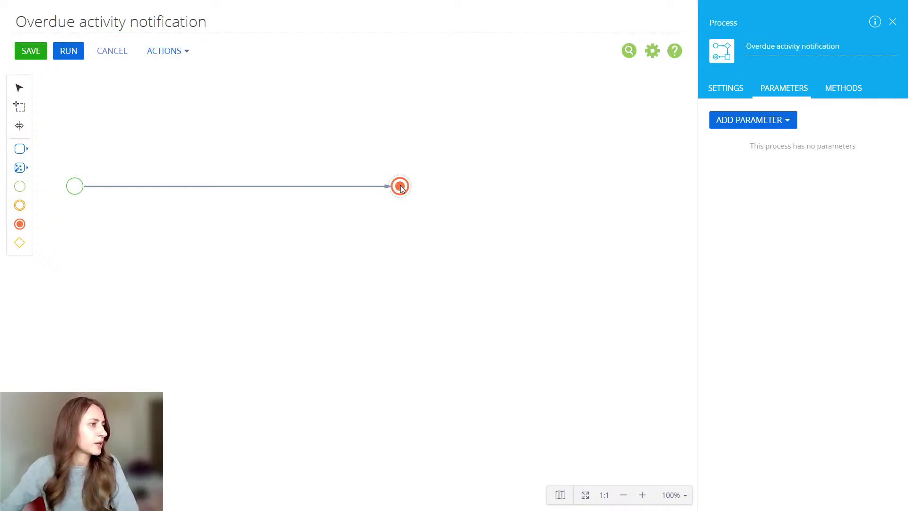
# Step: Move the Terminate event farther from the start event and insert a Read data element on the flow just after the start
pyautogui.moveTo(400, 187); pyautogui.dragTo(490, 187)
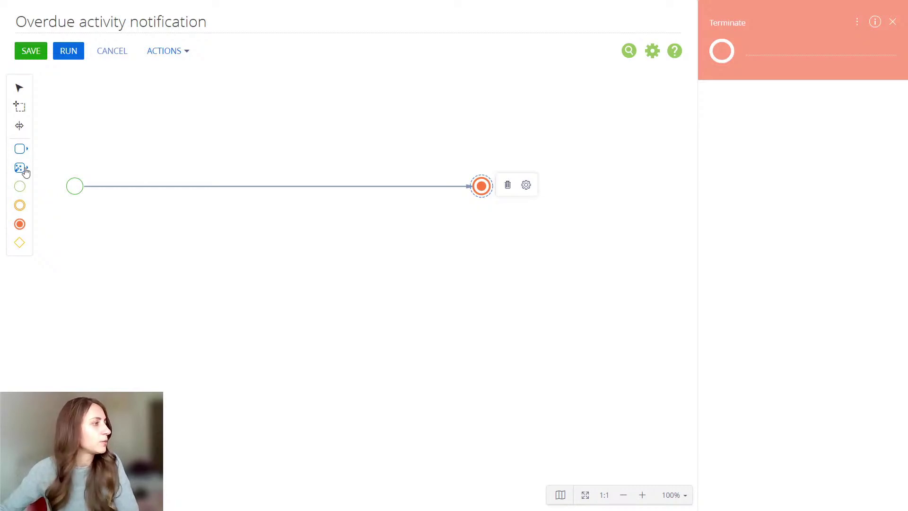
pyautogui.click(19, 168)
pyautogui.moveTo(56, 170); pyautogui.dragTo(166, 193)
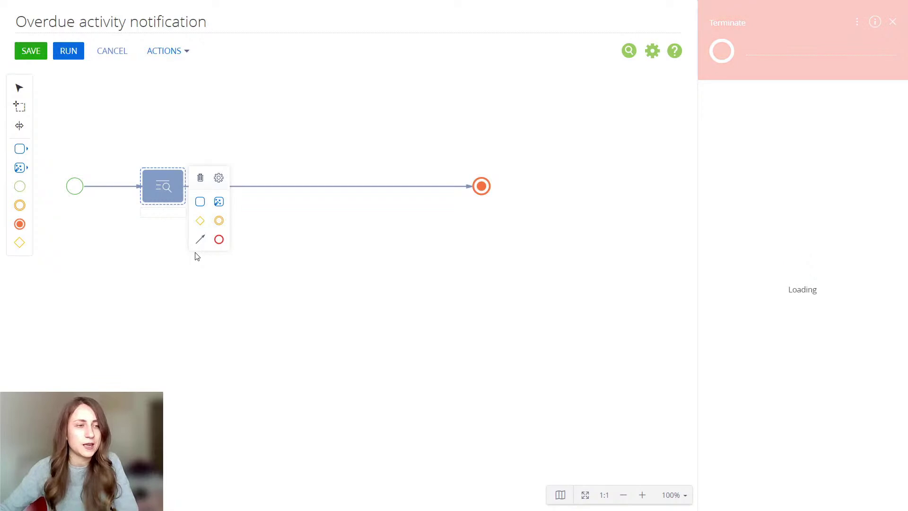
# Step: Name the Read data element "Contacts with overdue activitie"
pyautogui.click(784, 48)
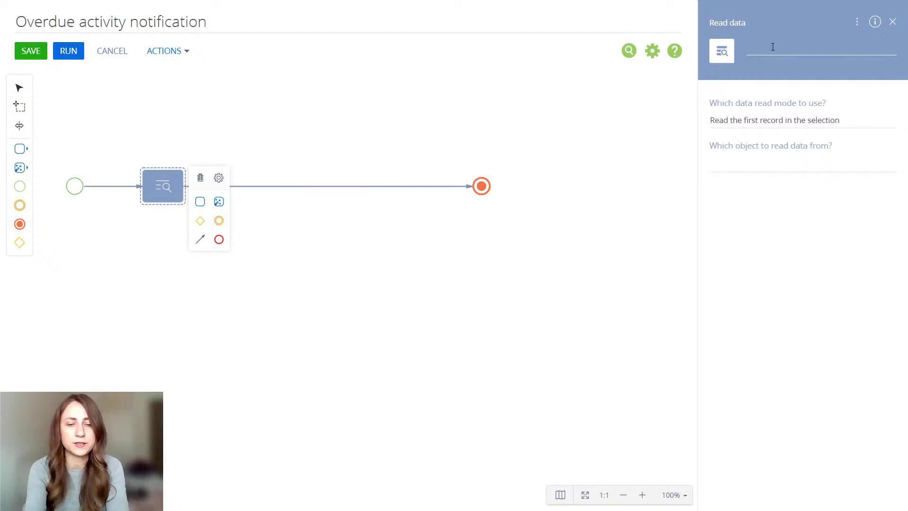
pyautogui.write('Cnn')
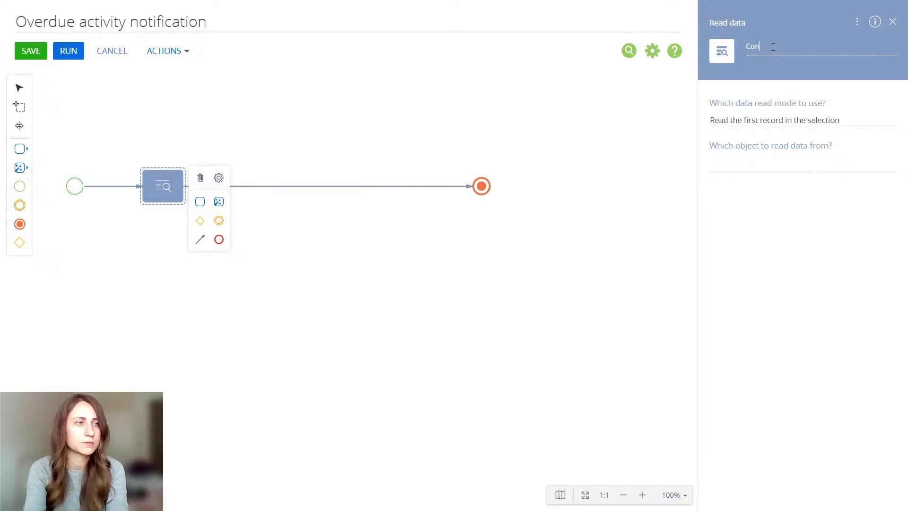
pyautogui.write('tact wit')
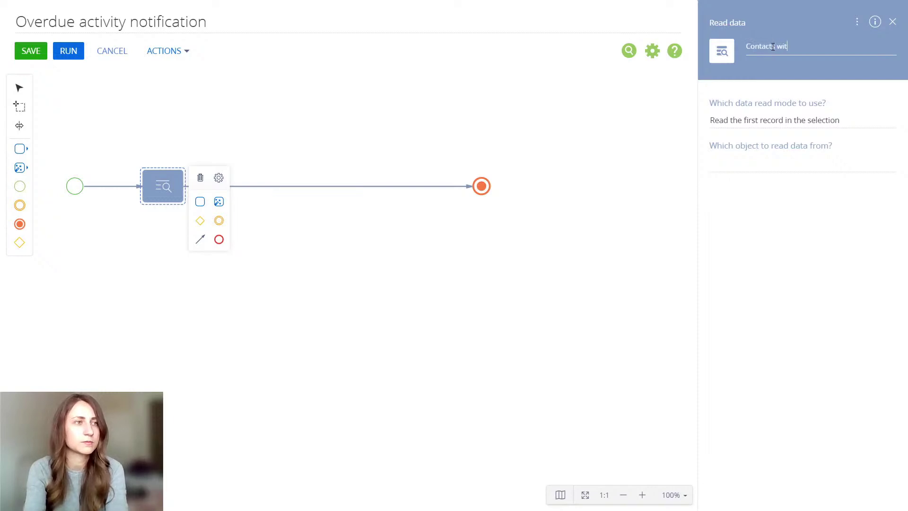
pyautogui.write('h overdue activitie')
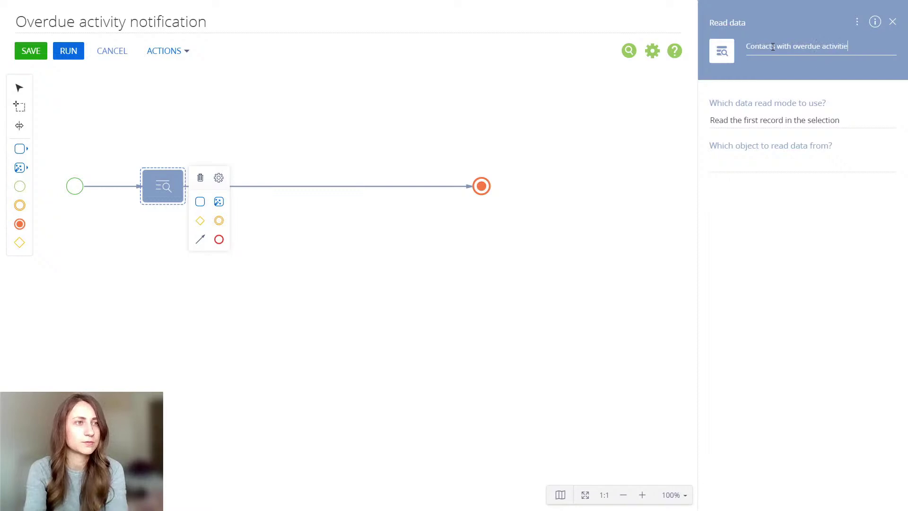
# Step: Set the Read data element to calculate the number of records and read from the Contact object
pyautogui.click(833, 121)
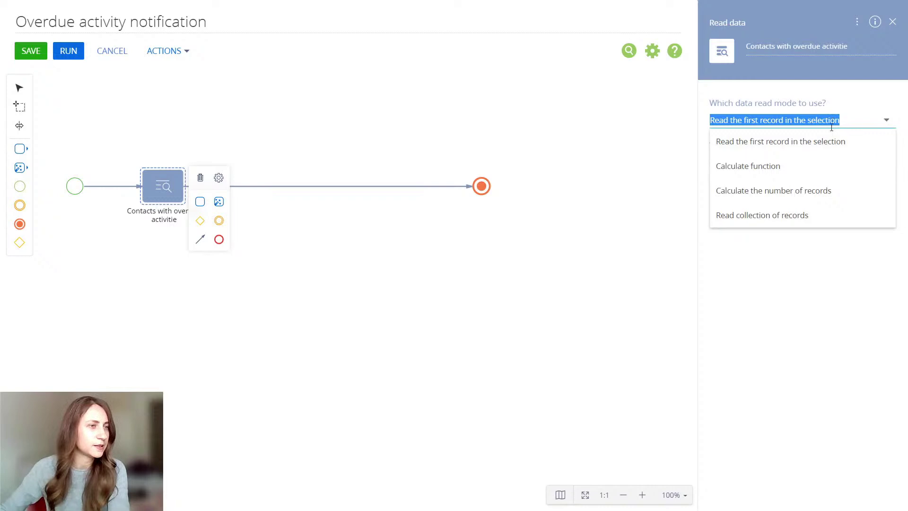
pyautogui.click(838, 196)
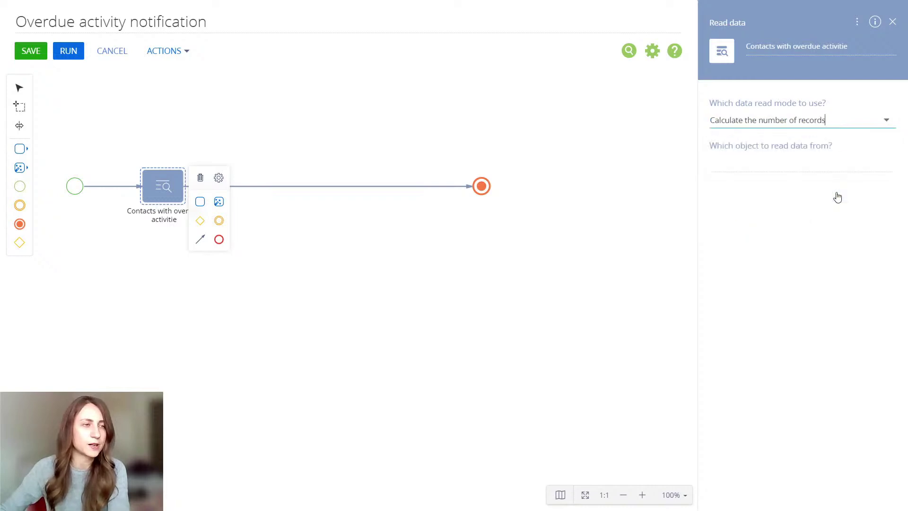
pyautogui.click(819, 164)
pyautogui.write('co')
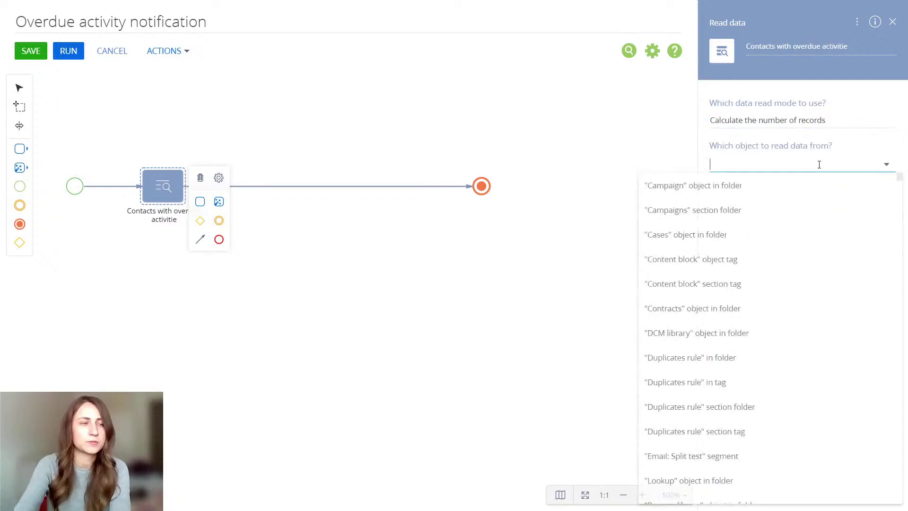
pyautogui.write('n')
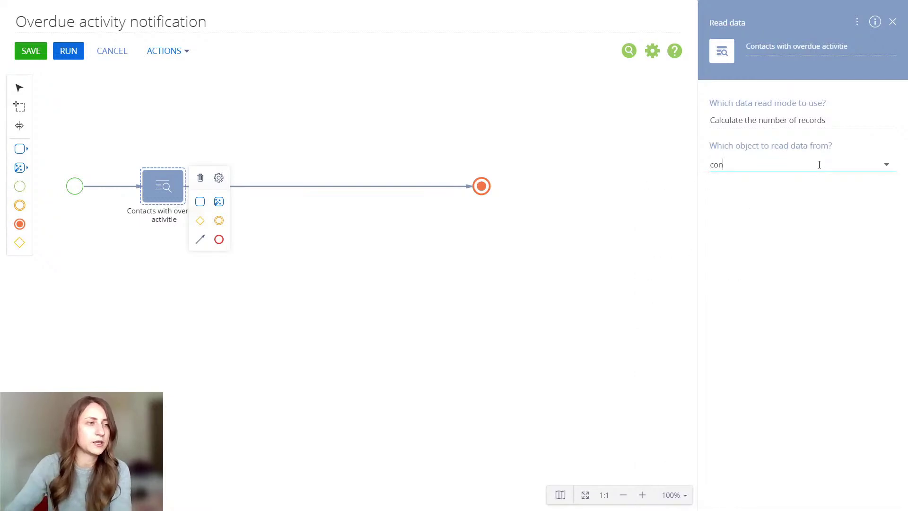
pyautogui.write('ta')
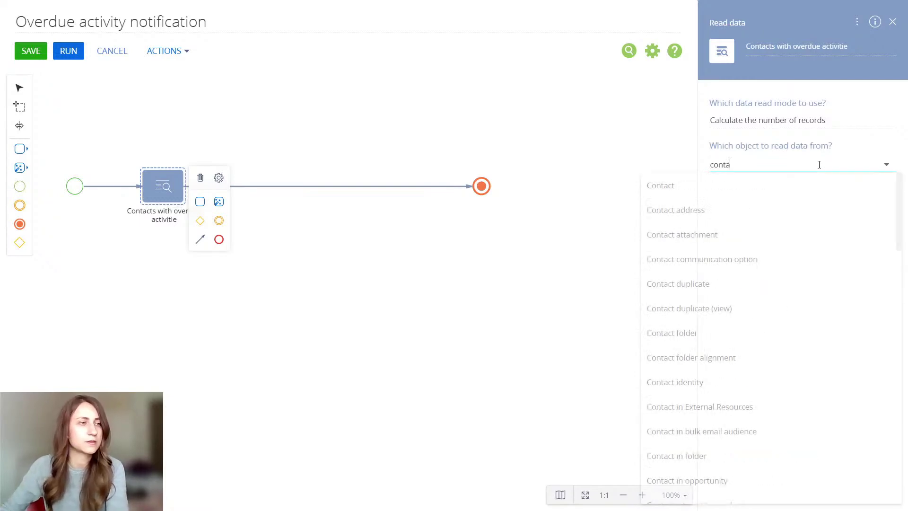
pyautogui.click(805, 182)
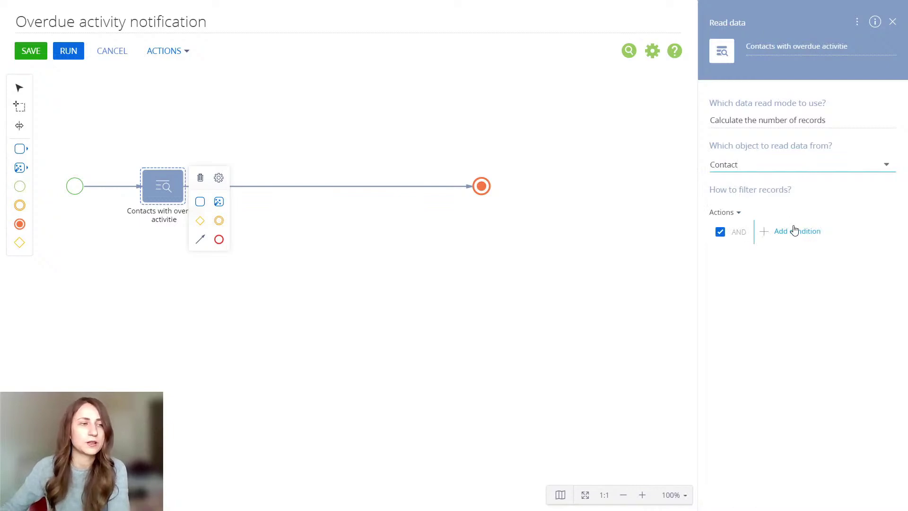
# Step: Widen the element's setup area and add a filter condition where the contact's Type equals Employee
pyautogui.moveTo(699, 222); pyautogui.dragTo(615, 221)
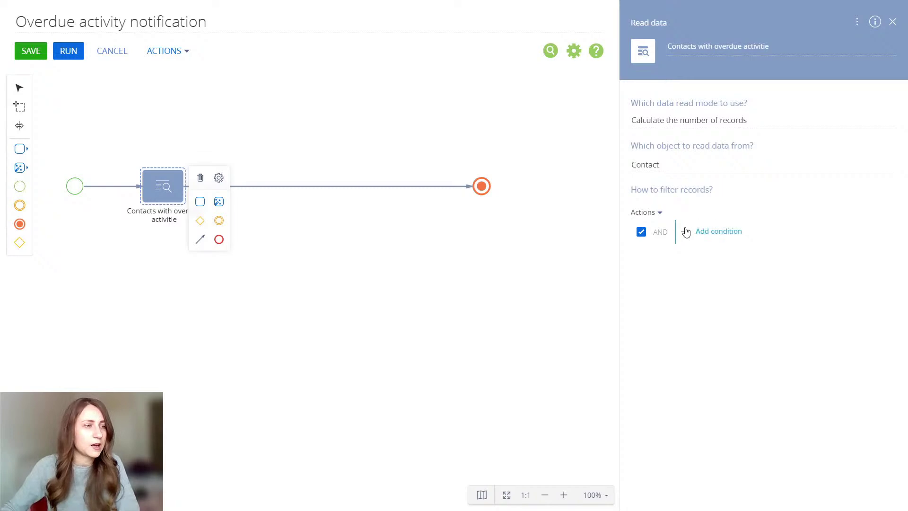
pyautogui.click(706, 230)
pyautogui.write('type')
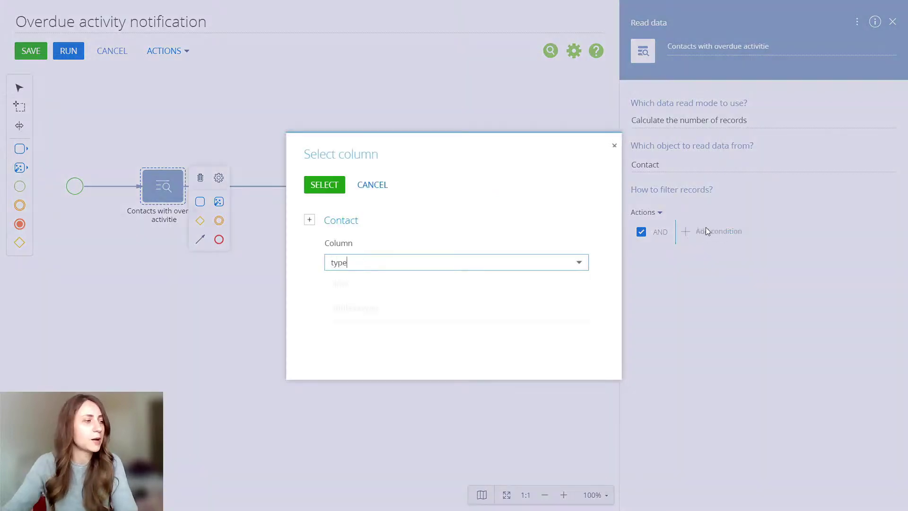
pyautogui.click(574, 284)
pyautogui.click(334, 186)
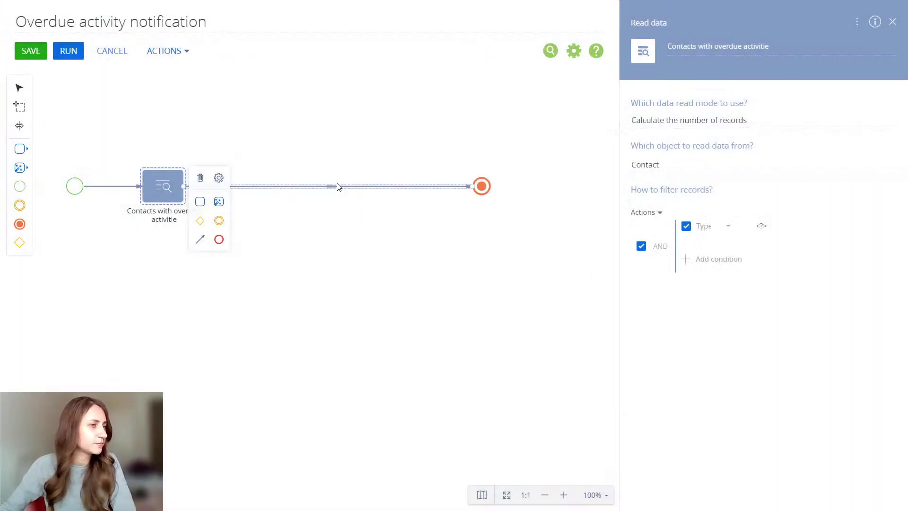
pyautogui.click(745, 273)
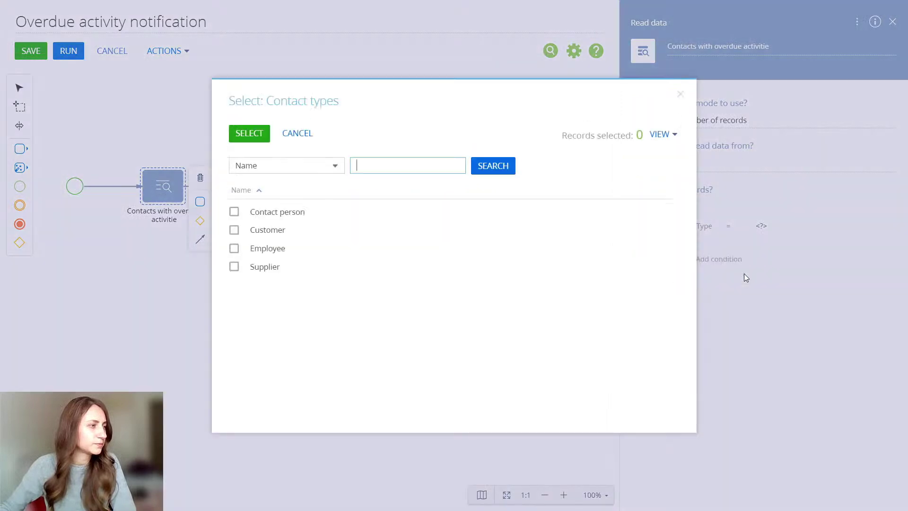
pyautogui.click(303, 252)
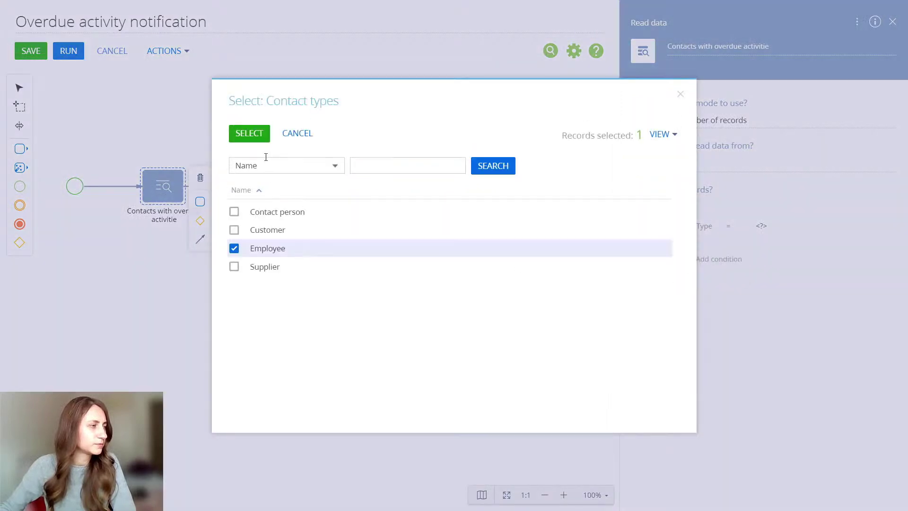
pyautogui.click(249, 133)
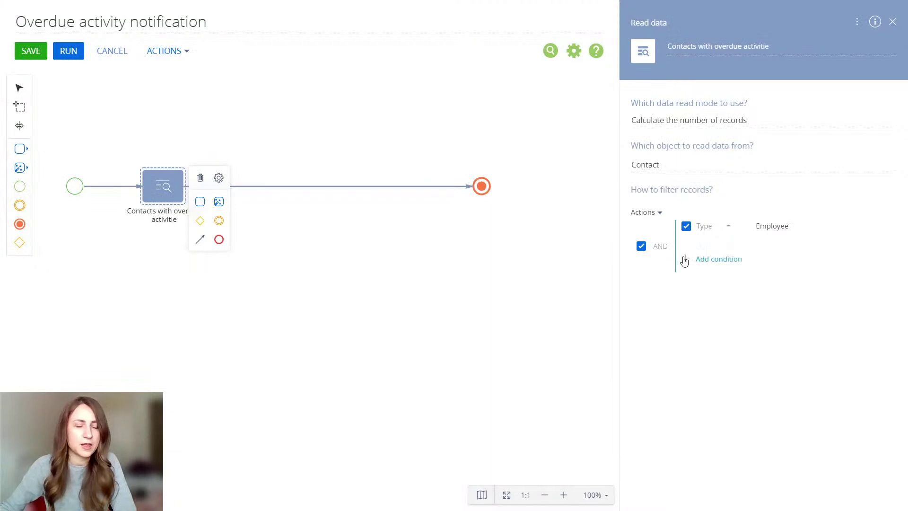
# Step: Add a filter condition where the contact's Report sent equals No
pyautogui.click(685, 261)
pyautogui.write('repor')
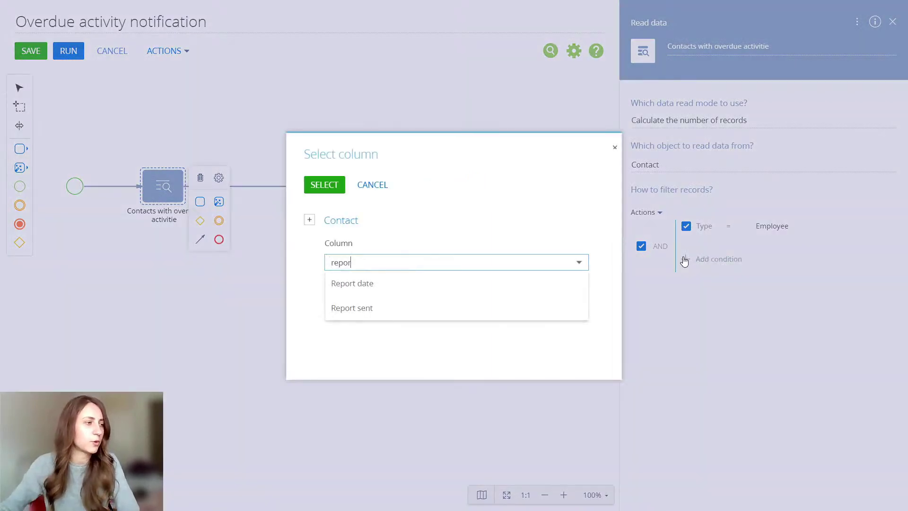
pyautogui.click(580, 308)
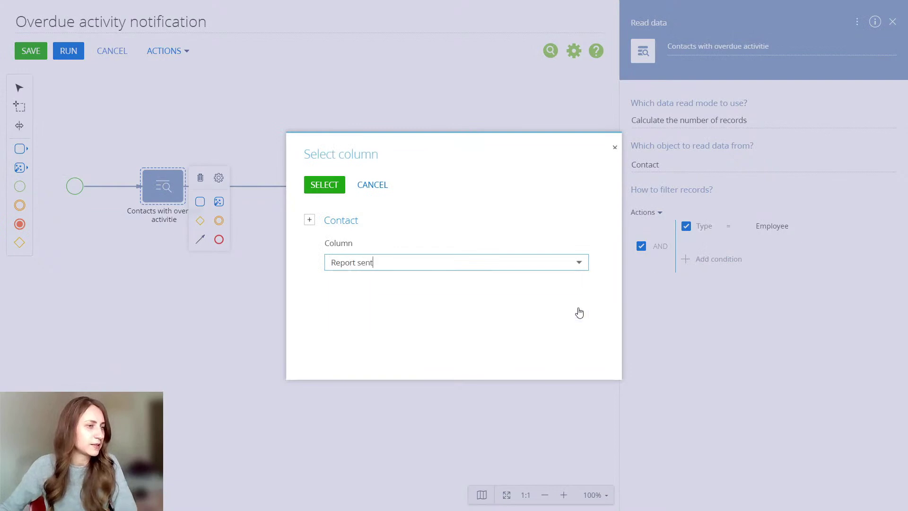
pyautogui.click(324, 184)
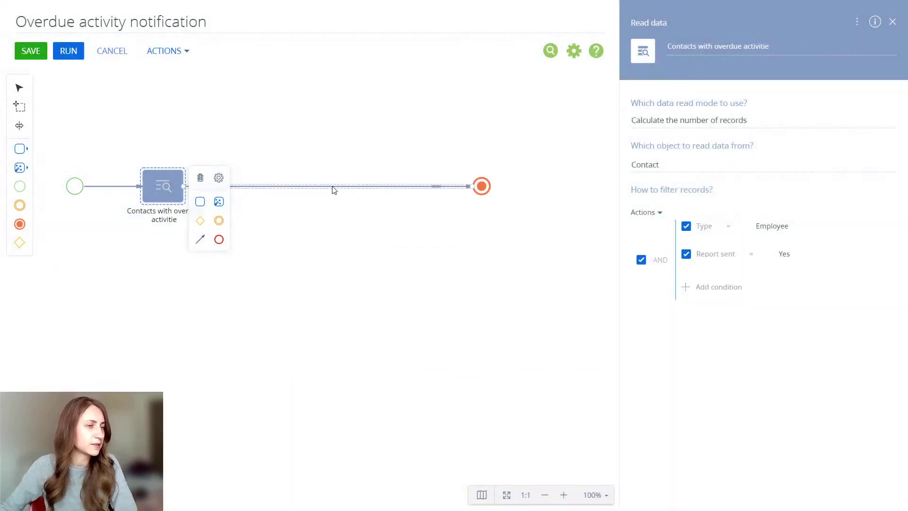
pyautogui.click(779, 254)
pyautogui.click(783, 298)
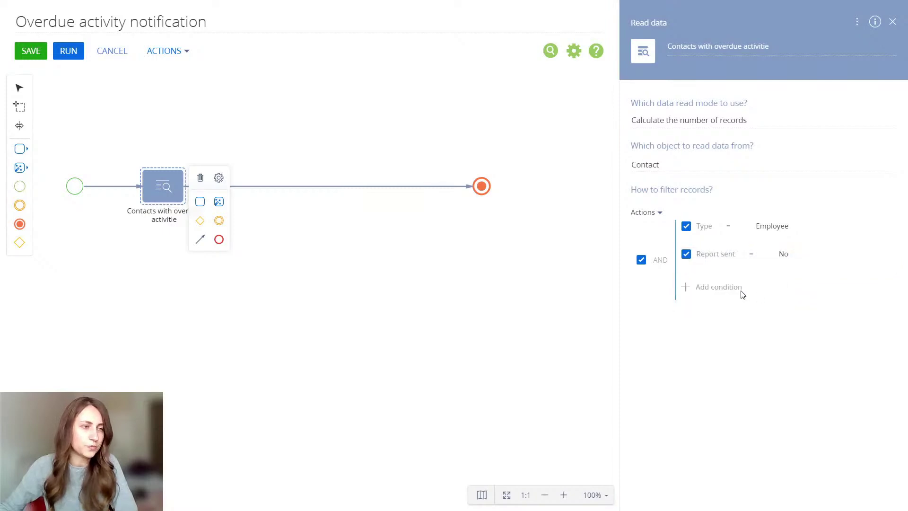
# Step: Add a filter condition on the linked Activity (by column Owner) object using its Quantity column, and set it to exists
pyautogui.click(724, 289)
pyautogui.click(310, 221)
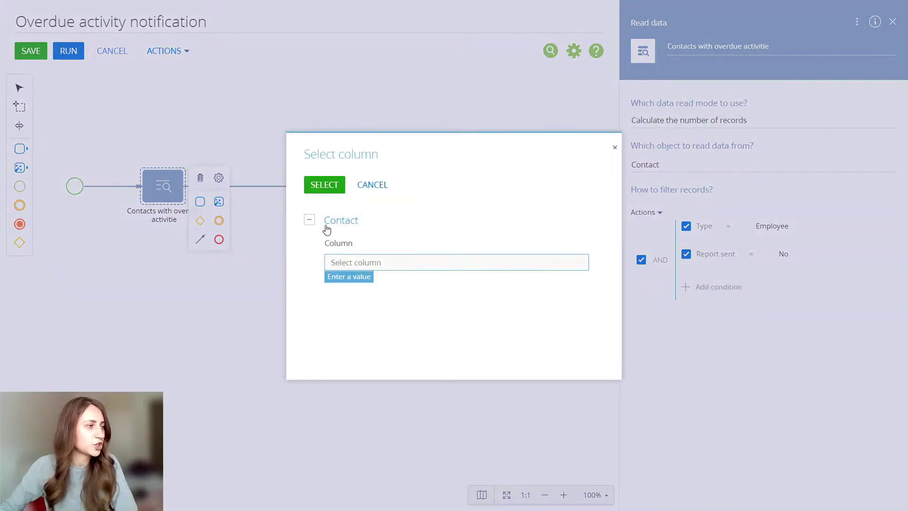
pyautogui.click(341, 244)
pyautogui.write('acti')
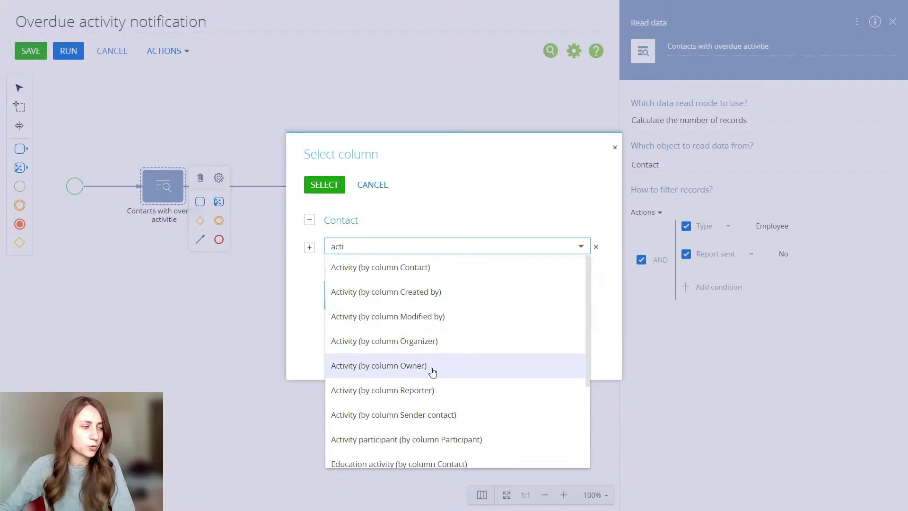
pyautogui.click(433, 371)
pyautogui.click(397, 290)
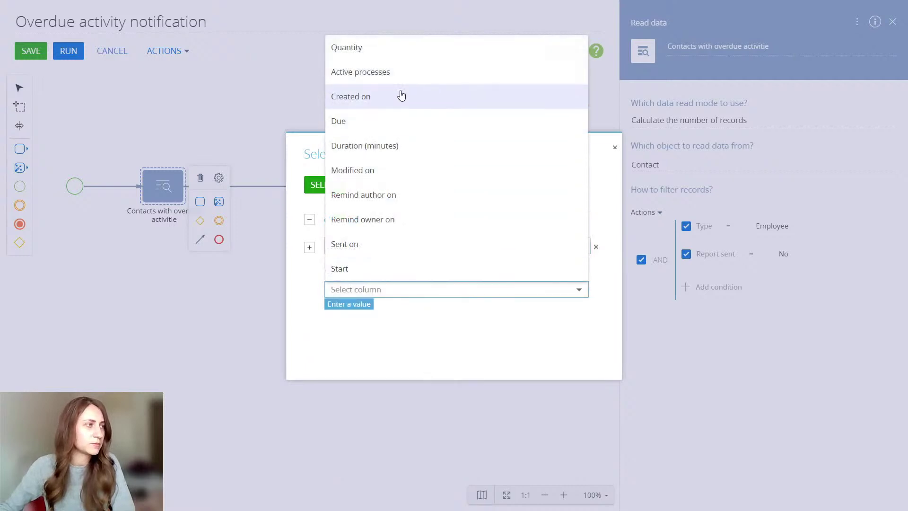
pyautogui.click(399, 50)
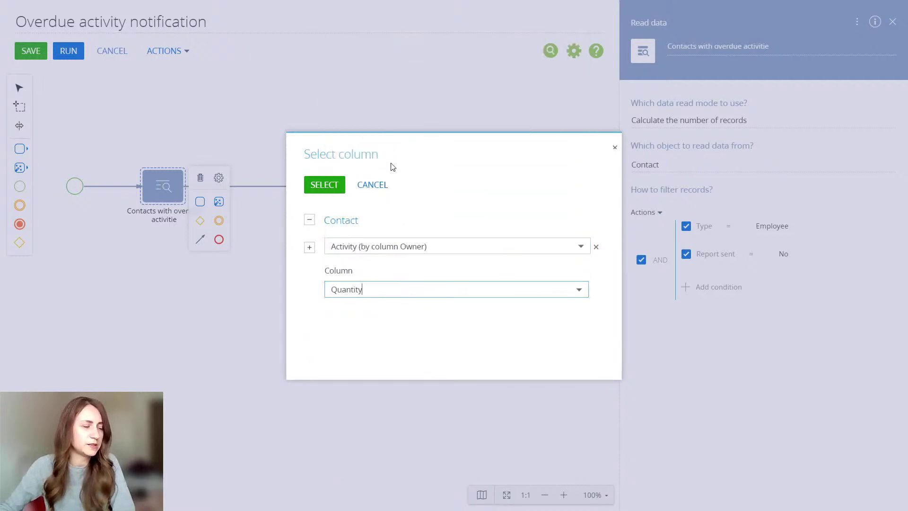
pyautogui.click(337, 186)
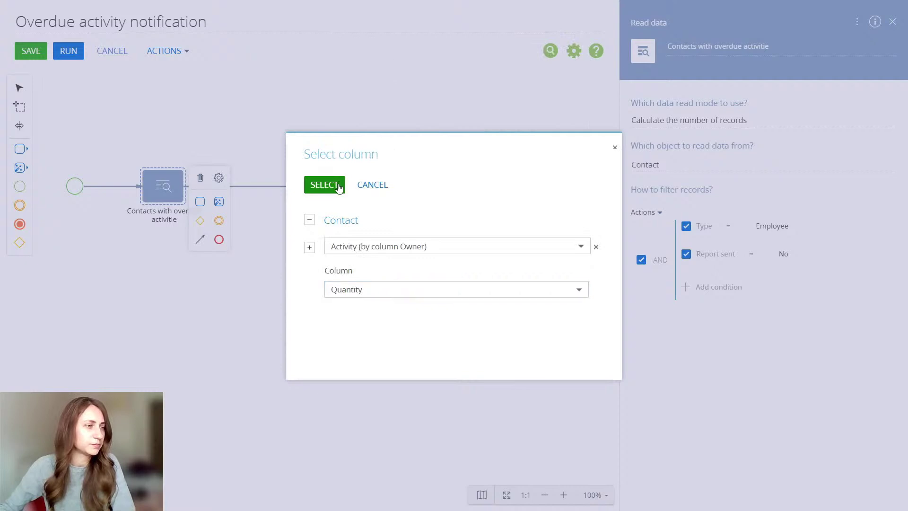
pyautogui.click(826, 287)
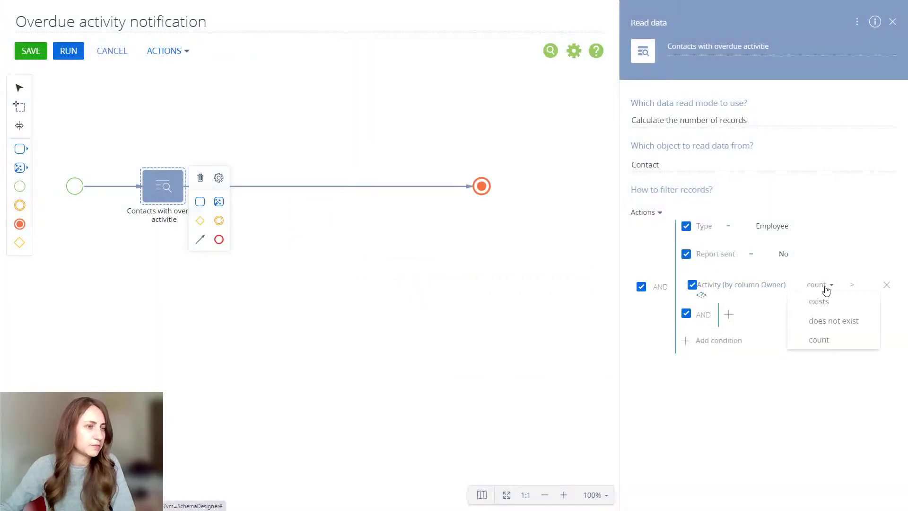
pyautogui.click(818, 301)
# Step: Add a nested condition under the Activity filter where Due is less than (<) Today
pyautogui.click(729, 305)
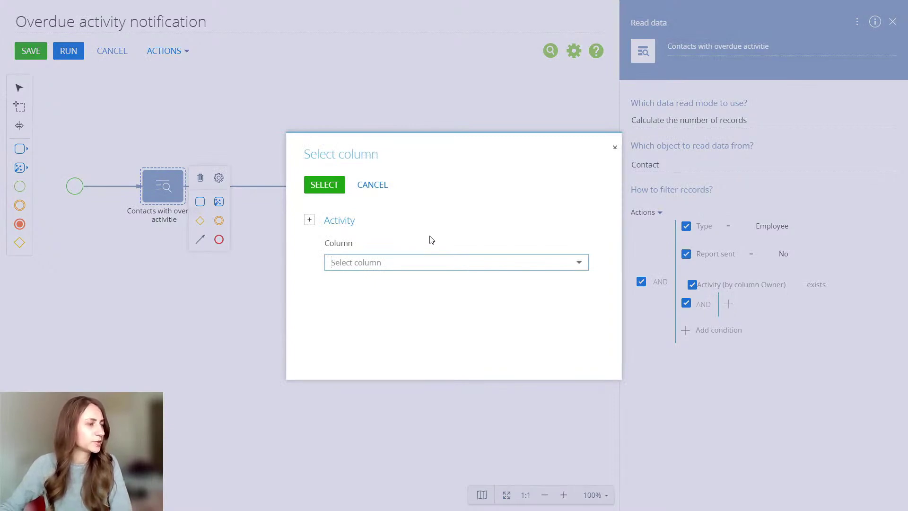
pyautogui.write('du')
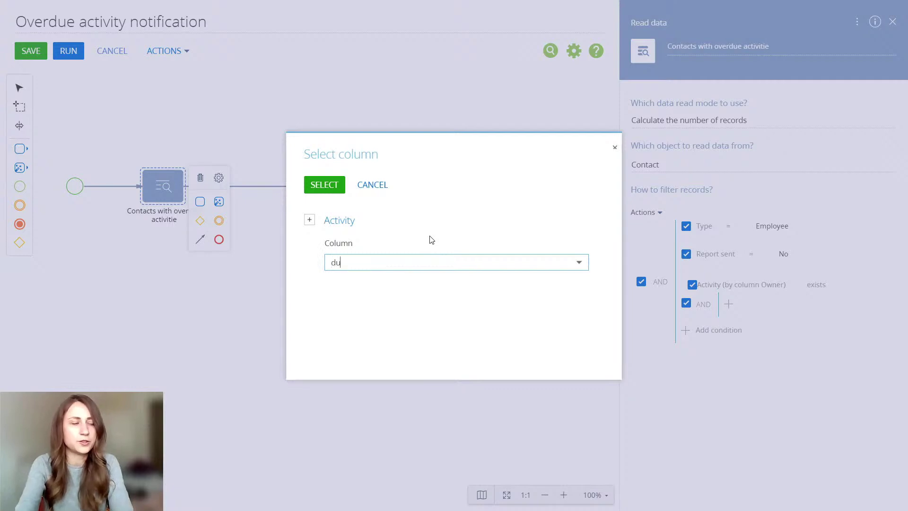
pyautogui.write('e')
pyautogui.click(420, 286)
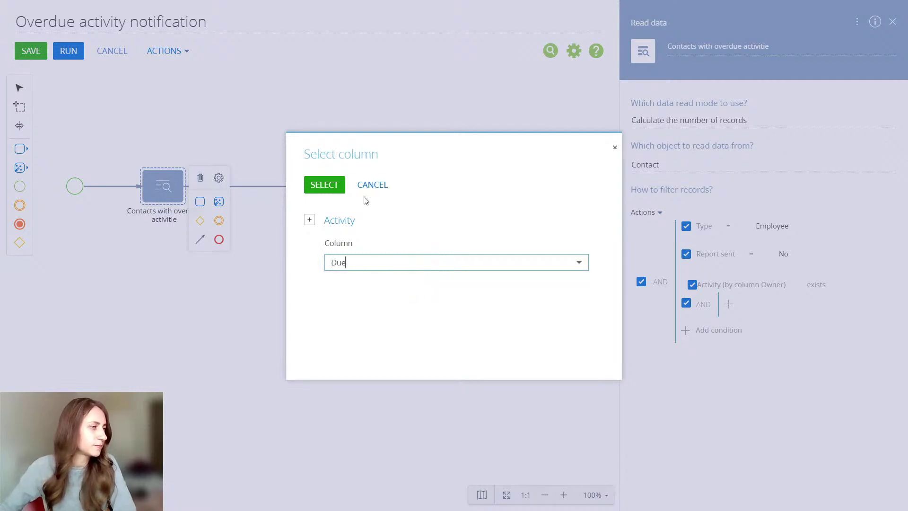
pyautogui.click(338, 187)
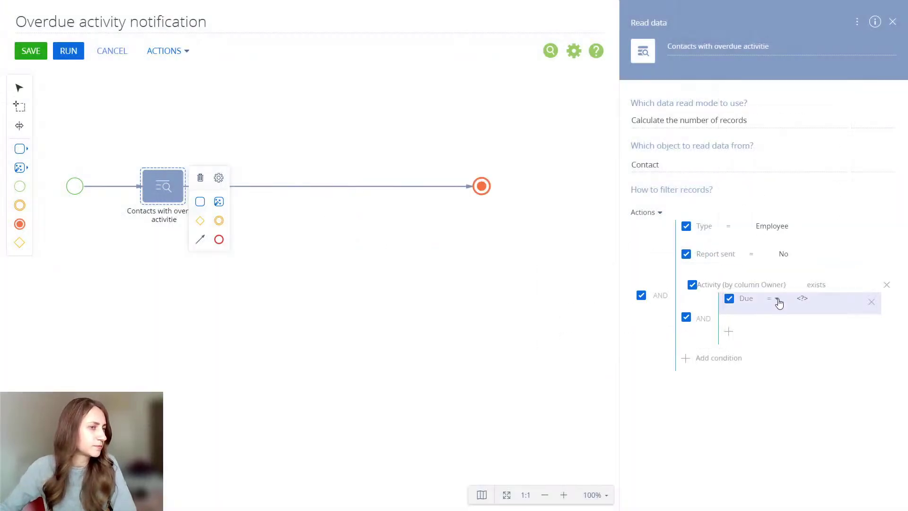
pyautogui.click(778, 299)
pyautogui.click(780, 351)
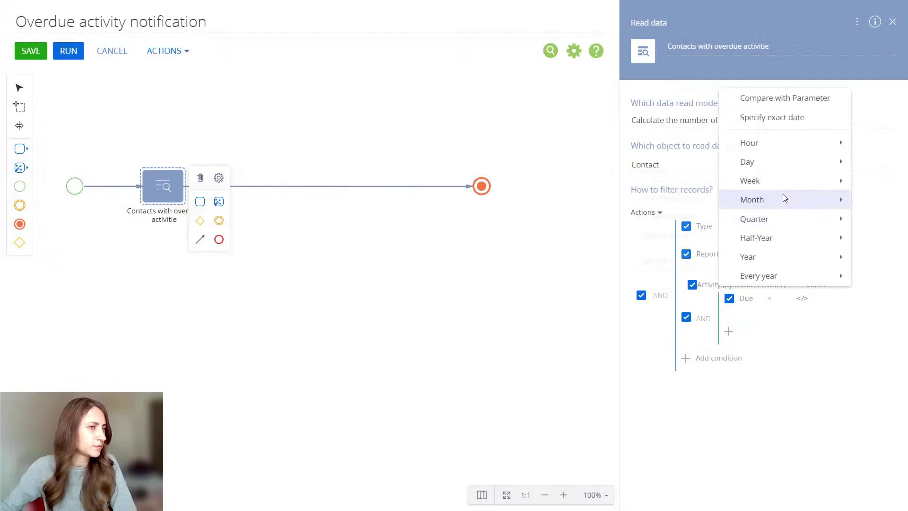
pyautogui.moveTo(774, 164)
pyautogui.click(691, 176)
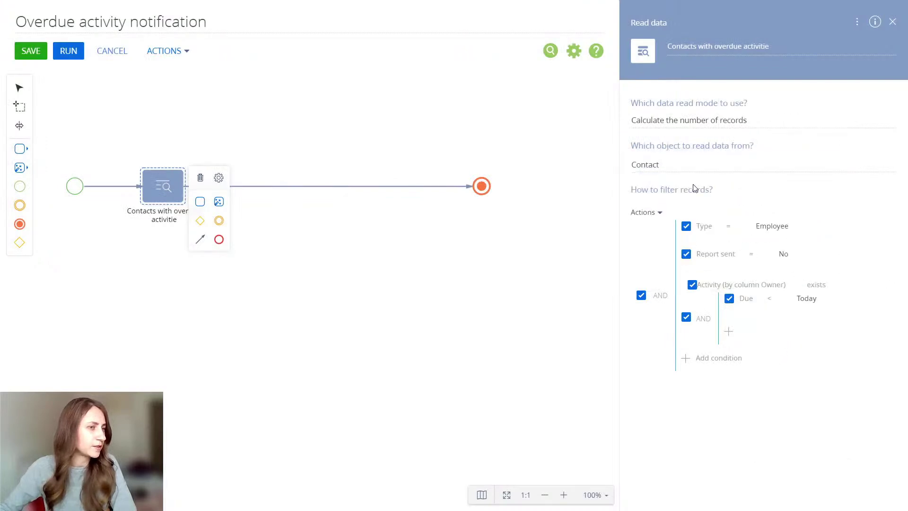
# Step: Add a second nested Activity condition where Status is not equal to Canceled or Completed
pyautogui.click(731, 332)
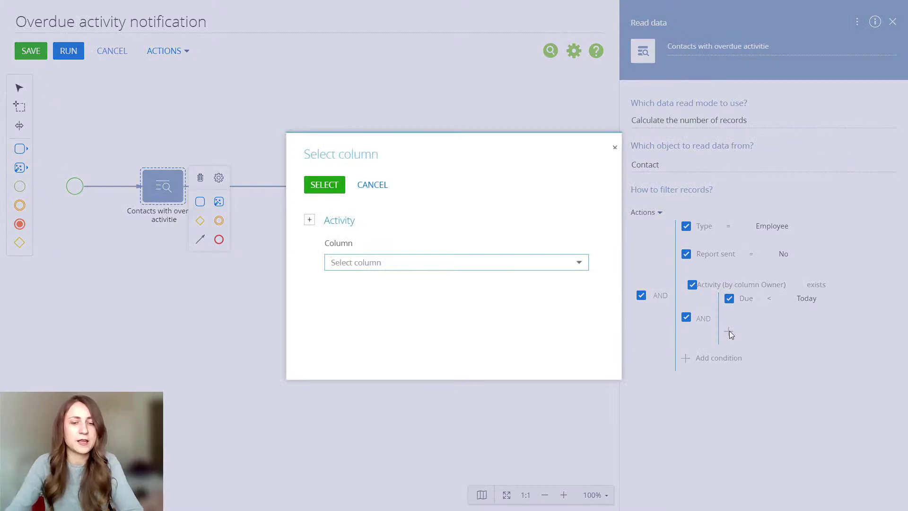
pyautogui.write('sta')
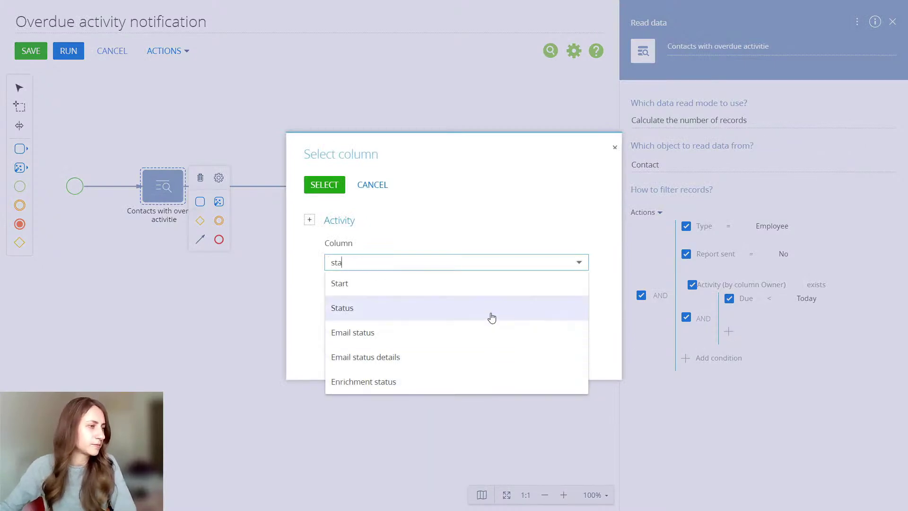
pyautogui.click(492, 312)
pyautogui.click(332, 187)
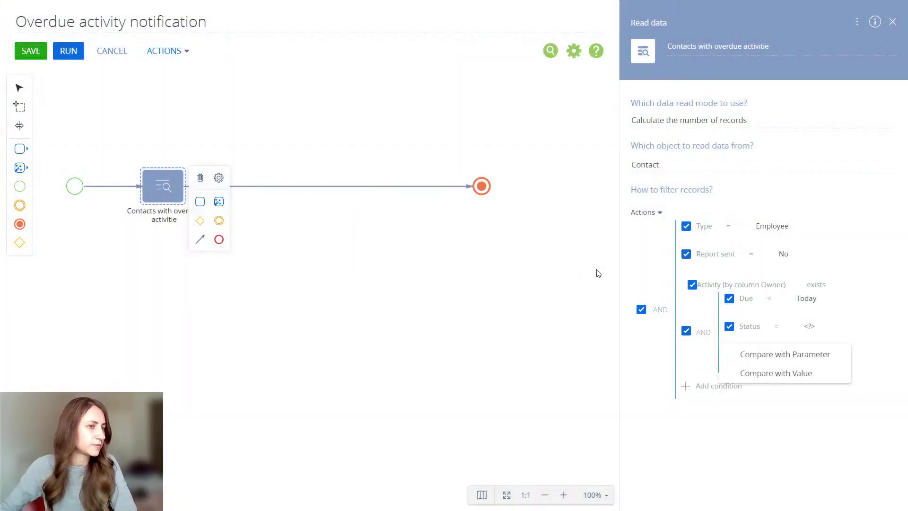
pyautogui.click(780, 331)
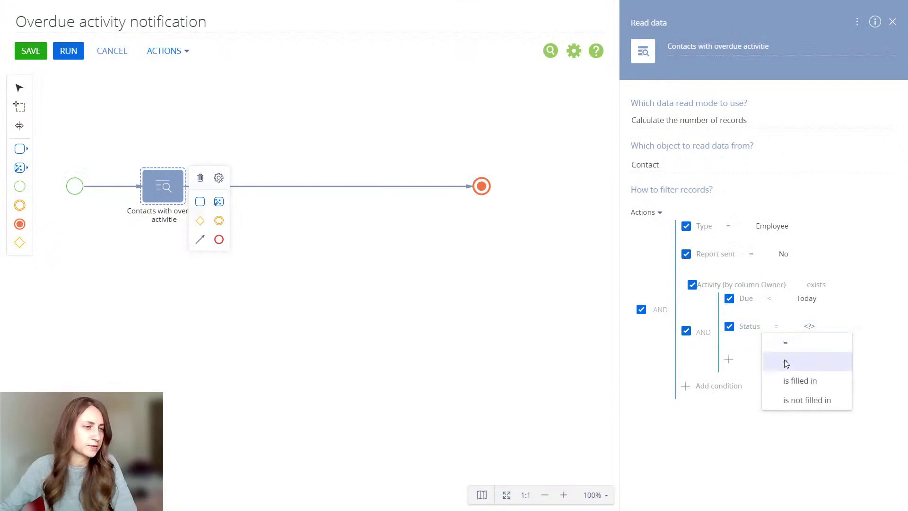
pyautogui.click(787, 376)
pyautogui.click(808, 372)
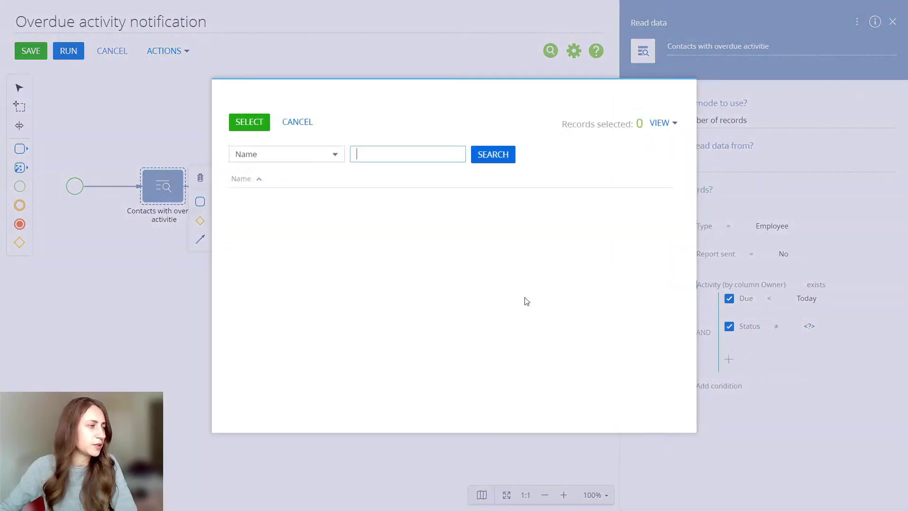
pyautogui.click(274, 214)
pyautogui.click(276, 229)
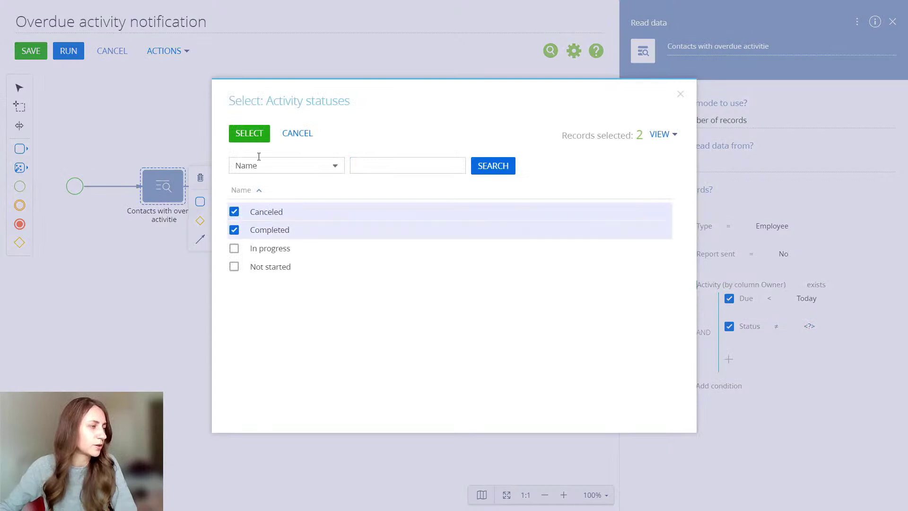
pyautogui.click(258, 140)
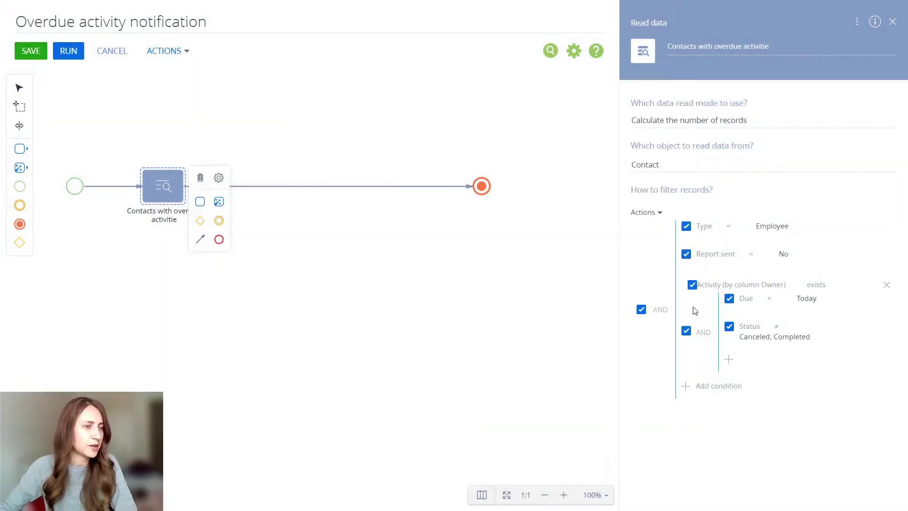
# Step: Group the Type, Report sent and Activity conditions together and switch the outermost logical operator to OR
pyautogui.keyDown('ctrl'); pyautogui.click(822, 228); pyautogui.keyUp('ctrl')
pyautogui.keyDown('ctrl'); pyautogui.click(827, 257); pyautogui.keyUp('ctrl')
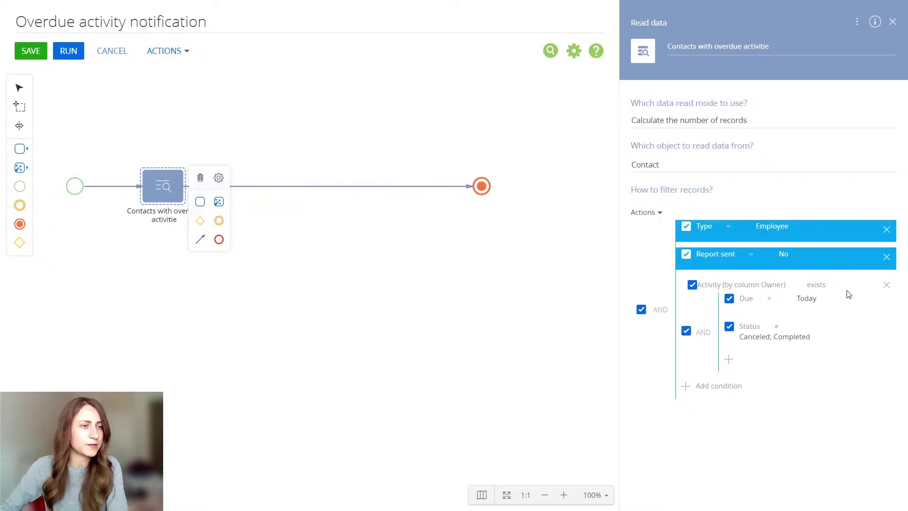
pyautogui.keyDown('ctrl'); pyautogui.click(851, 286); pyautogui.keyUp('ctrl')
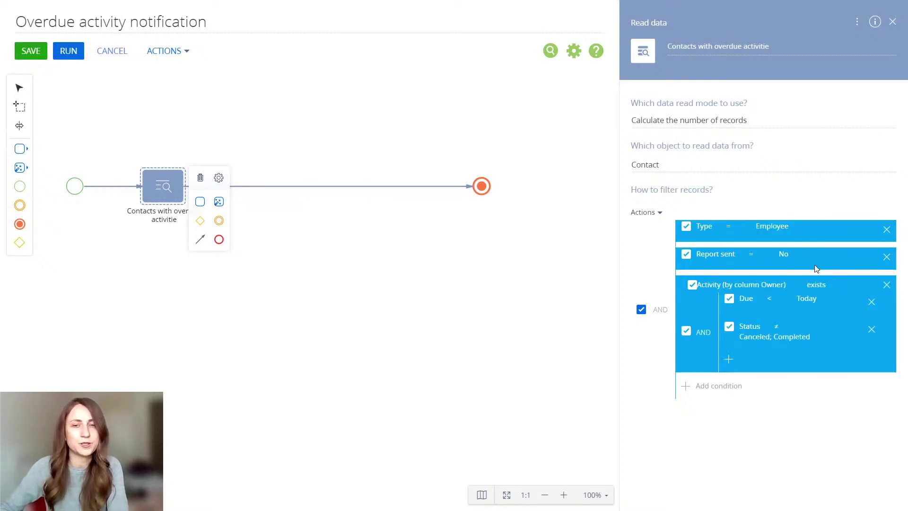
pyautogui.click(660, 214)
pyautogui.click(672, 232)
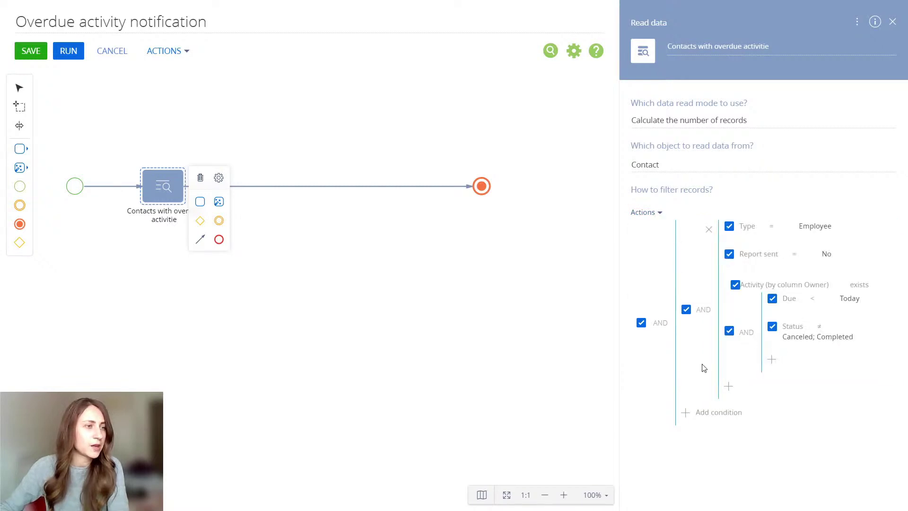
pyautogui.click(660, 324)
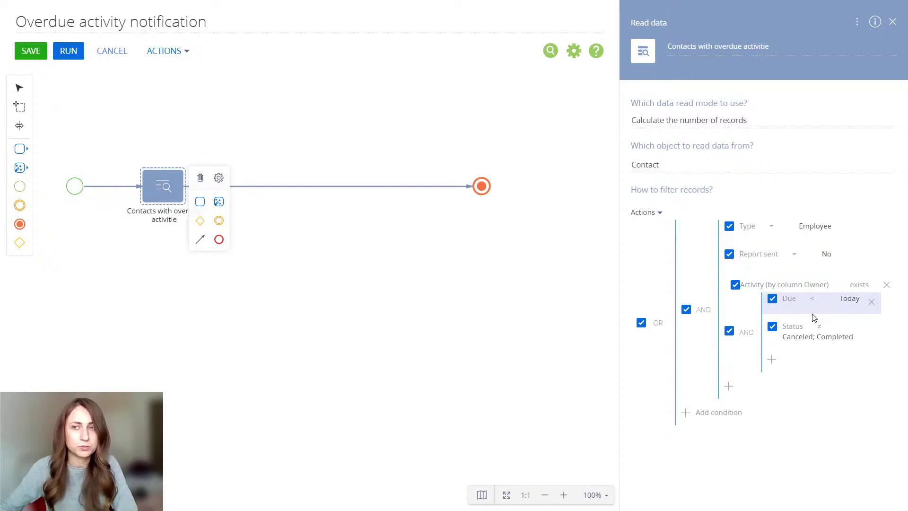
# Step: Add a condition to the outer OR group where the contact's Type equals Employee
pyautogui.click(719, 413)
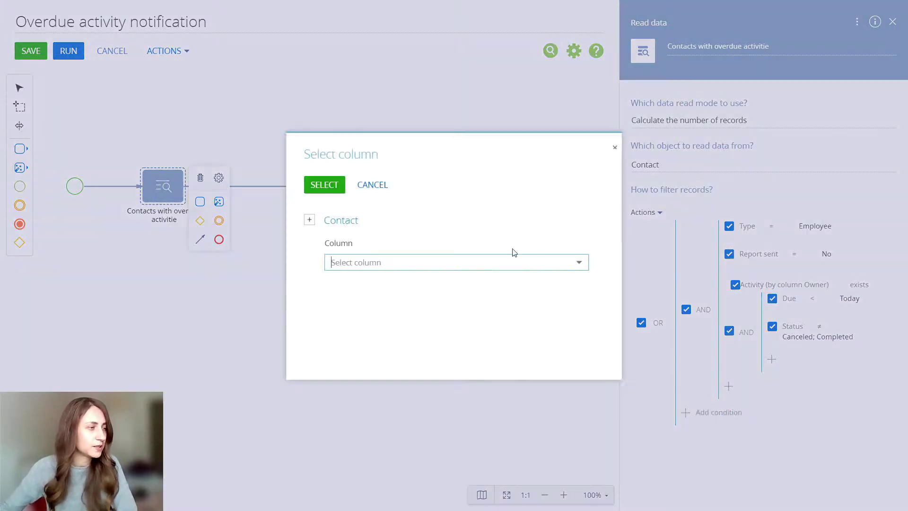
pyautogui.write('type')
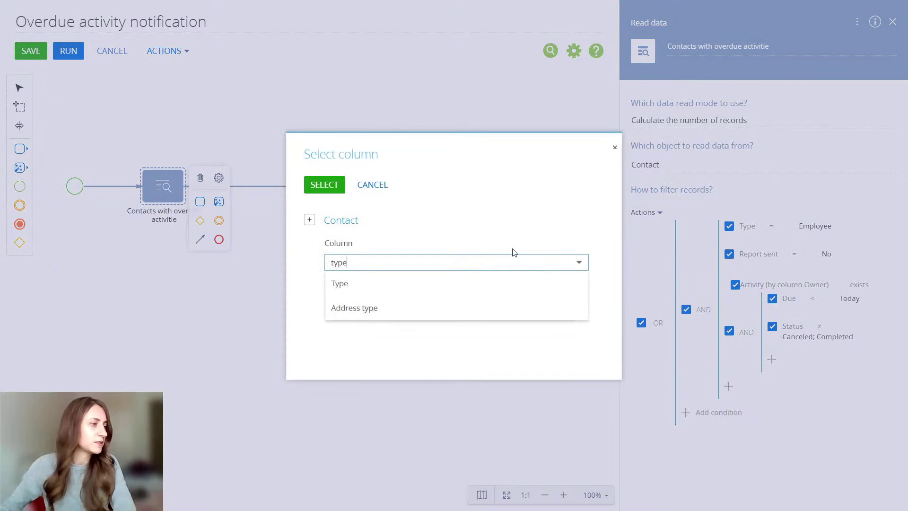
pyautogui.click(478, 283)
pyautogui.click(325, 185)
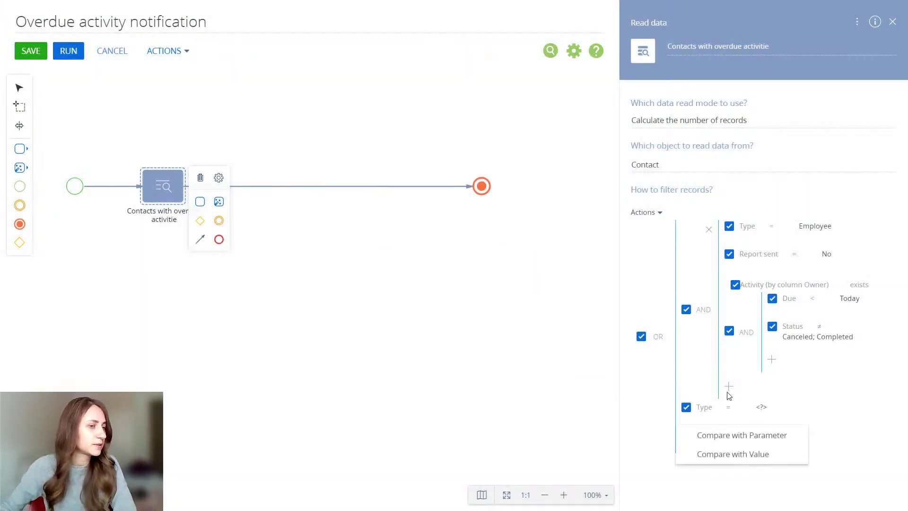
pyautogui.click(779, 458)
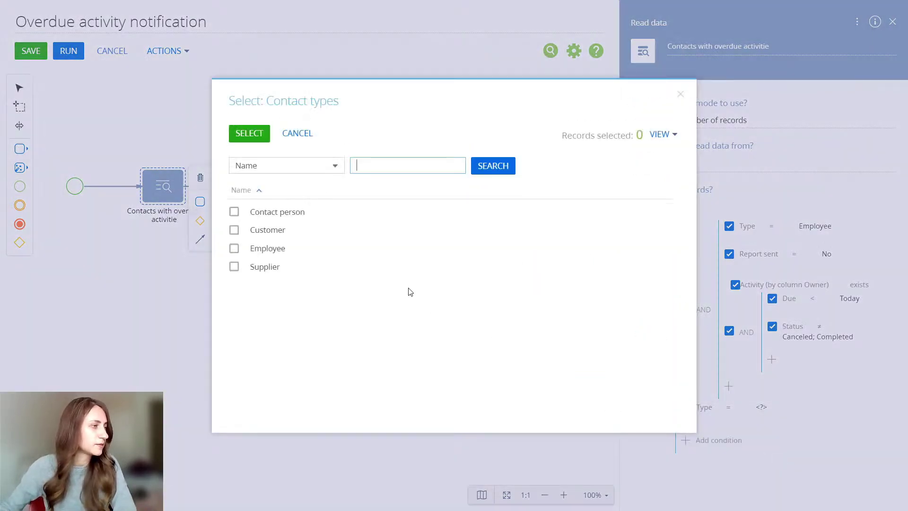
pyautogui.click(326, 250)
pyautogui.click(250, 134)
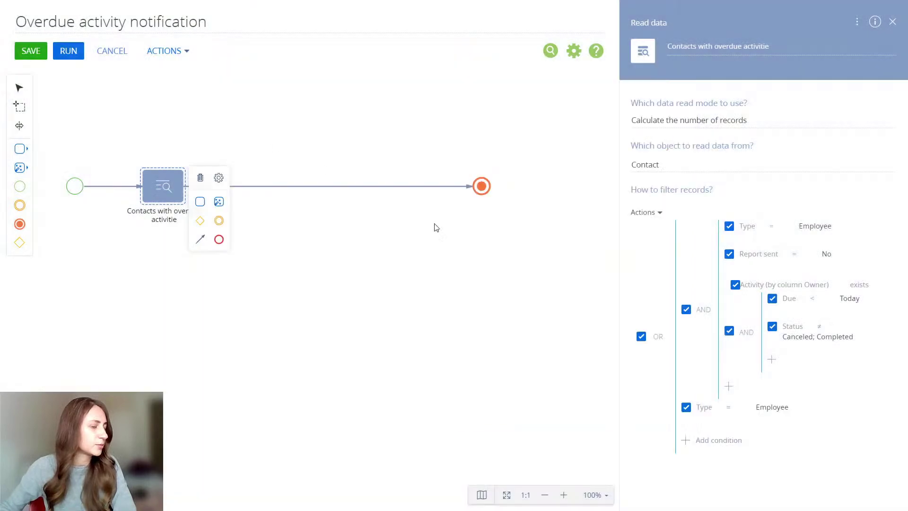
# Step: Add a condition to the outer OR group where the contact's Report sent equals Yes
pyautogui.click(716, 441)
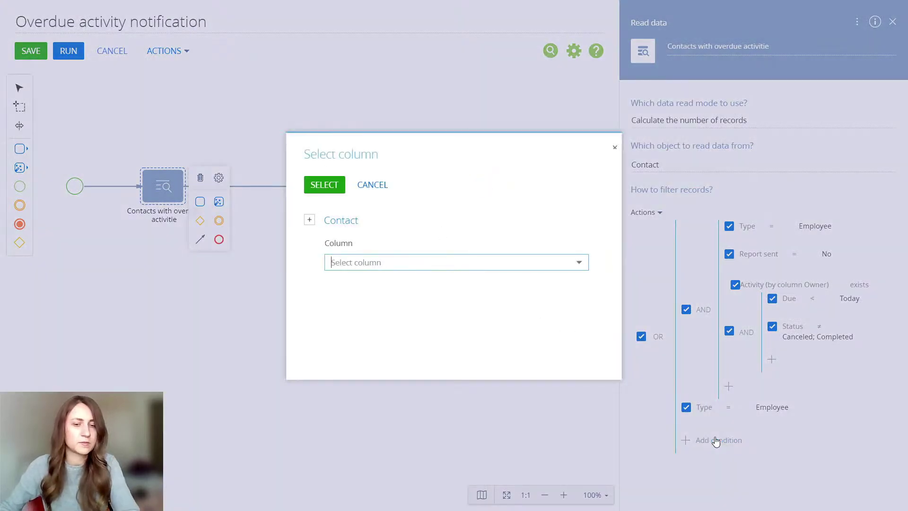
pyautogui.write('repo')
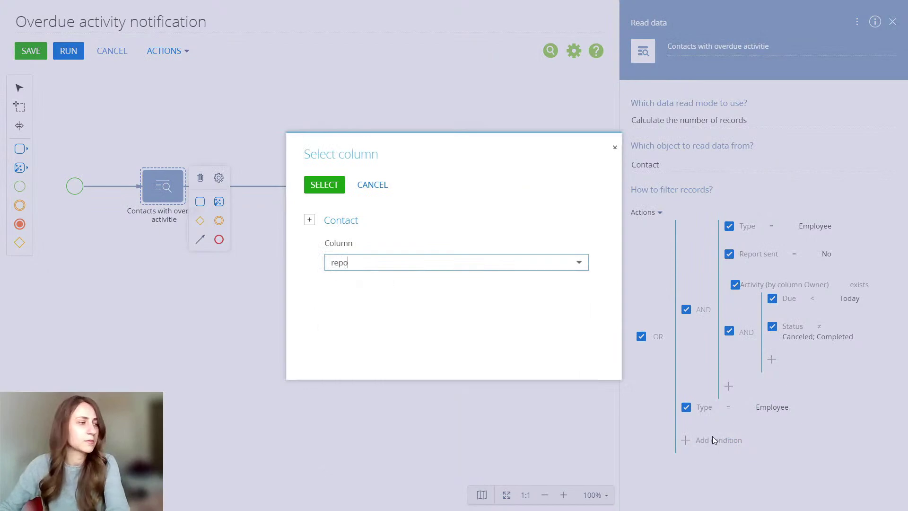
pyautogui.click(454, 309)
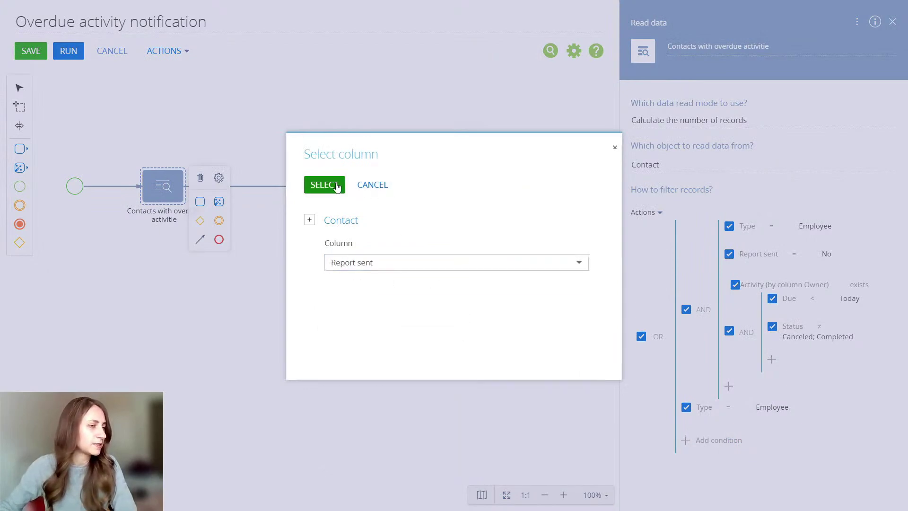
pyautogui.click(321, 186)
# Step: Add a condition to the outer OR group where the contact's Report date is less than (<) Today
pyautogui.click(715, 469)
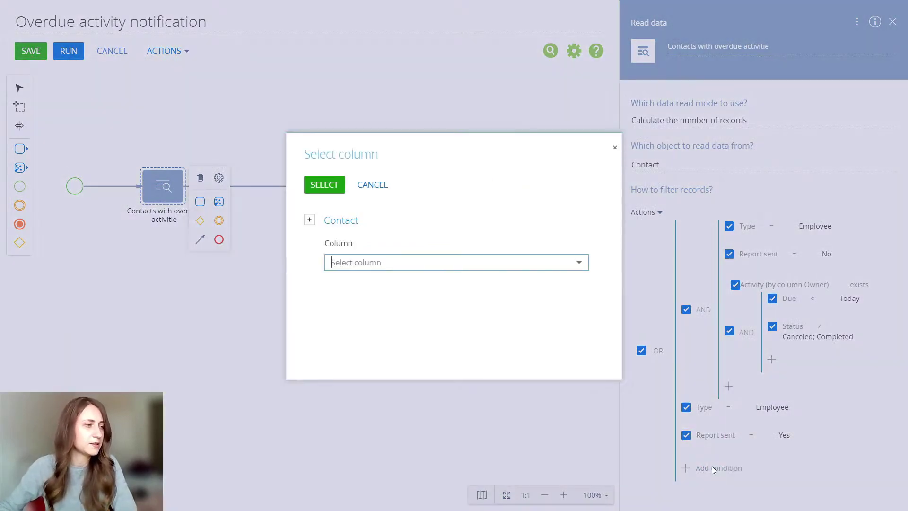
pyautogui.write('repo')
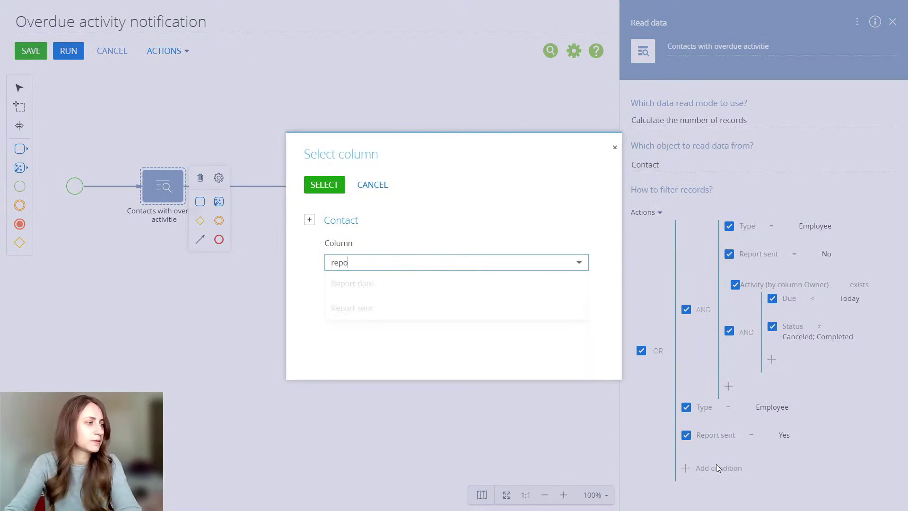
pyautogui.click(558, 282)
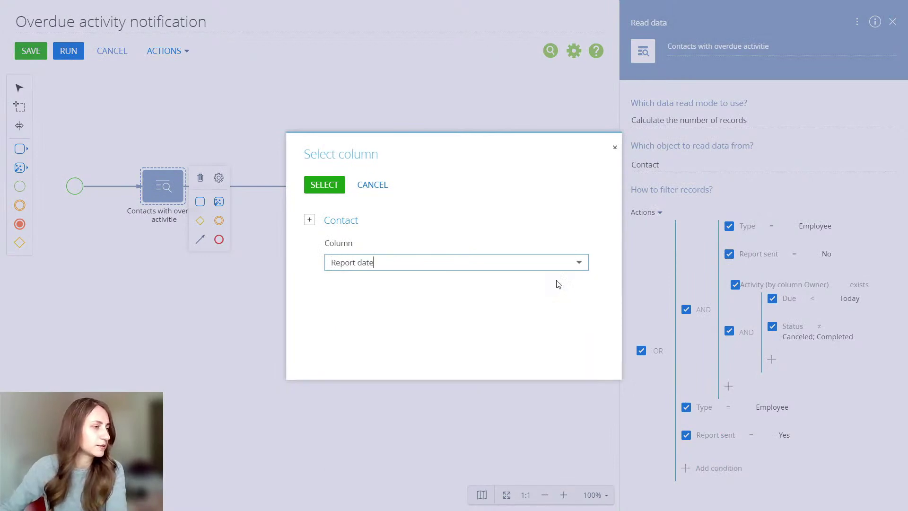
pyautogui.click(334, 189)
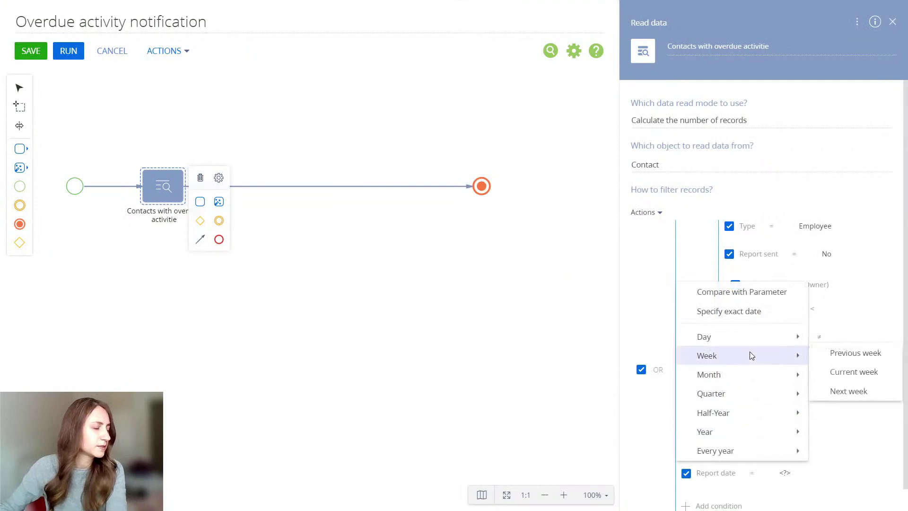
pyautogui.click(653, 352)
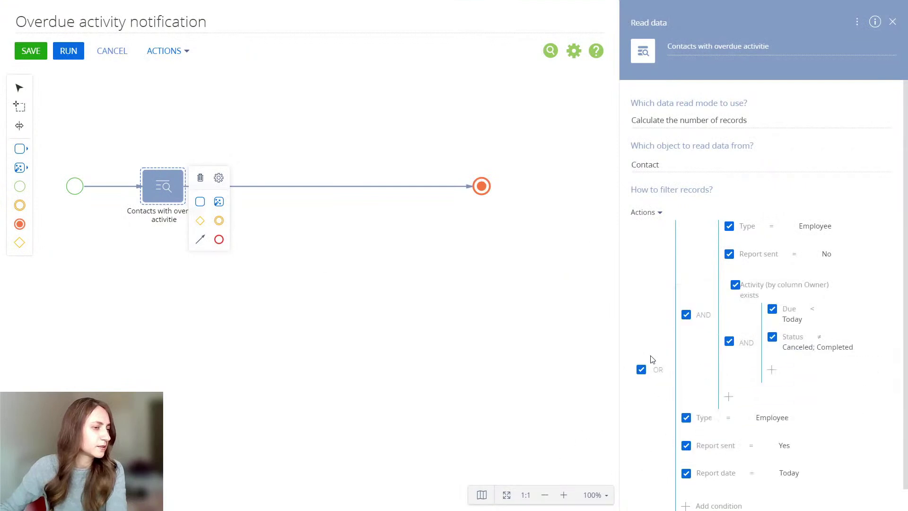
pyautogui.click(752, 473)
pyautogui.click(762, 381)
# Step: Add a condition to the outer OR group on the Quantity of Activity (by column Owner)
pyautogui.scroll(-1, 738, 411)
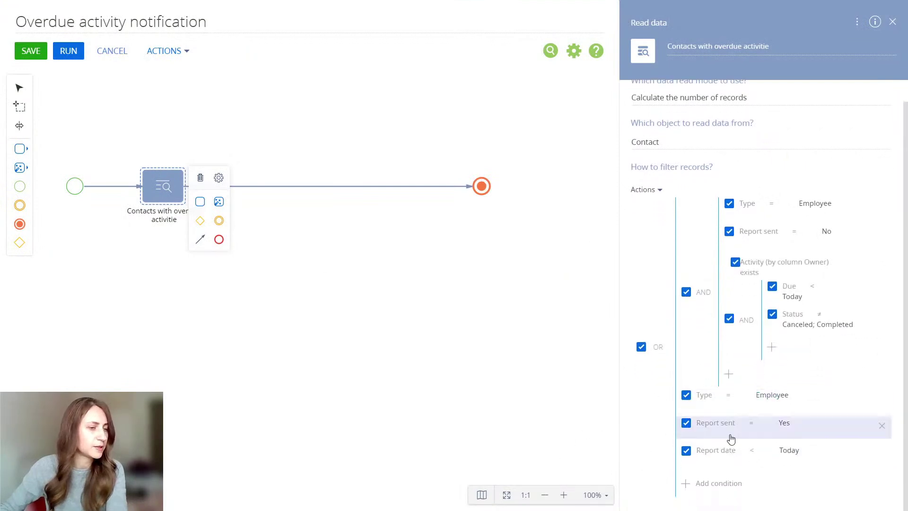
pyautogui.click(705, 483)
pyautogui.click(310, 219)
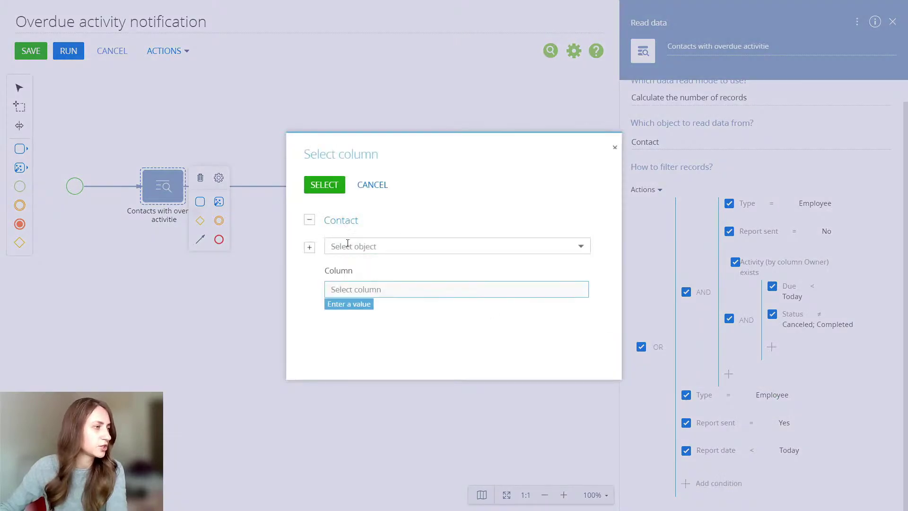
pyautogui.click(347, 246)
pyautogui.write('ac')
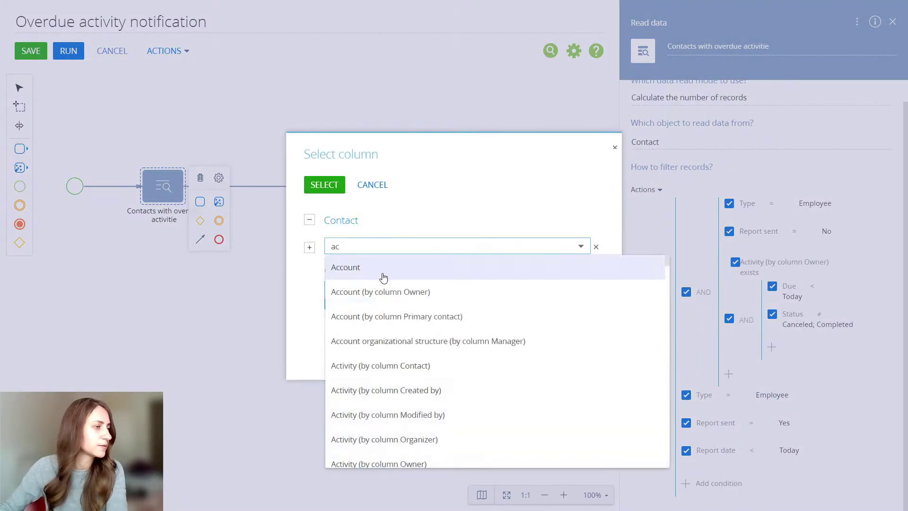
pyautogui.write('ti')
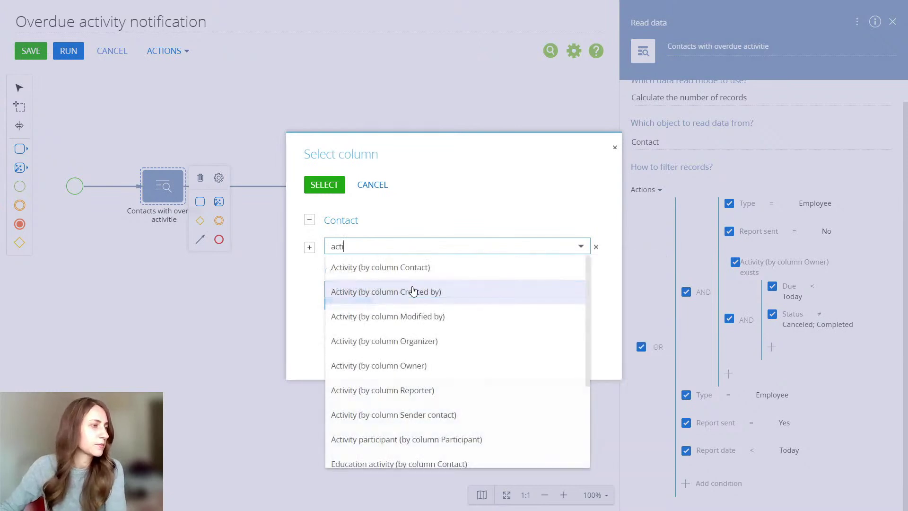
pyautogui.click(424, 366)
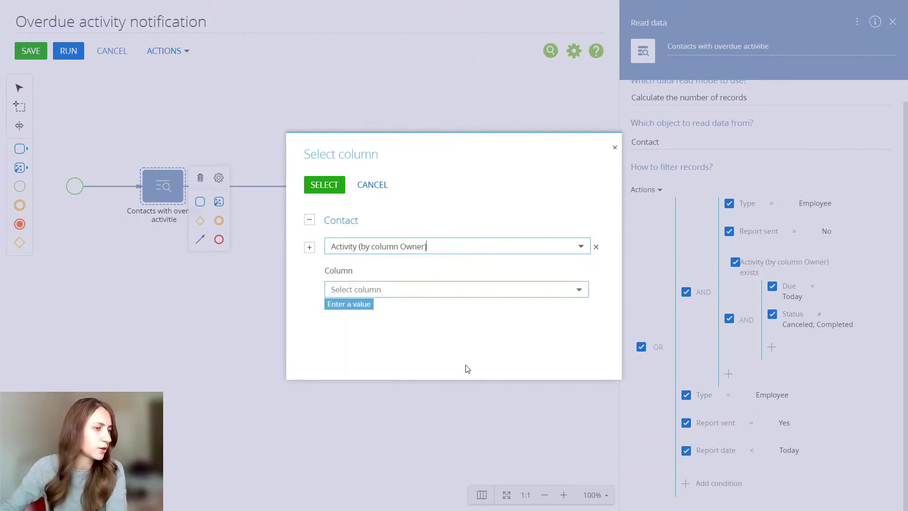
pyautogui.click(389, 288)
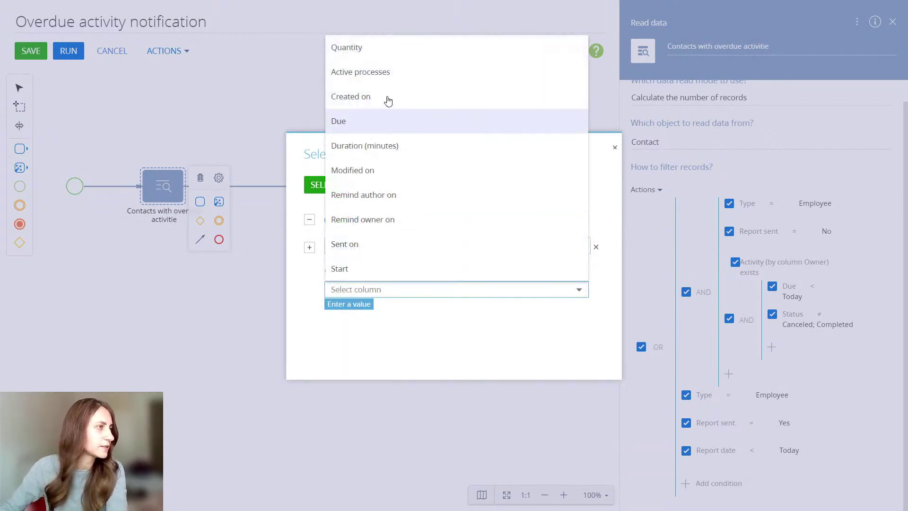
pyautogui.click(390, 50)
pyautogui.click(316, 185)
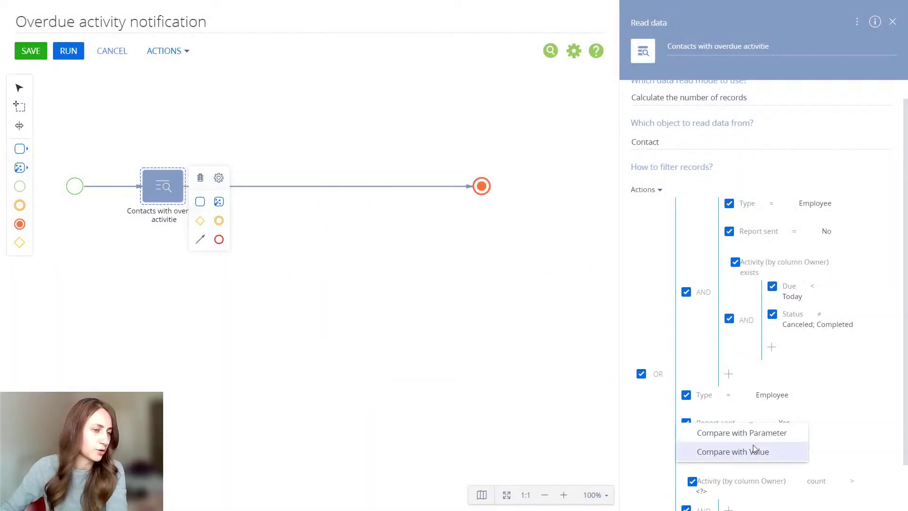
# Step: Change the new Activity (by column Owner) condition from a count comparison to exists
pyautogui.click(823, 481)
pyautogui.click(824, 481)
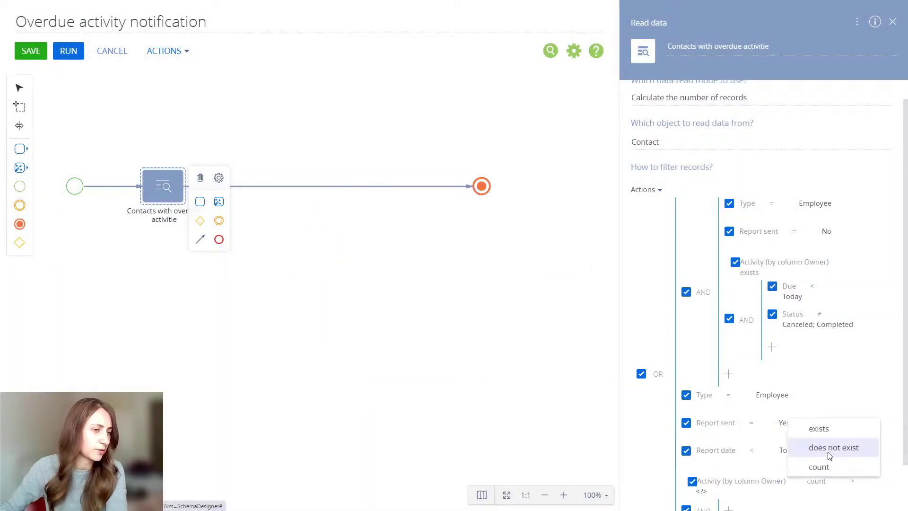
pyautogui.click(831, 434)
# Step: Add a nested condition under the second Activity filter where Due is less than (<) Today
pyautogui.scroll(-1, 843, 402)
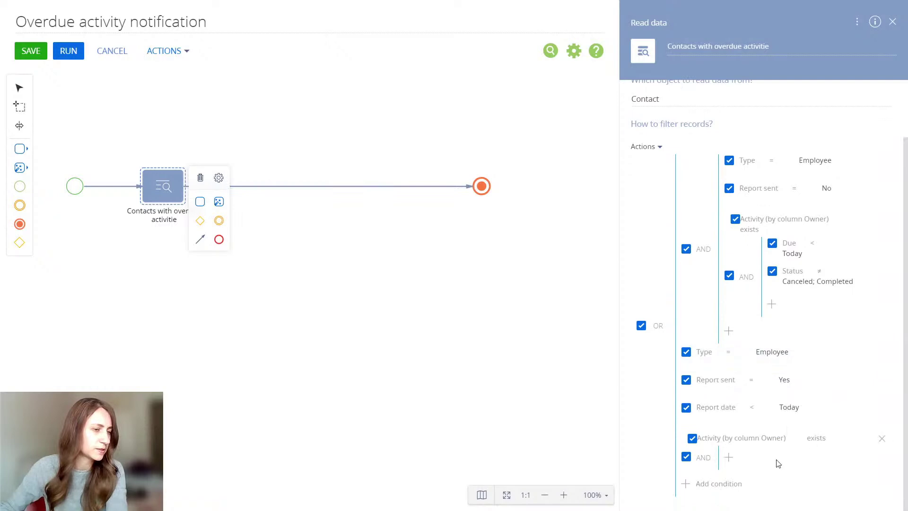
pyautogui.click(728, 458)
pyautogui.write('due')
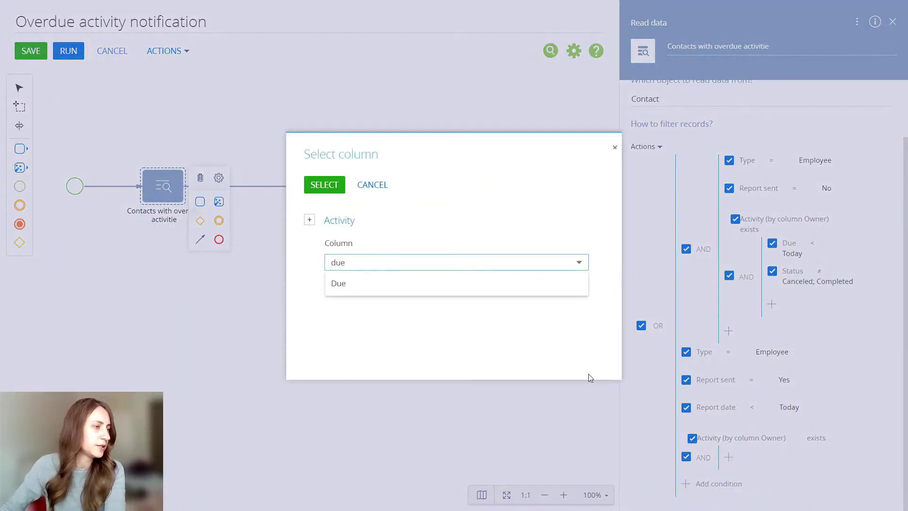
pyautogui.click(440, 283)
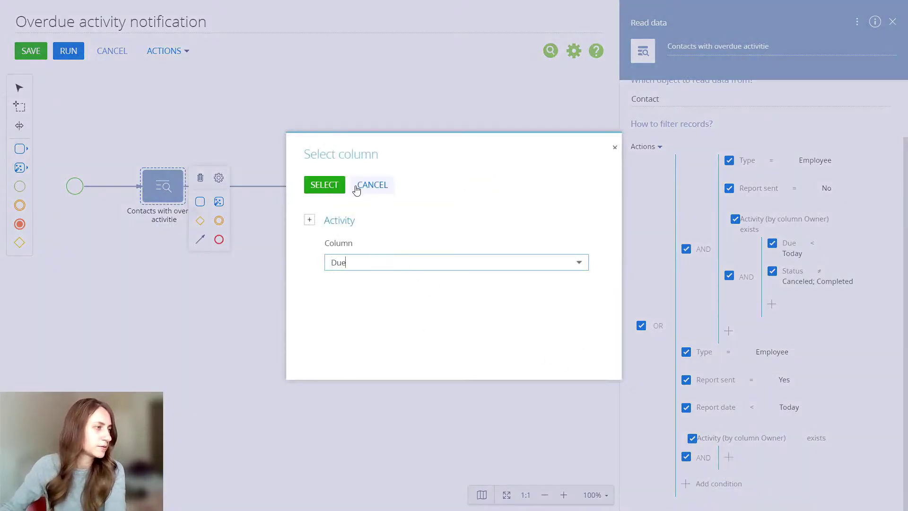
pyautogui.click(334, 188)
pyautogui.moveTo(734, 318)
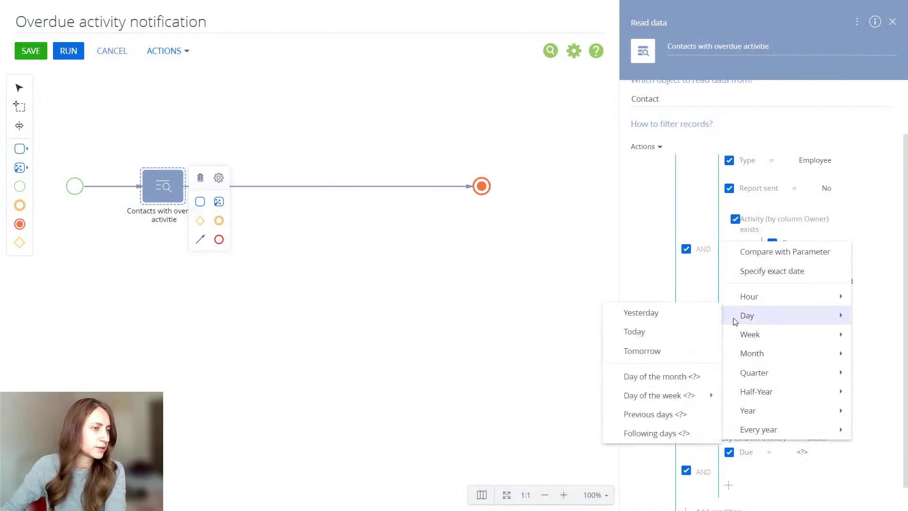
pyautogui.click(672, 331)
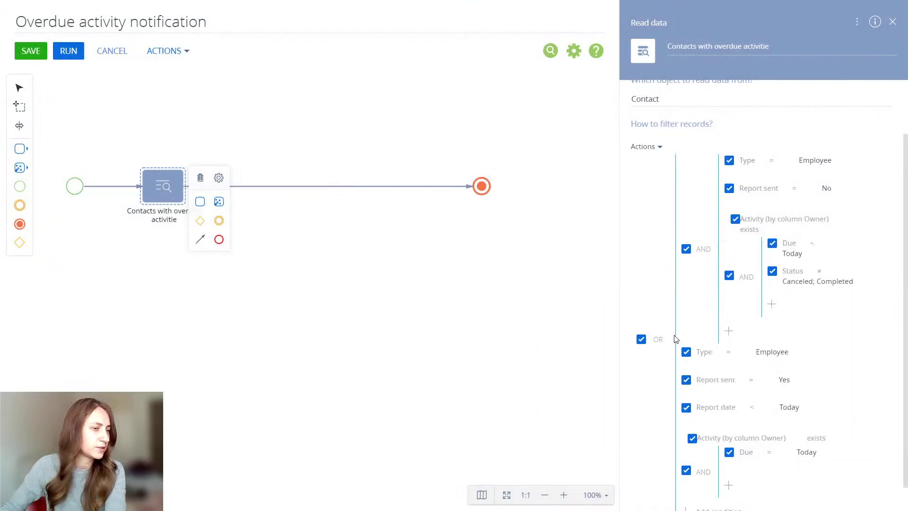
pyautogui.click(774, 454)
pyautogui.click(786, 342)
# Step: Add another nested condition under the second Activity filter where Status is not equal to Completed or Canceled
pyautogui.click(730, 484)
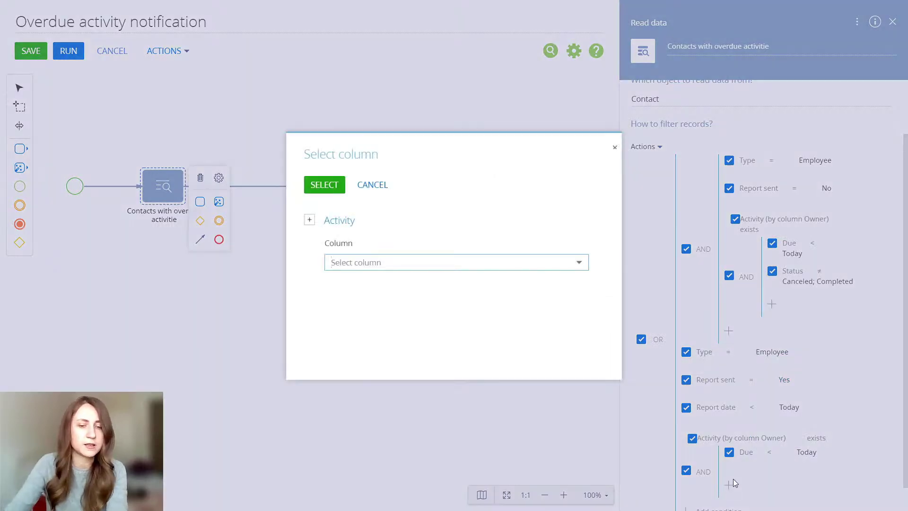
pyautogui.write('sta')
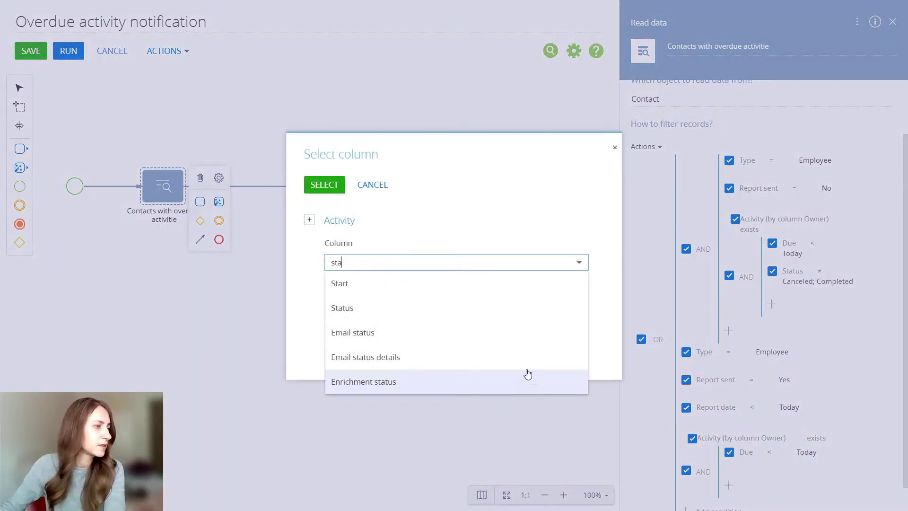
pyautogui.click(450, 314)
pyautogui.click(328, 185)
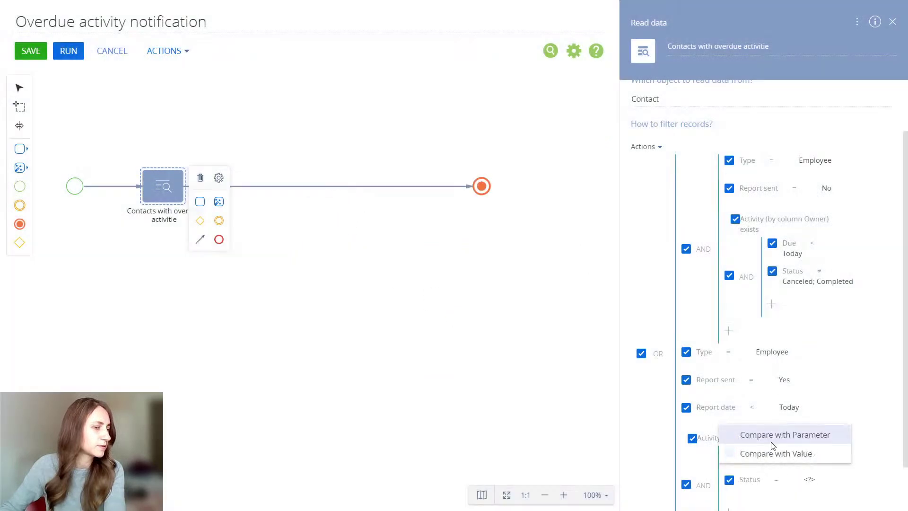
pyautogui.click(806, 455)
pyautogui.click(290, 232)
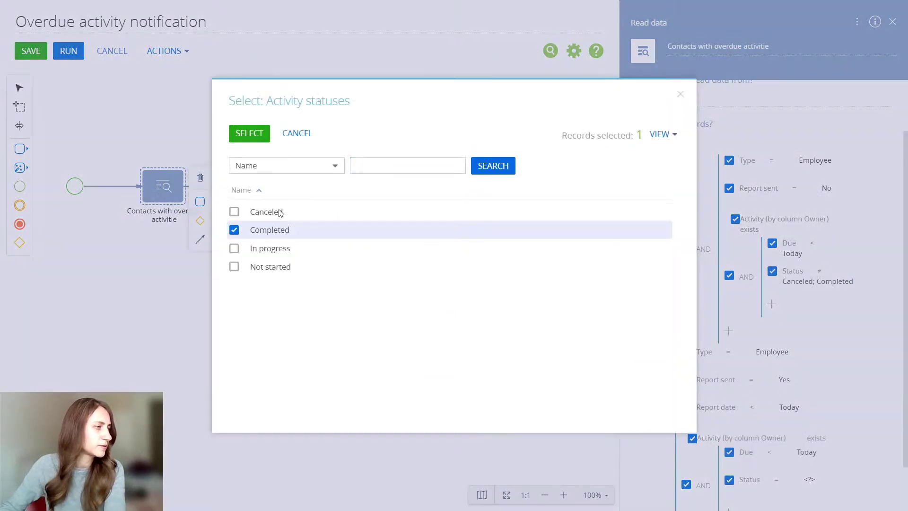
pyautogui.click(280, 211)
pyautogui.click(265, 139)
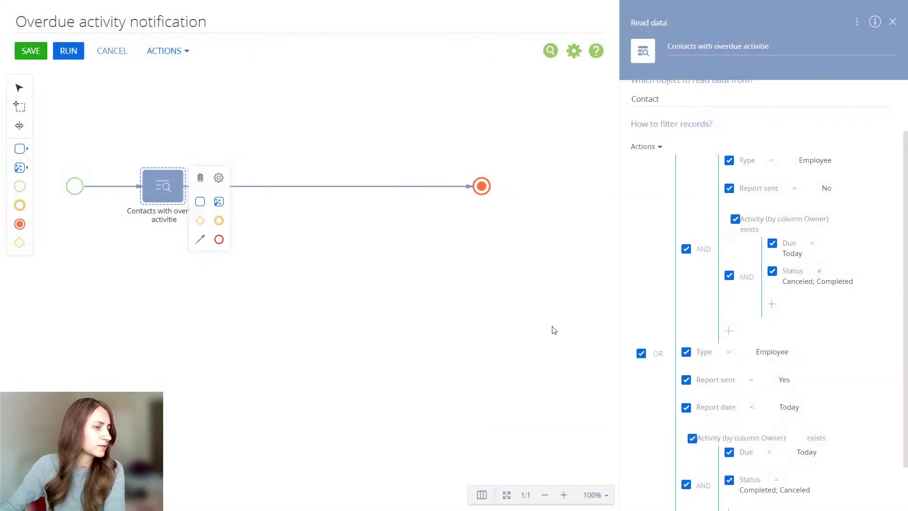
pyautogui.click(784, 481)
pyautogui.click(803, 430)
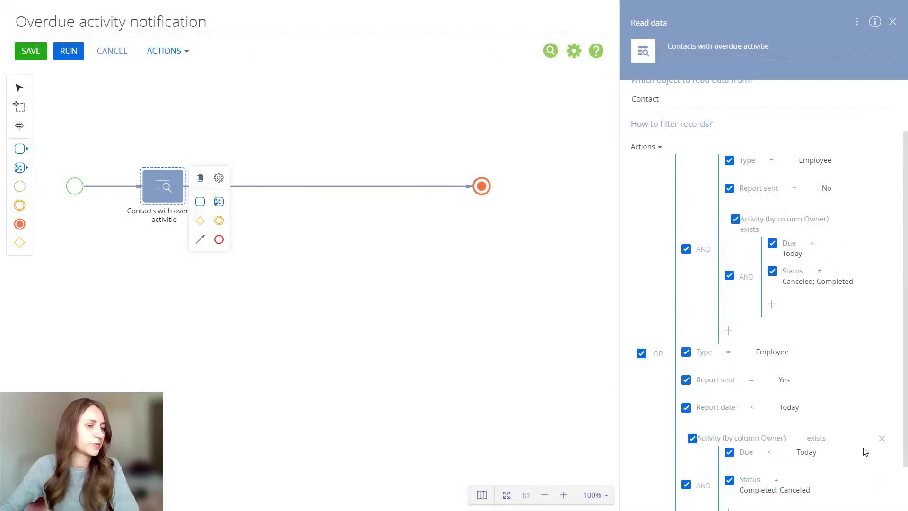
# Step: Group the second set of Type, Report sent, Report date and Activity conditions into their own AND group
pyautogui.scroll(-1, 875, 478)
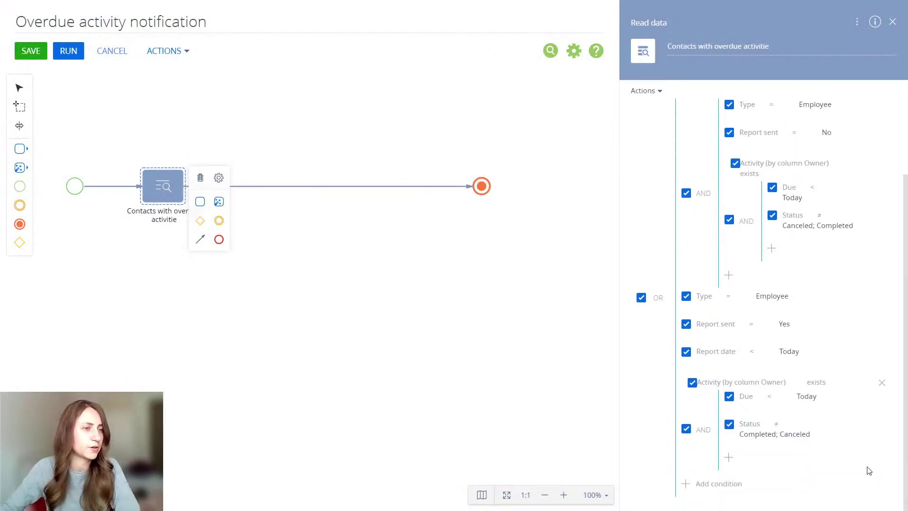
pyautogui.click(833, 296)
pyautogui.keyDown('ctrl'); pyautogui.click(825, 325); pyautogui.keyUp('ctrl')
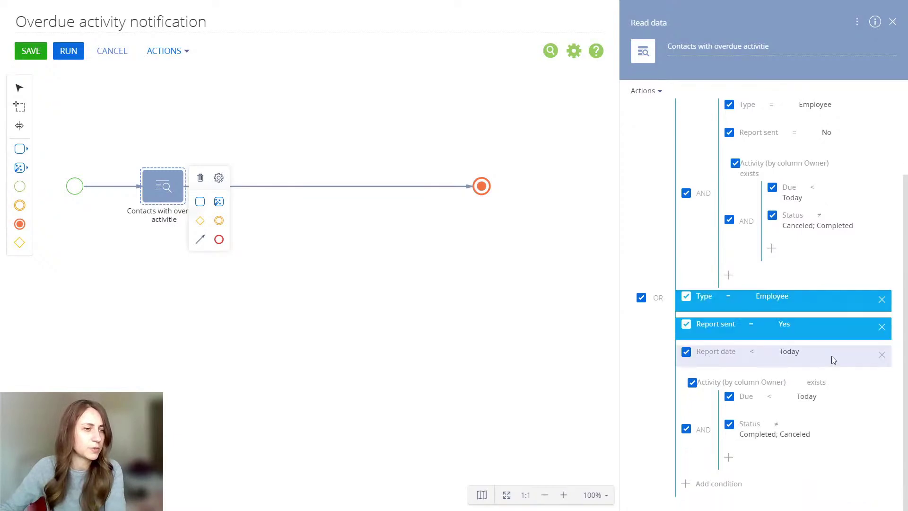
pyautogui.keyDown('ctrl'); pyautogui.click(832, 355); pyautogui.keyUp('ctrl')
pyautogui.keyDown('ctrl'); pyautogui.click(852, 385); pyautogui.keyUp('ctrl')
pyautogui.scroll(3, 676, 203)
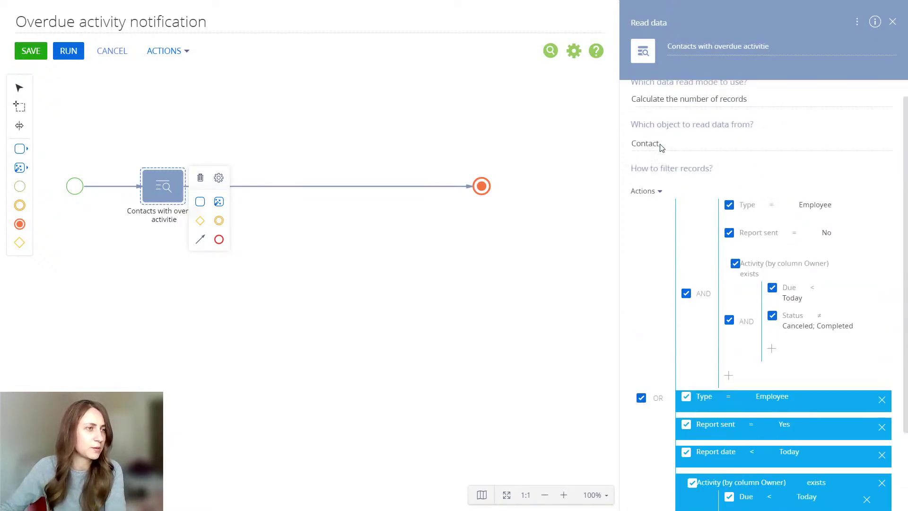
pyautogui.click(655, 211)
pyautogui.click(665, 232)
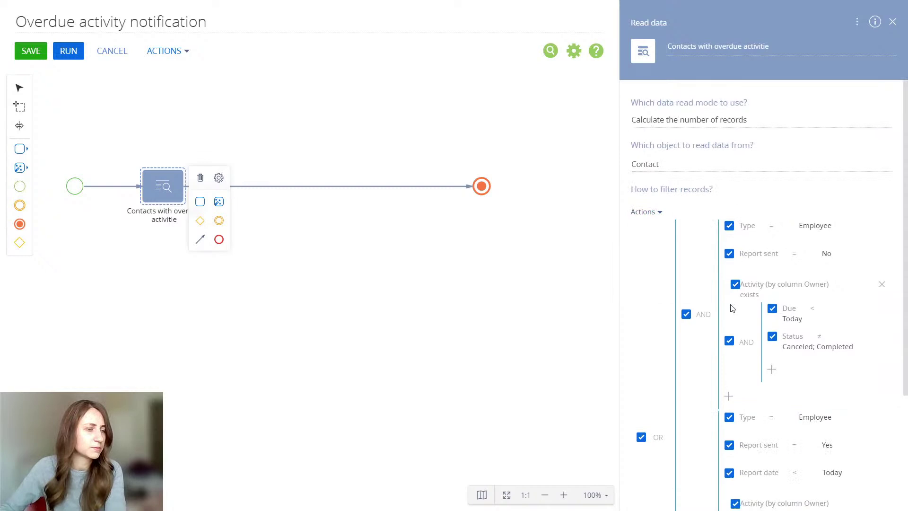
# Step: Review the outer OR group and both nested AND groups in the Read data element's filter
pyautogui.scroll(-3, 697, 324)
pyautogui.click(638, 405)
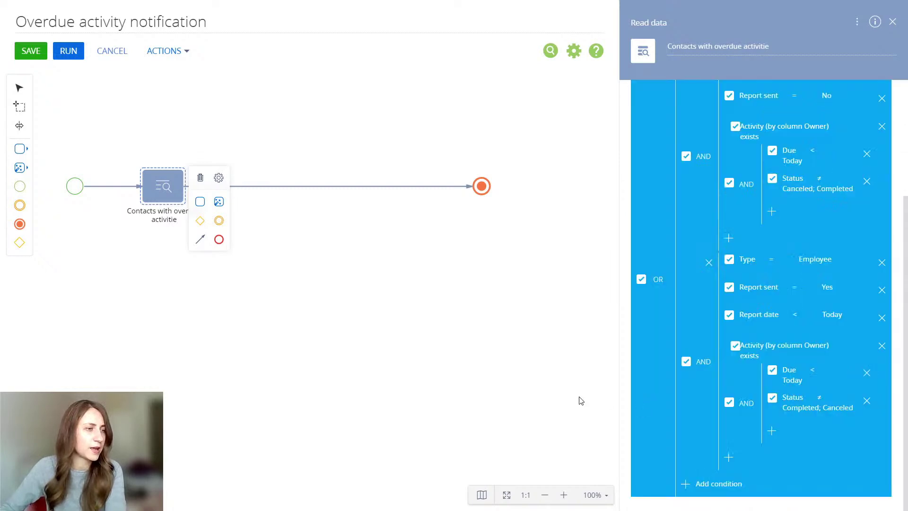
pyautogui.click(581, 401)
pyautogui.click(164, 190)
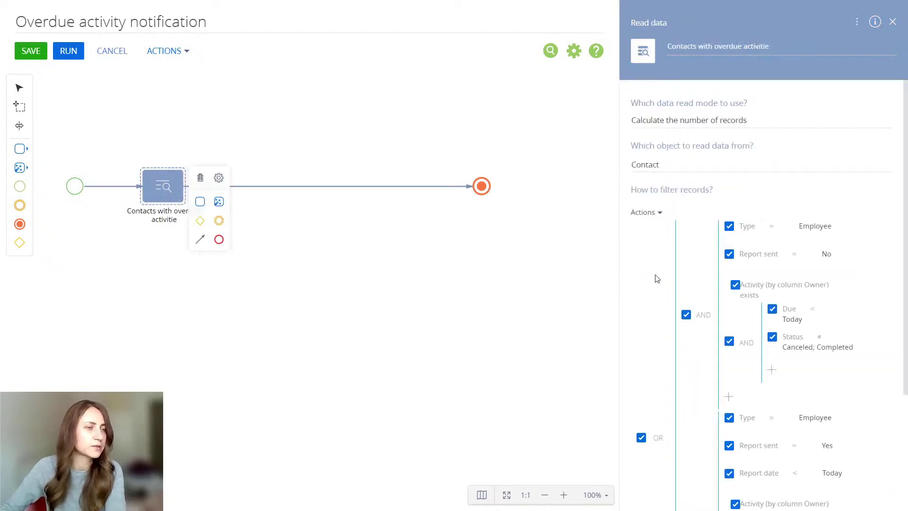
pyautogui.scroll(-1, 723, 260)
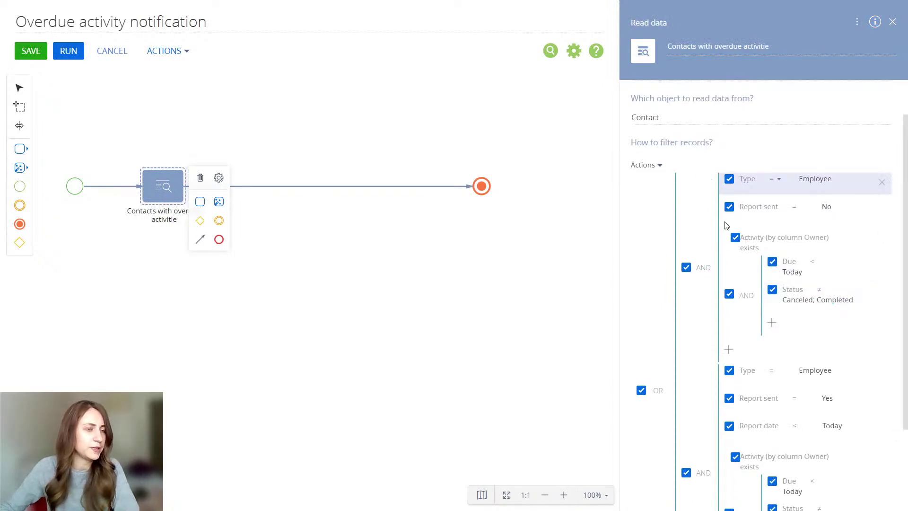
pyautogui.scroll(-2, 672, 360)
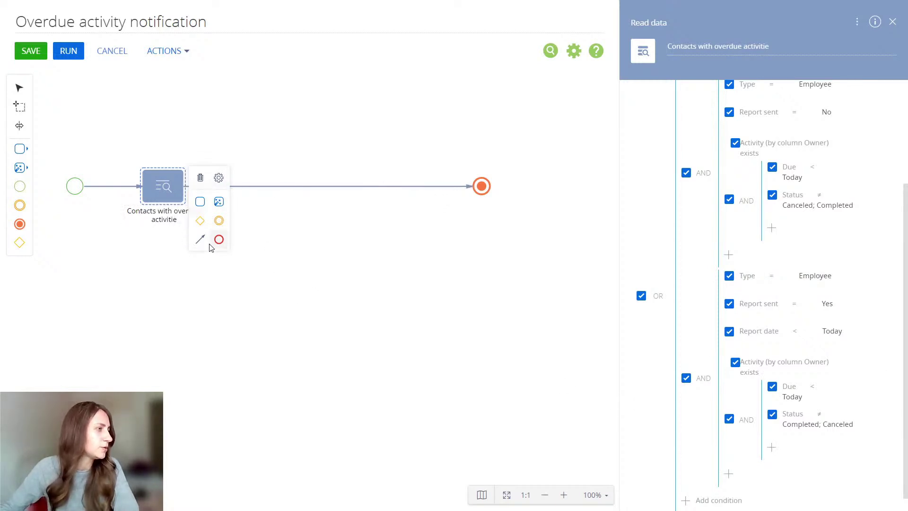
# Step: Add a Terminate event above the Contacts with overdue activitie element and turn the flow leading to it into a default flow
pyautogui.moveTo(222, 241); pyautogui.dragTo(162, 107)
pyautogui.click(207, 107)
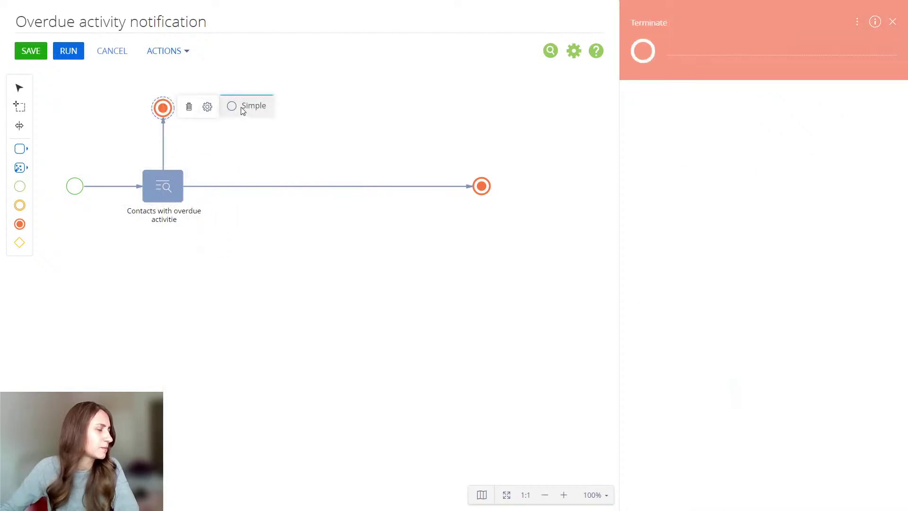
pyautogui.click(164, 142)
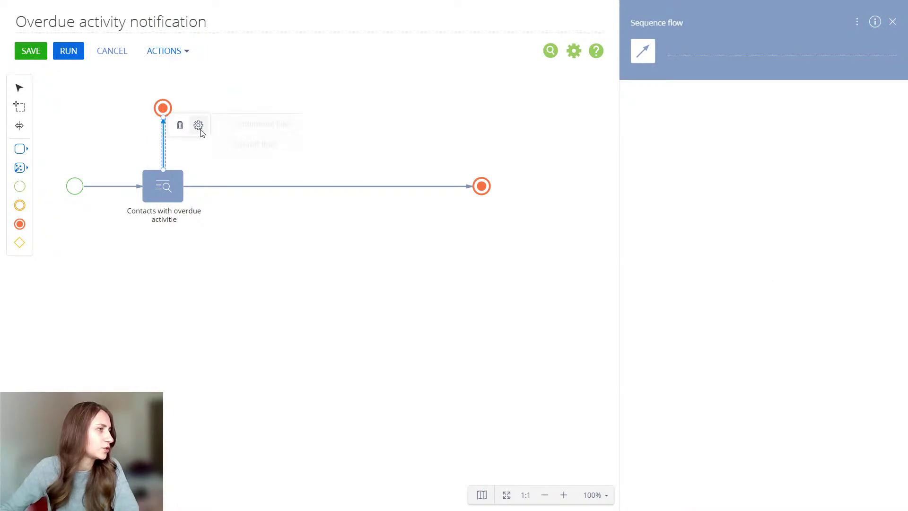
pyautogui.click(199, 126)
pyautogui.click(229, 144)
pyautogui.click(172, 122)
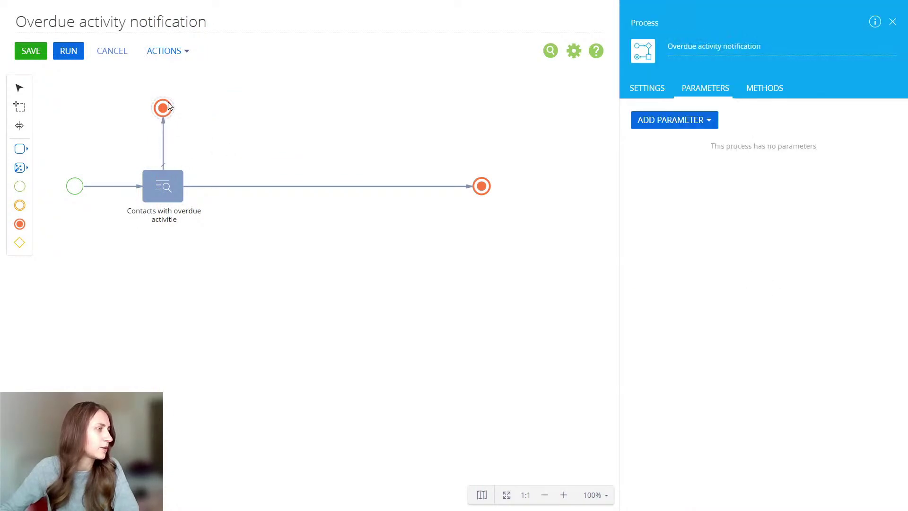
pyautogui.moveTo(169, 106); pyautogui.dragTo(169, 89)
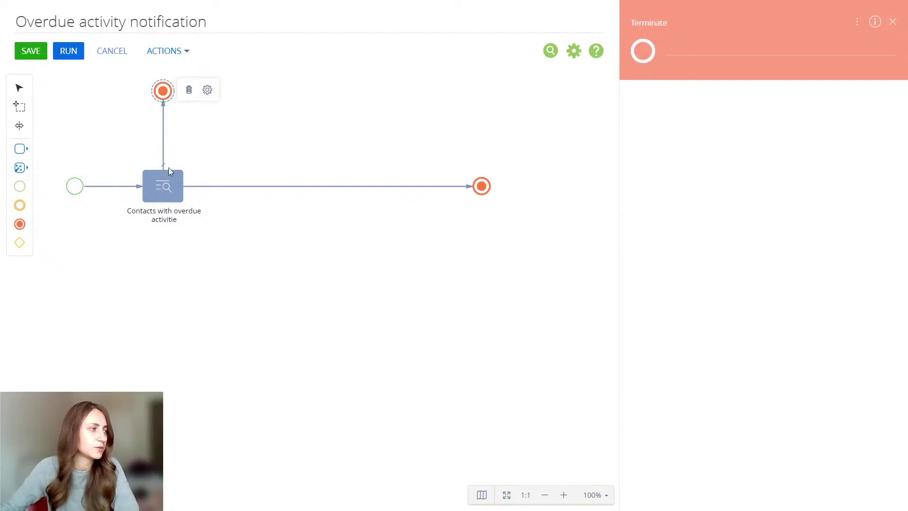
pyautogui.click(226, 174)
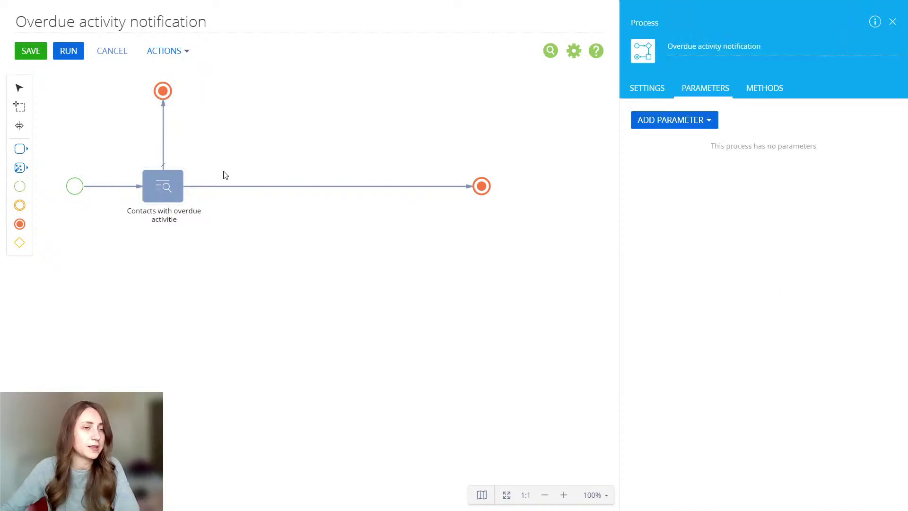
# Step: Duplicate the Contacts with overdue activitie element below the main flow and rename the copy Read contact
pyautogui.click(166, 188)
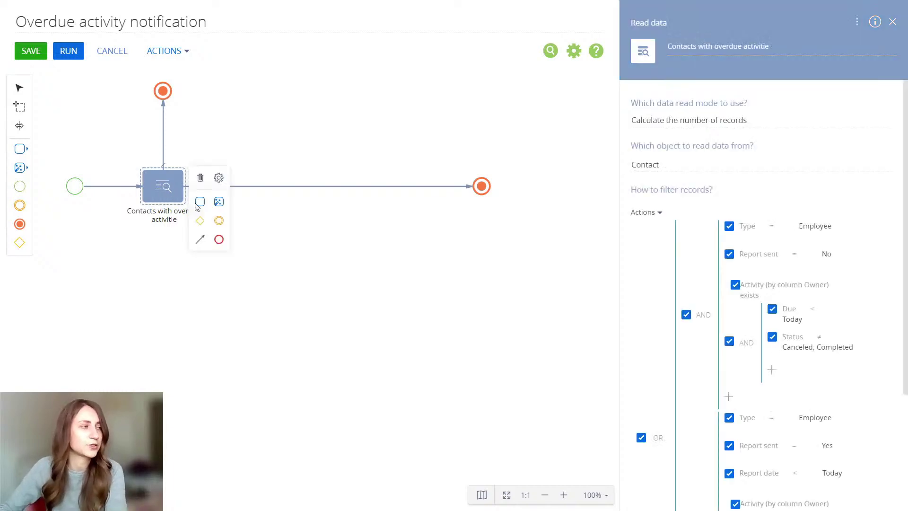
pyautogui.click(273, 254)
pyautogui.moveTo(273, 248); pyautogui.dragTo(278, 236)
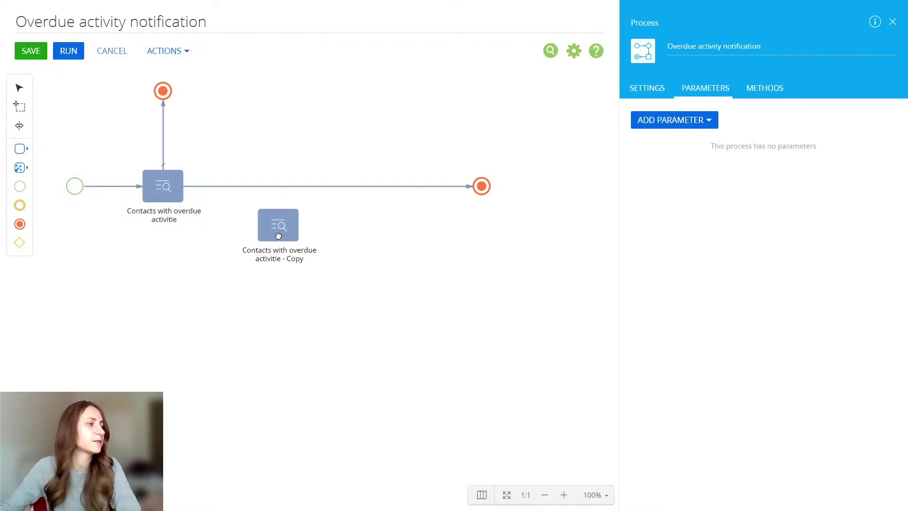
pyautogui.click(278, 235)
pyautogui.tripleClick(710, 46)
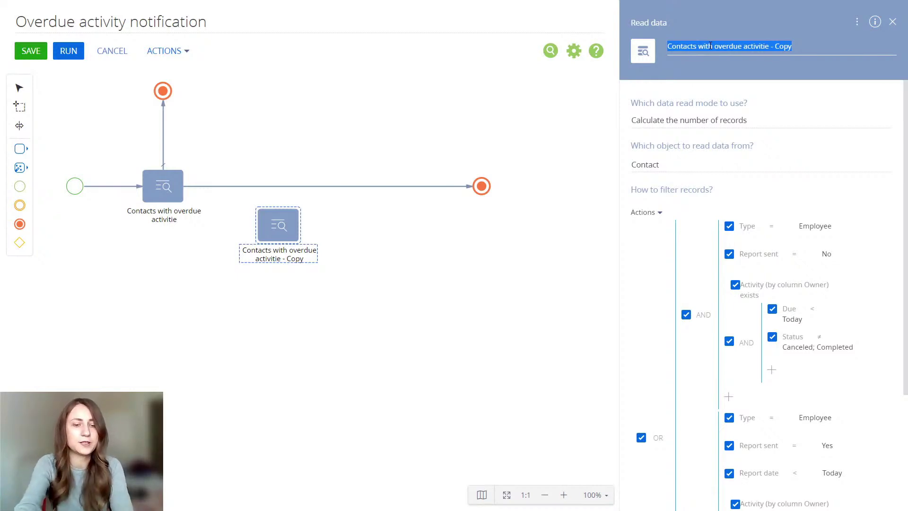
pyautogui.write('Read contact')
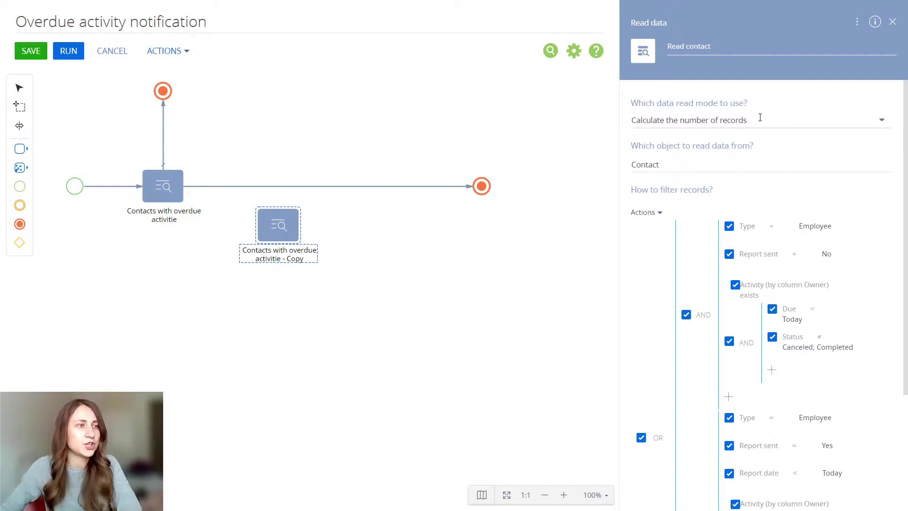
# Step: Set the Read contact element's data read mode to Read the first record in the selection and check its copied filter and sorting
pyautogui.click(760, 117)
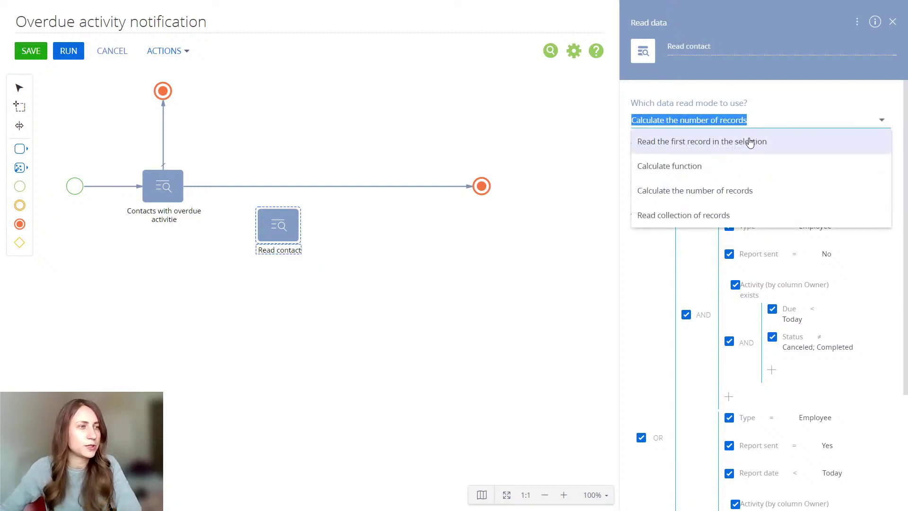
pyautogui.click(750, 141)
pyautogui.scroll(-5, 737, 241)
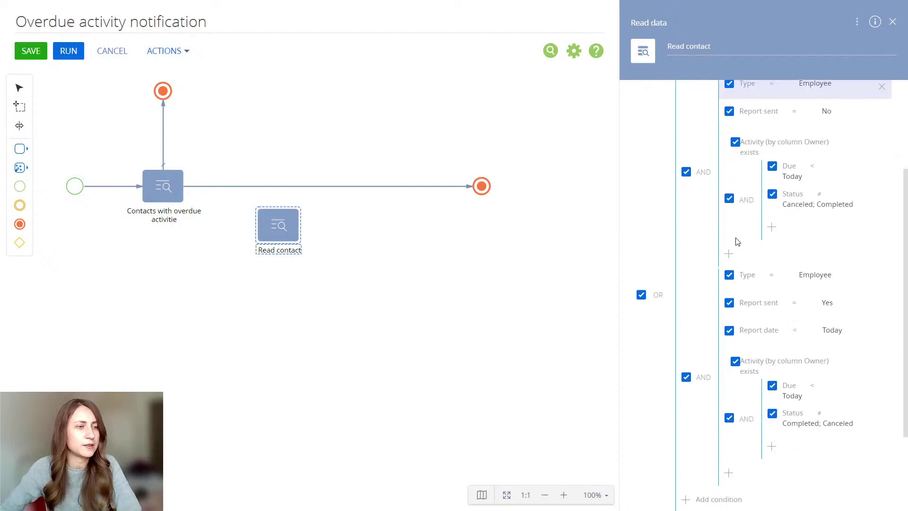
pyautogui.scroll(5, 719, 234)
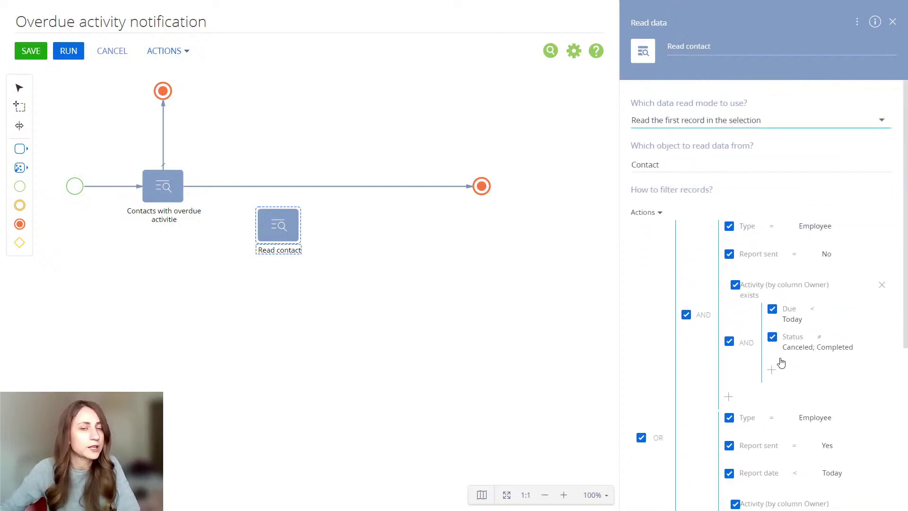
pyautogui.scroll(-5, 781, 363)
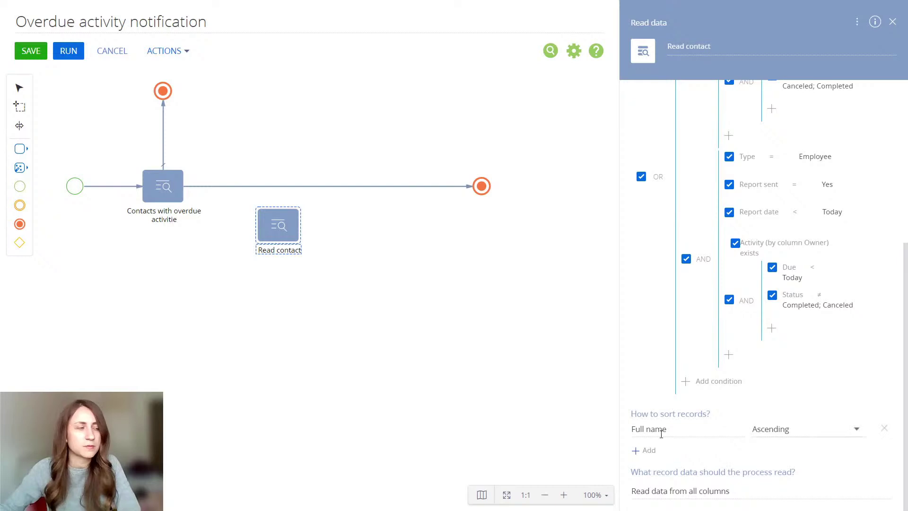
# Step: Insert Read contact into the main flow and convert the flow leading into it to a conditional flow
pyautogui.moveTo(280, 234); pyautogui.dragTo(290, 190)
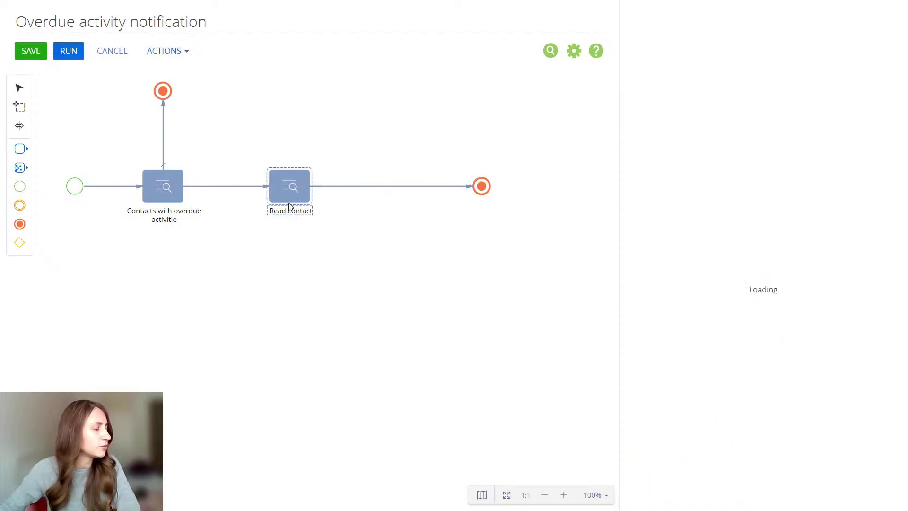
pyautogui.click(238, 187)
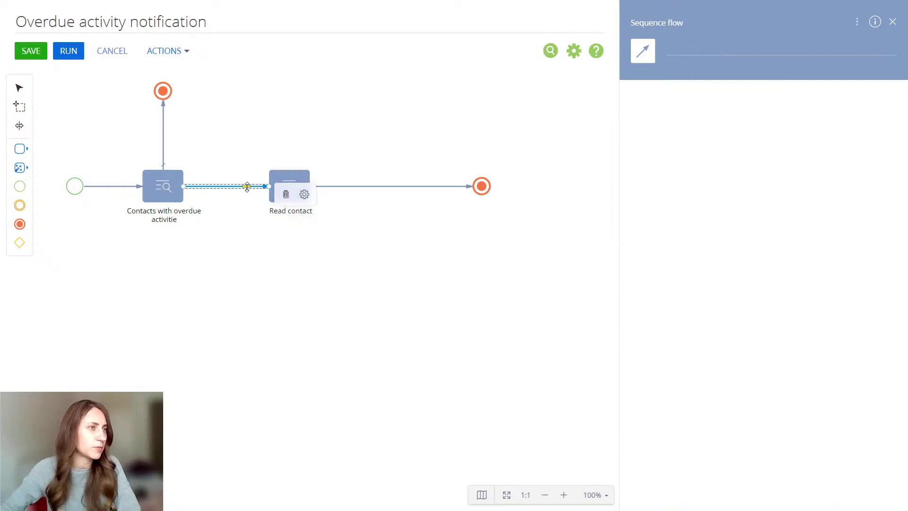
pyautogui.click(305, 196)
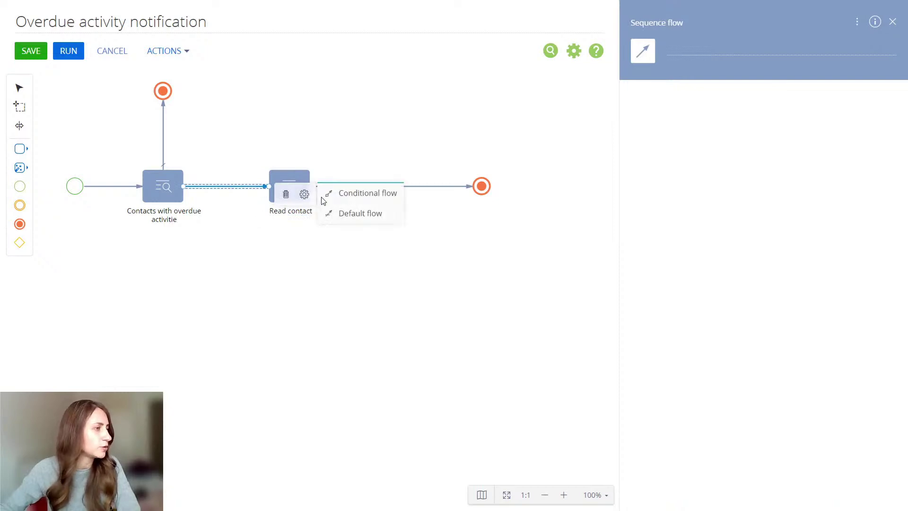
pyautogui.click(352, 193)
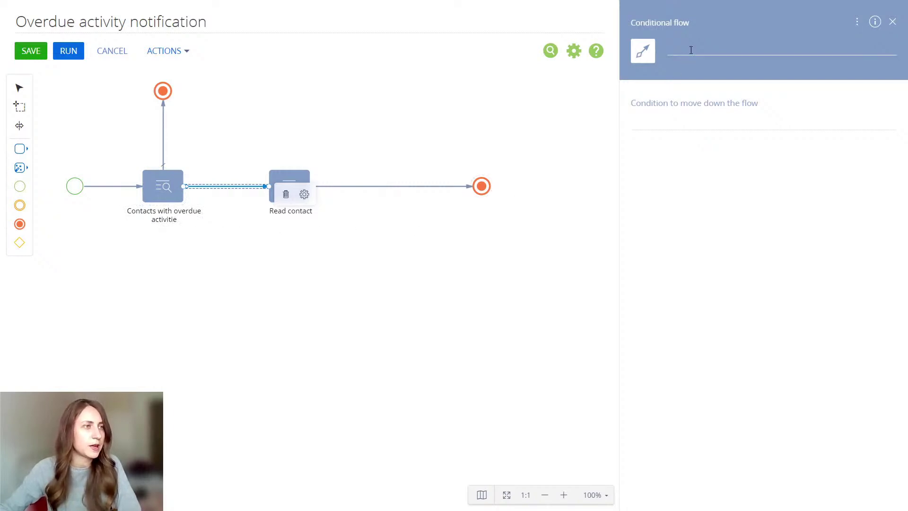
# Step: Set the conditional flow's formula to [#Contacts with overdue activitie.Number of records#]!=0 and save it
pyautogui.click(888, 126)
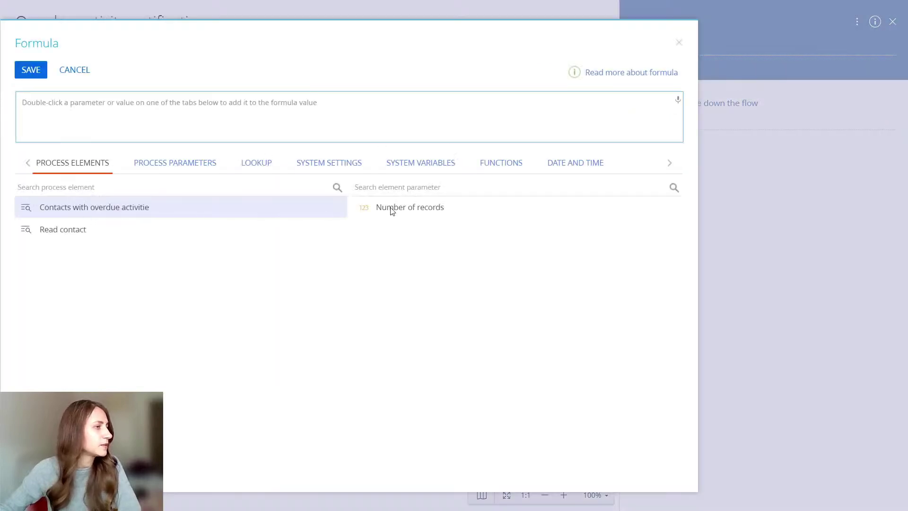
pyautogui.doubleClick(397, 209)
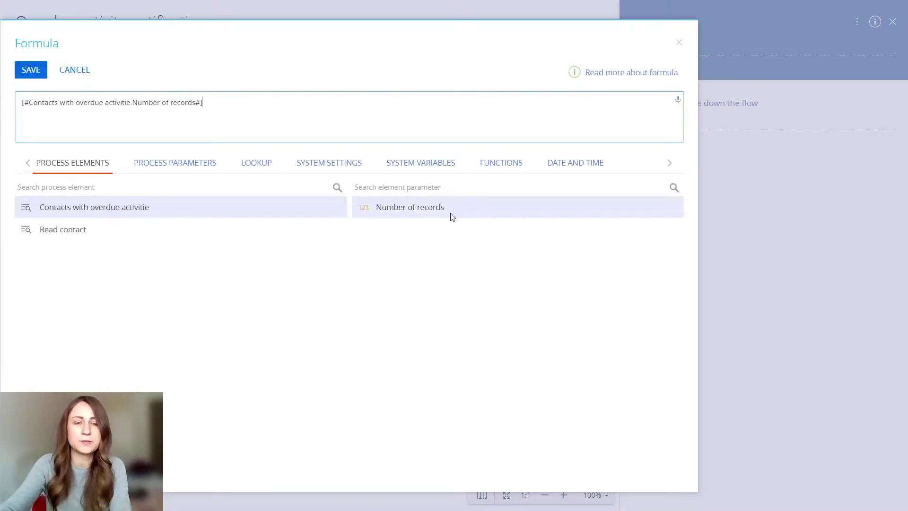
pyautogui.write('!')
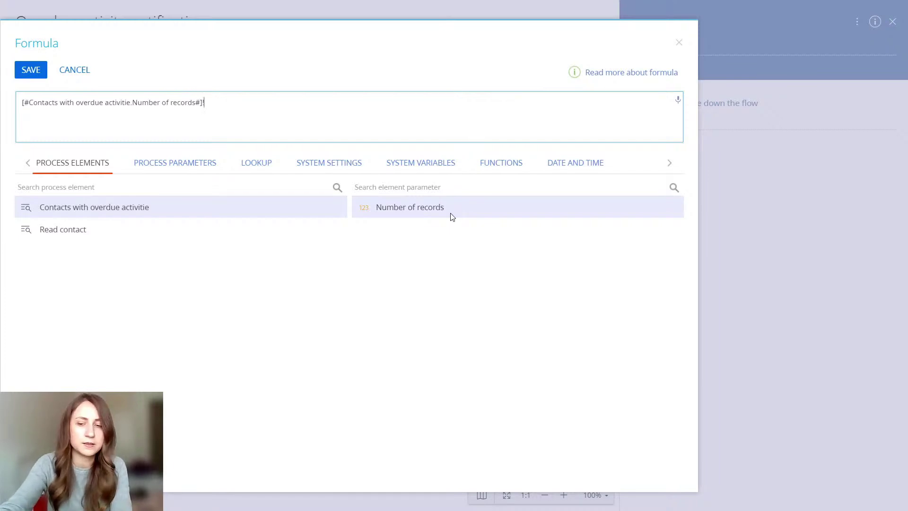
pyautogui.write('=0')
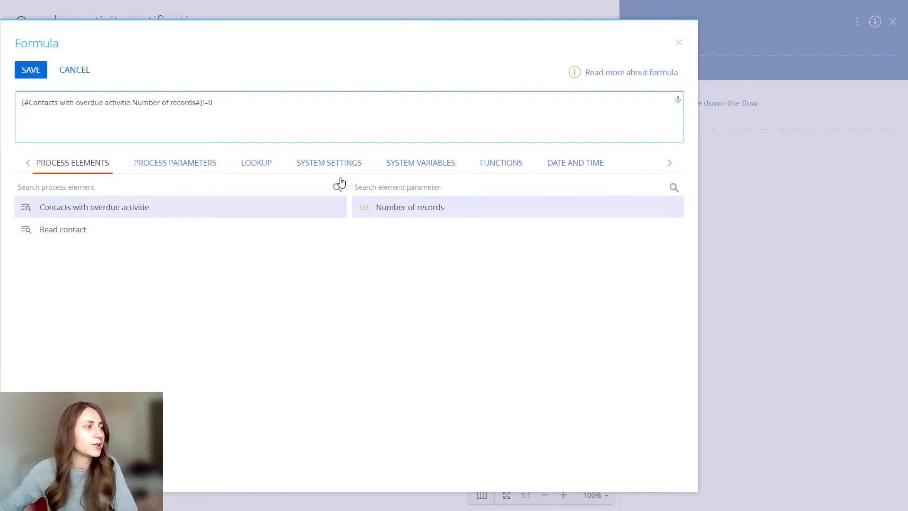
pyautogui.click(29, 70)
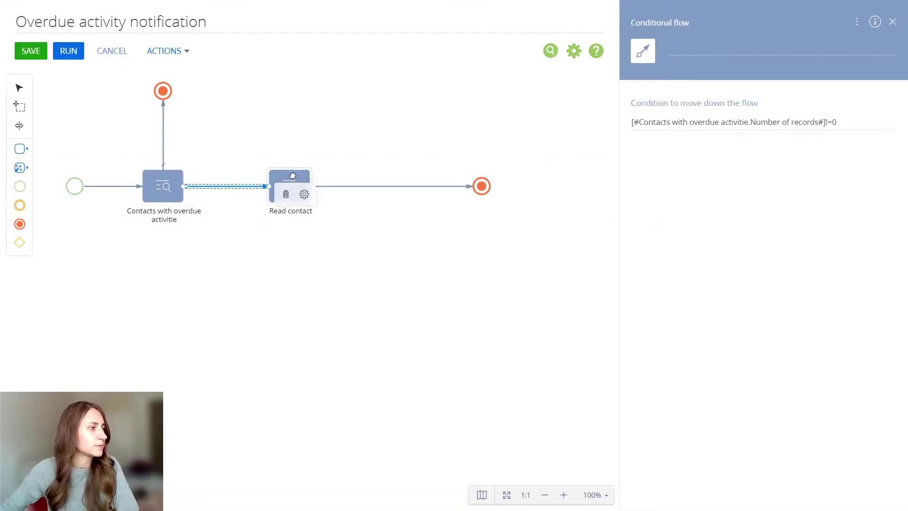
# Step: Shift Read contact and the final Terminate event further right along the main flow to widen the spacing
pyautogui.moveTo(293, 175); pyautogui.dragTo(305, 178)
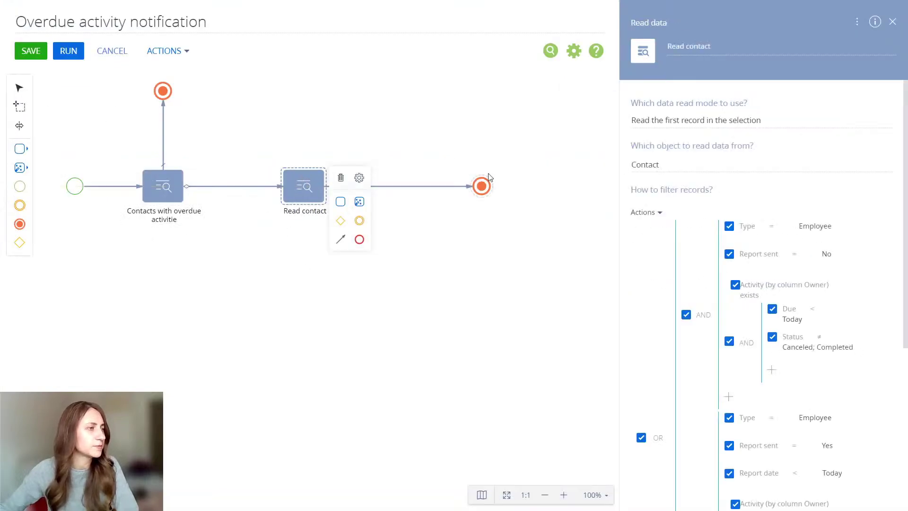
pyautogui.moveTo(484, 185); pyautogui.dragTo(510, 184)
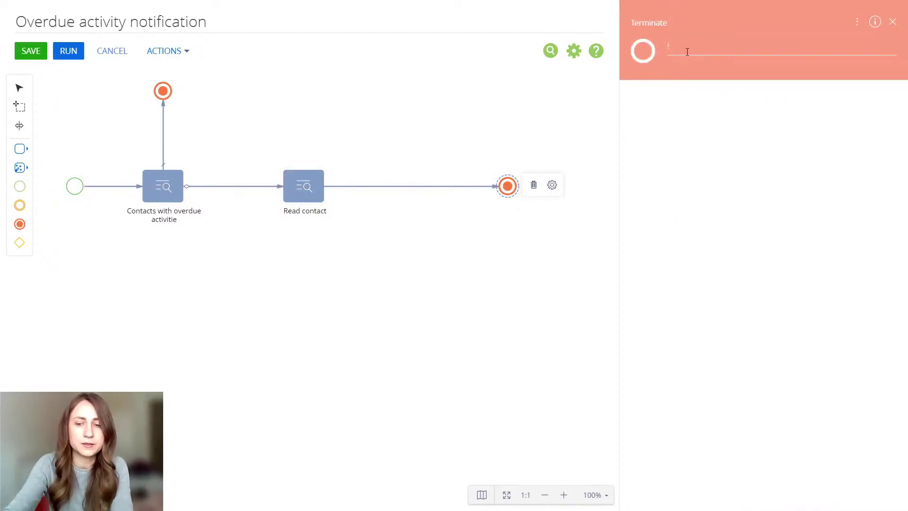
pyautogui.write('d')
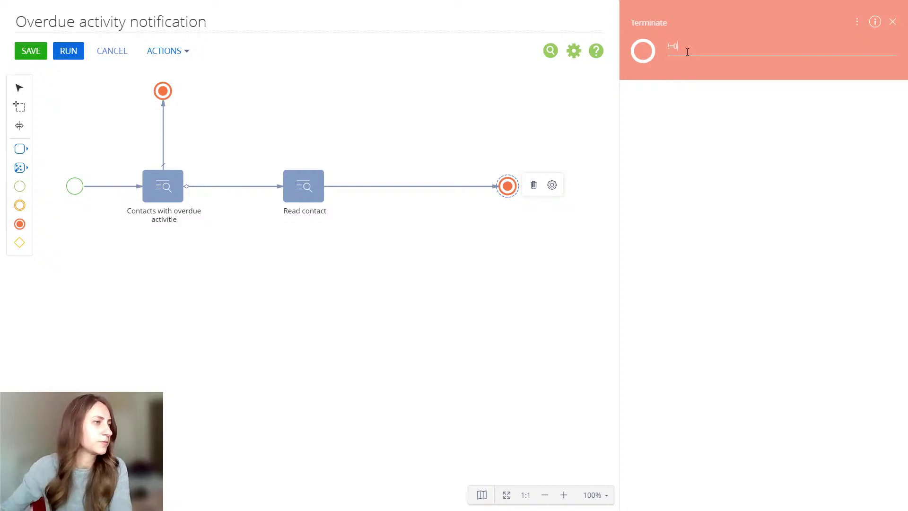
pyautogui.click(520, 112)
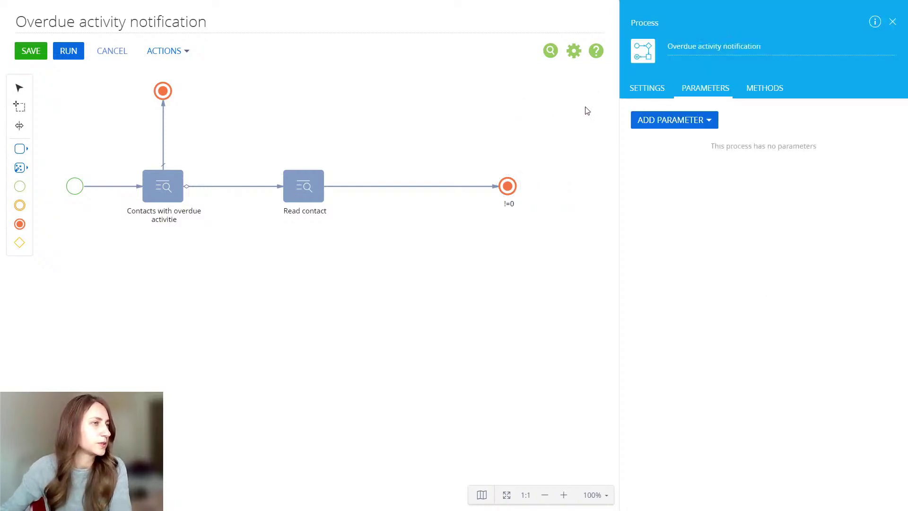
pyautogui.click(255, 186)
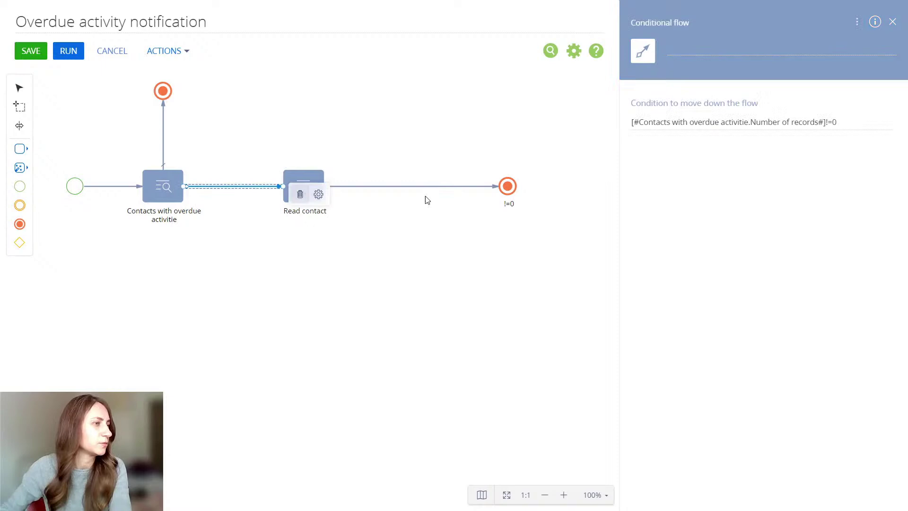
pyautogui.click(506, 205)
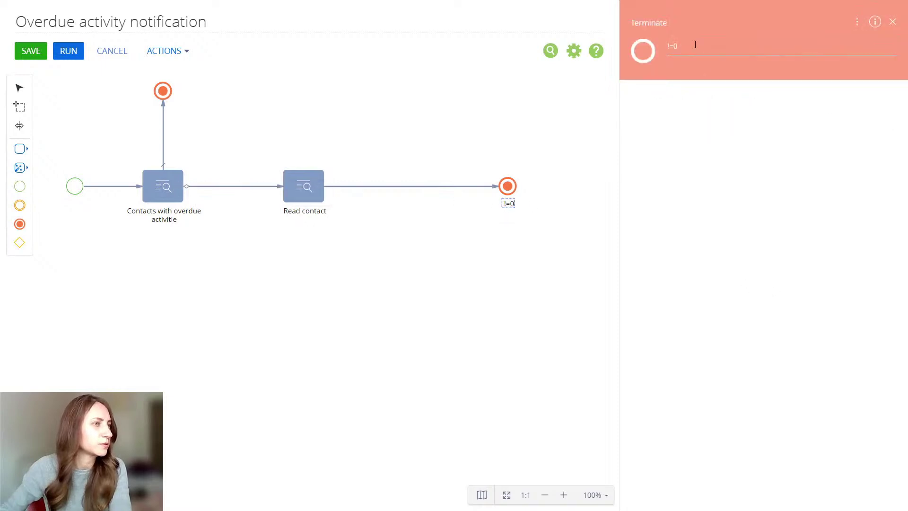
pyautogui.click(449, 106)
# Step: Caption the conditional flow into Read contact as "Have contacts with overdue activities (count!=0)"
pyautogui.click(249, 186)
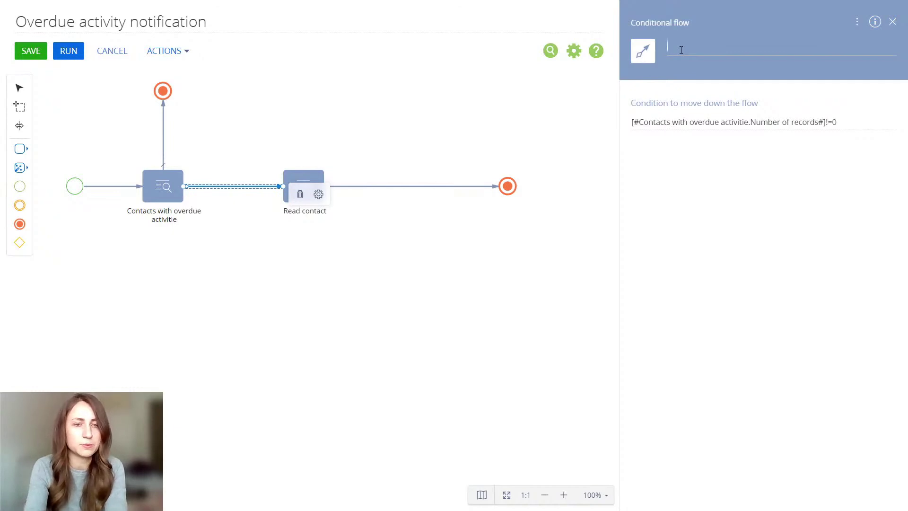
pyautogui.write('Ha')
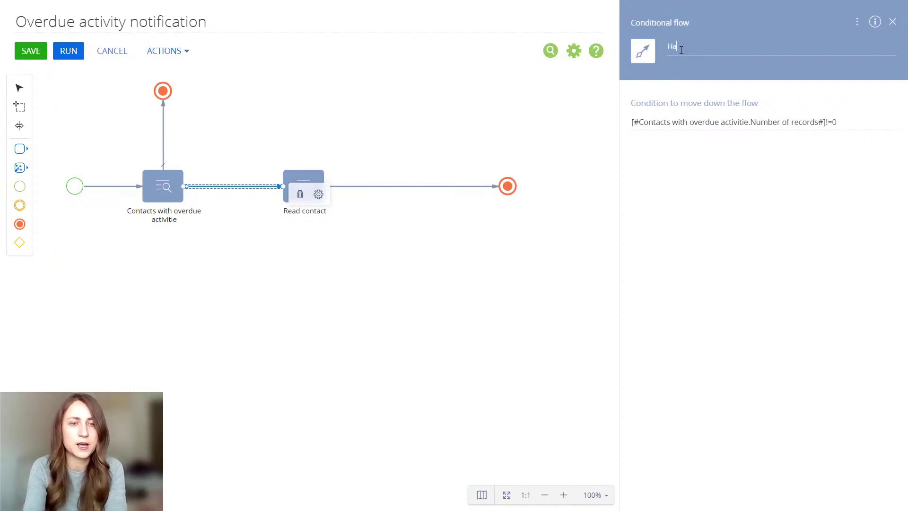
pyautogui.write('ve contacts')
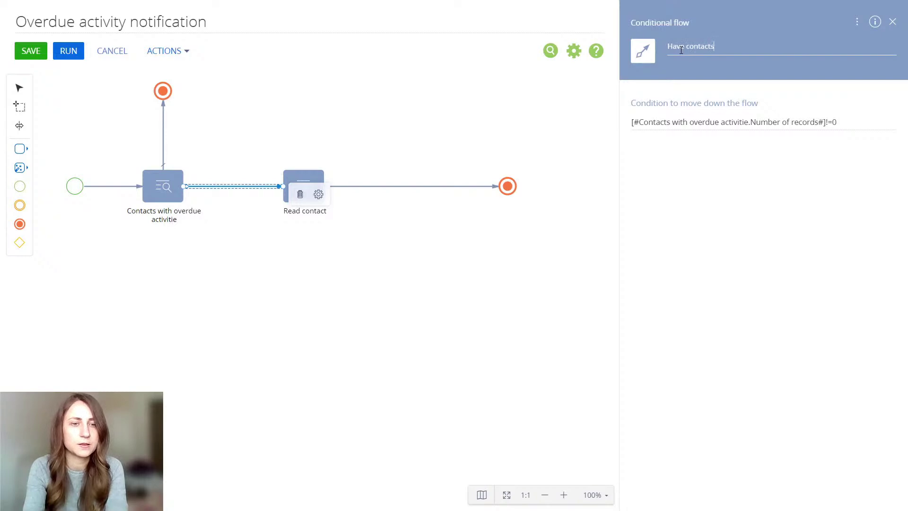
pyautogui.write(' owith ')
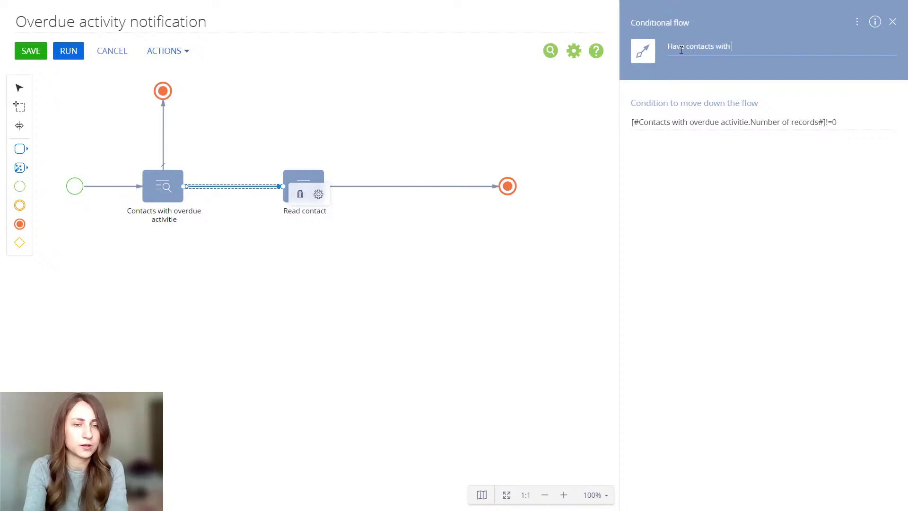
pyautogui.write('overdye')
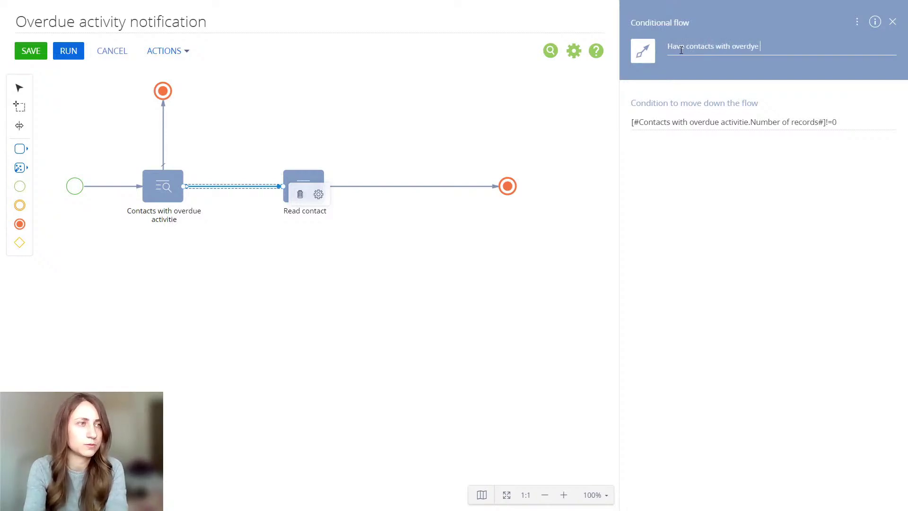
pyautogui.press('BackSpace')
pyautogui.press('BackSpace')
pyautogui.write('ue ')
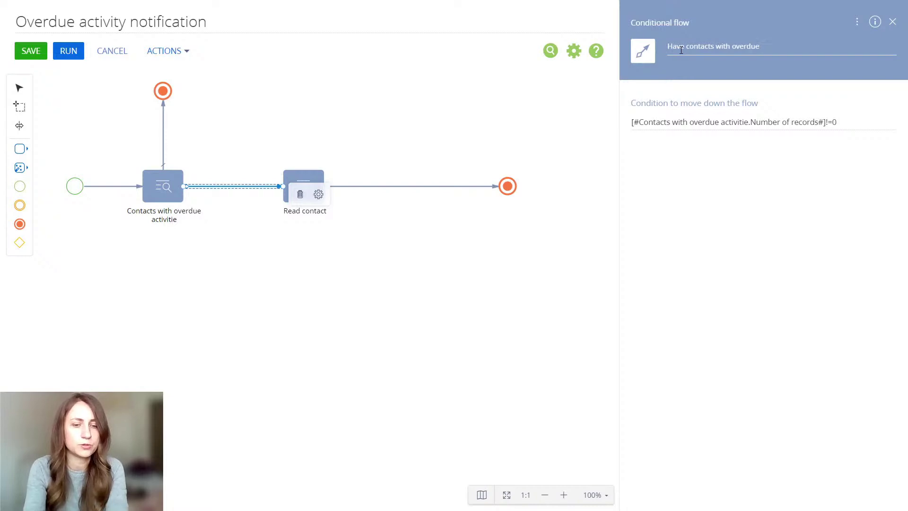
pyautogui.write('activiti')
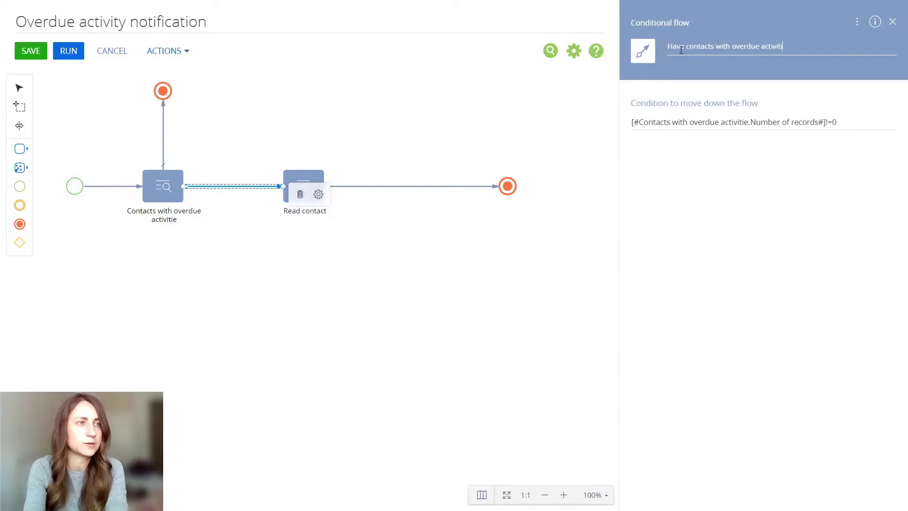
pyautogui.write('es ')
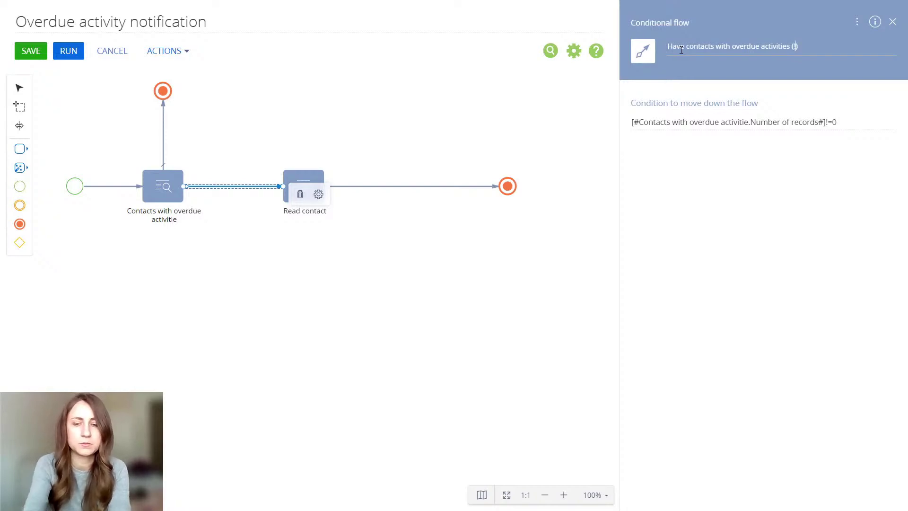
pyautogui.write('(!=0')
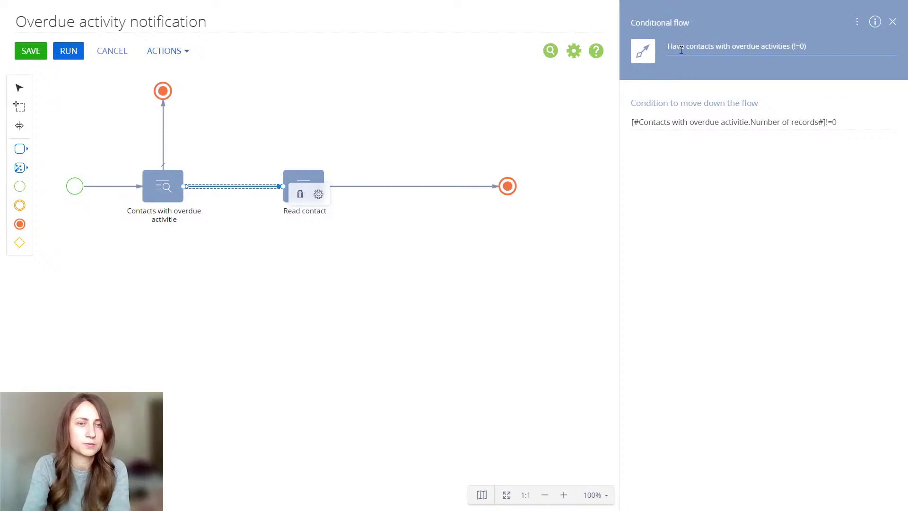
pyautogui.write('count')
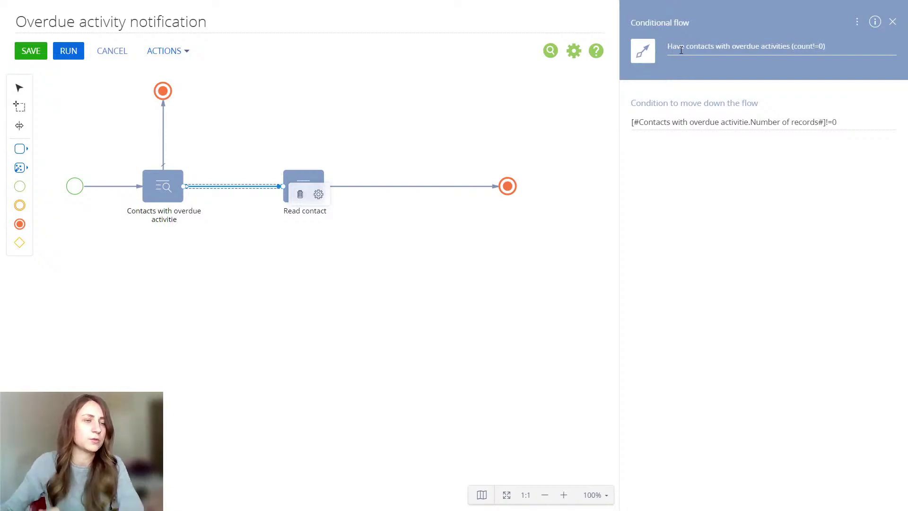
pyautogui.click(542, 134)
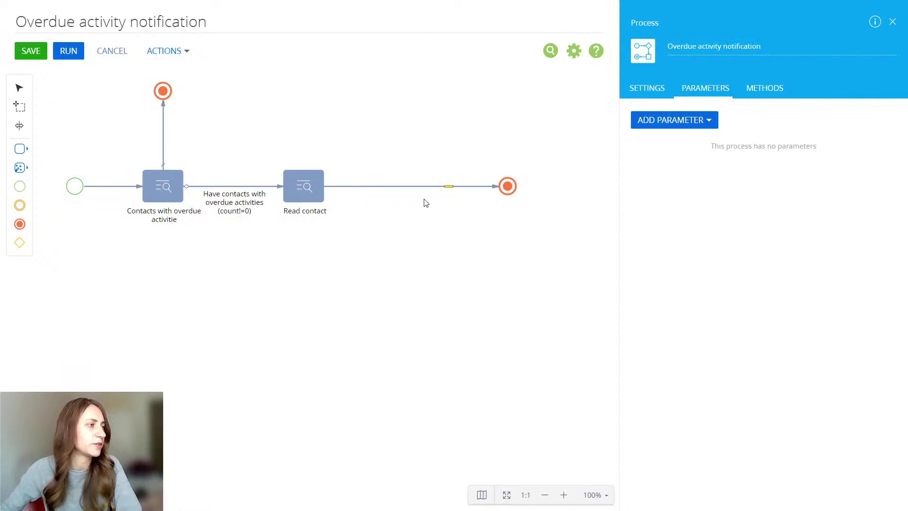
# Step: Shift Read contact and the final Terminate event further right along the main flow, and review Read contact's filter and sorting
pyautogui.moveTo(310, 185); pyautogui.dragTo(343, 188)
pyautogui.moveTo(513, 188); pyautogui.dragTo(550, 188)
pyautogui.moveTo(334, 196); pyautogui.dragTo(344, 195)
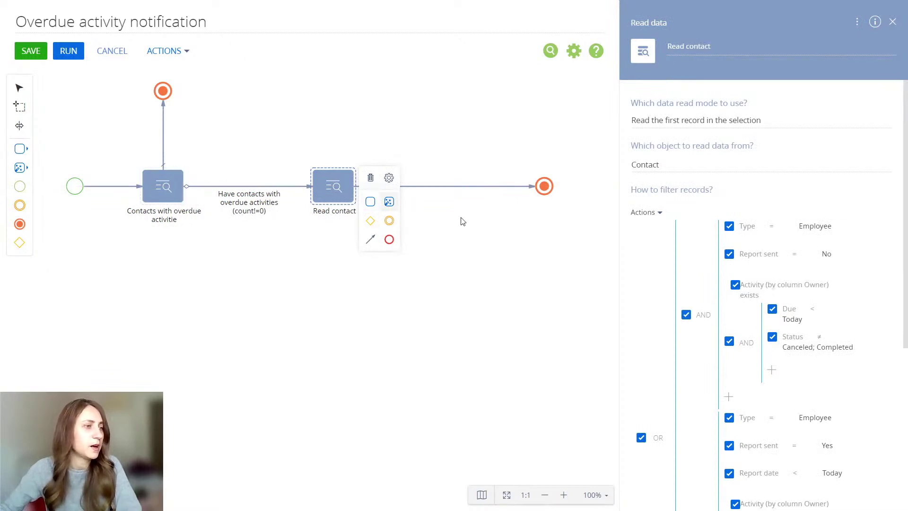
pyautogui.scroll(-1, 781, 251)
pyautogui.scroll(-4, 781, 250)
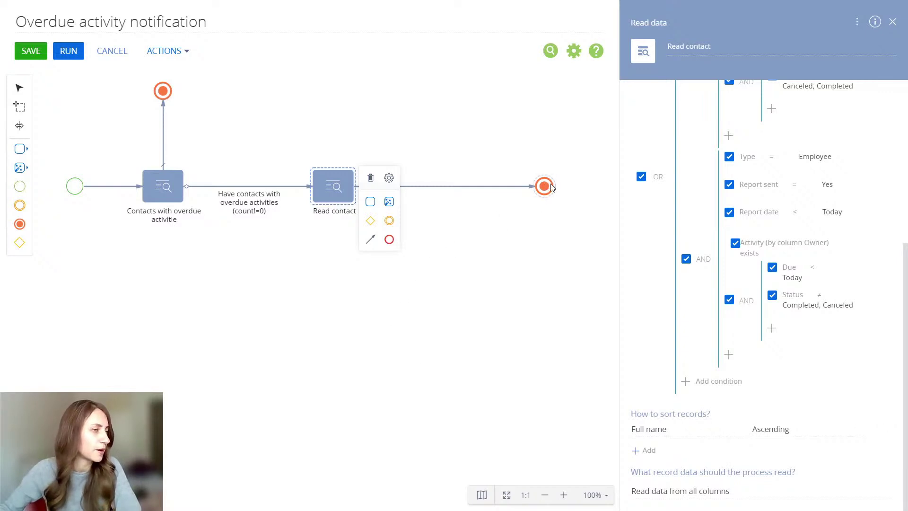
pyautogui.moveTo(551, 187); pyautogui.dragTo(599, 187)
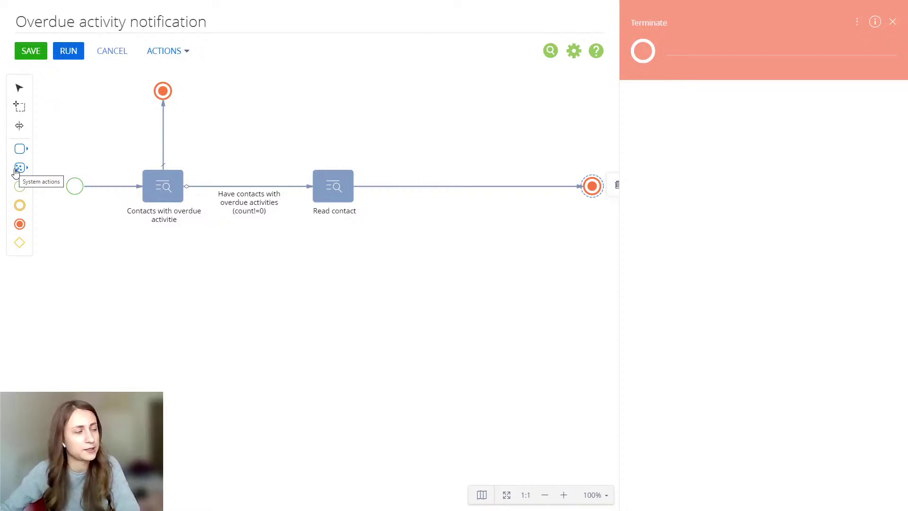
# Step: Insert a Process file element between Read contact and the final Terminate event and name it Generate report
pyautogui.click(20, 170)
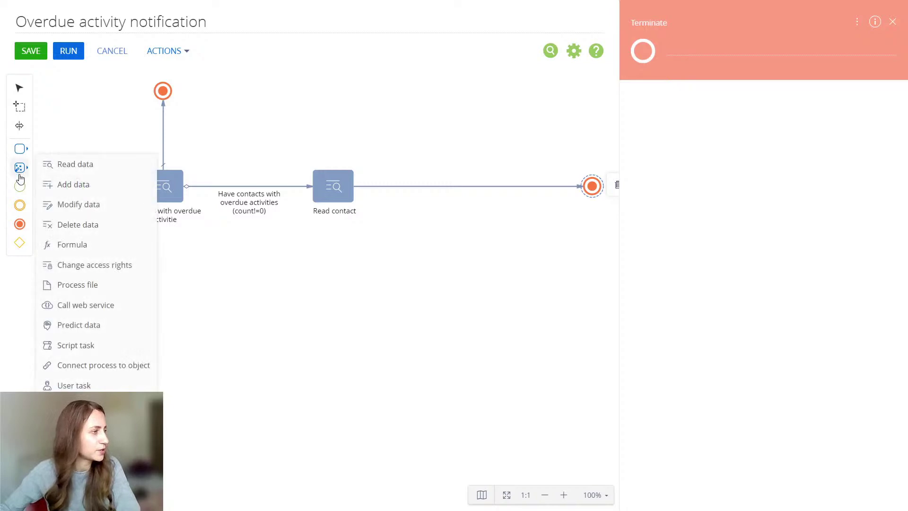
pyautogui.moveTo(107, 287); pyautogui.dragTo(426, 187)
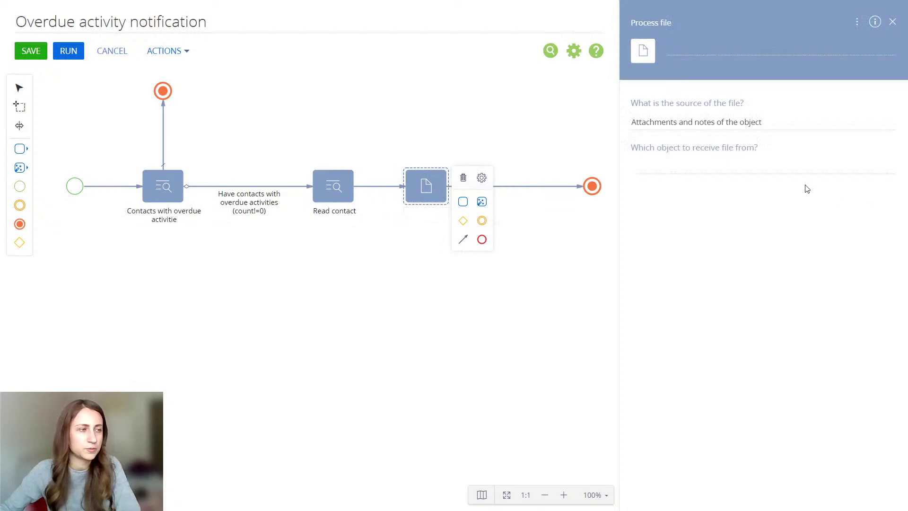
pyautogui.click(684, 49)
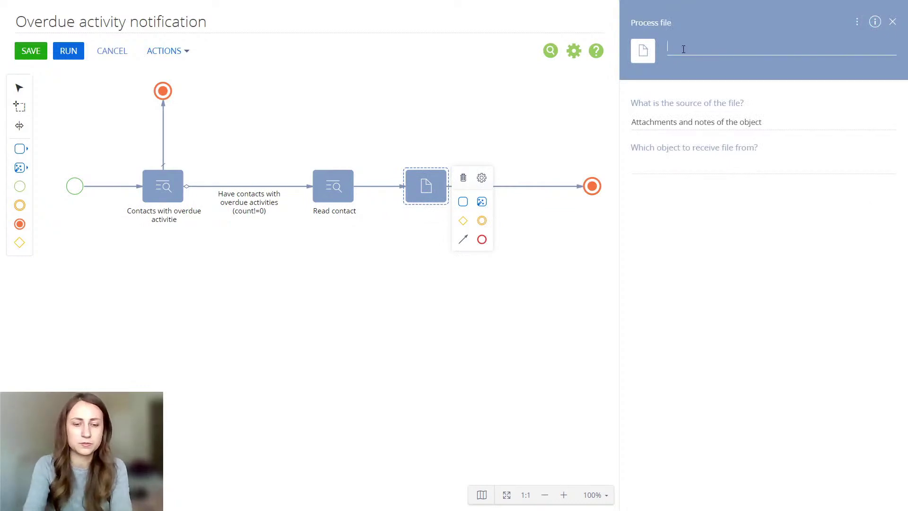
pyautogui.write('Generate')
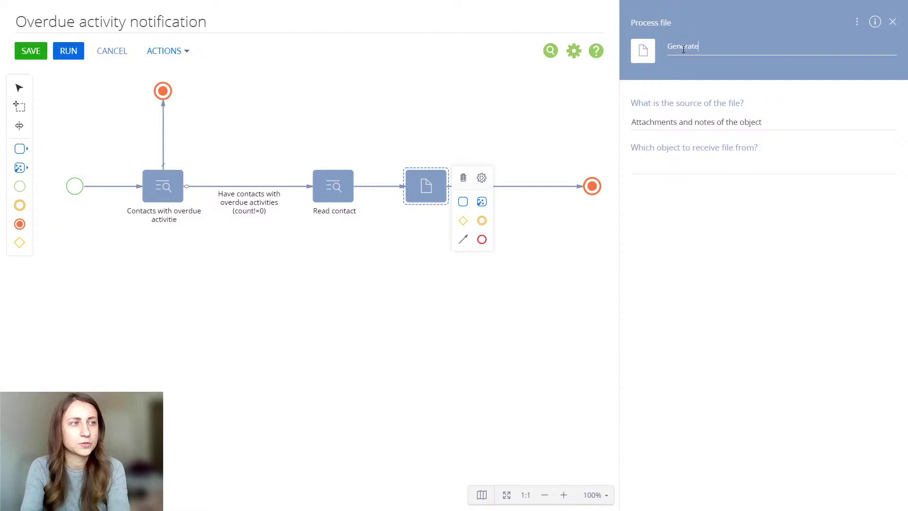
pyautogui.write(' report')
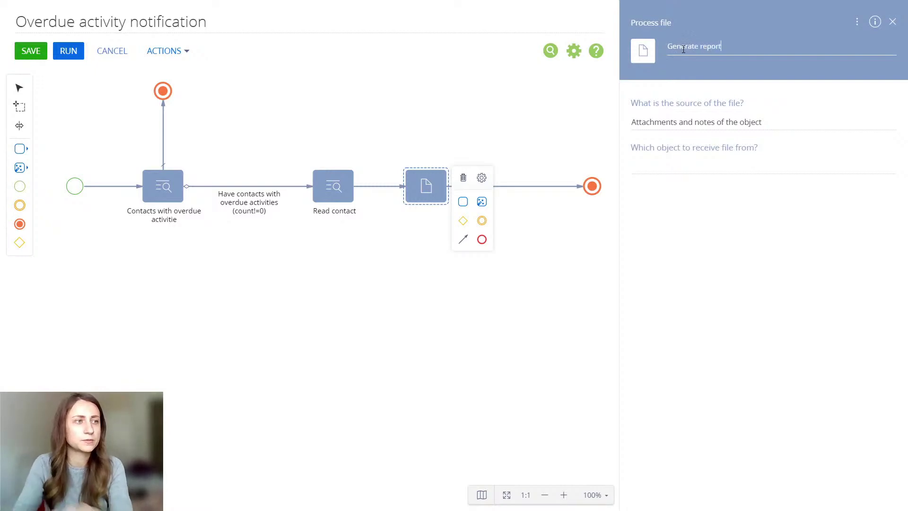
# Step: Set the file source to Generated report and choose Overdue activity report as the report to generate
pyautogui.click(793, 123)
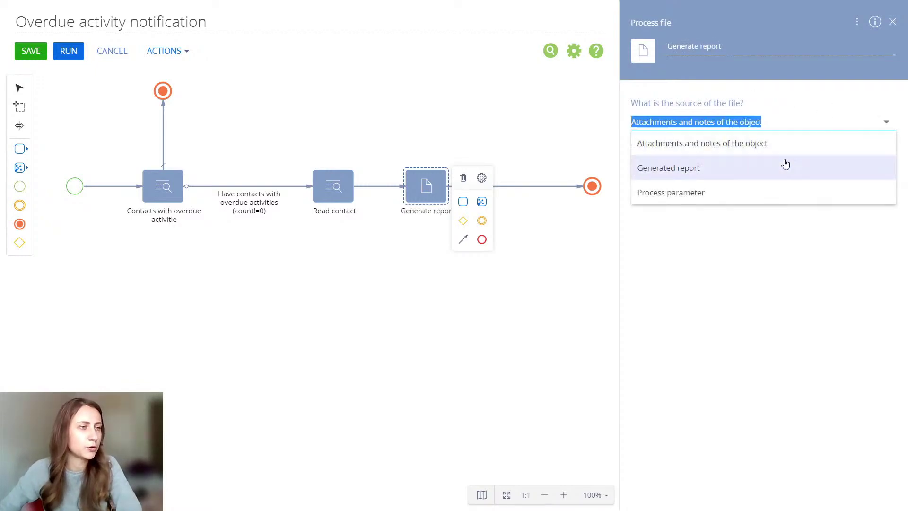
pyautogui.click(785, 165)
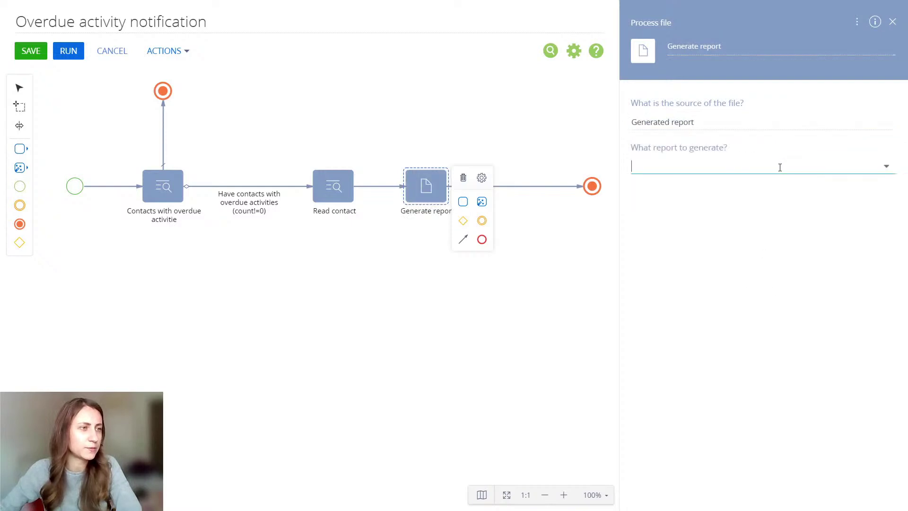
pyautogui.click(780, 167)
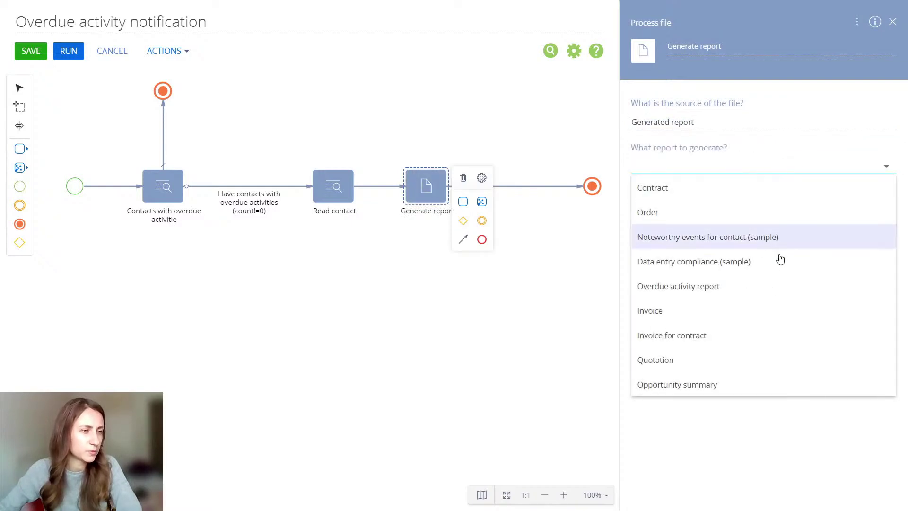
pyautogui.click(776, 286)
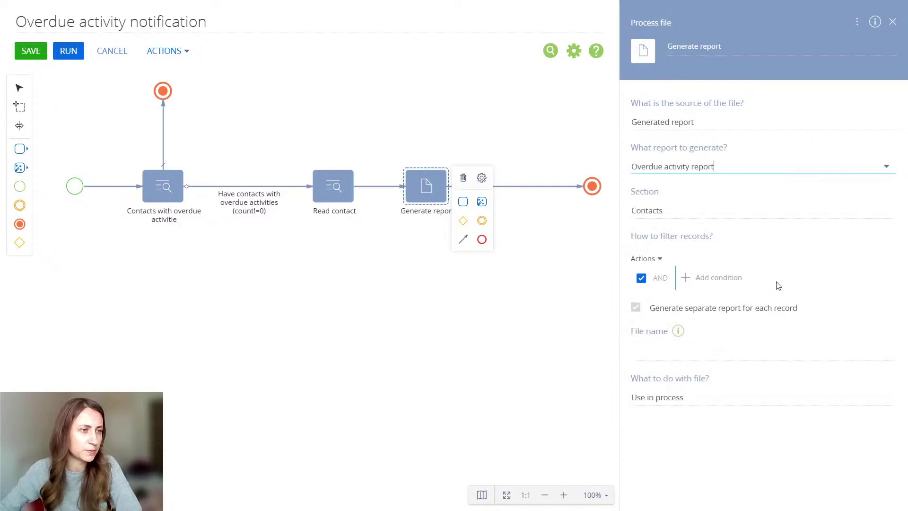
# Step: Filter the report's records by Id equal to the Id parameter of the Read contact element
pyautogui.click(735, 279)
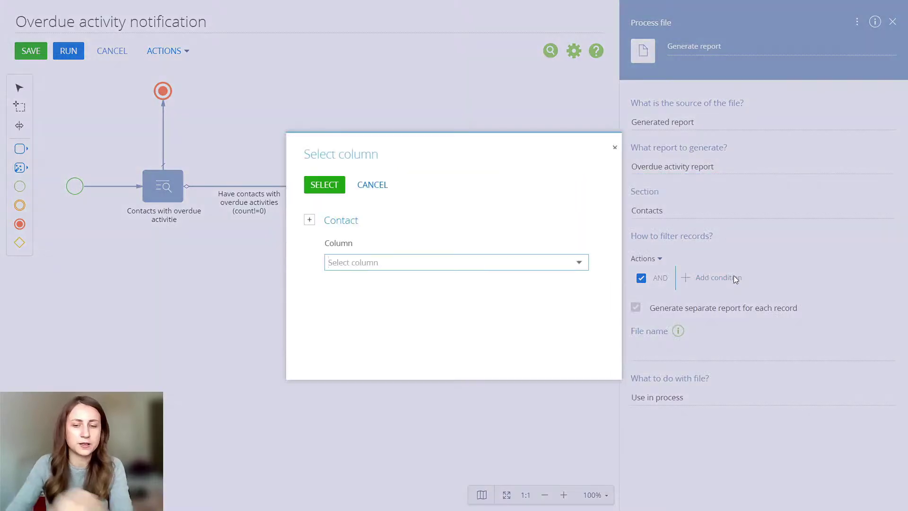
pyautogui.write('id')
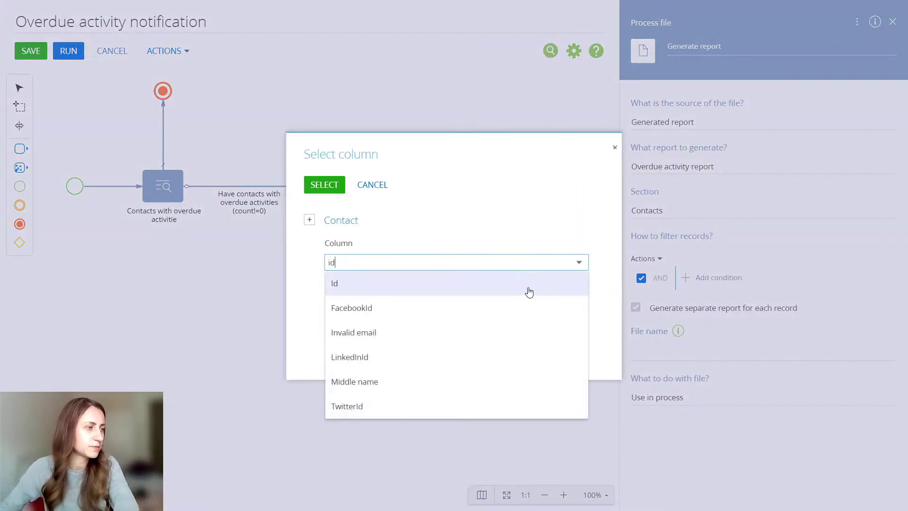
pyautogui.click(527, 286)
pyautogui.click(326, 187)
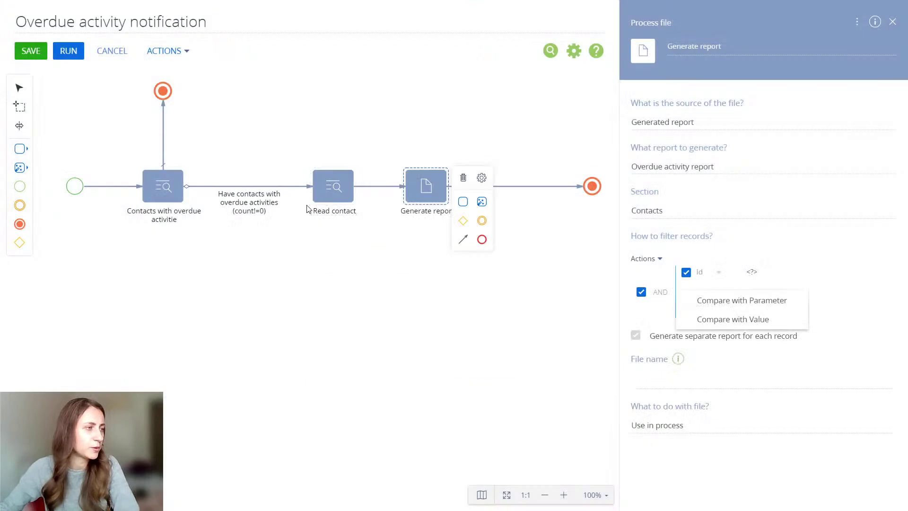
pyautogui.click(791, 303)
pyautogui.click(164, 173)
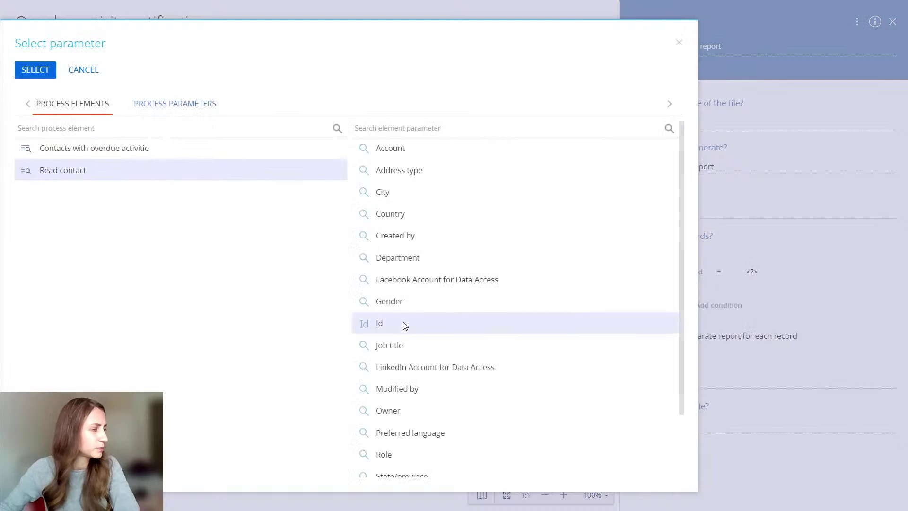
pyautogui.click(35, 70)
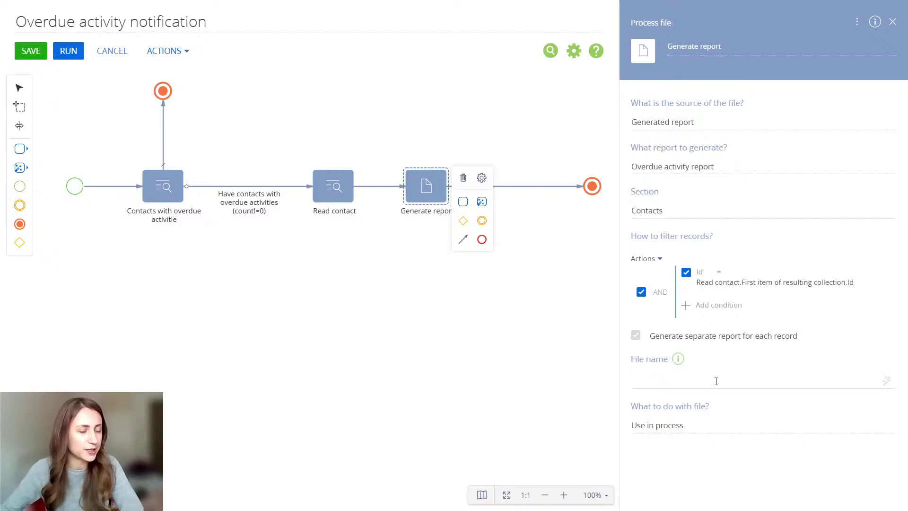
# Step: Have the generated file saved to "Attachments and notes" of the object, with Contact attachment as the target object
pyautogui.click(727, 430)
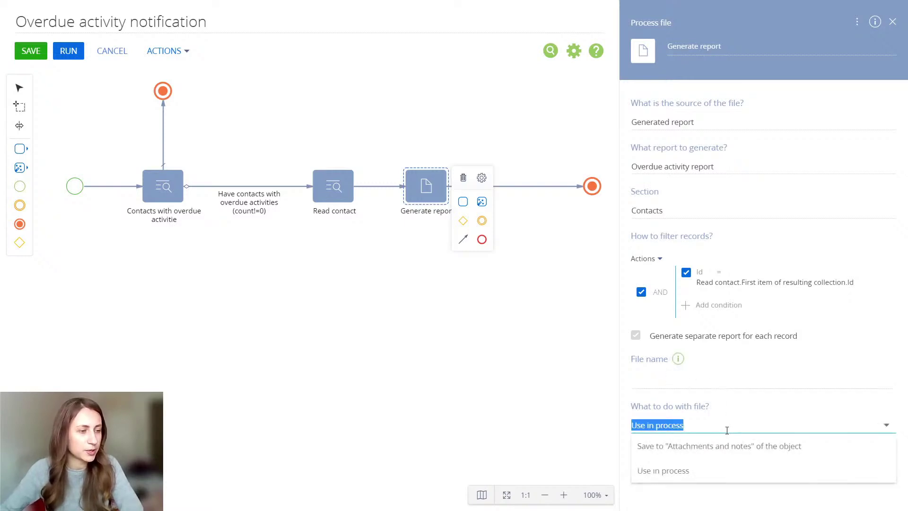
pyautogui.click(730, 451)
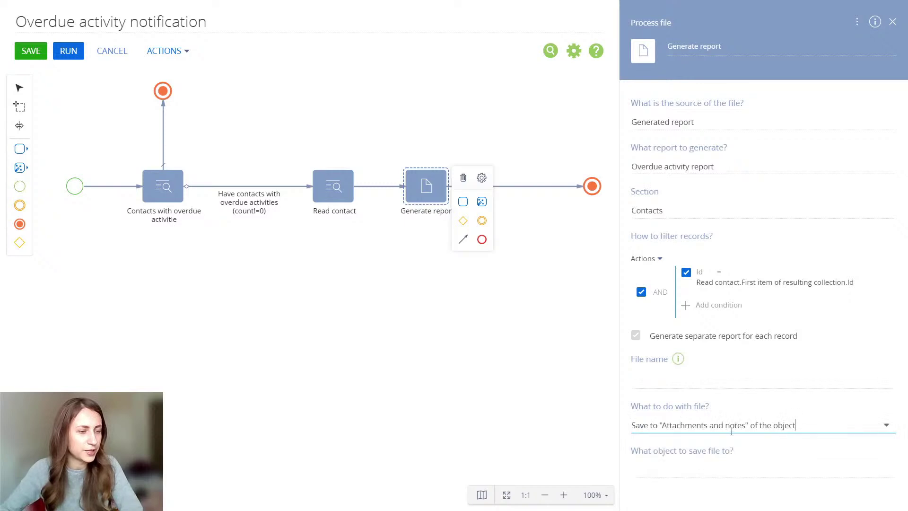
pyautogui.click(721, 470)
pyautogui.write('cont')
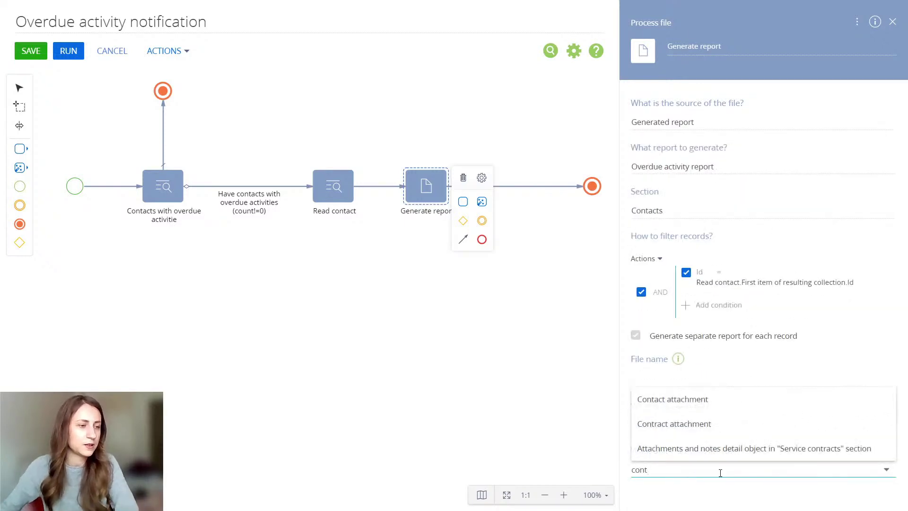
pyautogui.click(744, 407)
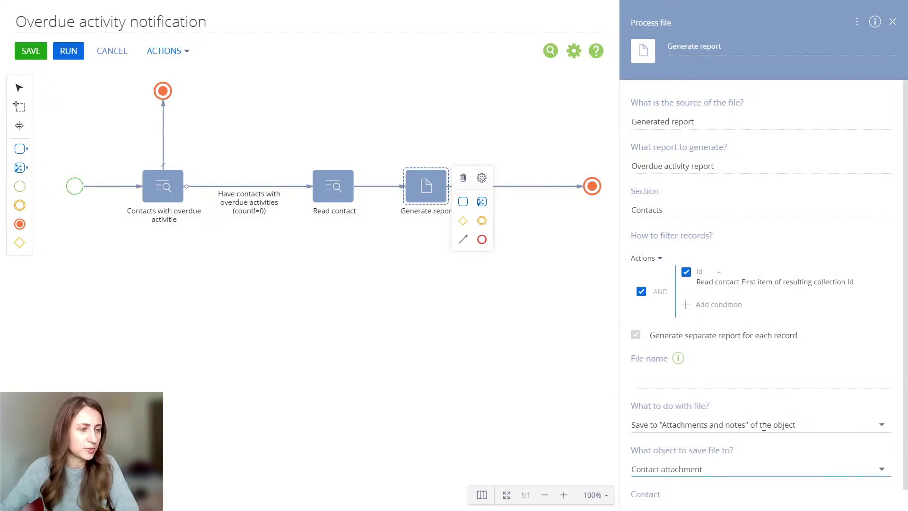
# Step: Map the attachment's Contact field to the process parameter [#Read contact.First item of resulting collection.Id#]
pyautogui.click(883, 493)
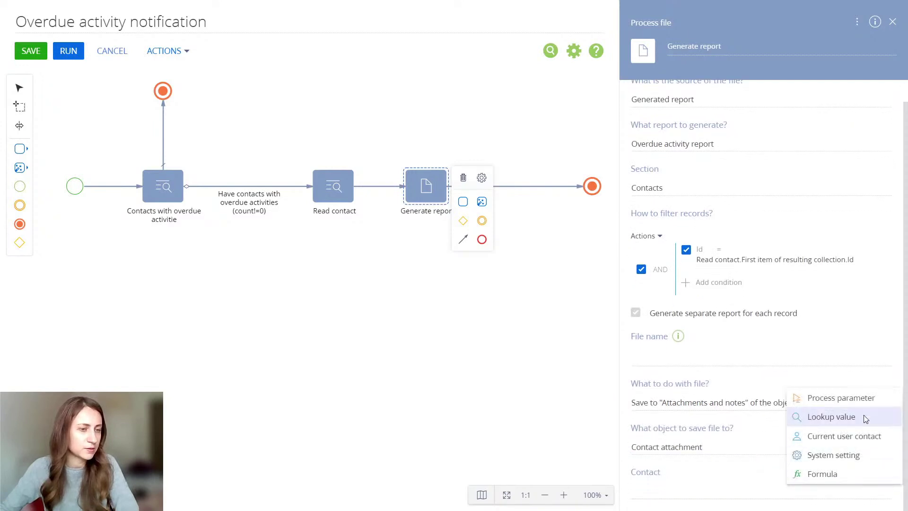
pyautogui.click(861, 400)
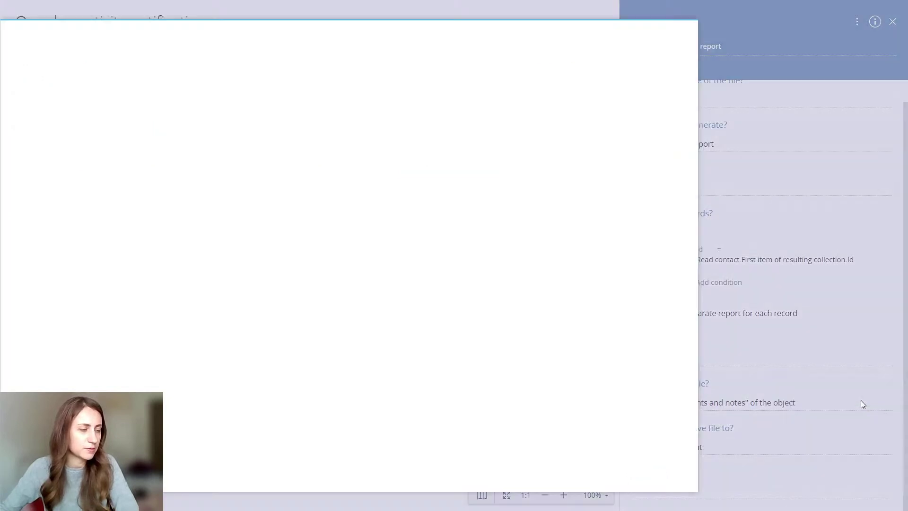
pyautogui.click(202, 175)
pyautogui.click(405, 174)
pyautogui.click(52, 78)
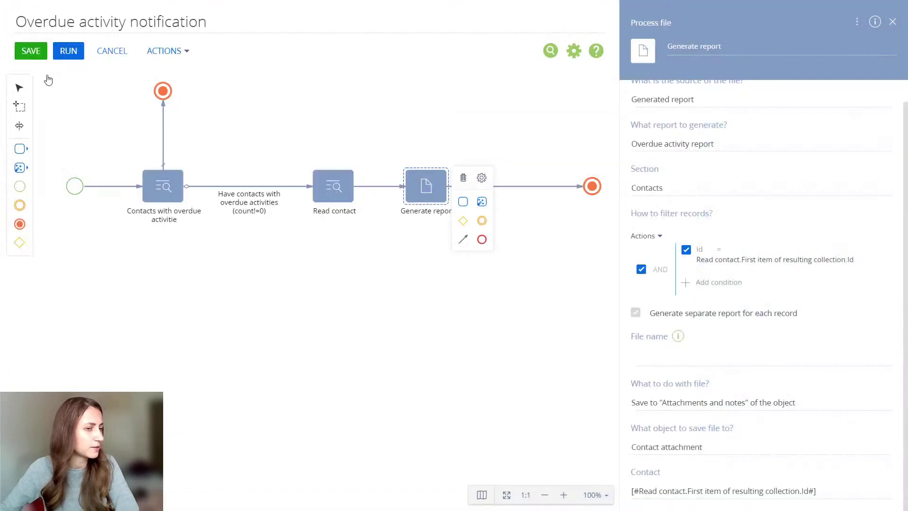
# Step: Delete the Terminate event at the end of the flow after the Generate report element
pyautogui.scroll(-2, 494, 392)
pyautogui.scroll(2, 496, 394)
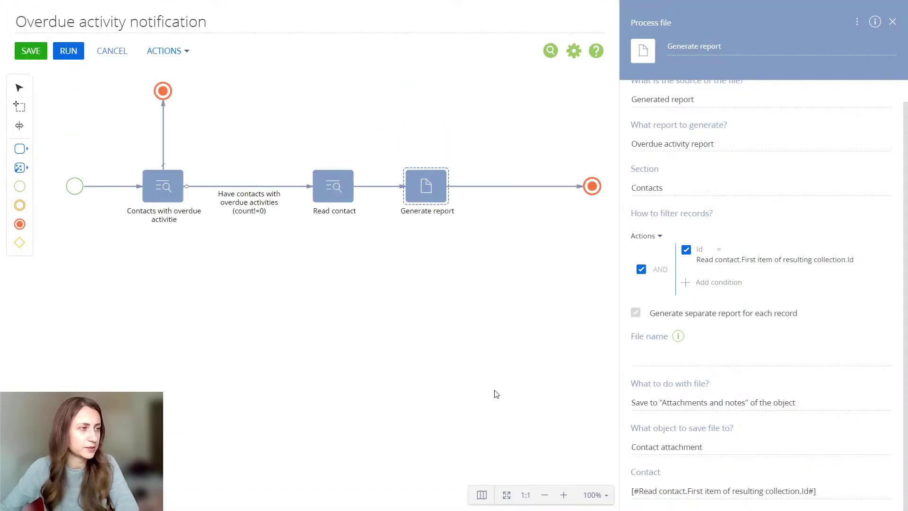
pyautogui.moveTo(466, 308); pyautogui.dragTo(348, 336)
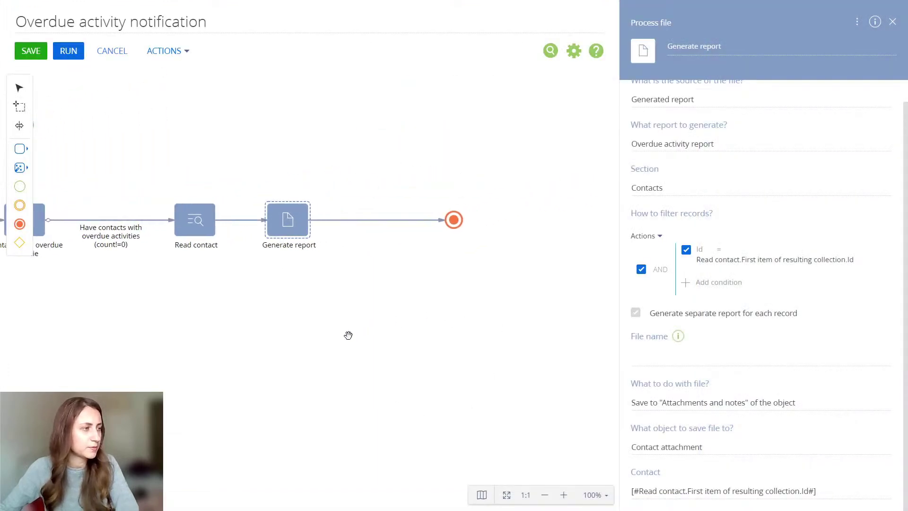
pyautogui.click(454, 220)
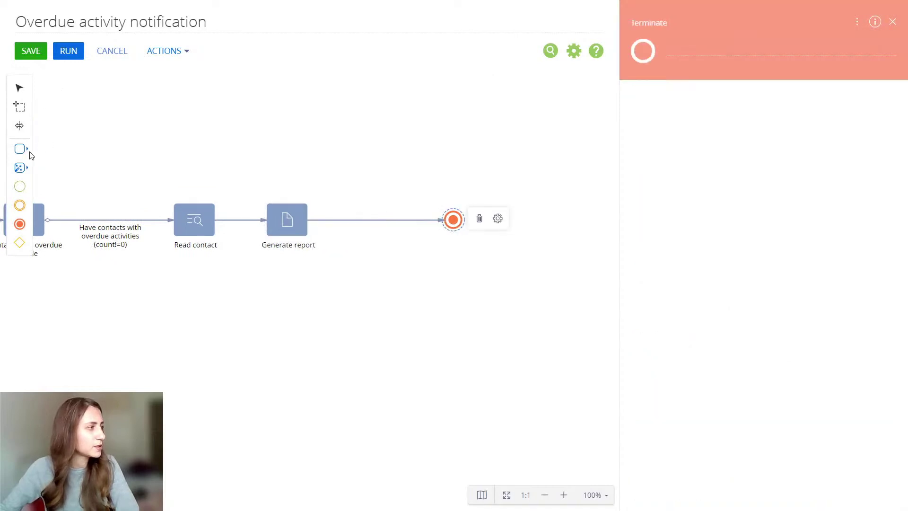
pyautogui.click(479, 219)
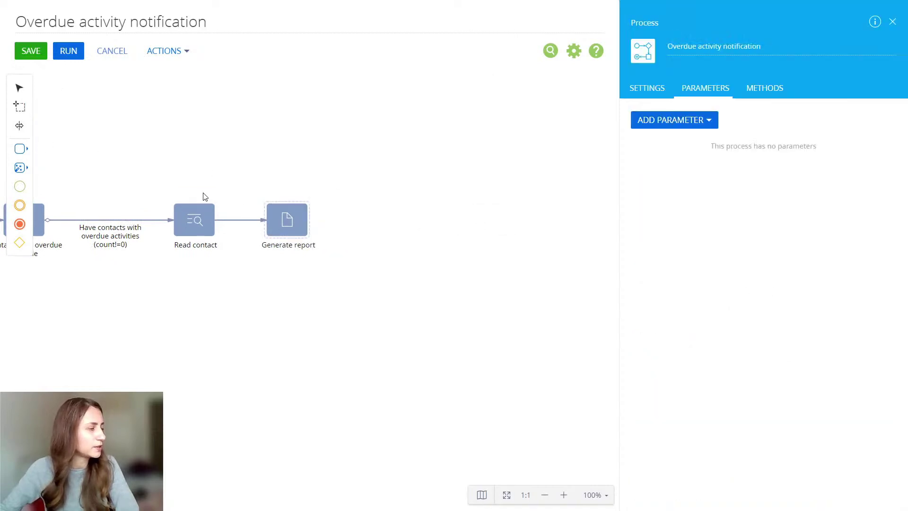
# Step: Add a Process file element after Generate report and connect the two with a sequence flow
pyautogui.click(19, 168)
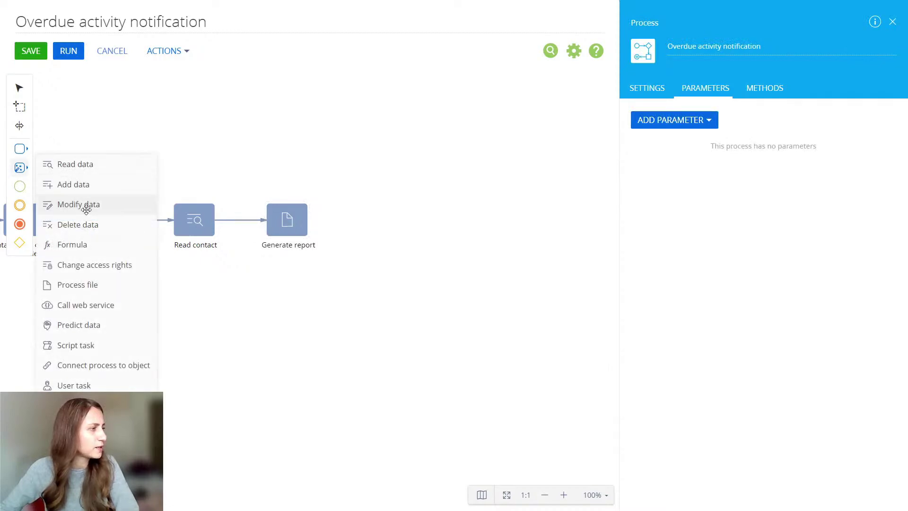
pyautogui.moveTo(156, 285); pyautogui.dragTo(386, 211)
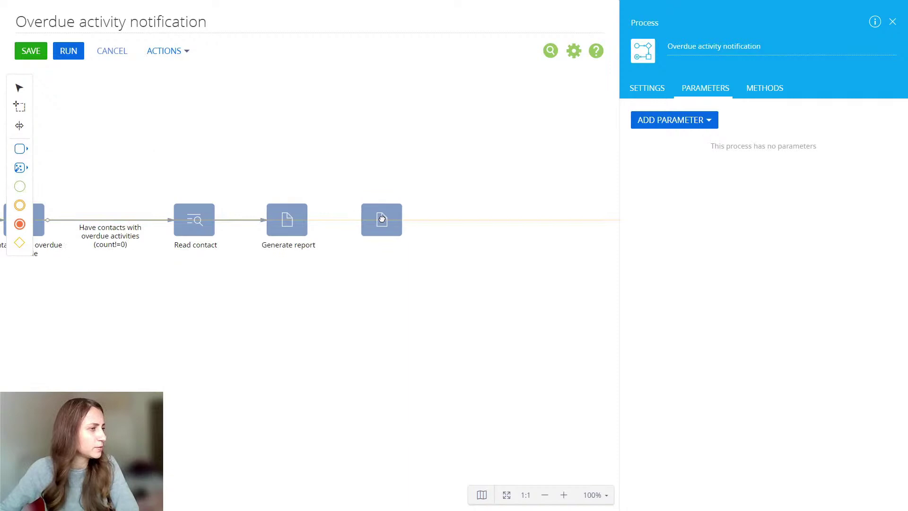
pyautogui.click(288, 225)
pyautogui.moveTo(320, 271); pyautogui.dragTo(364, 223)
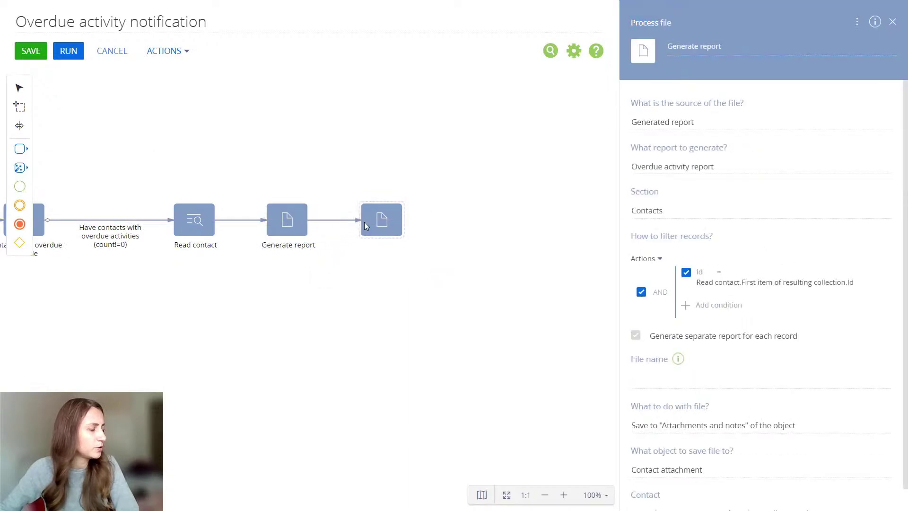
# Step: Name the new Process file element Process report
pyautogui.click(673, 48)
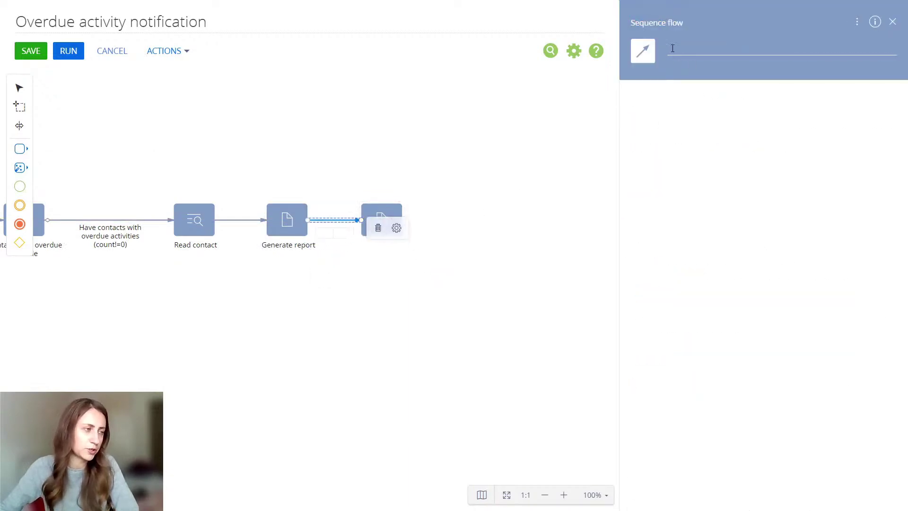
pyautogui.click(374, 209)
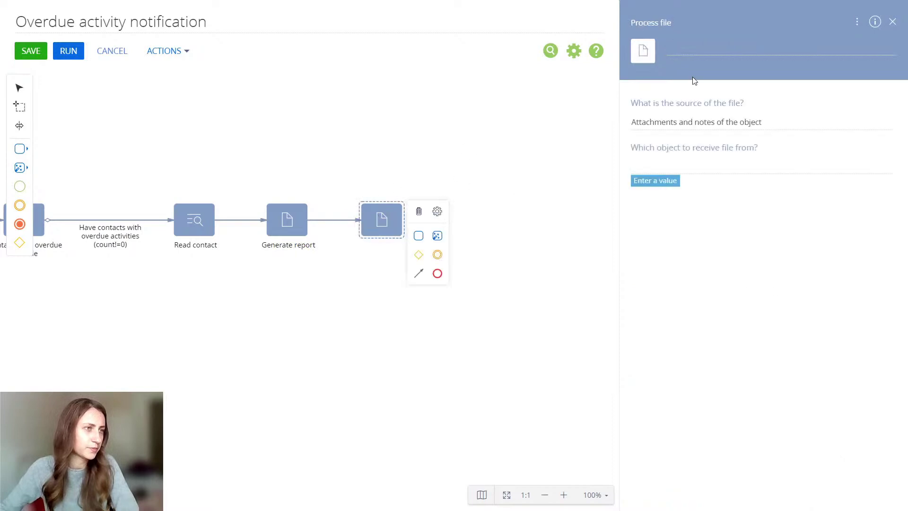
pyautogui.click(688, 44)
pyautogui.write('Pr')
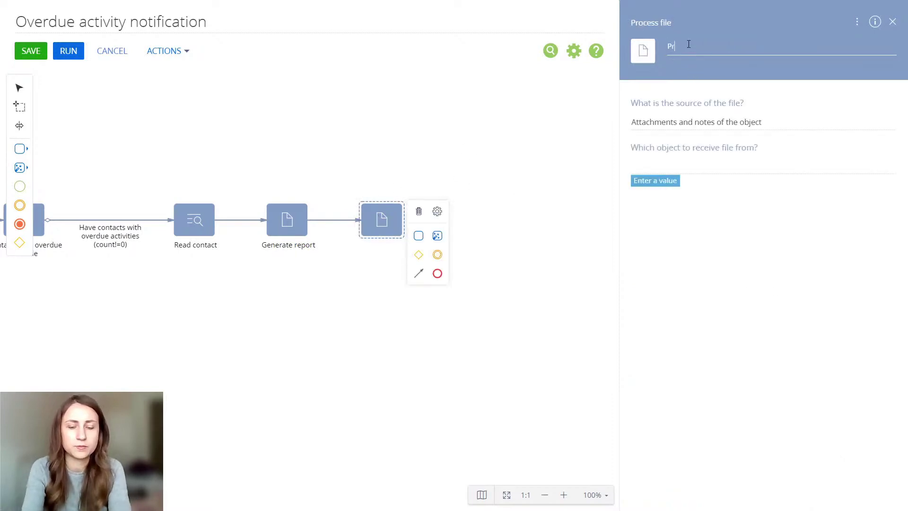
pyautogui.write('ocess report')
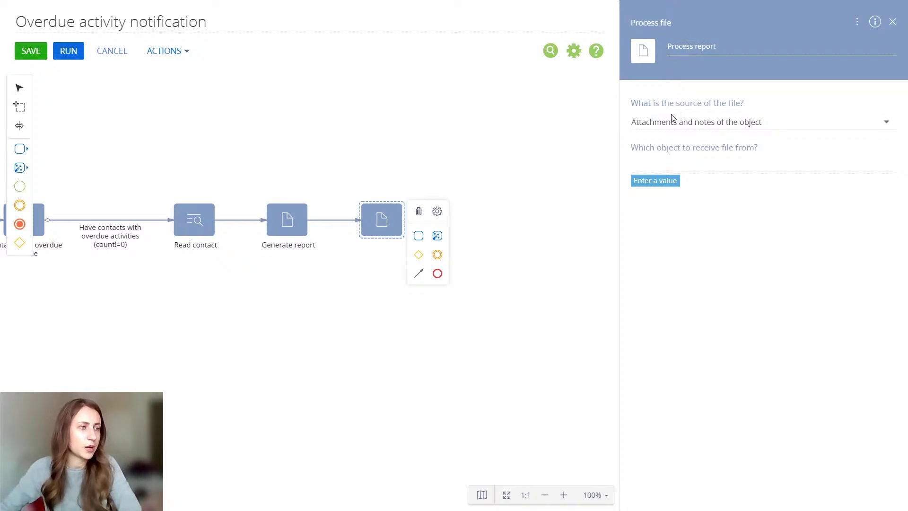
# Step: Choose Contact attachment as the object from which Process report receives the file
pyautogui.click(709, 169)
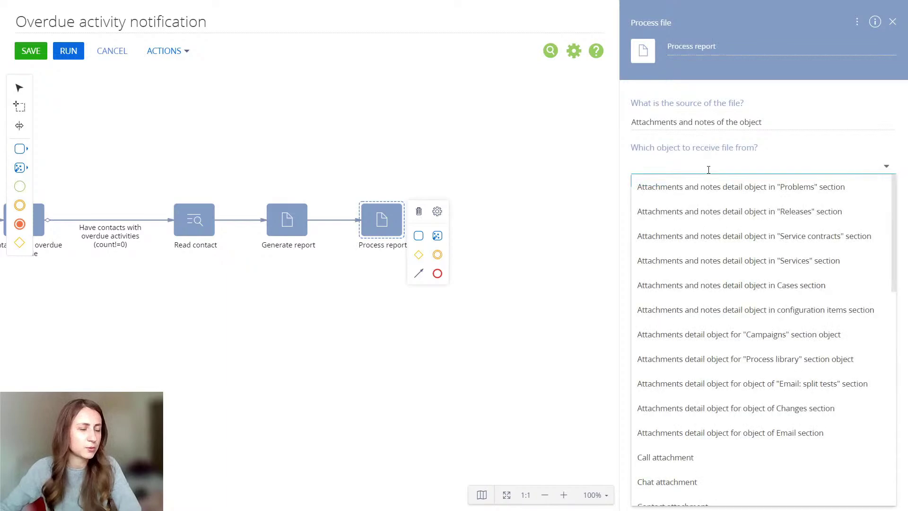
pyautogui.write('conta')
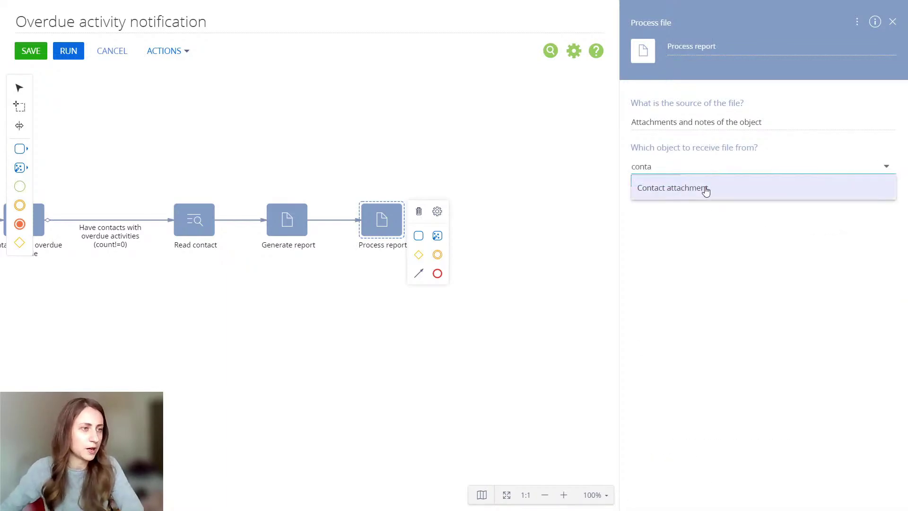
pyautogui.click(705, 189)
# Step: Filter the attachment records by Contact equal to the Id parameter of the Read contact element
pyautogui.click(714, 236)
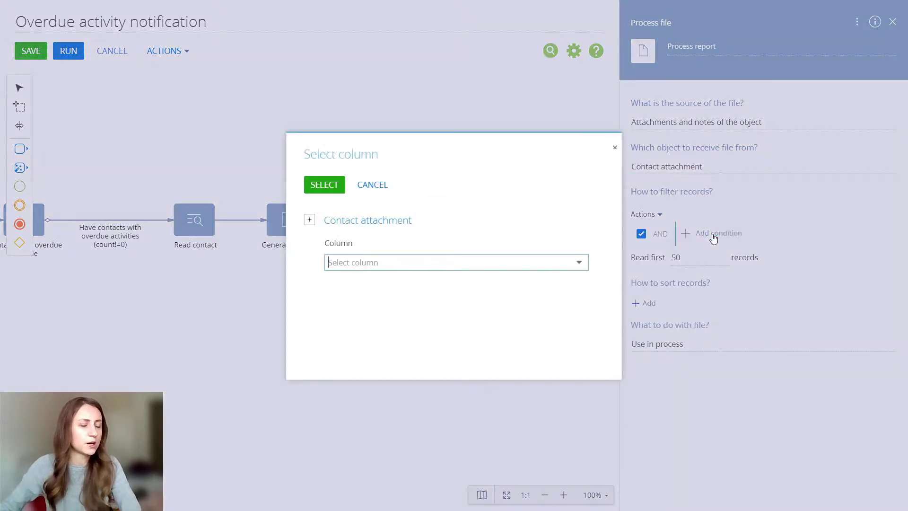
pyautogui.write('cont')
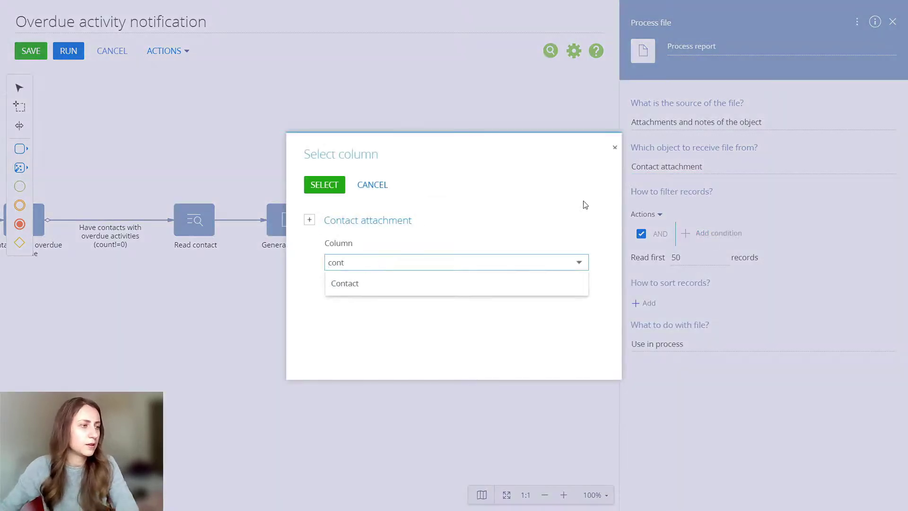
pyautogui.click(541, 283)
pyautogui.click(324, 185)
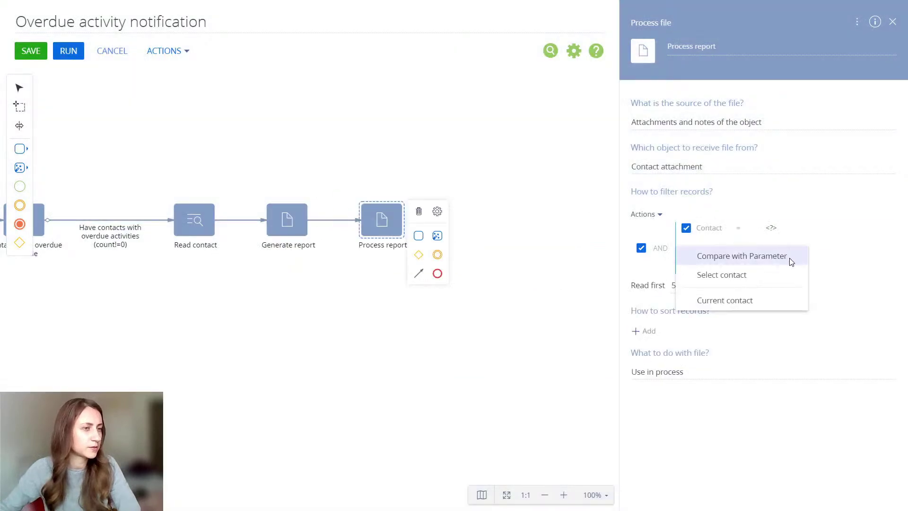
pyautogui.click(791, 260)
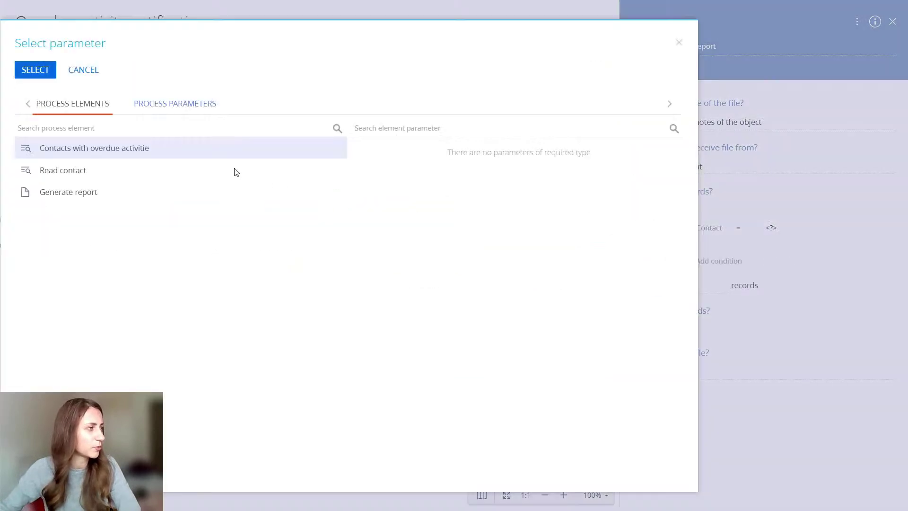
pyautogui.click(218, 173)
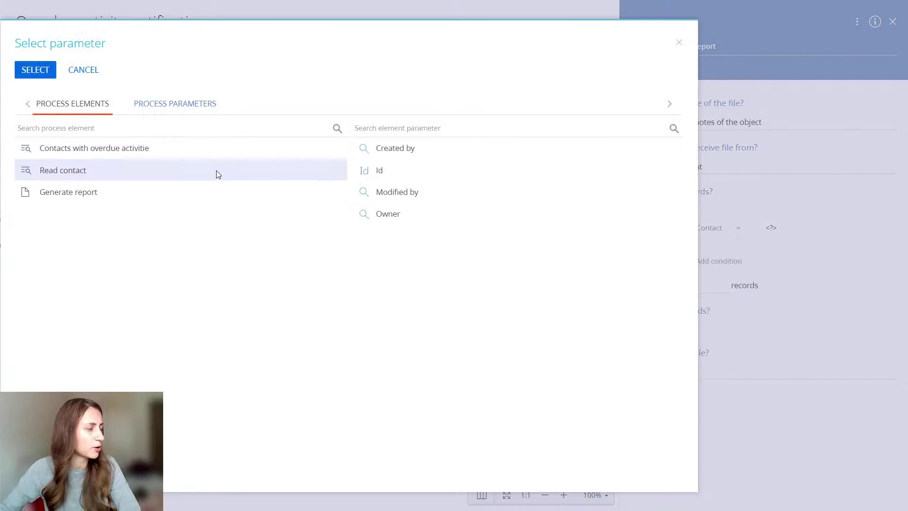
pyautogui.click(405, 176)
pyautogui.click(34, 72)
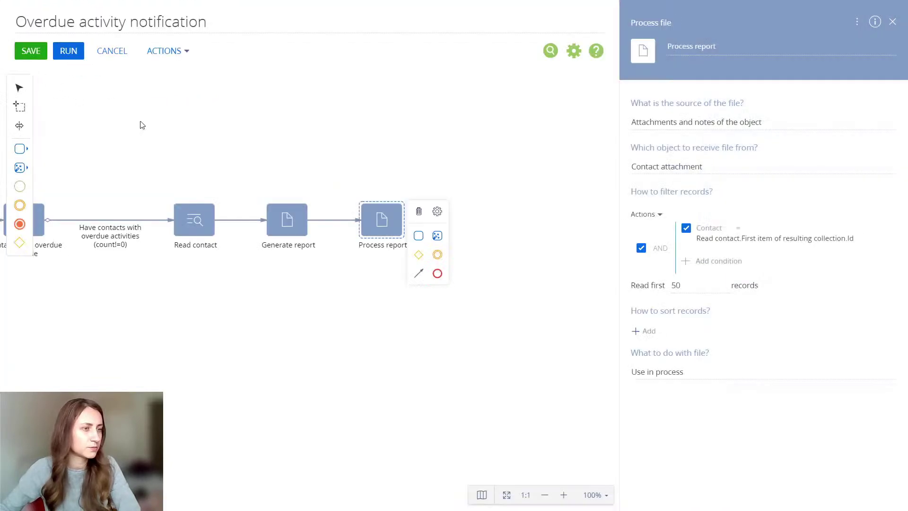
# Step: Limit Process report to the first 1 record and sort the records by Created on in Descending order
pyautogui.click(694, 289)
pyautogui.write('1')
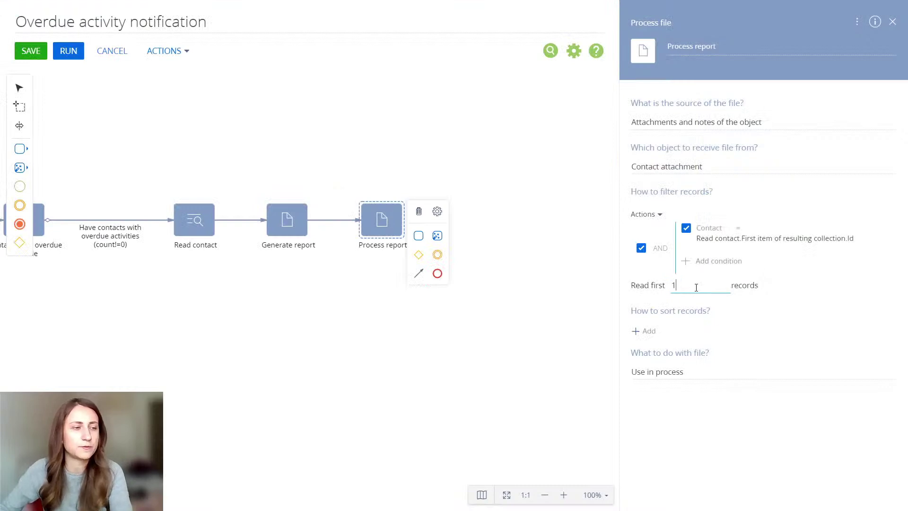
pyautogui.click(646, 331)
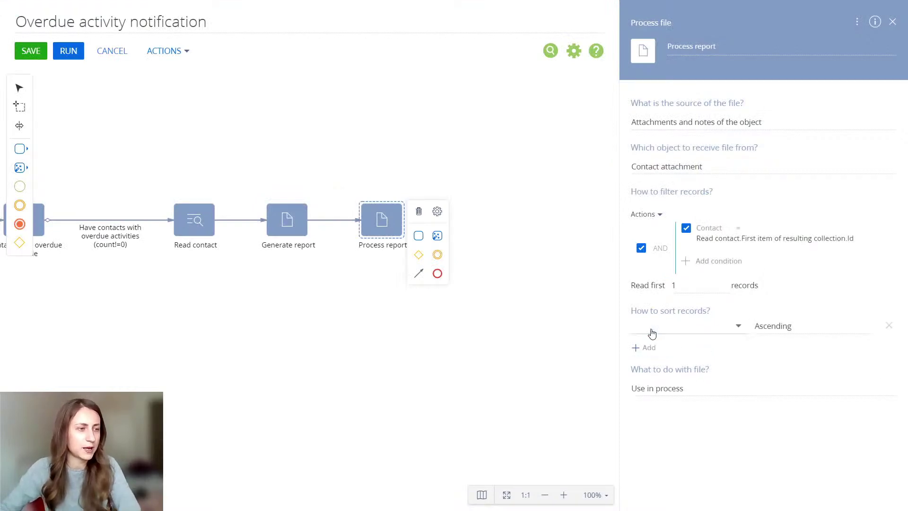
pyautogui.click(653, 328)
pyautogui.write('cer')
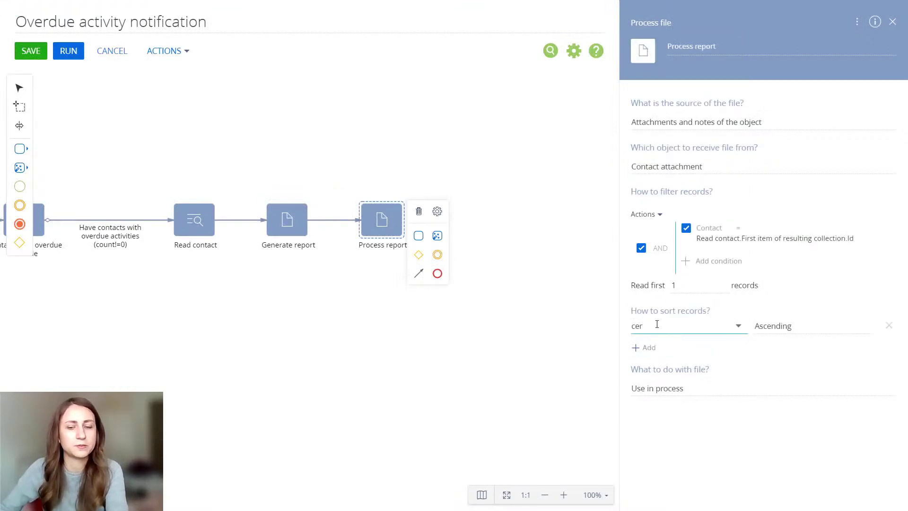
pyautogui.write('e')
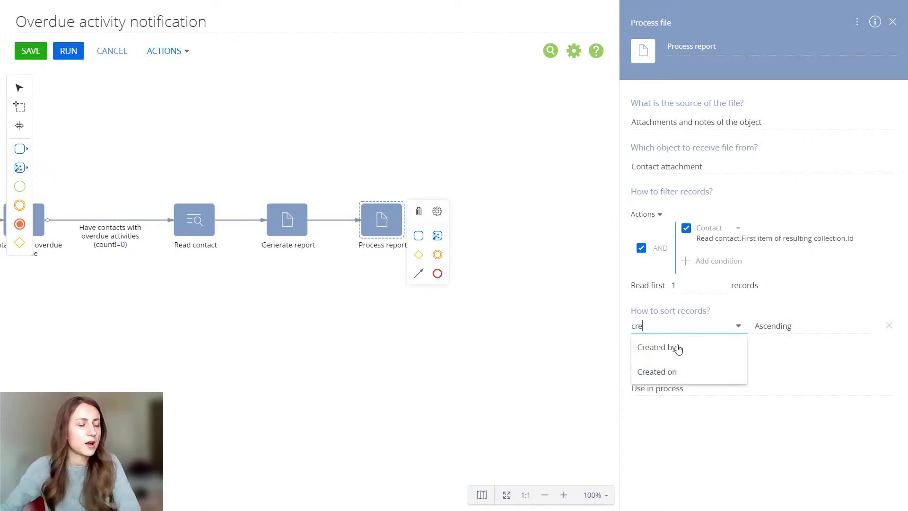
pyautogui.click(680, 374)
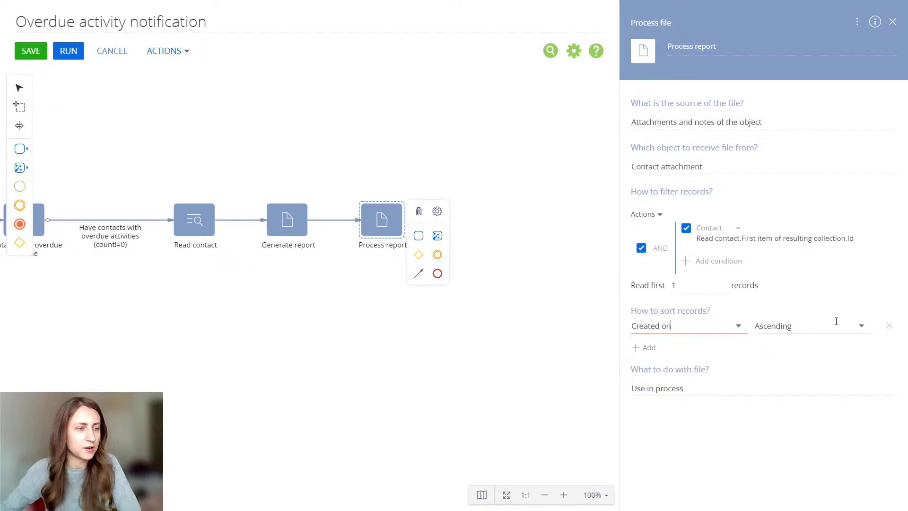
pyautogui.click(826, 326)
pyautogui.click(809, 392)
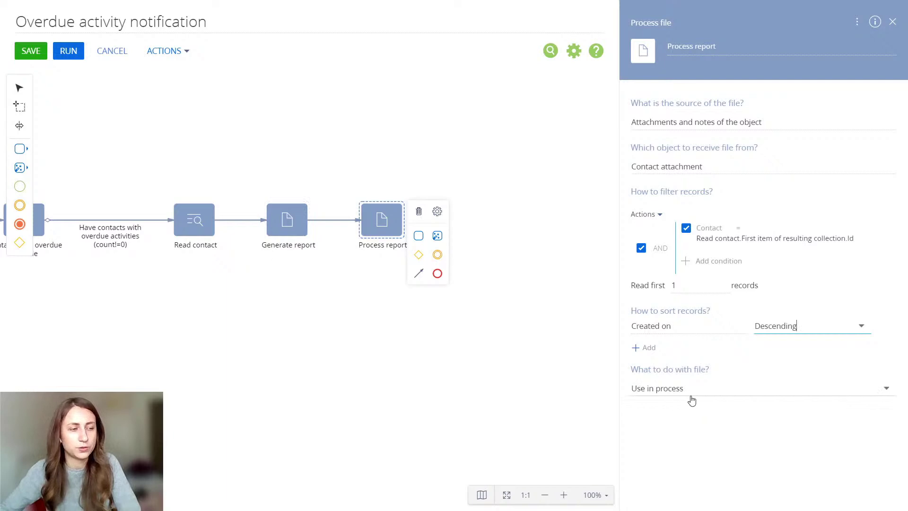
# Step: Add a Send email element connected after Process report and name it Send email
pyautogui.click(19, 149)
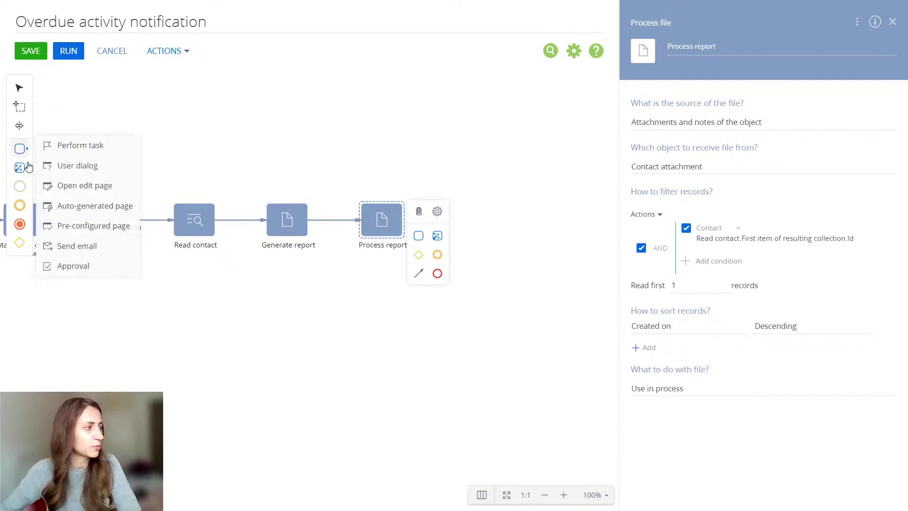
pyautogui.moveTo(113, 248); pyautogui.dragTo(481, 219)
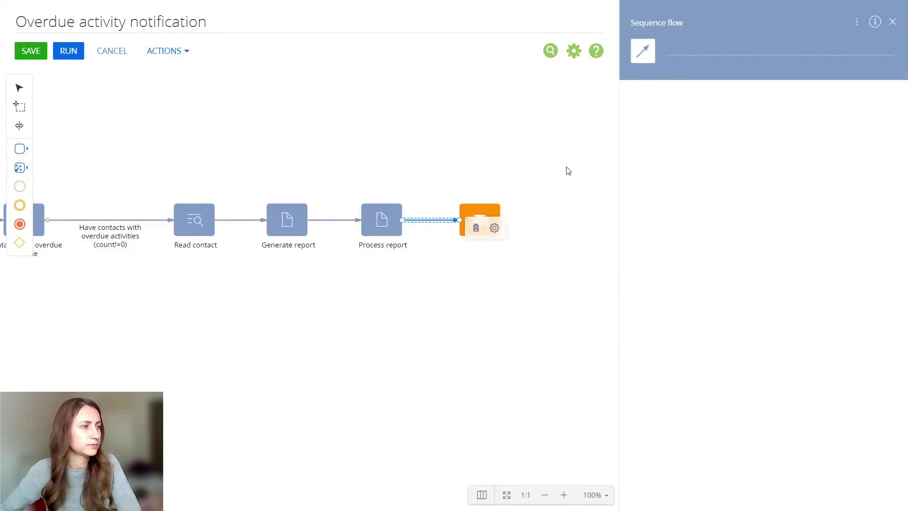
pyautogui.click(490, 217)
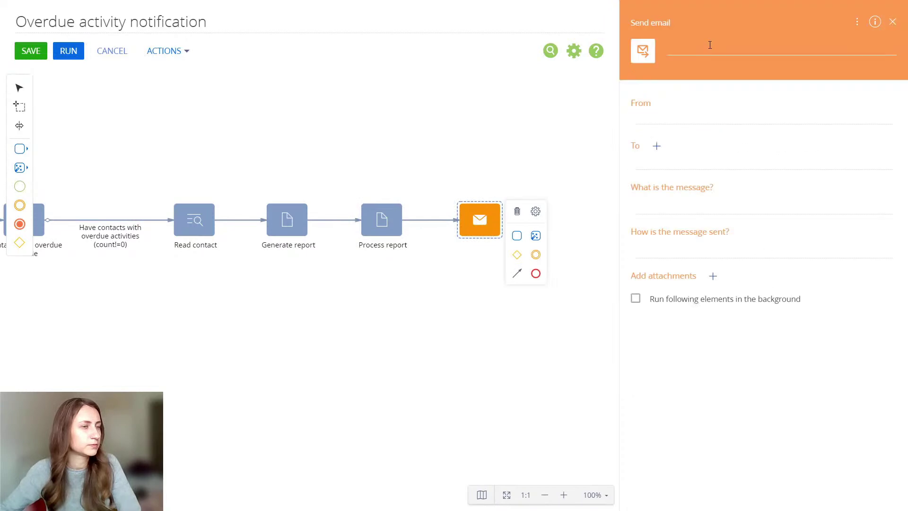
pyautogui.click(711, 46)
pyautogui.write('Sen')
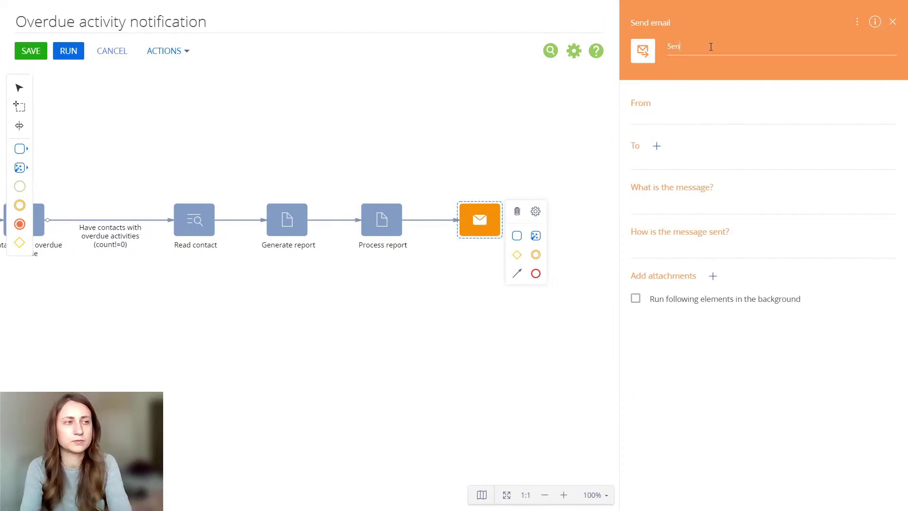
pyautogui.write('d email')
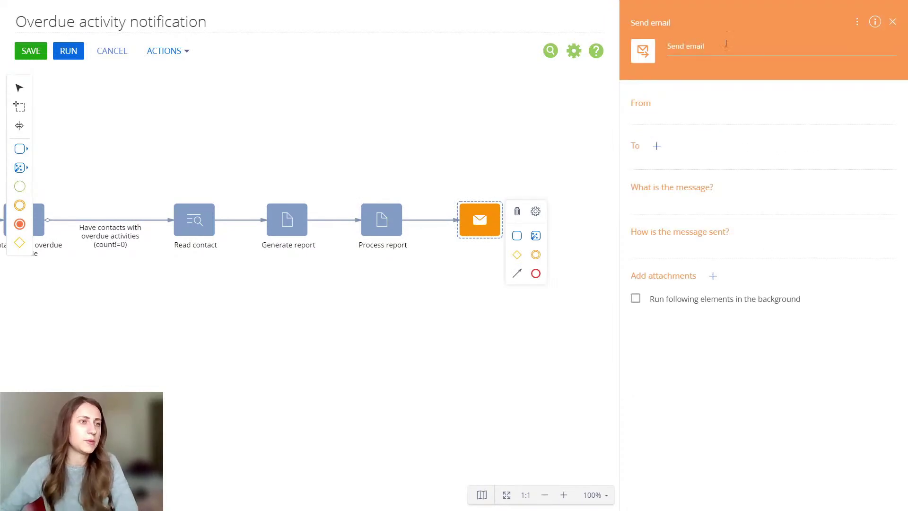
# Step: Set the email's From field to the available mailbox as a lookup value from Mailbox synchronization settings
pyautogui.click(887, 116)
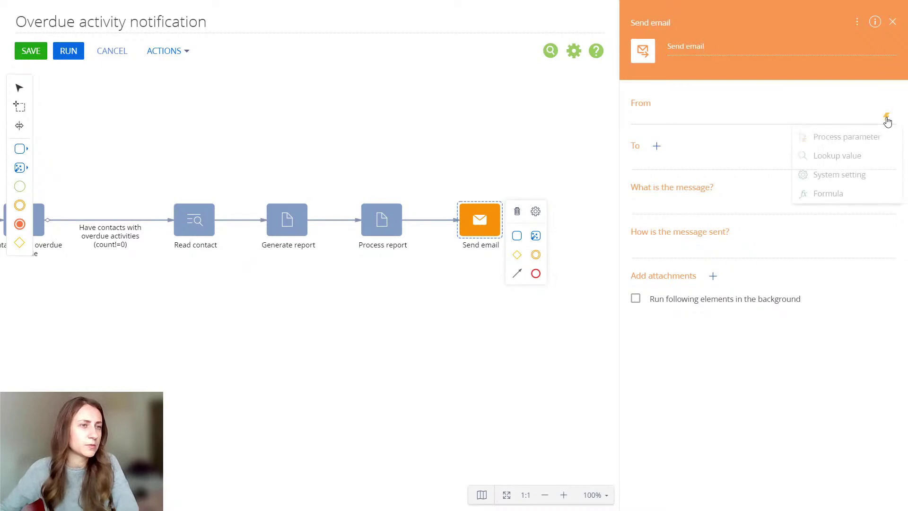
pyautogui.click(888, 155)
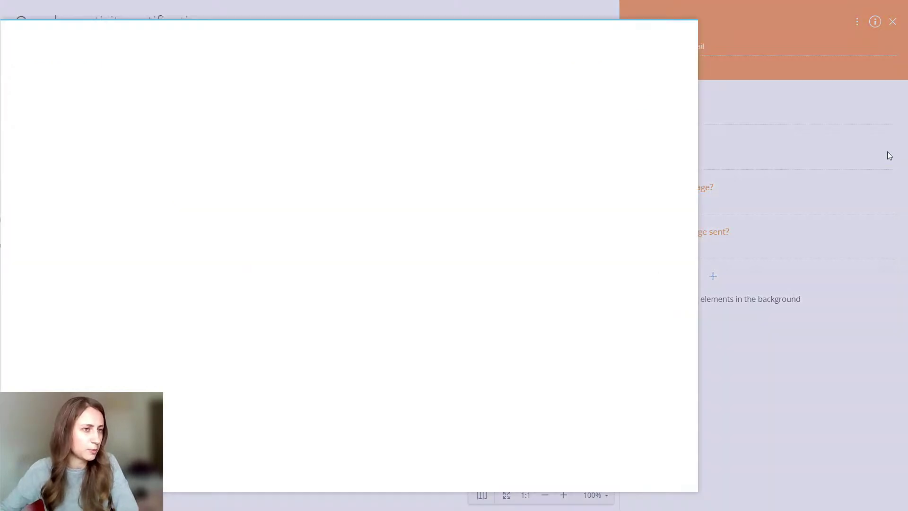
pyautogui.click(153, 178)
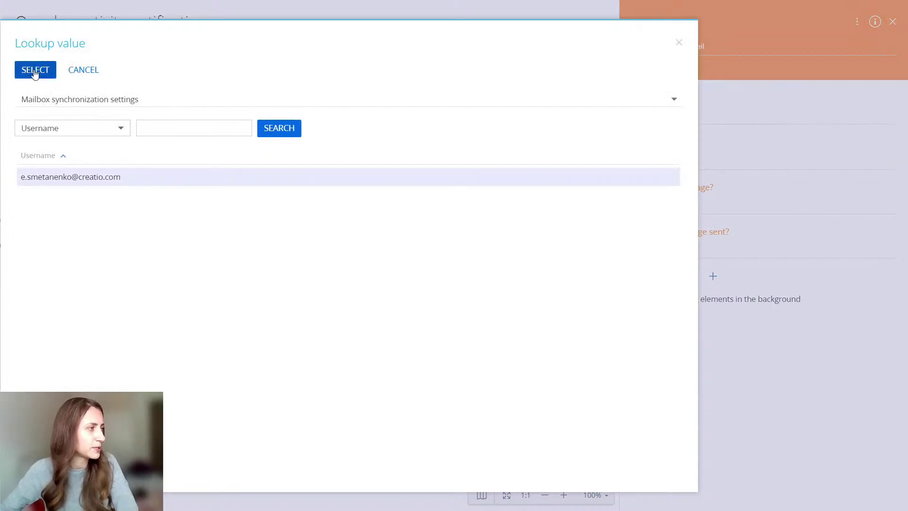
pyautogui.doubleClick(133, 176)
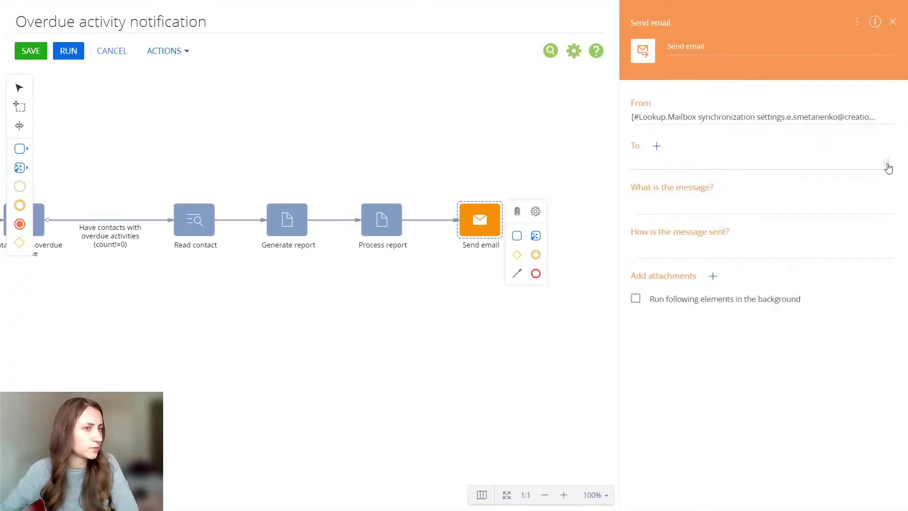
# Step: Set the email's To recipient to the Id parameter of the Read contact element
pyautogui.click(888, 168)
pyautogui.moveTo(799, 185)
pyautogui.click(773, 180)
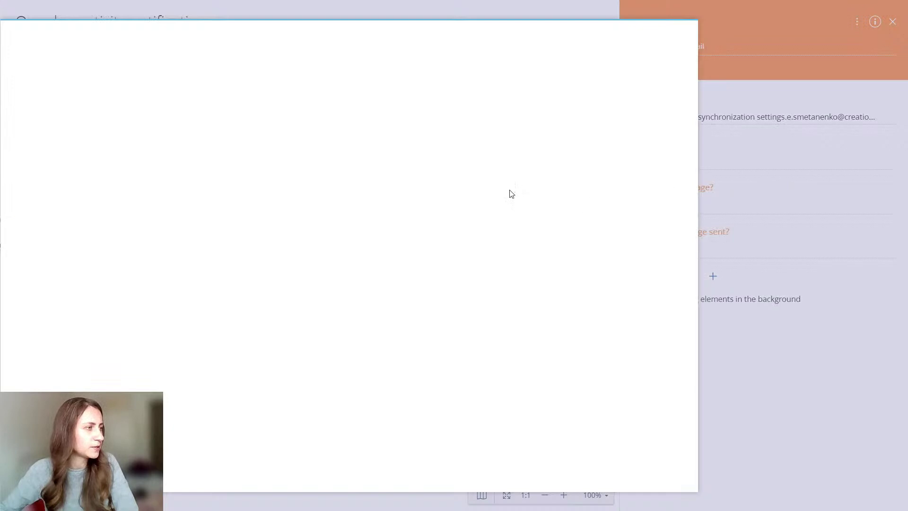
pyautogui.click(207, 171)
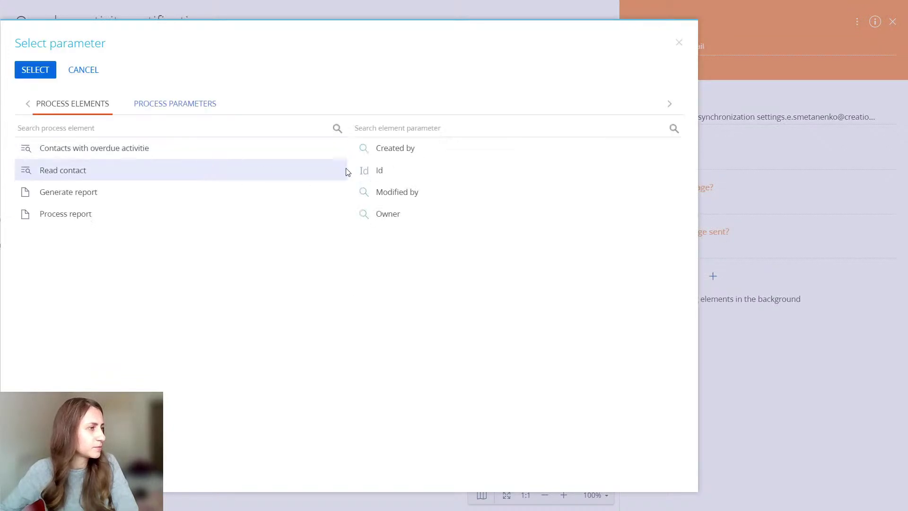
pyautogui.doubleClick(416, 175)
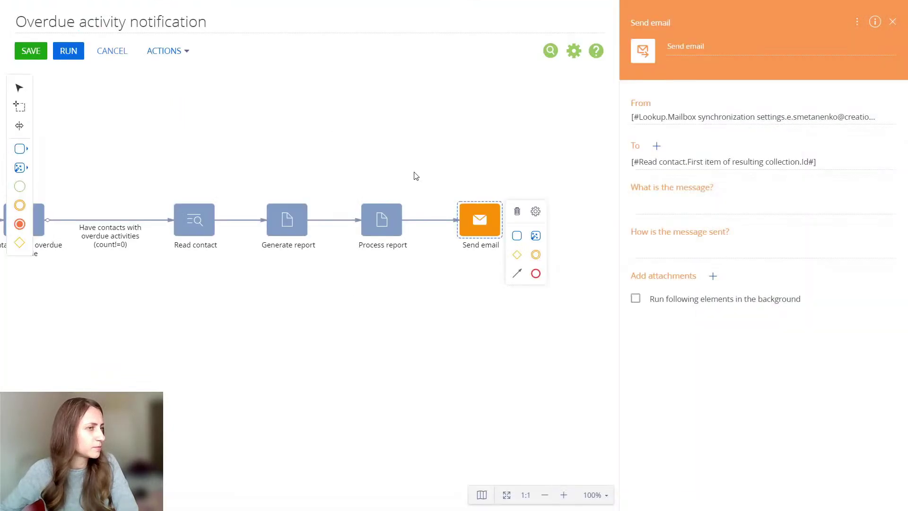
# Step: Make the email a Template message based on the Overdue activity notification (US) template
pyautogui.click(888, 214)
pyautogui.click(862, 227)
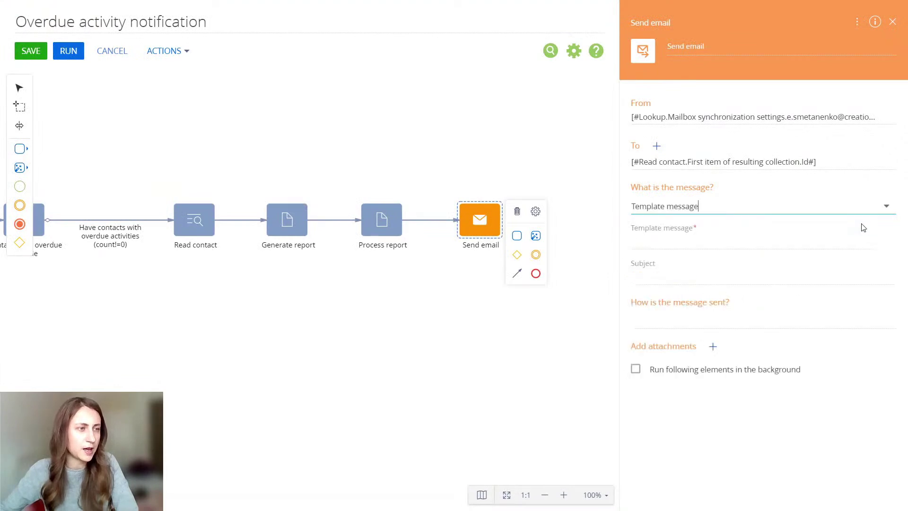
pyautogui.click(833, 239)
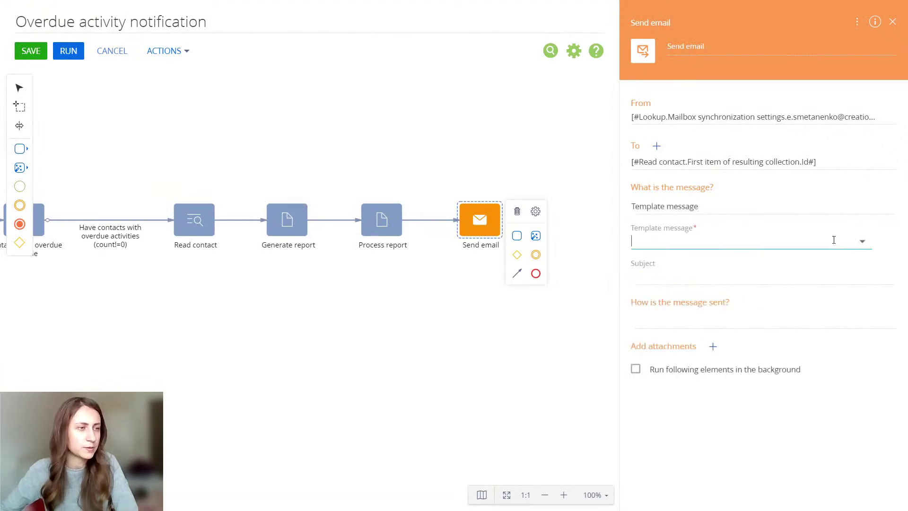
pyautogui.write('over')
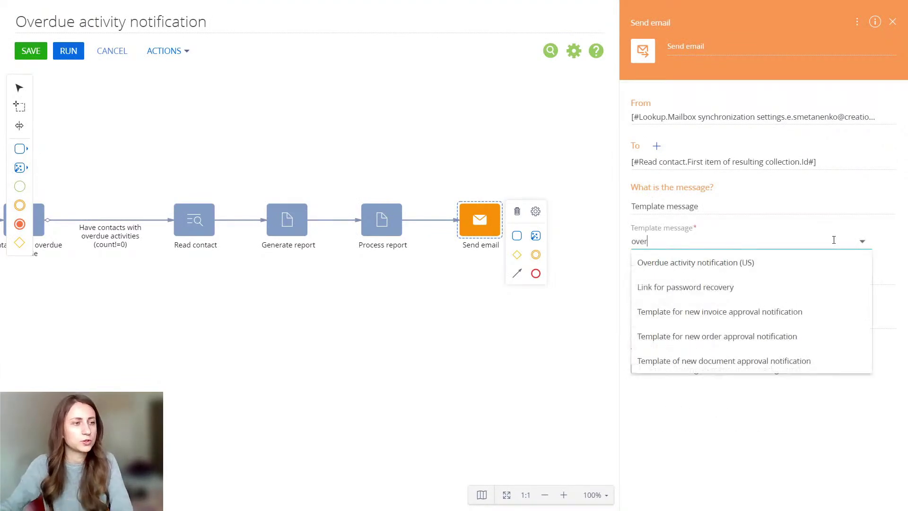
pyautogui.click(826, 263)
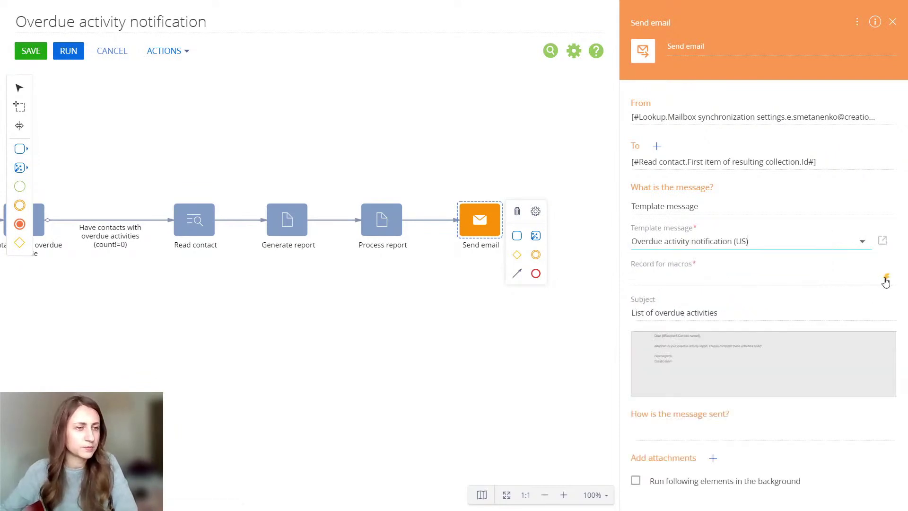
# Step: Set Record for macros to the Id parameter of Read contact and choose to send the email manually
pyautogui.click(888, 280)
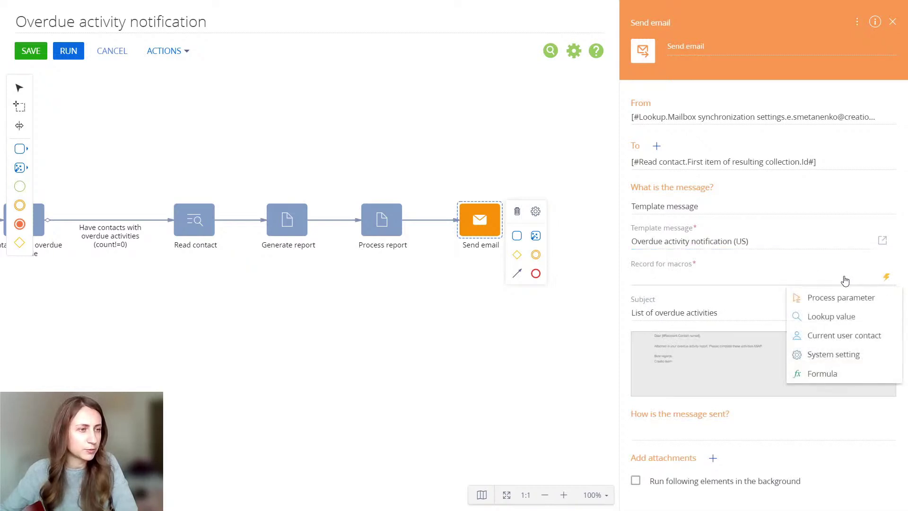
pyautogui.click(854, 298)
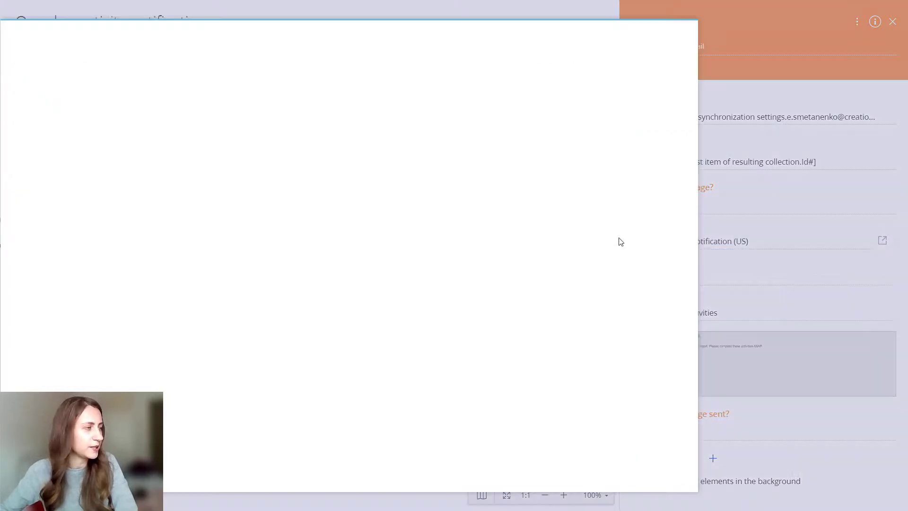
pyautogui.click(126, 170)
pyautogui.click(401, 176)
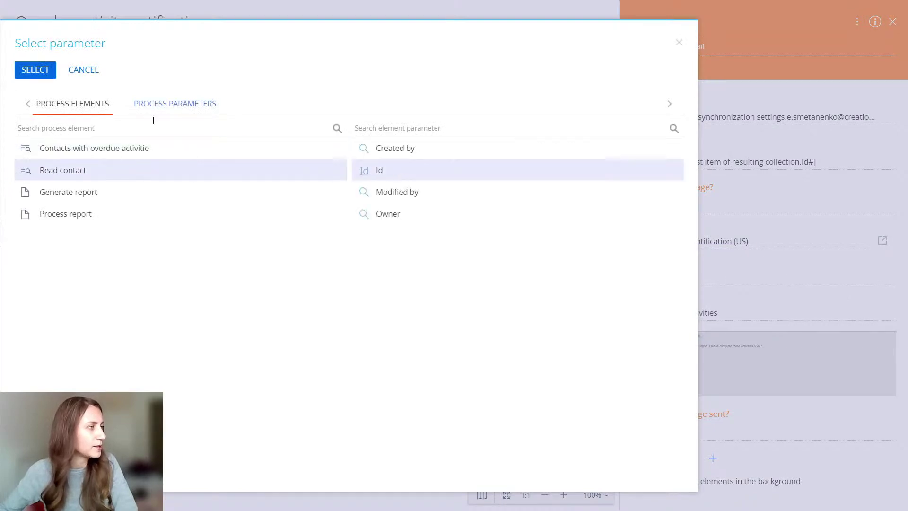
pyautogui.click(25, 72)
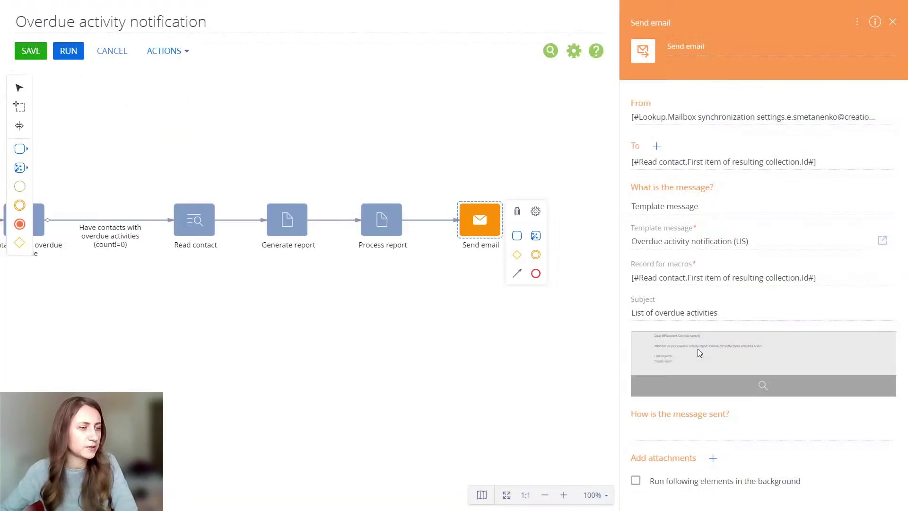
pyautogui.click(804, 436)
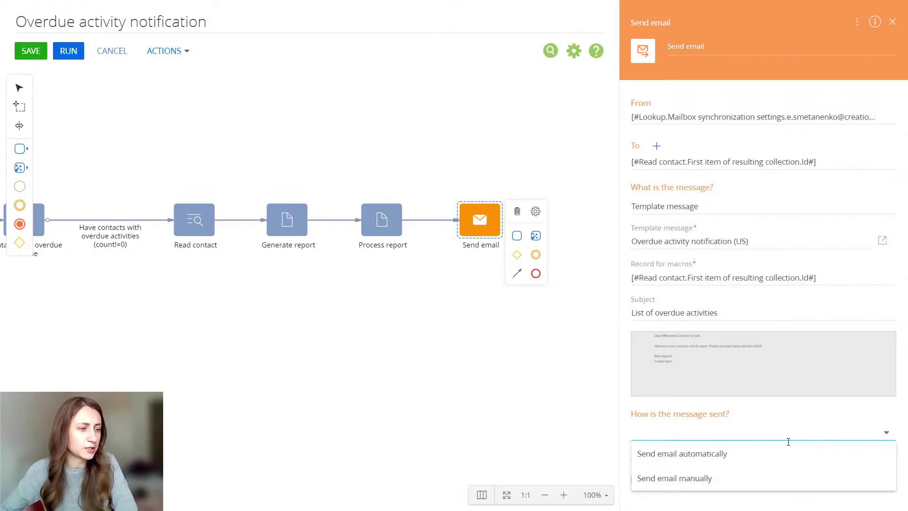
pyautogui.click(757, 478)
# Step: Add an email attachment taken from the File parameter in the Process report element's Collection of files
pyautogui.scroll(-2, 784, 393)
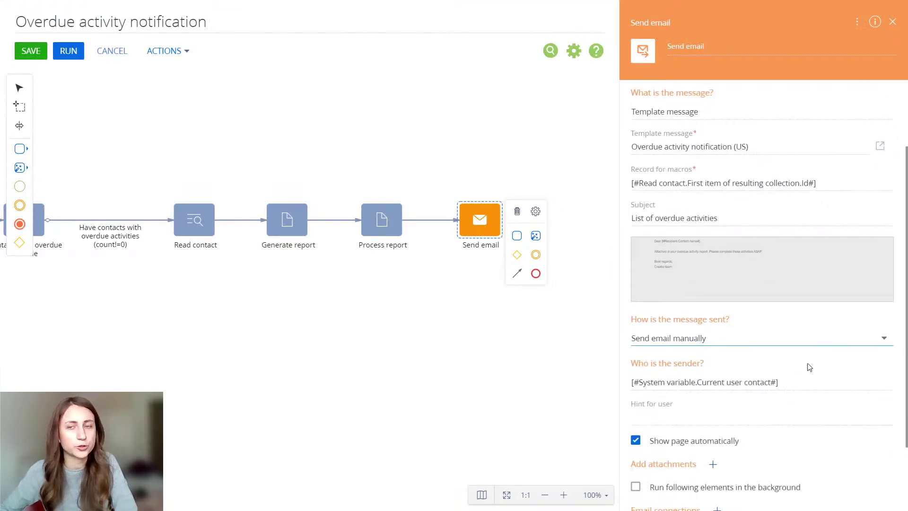
pyautogui.click(714, 465)
pyautogui.scroll(-2, 743, 440)
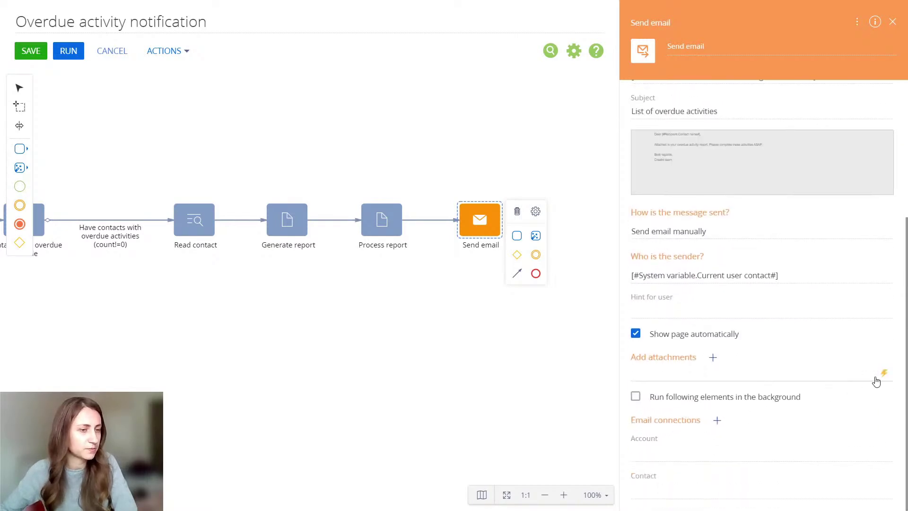
pyautogui.click(884, 373)
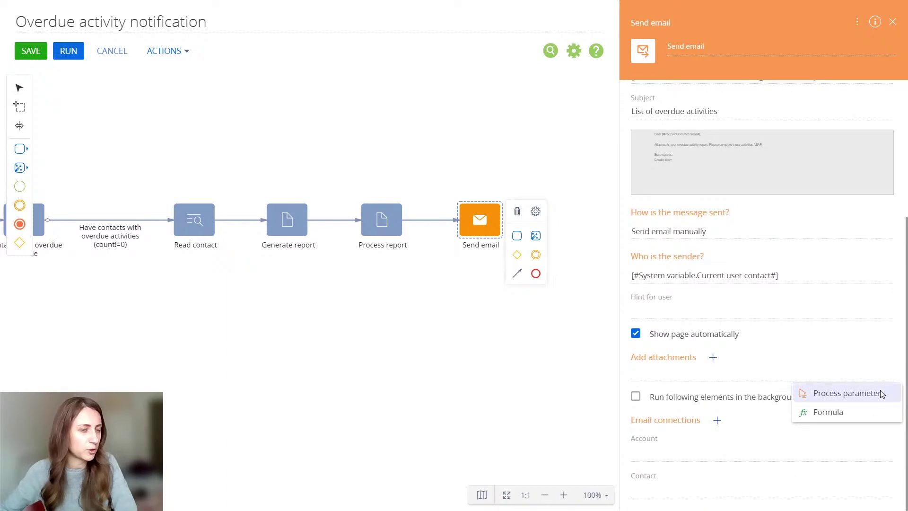
pyautogui.click(846, 394)
pyautogui.click(130, 213)
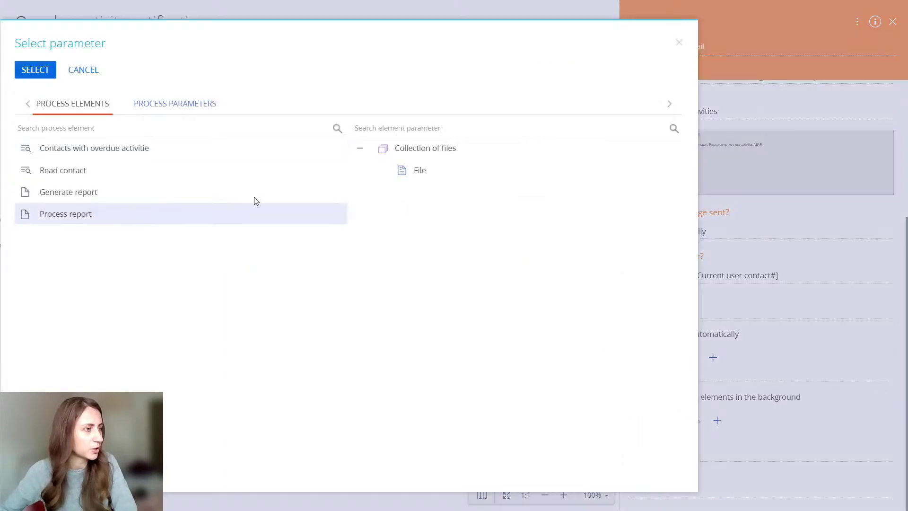
pyautogui.click(423, 173)
pyautogui.click(47, 71)
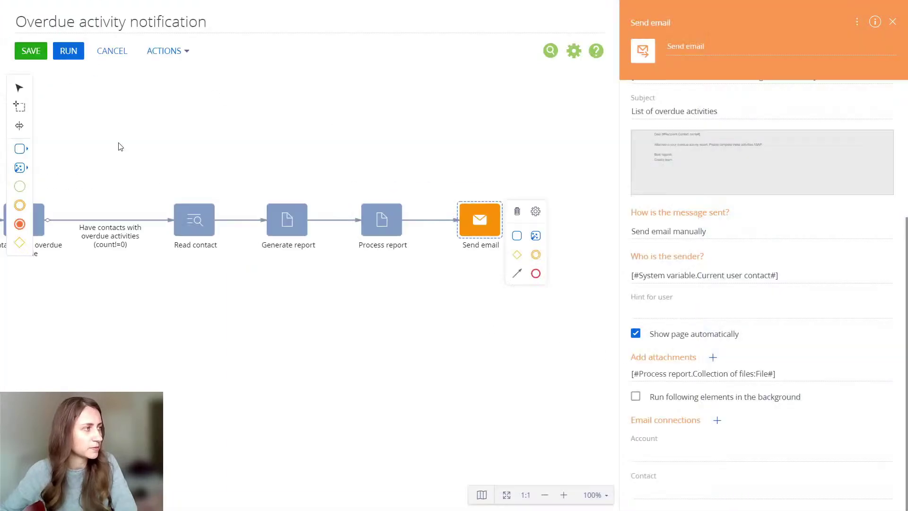
# Step: Add a Modify data element after Send email and connect the two with a sequence flow
pyautogui.moveTo(444, 312); pyautogui.dragTo(347, 293)
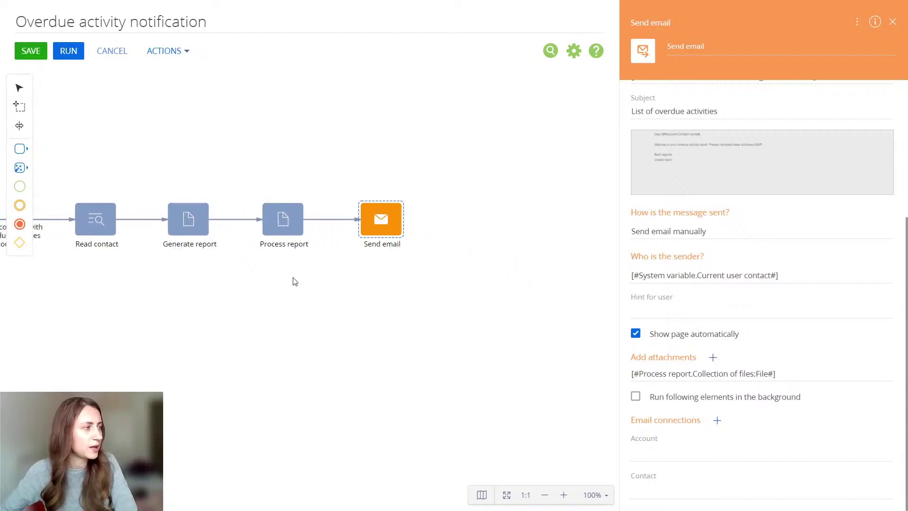
pyautogui.click(19, 170)
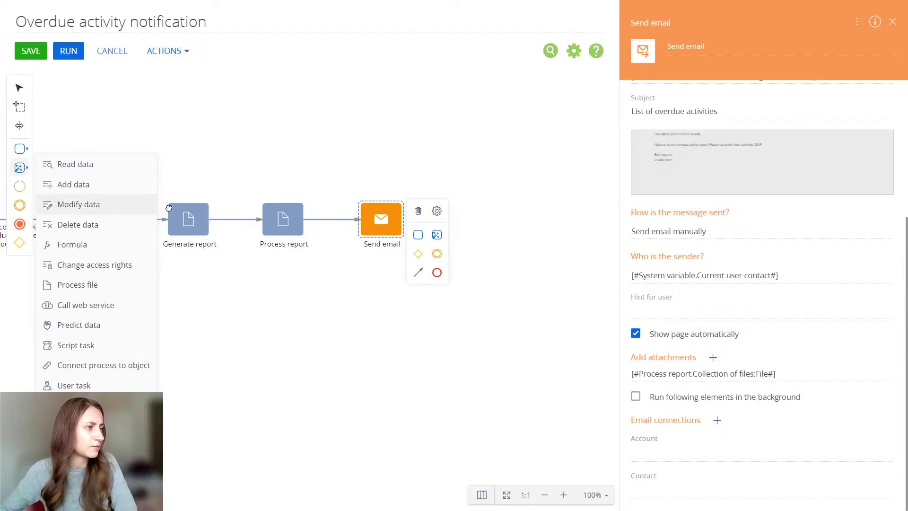
pyautogui.moveTo(63, 204); pyautogui.dragTo(475, 219)
pyautogui.click(393, 223)
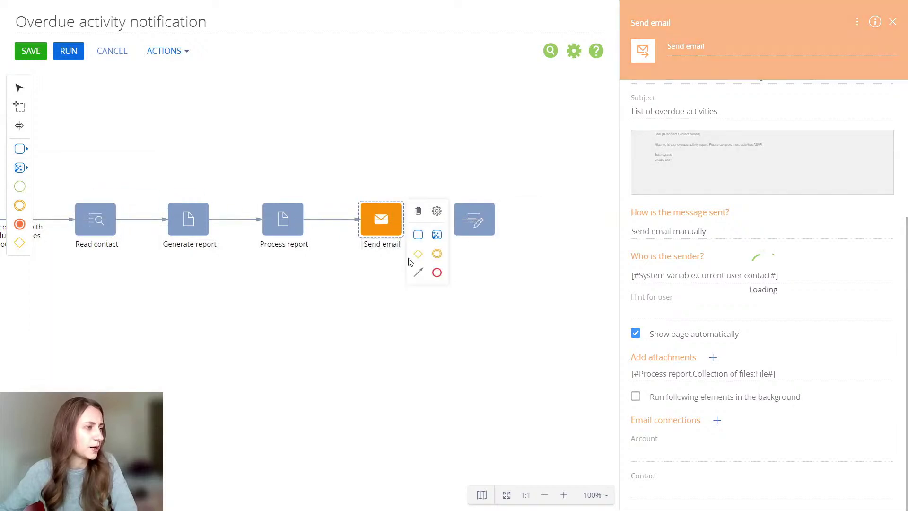
pyautogui.moveTo(417, 273); pyautogui.dragTo(459, 222)
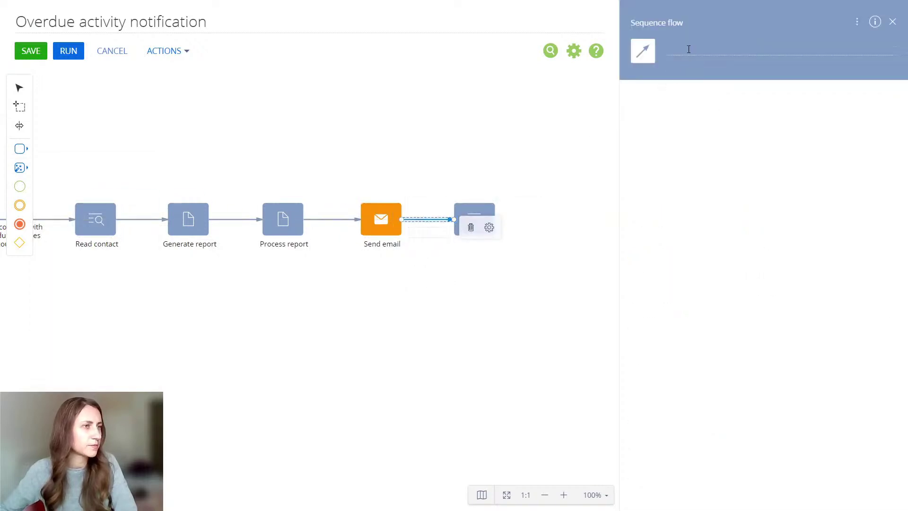
pyautogui.click(689, 45)
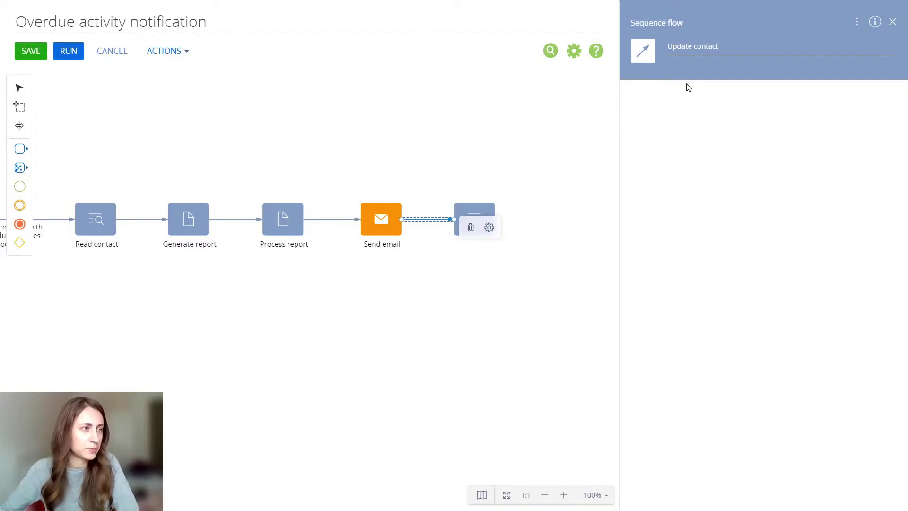
pyautogui.tripleClick(691, 48)
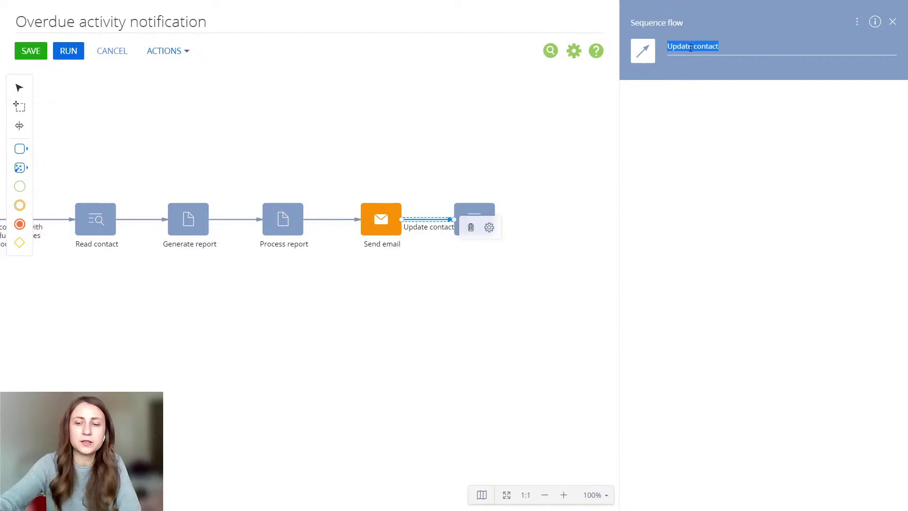
pyautogui.press('BackSpace')
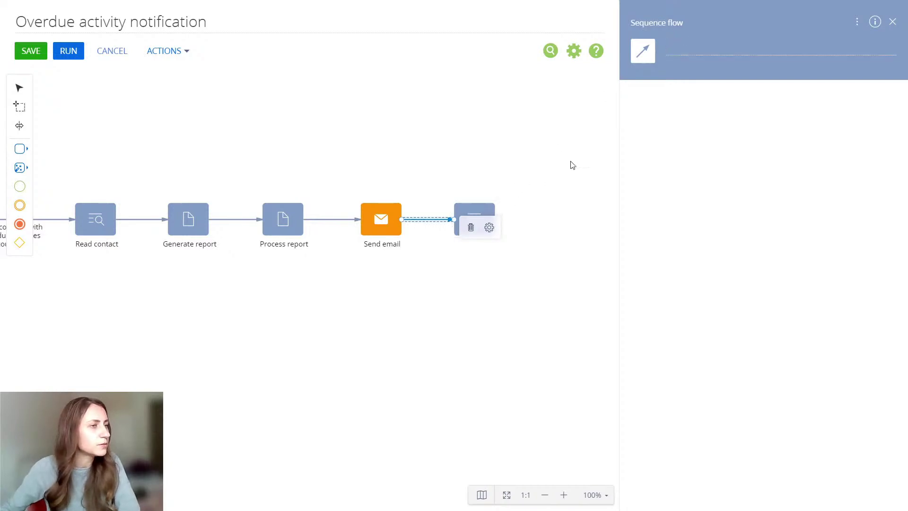
# Step: Name the Modify data element Update contact and set the object it modifies to Contact
pyautogui.click(468, 207)
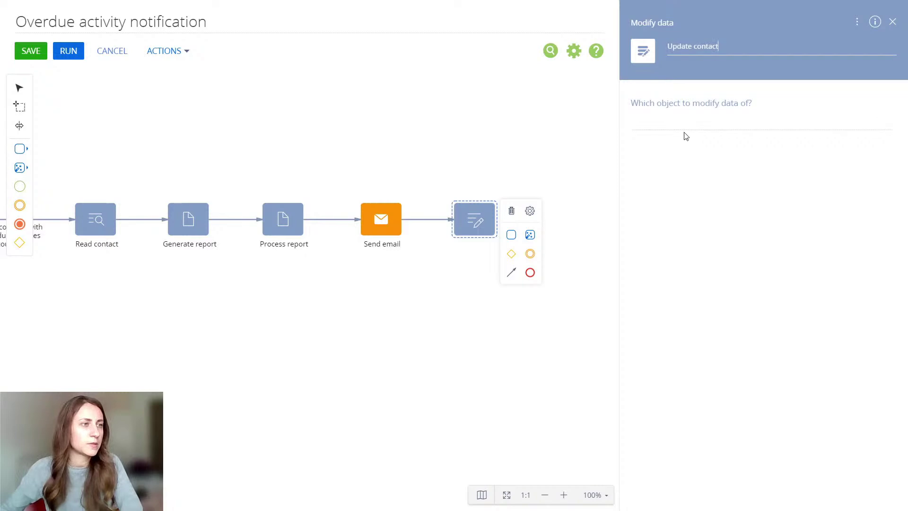
pyautogui.click(681, 120)
pyautogui.write('co')
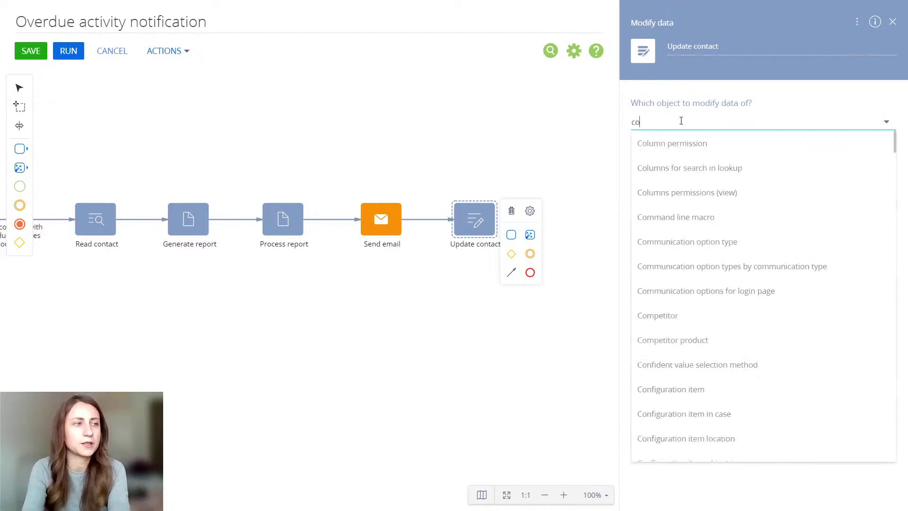
pyautogui.write('nta')
pyautogui.click(686, 148)
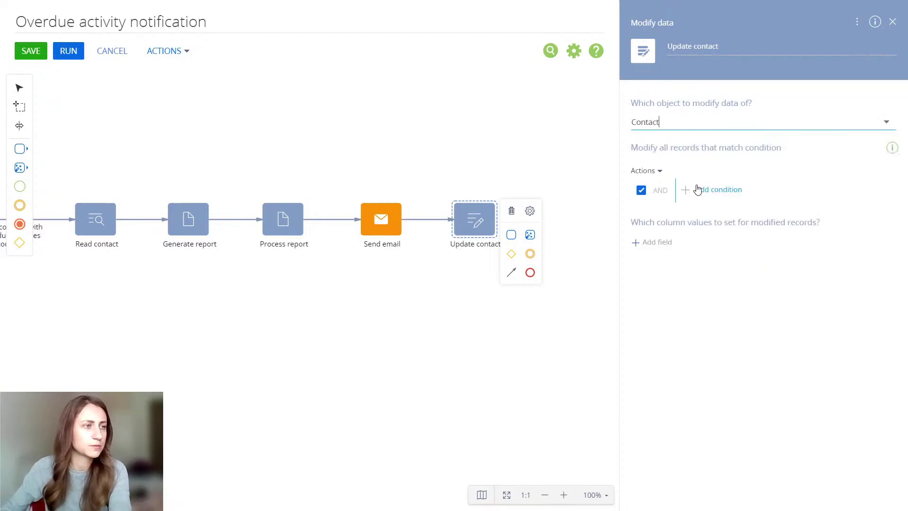
# Step: Add a condition to Update contact that Id equals the Id parameter of the Read contact element
pyautogui.click(699, 189)
pyautogui.write('id')
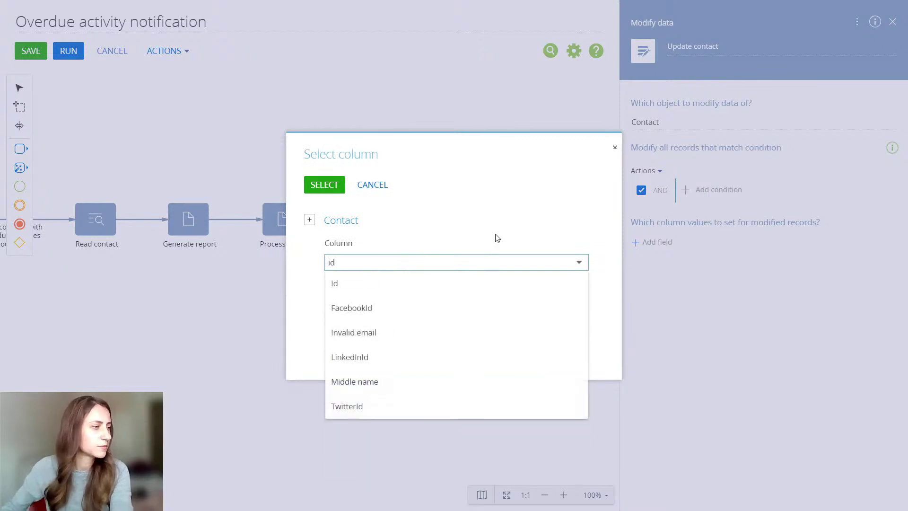
pyautogui.click(464, 287)
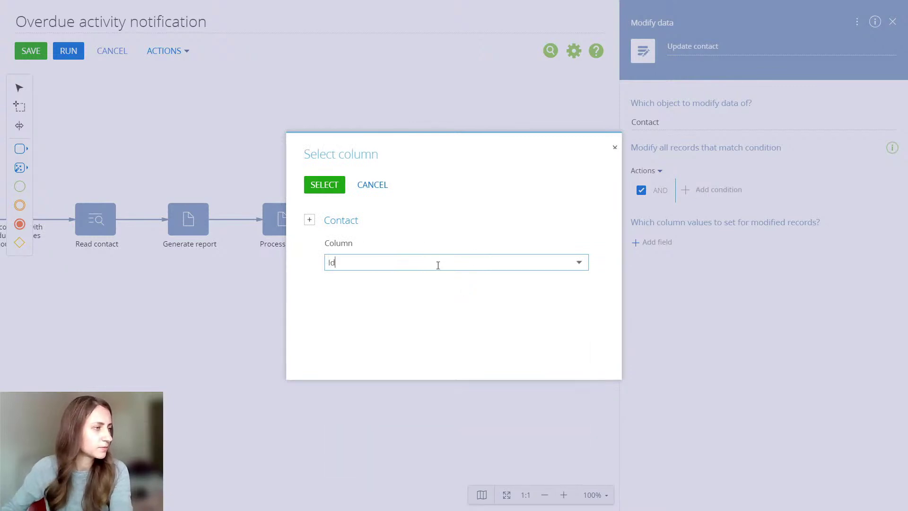
pyautogui.click(323, 186)
pyautogui.click(785, 211)
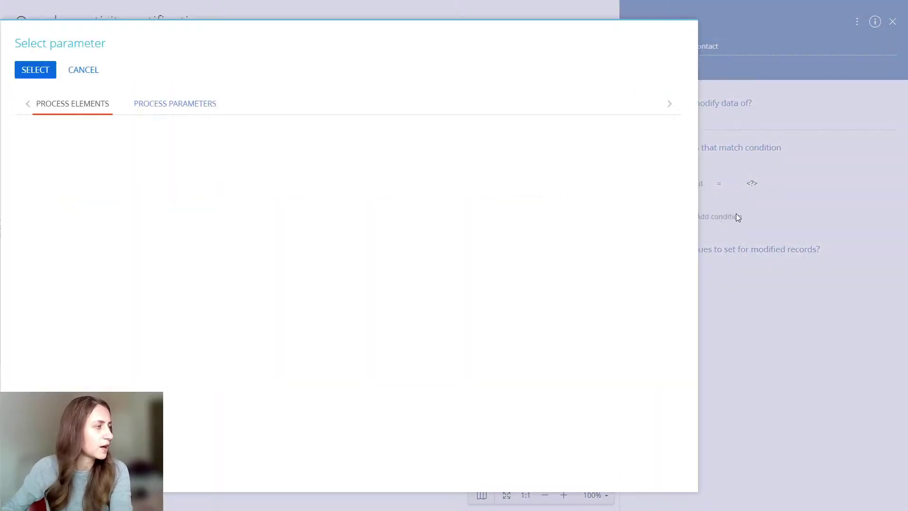
pyautogui.click(140, 176)
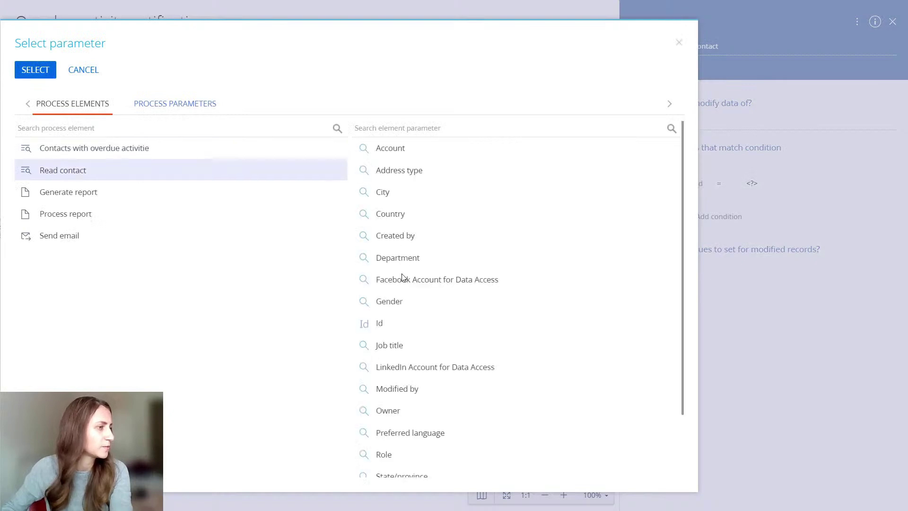
pyautogui.click(405, 326)
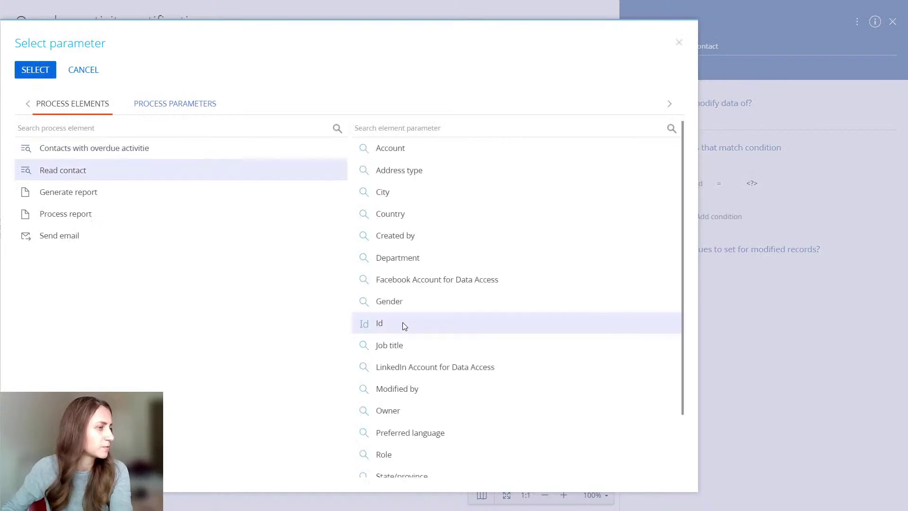
pyautogui.click(41, 72)
# Step: Add the Contact columns Report date and Report sent to the values set by Update contact
pyautogui.click(648, 271)
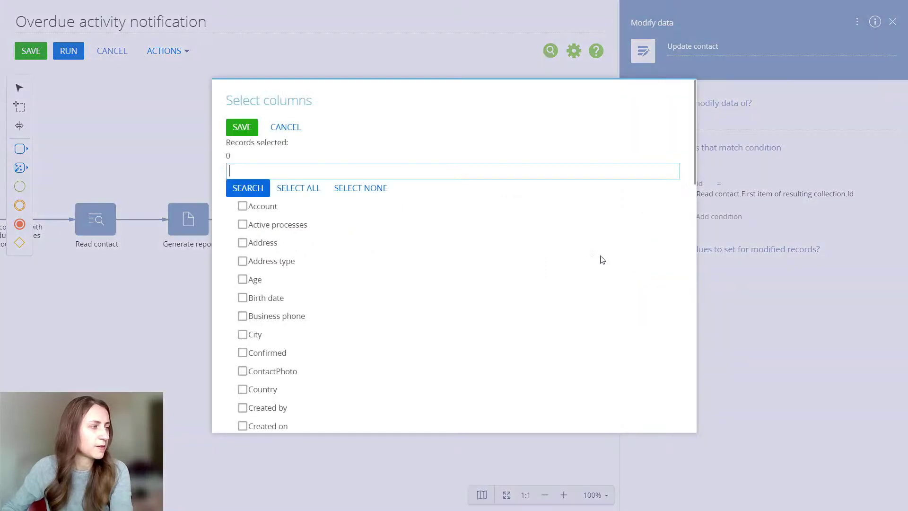
pyautogui.write('repor')
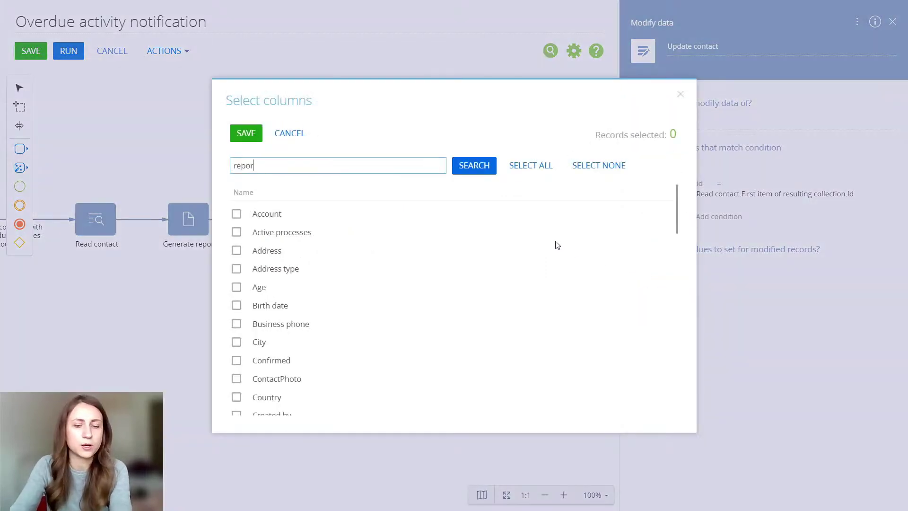
pyautogui.write('t')
pyautogui.press('Return')
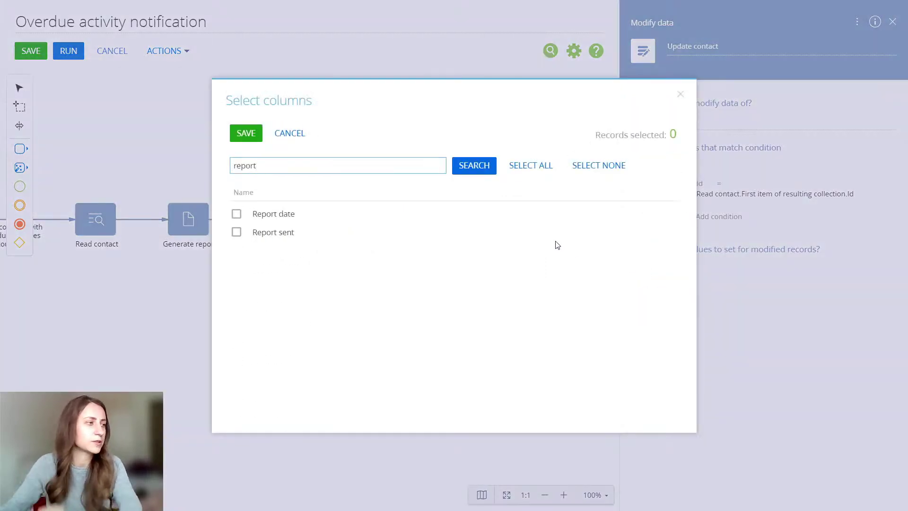
pyautogui.click(236, 214)
pyautogui.click(237, 232)
pyautogui.click(246, 134)
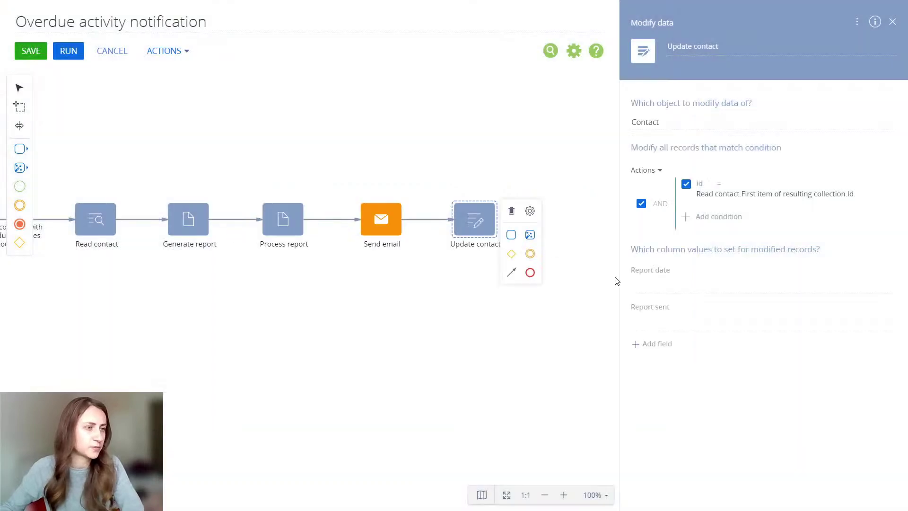
# Step: Set Report date to the Current date system variable and Report sent to the Boolean value True
pyautogui.click(887, 284)
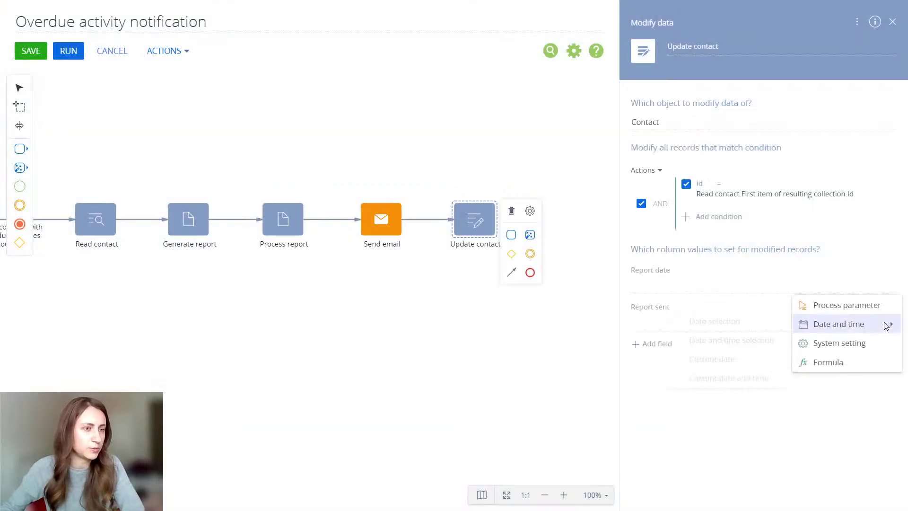
pyautogui.moveTo(796, 327)
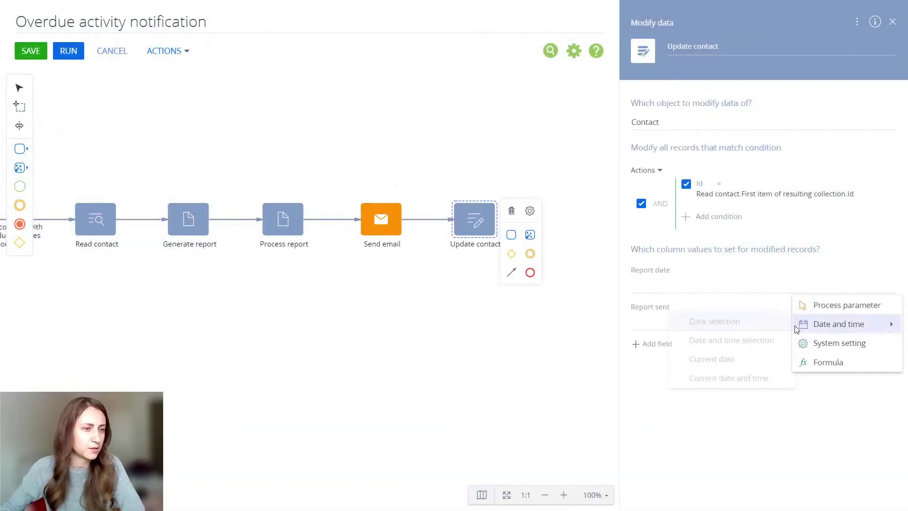
pyautogui.click(766, 357)
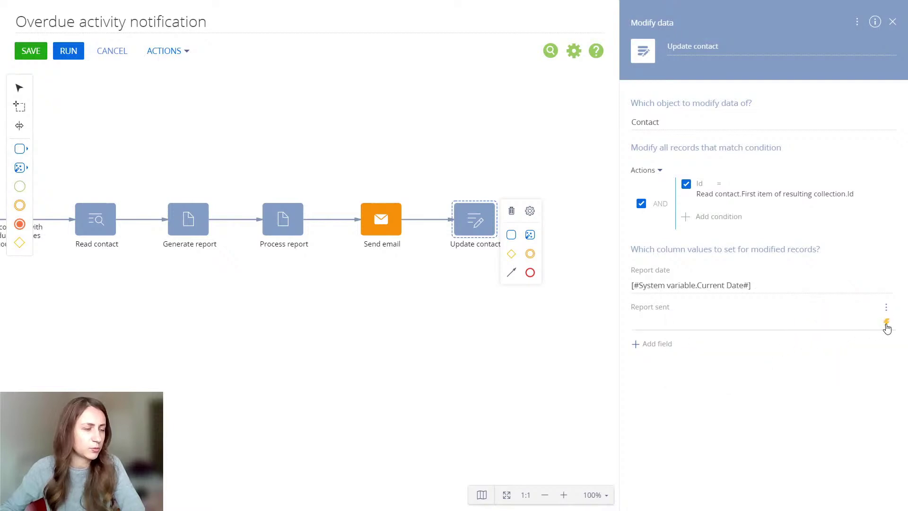
pyautogui.click(887, 325)
pyautogui.moveTo(888, 362)
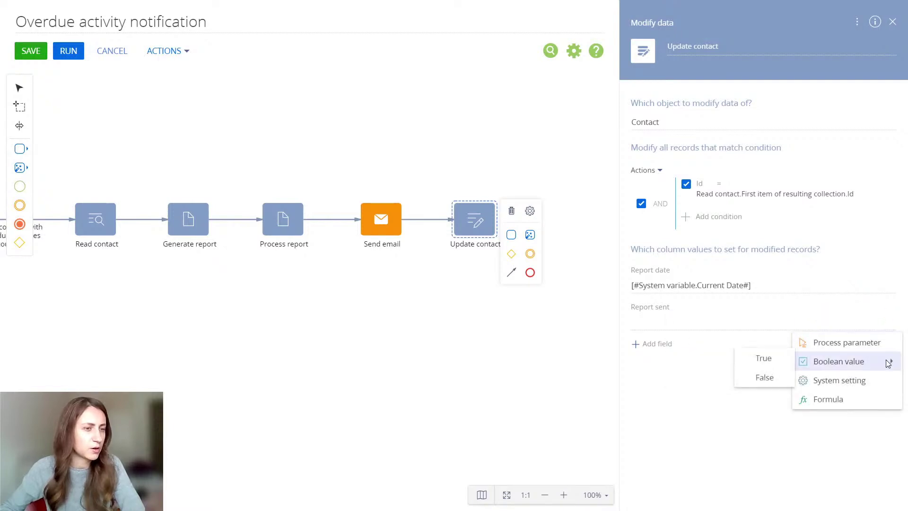
pyautogui.click(780, 359)
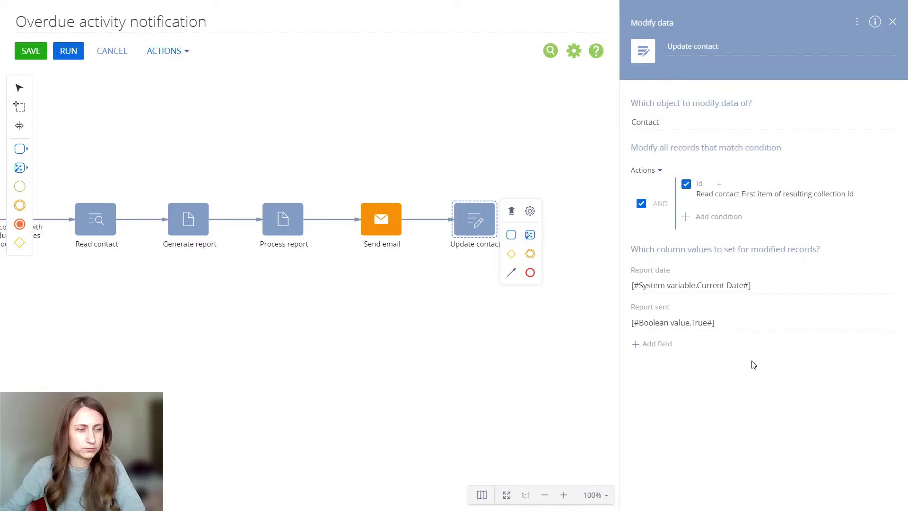
# Step: Connect Update contact back to the Contacts with overdue activities element with a sequence flow routed below the other elements
pyautogui.moveTo(347, 308); pyautogui.dragTo(483, 284)
pyautogui.click(545, 495)
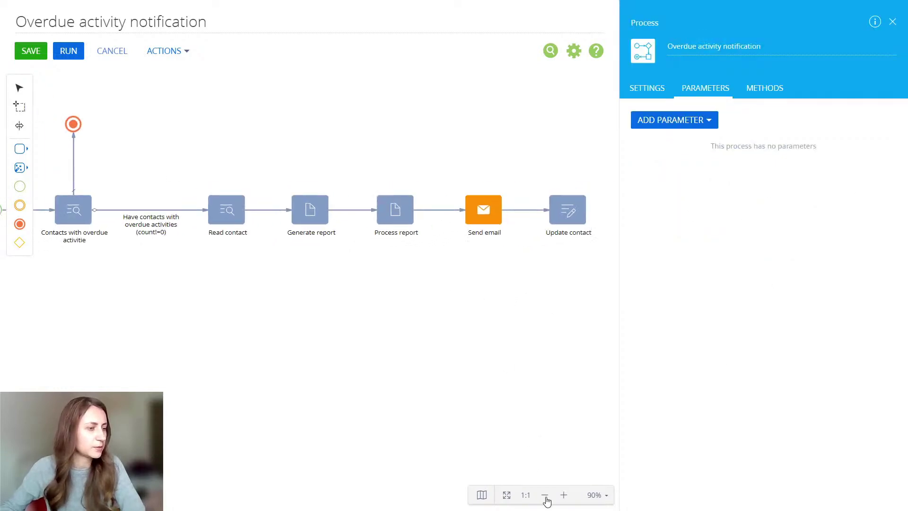
pyautogui.click(578, 204)
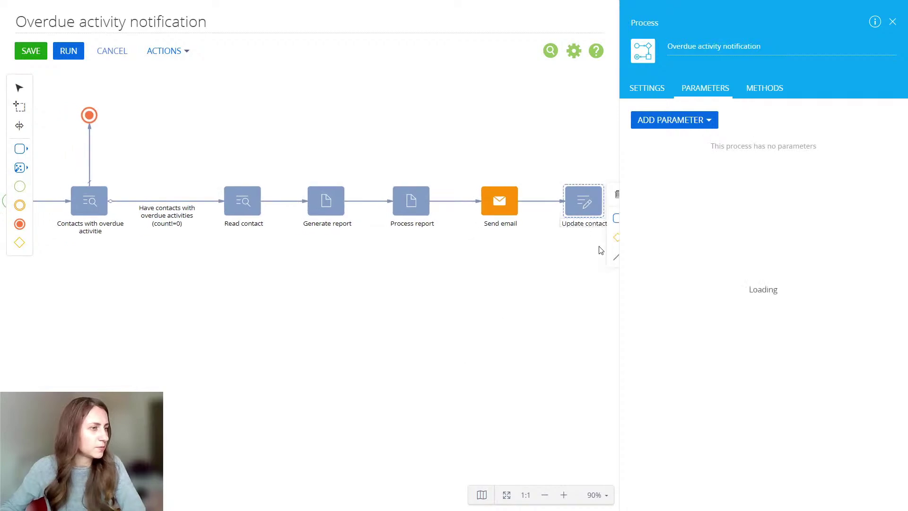
pyautogui.moveTo(608, 262); pyautogui.dragTo(90, 214)
pyautogui.moveTo(286, 226); pyautogui.dragTo(294, 303)
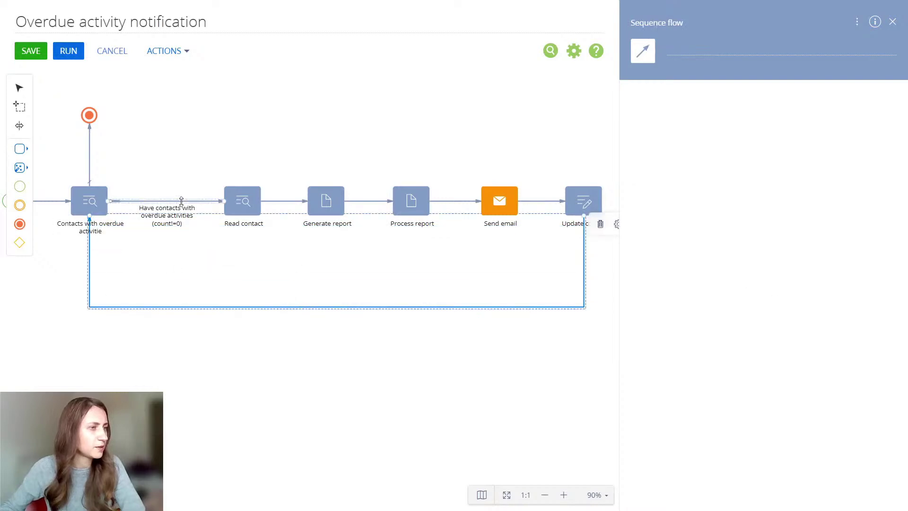
pyautogui.click(478, 414)
pyautogui.moveTo(452, 392); pyautogui.dragTo(473, 395)
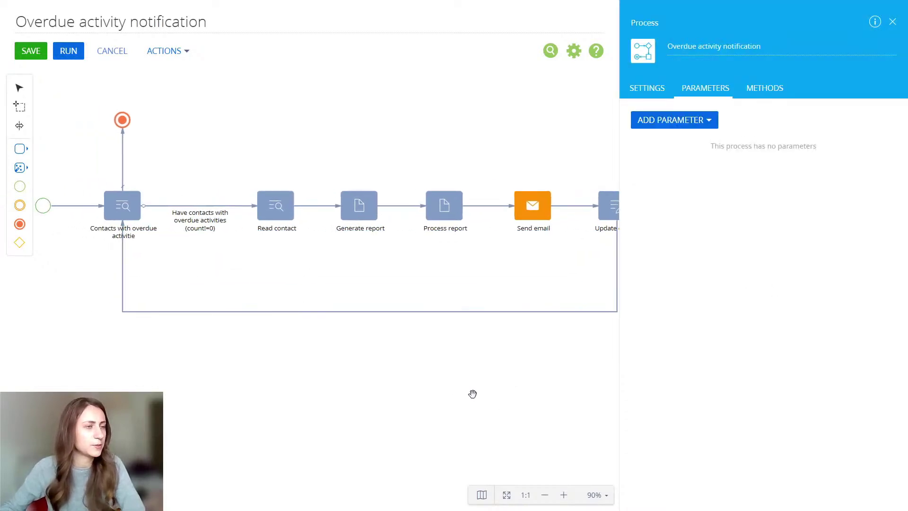
# Step: Close the process properties and save the Overdue activity notification process
pyautogui.click(893, 22)
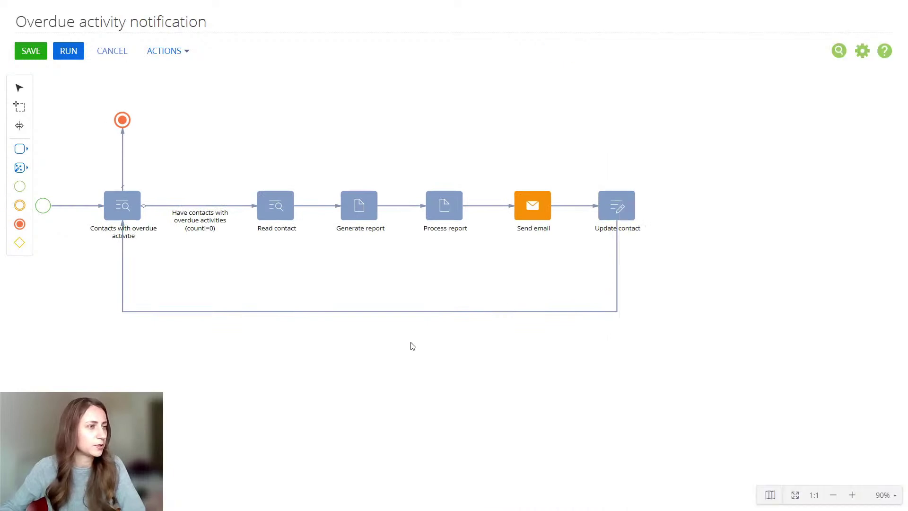
pyautogui.moveTo(398, 377); pyautogui.dragTo(491, 390)
pyautogui.scroll(3, 488, 389)
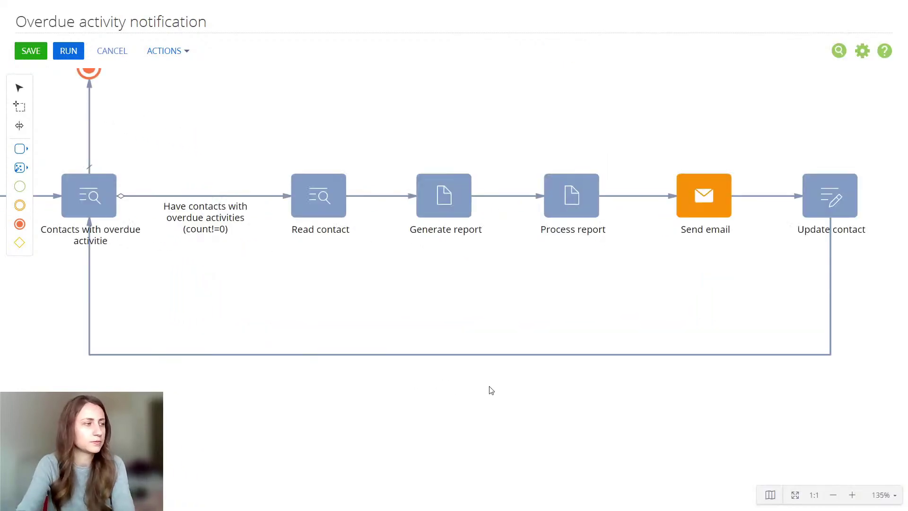
pyautogui.click(832, 494)
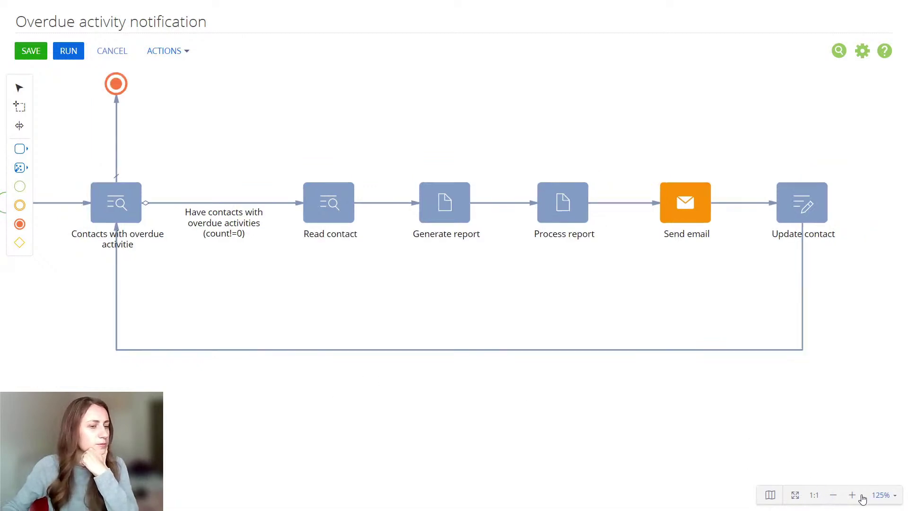
pyautogui.click(834, 495)
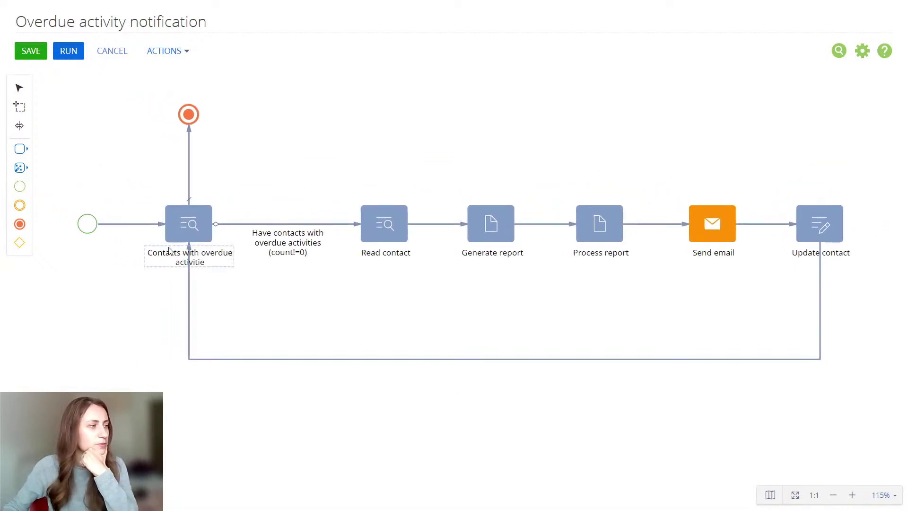
pyautogui.click(178, 237)
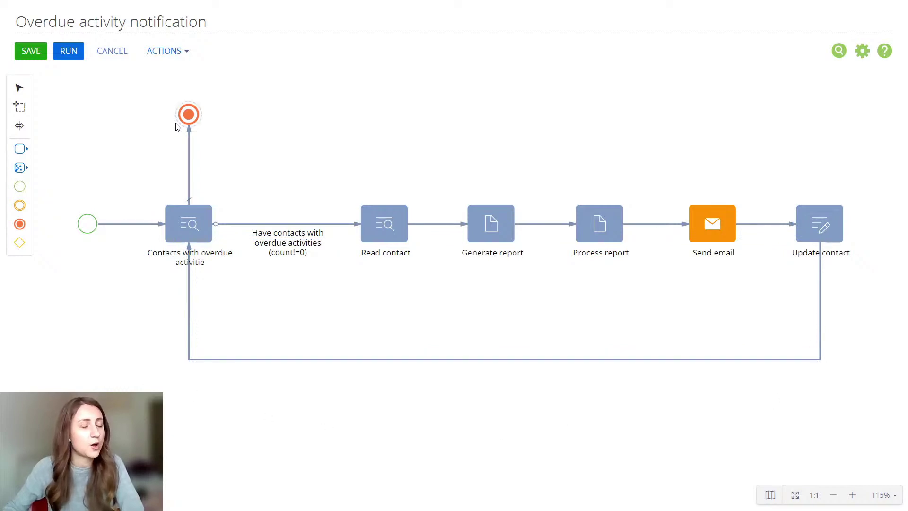
pyautogui.click(36, 56)
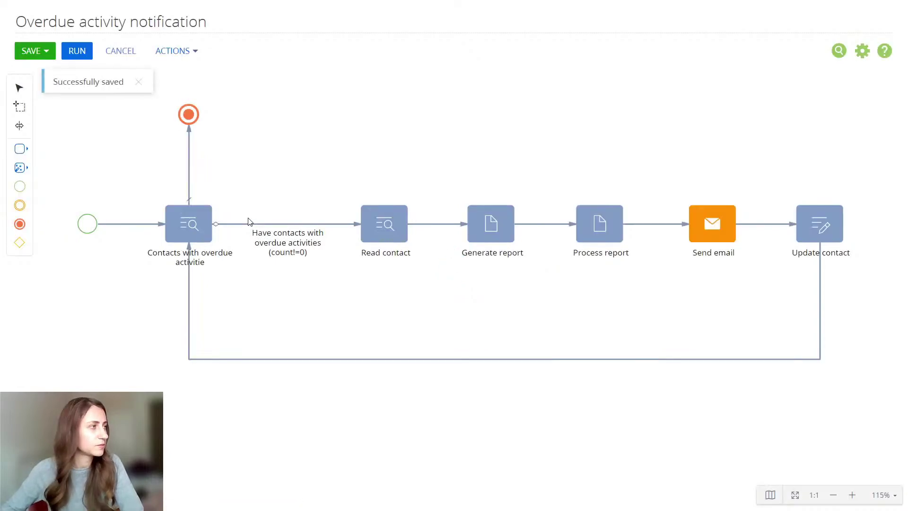
# Step: Return to the process library, open the properties of Overdue activity notification, enable tracing and save
pyautogui.click(119, 50)
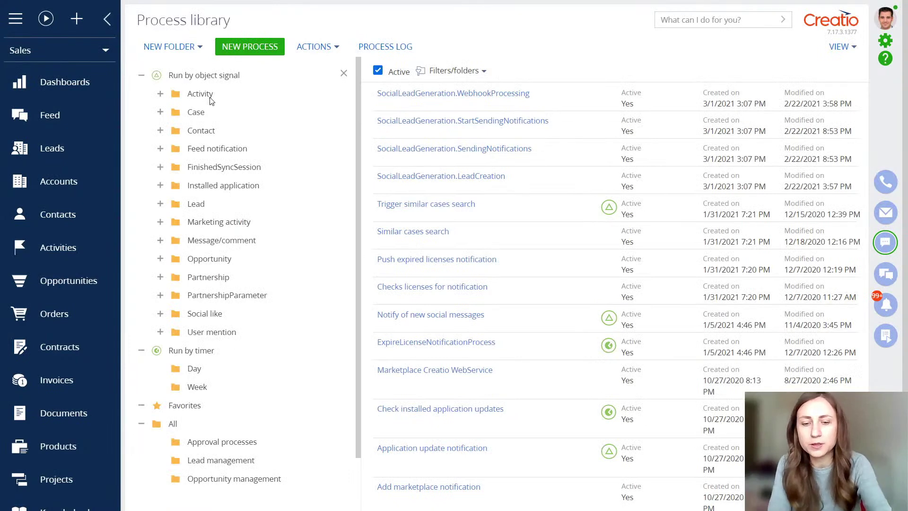
pyautogui.press('F5')
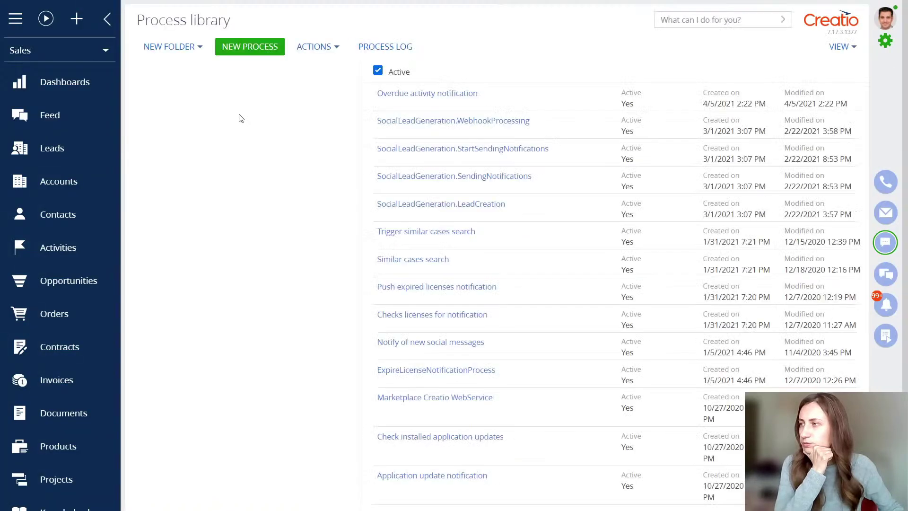
pyautogui.click(535, 95)
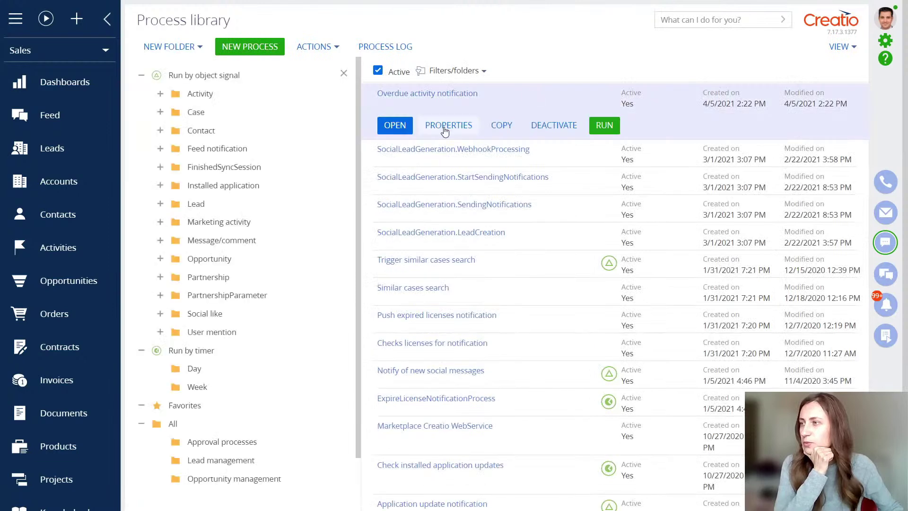
pyautogui.click(449, 124)
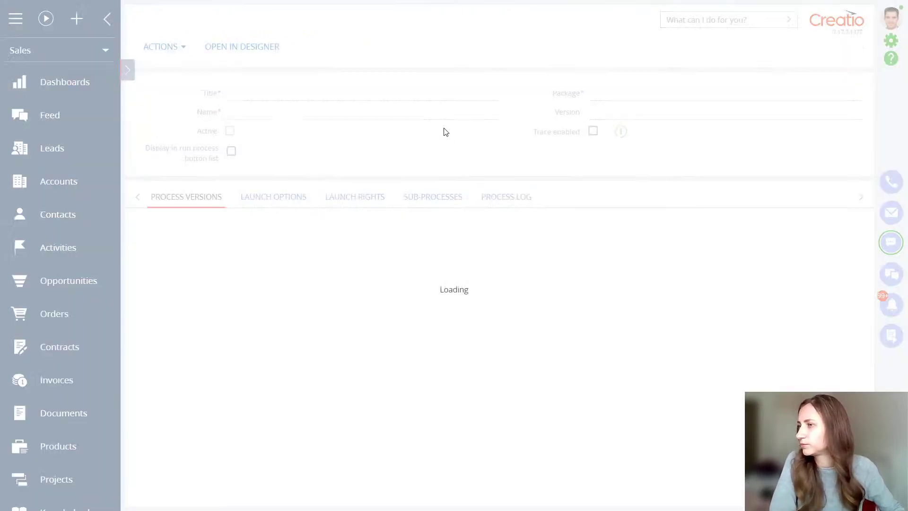
pyautogui.click(593, 131)
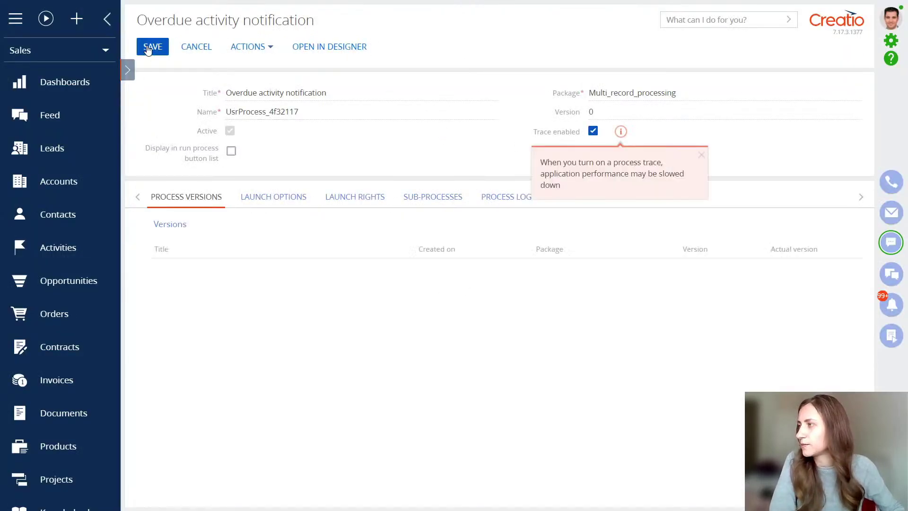
pyautogui.hotkey('ctrl', 's')
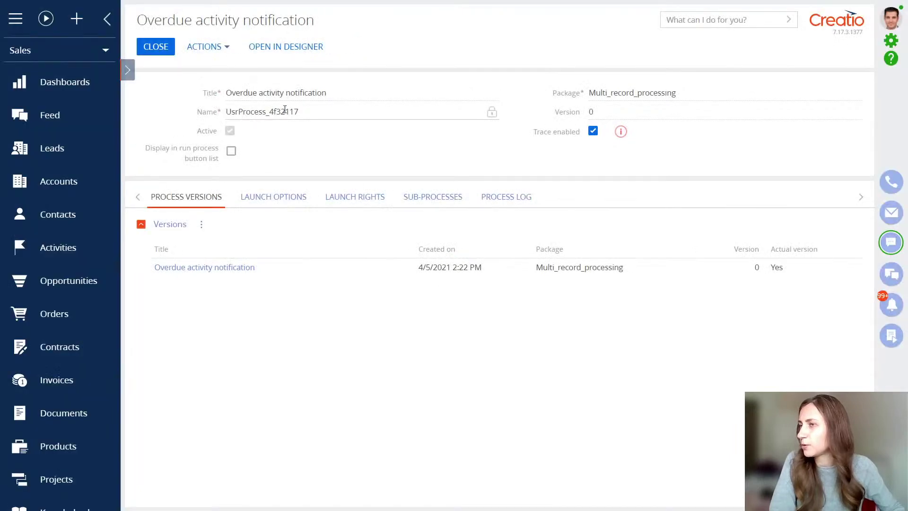
# Step: Start the process with the command "Run process Overdue activity notification"
pyautogui.click(698, 23)
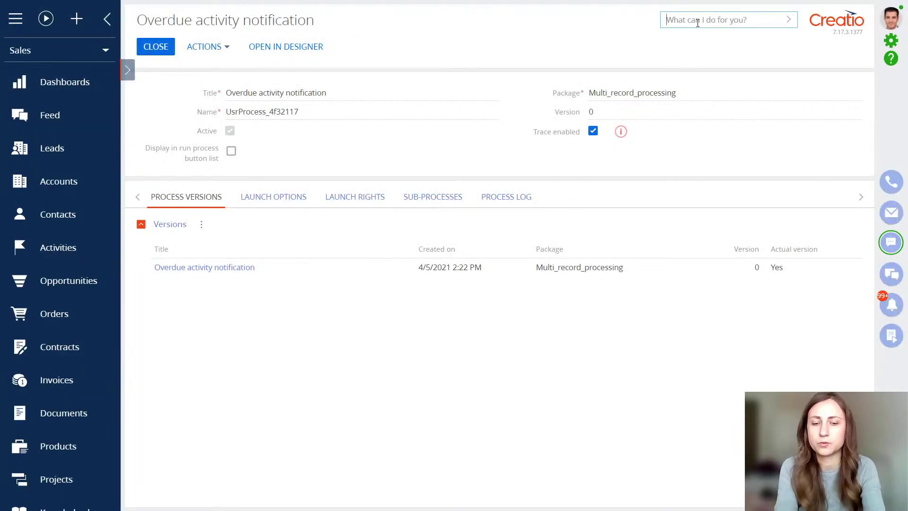
pyautogui.write('run process')
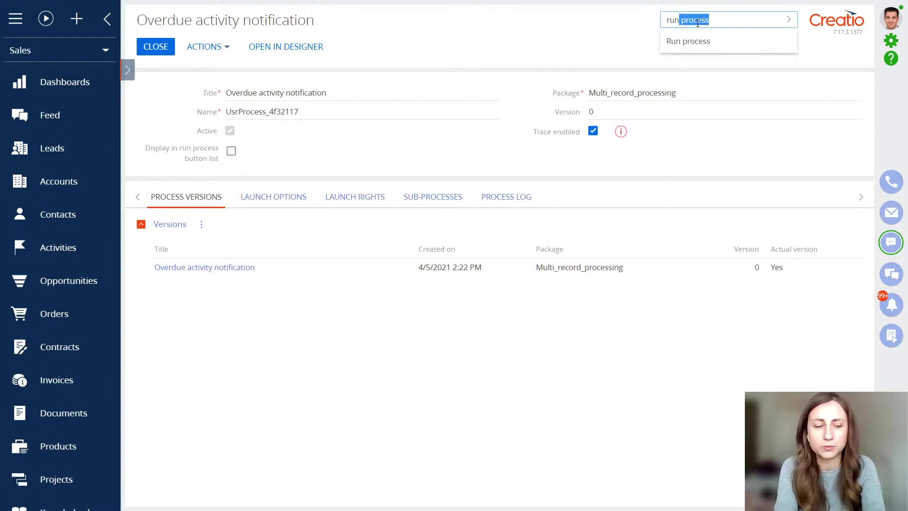
pyautogui.press('Right')
pyautogui.write('over')
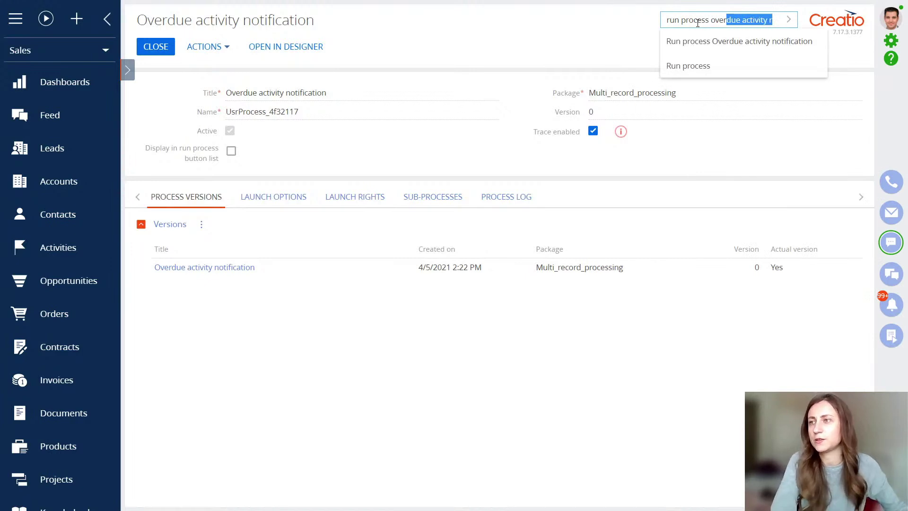
pyautogui.click(707, 41)
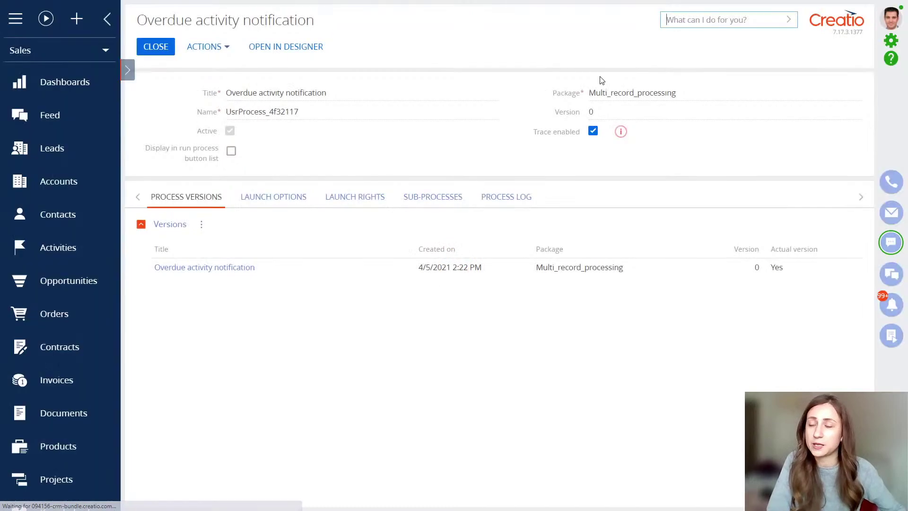
# Step: Open the generated List of overdue activities email and download its attached Overdue activity report (1).docx
pyautogui.click(890, 341)
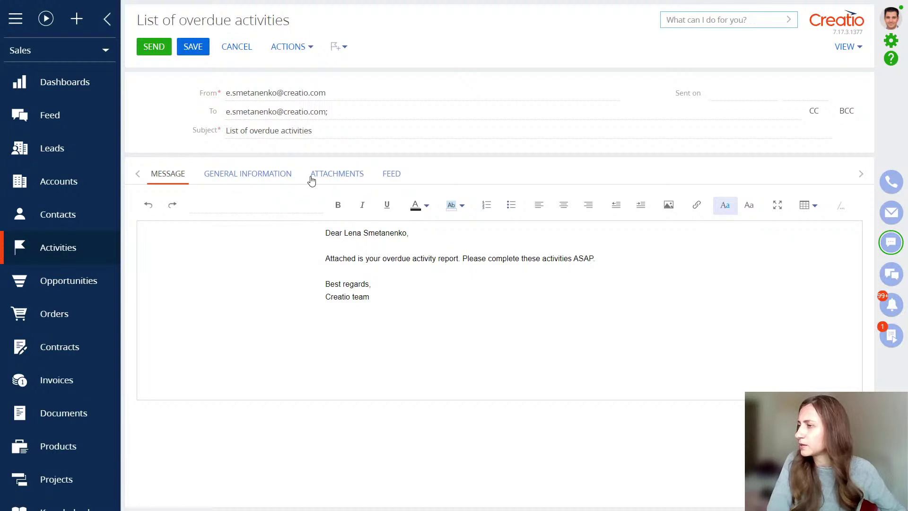
pyautogui.click(312, 176)
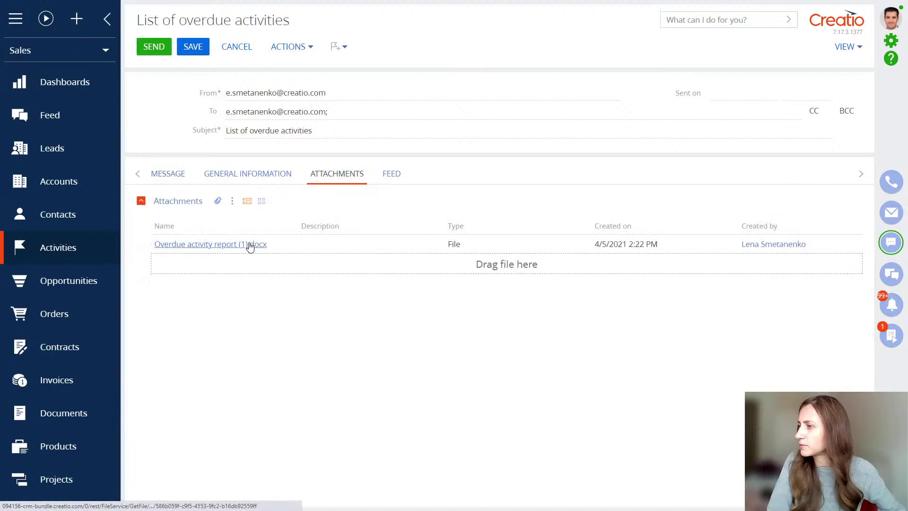
pyautogui.click(254, 244)
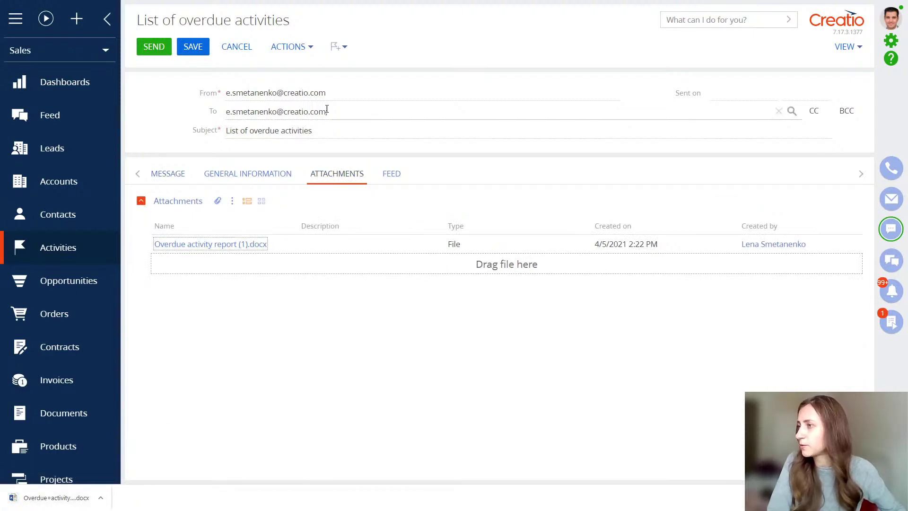
# Step: Open the downloaded report in Word and examine its table of overdue activities across the pages
pyautogui.click(68, 496)
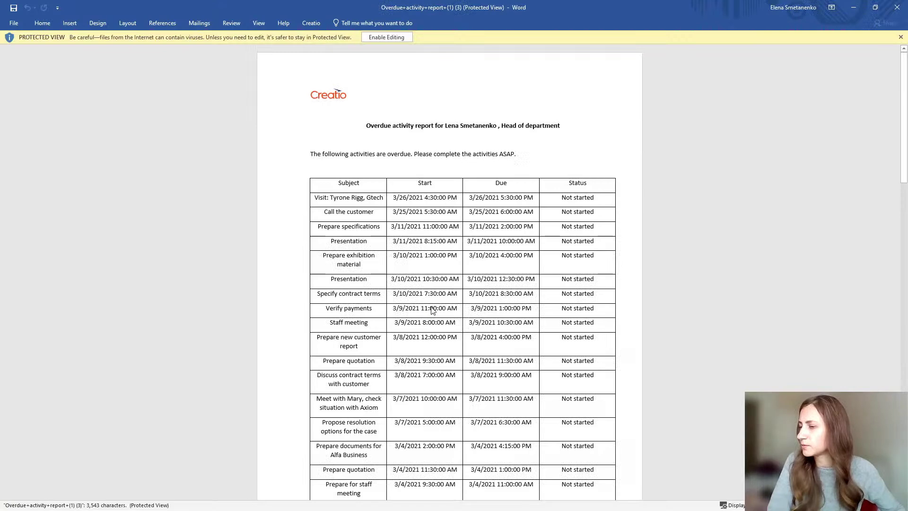
pyautogui.scroll(-10, 431, 310)
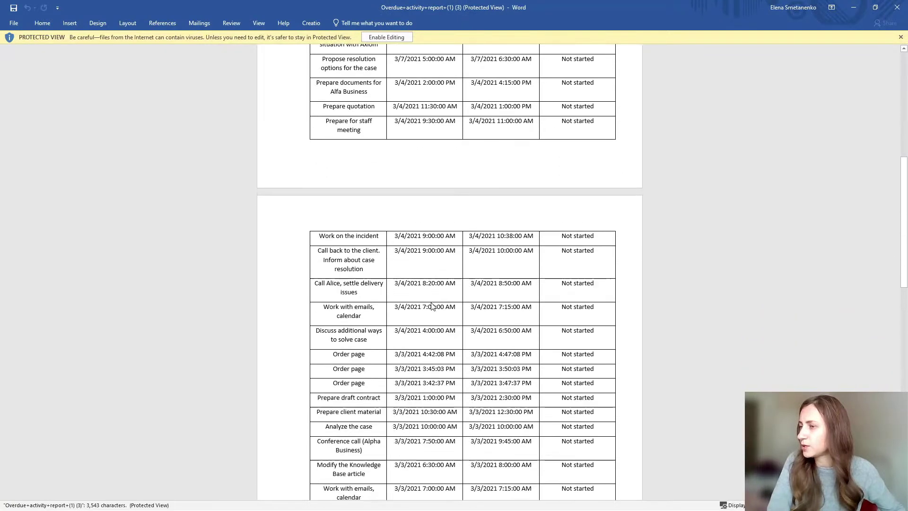
pyautogui.scroll(8, 431, 307)
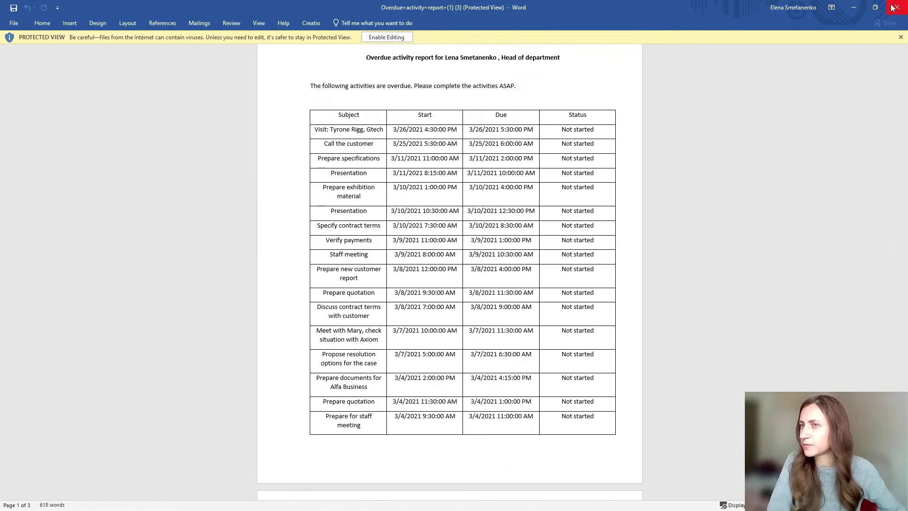
# Step: Close the report in Word and send the List of overdue activities email in Creatio
pyautogui.click(894, 8)
pyautogui.click(893, 9)
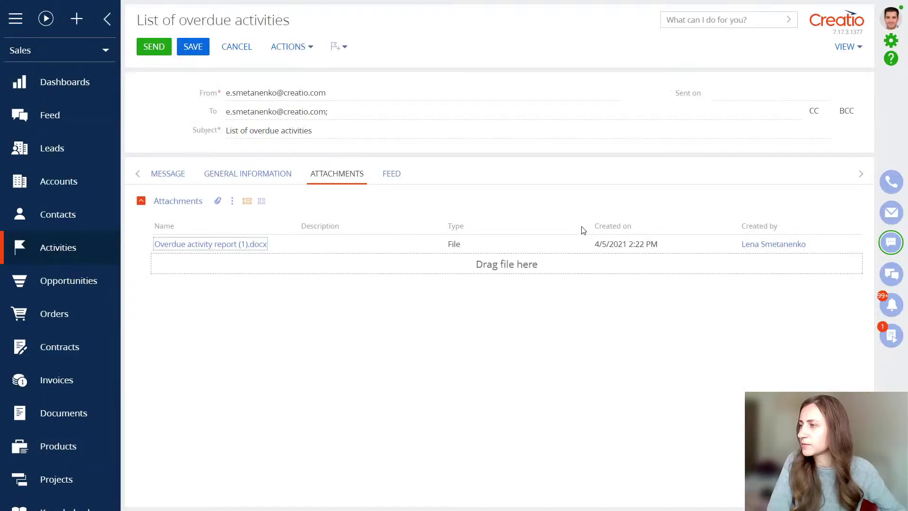
pyautogui.click(152, 47)
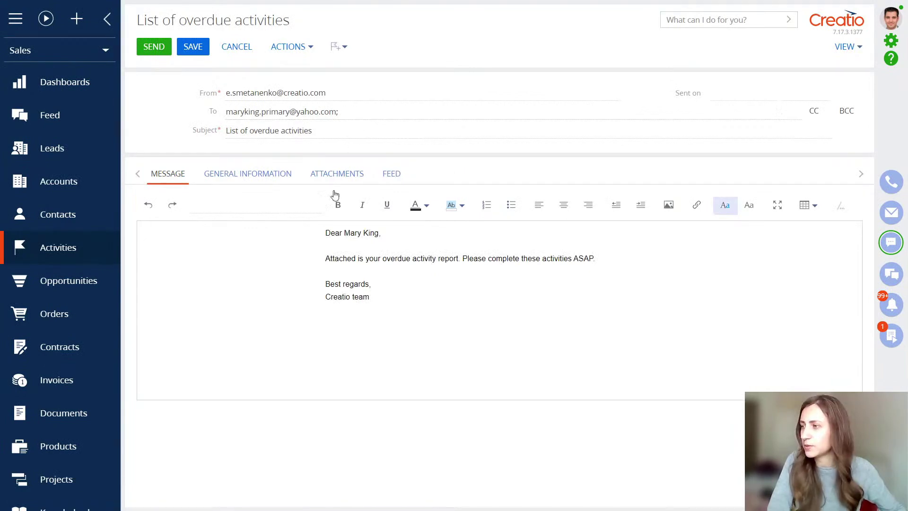
# Step: Download the second email's attachment Overdue activity report (1).docx, view its table in Word and close it
pyautogui.click(340, 174)
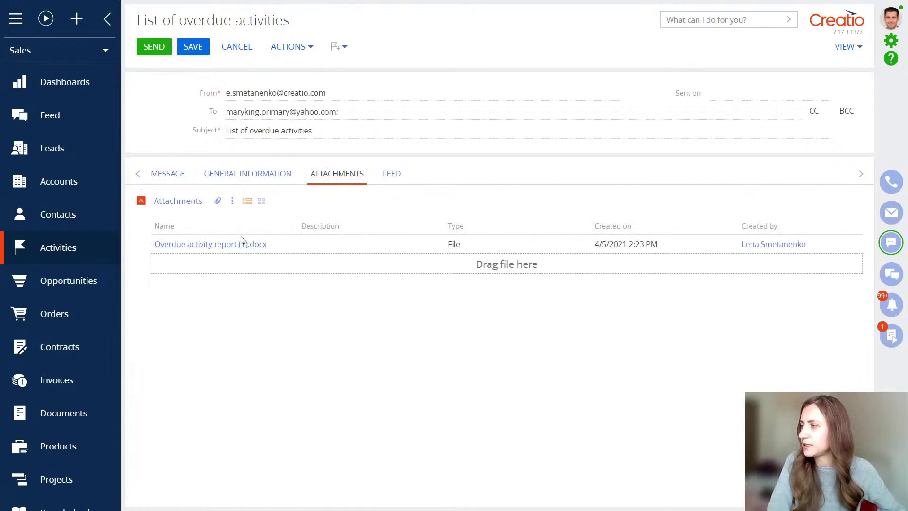
pyautogui.click(239, 252)
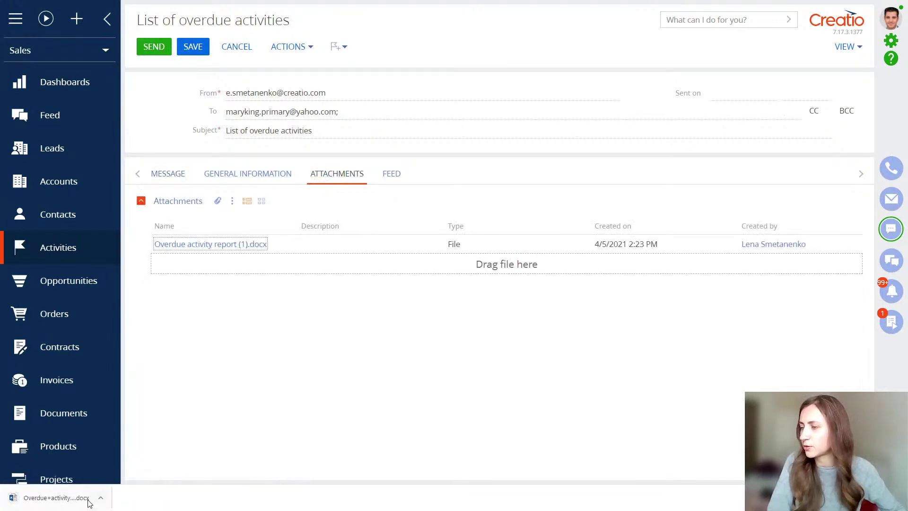
pyautogui.click(66, 503)
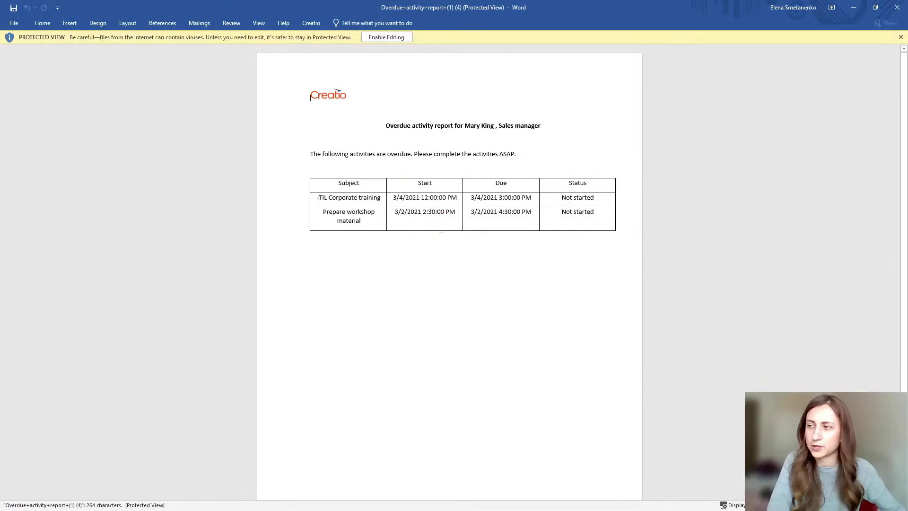
pyautogui.click(897, 7)
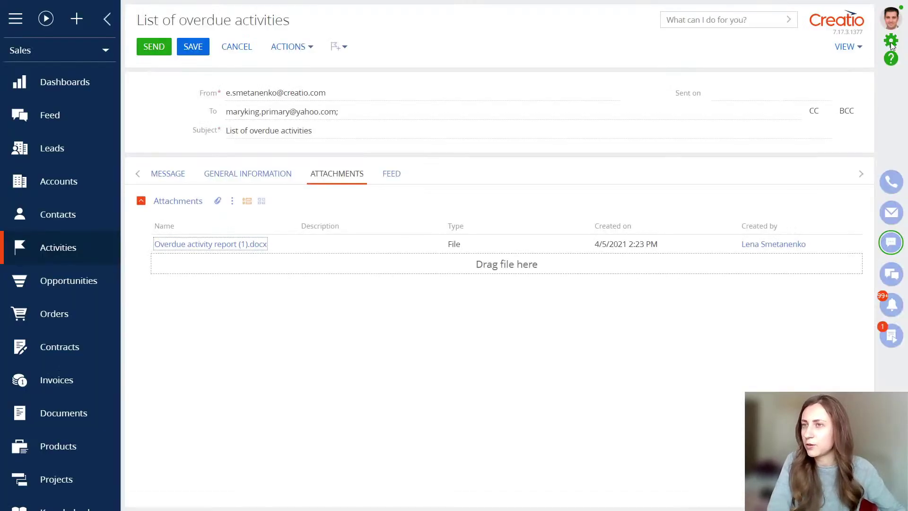
# Step: Go to the process log in the system settings and open the running Overdue activity notification record
pyautogui.click(892, 45)
pyautogui.click(395, 279)
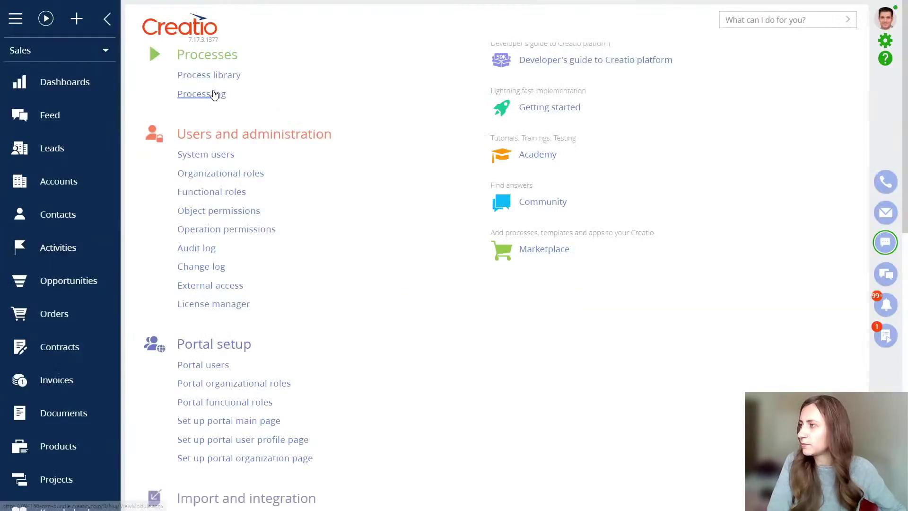
pyautogui.click(212, 95)
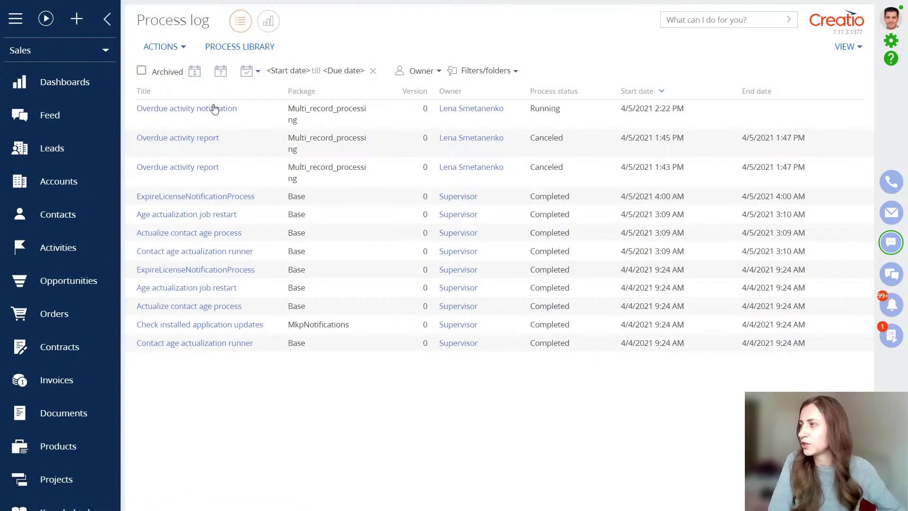
pyautogui.click(254, 112)
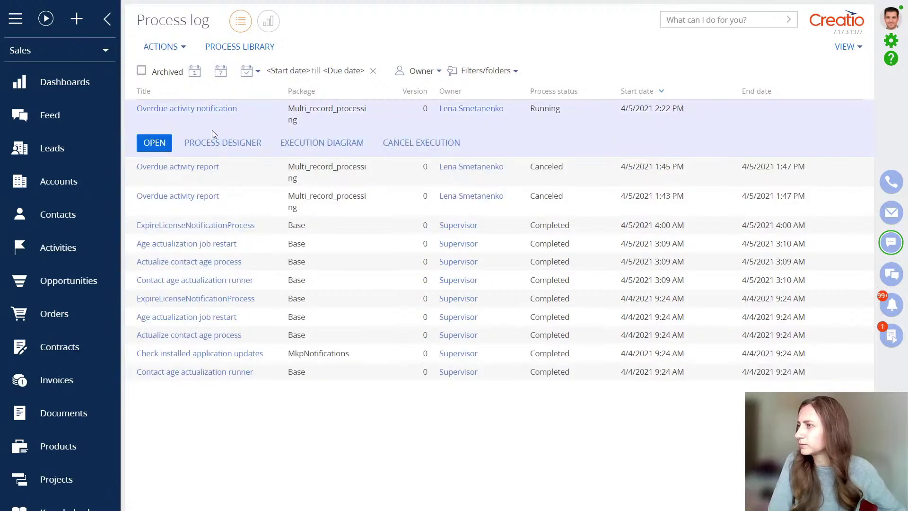
pyautogui.click(156, 142)
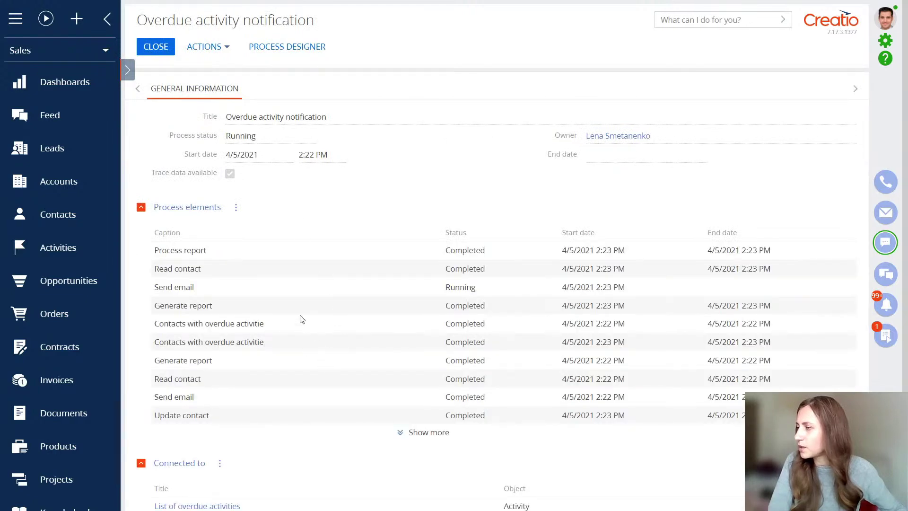
# Step: Examine the trace data of both Contacts with overdue activitie elements, checking the Number of records parameter
pyautogui.click(277, 327)
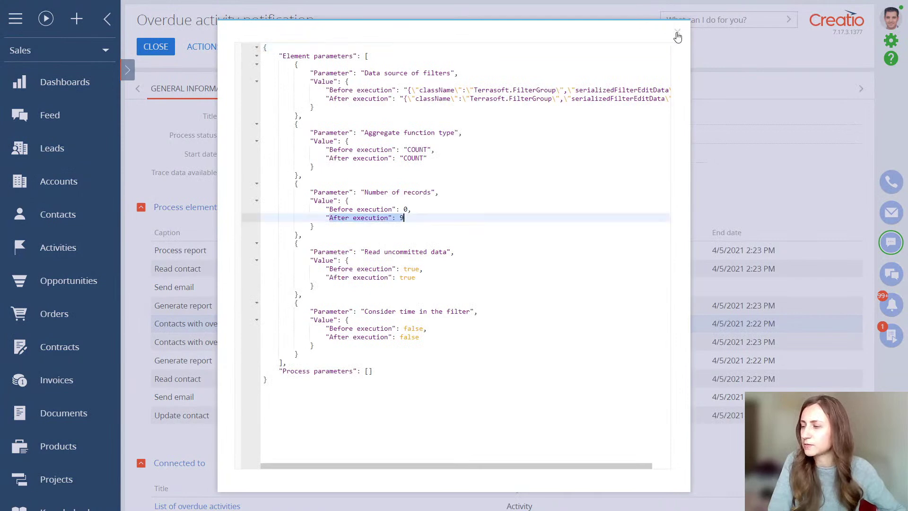
pyautogui.click(677, 35)
pyautogui.click(238, 343)
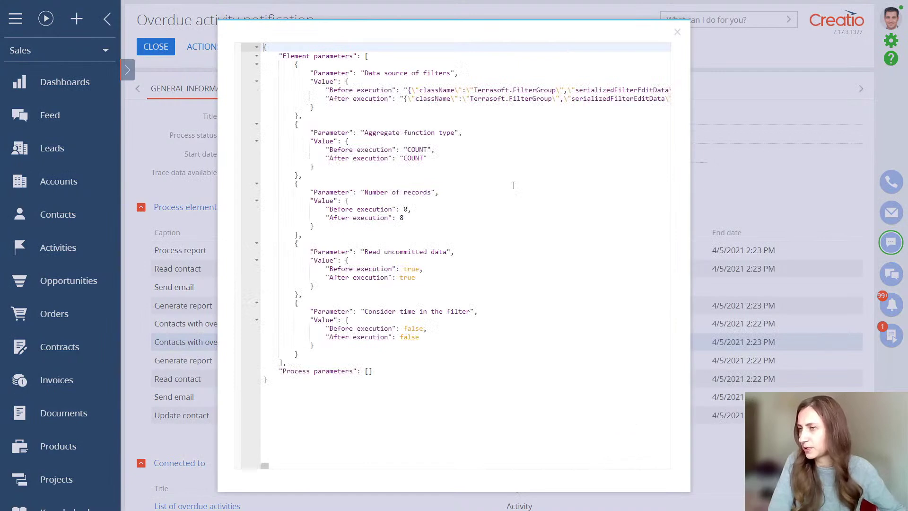
pyautogui.click(679, 36)
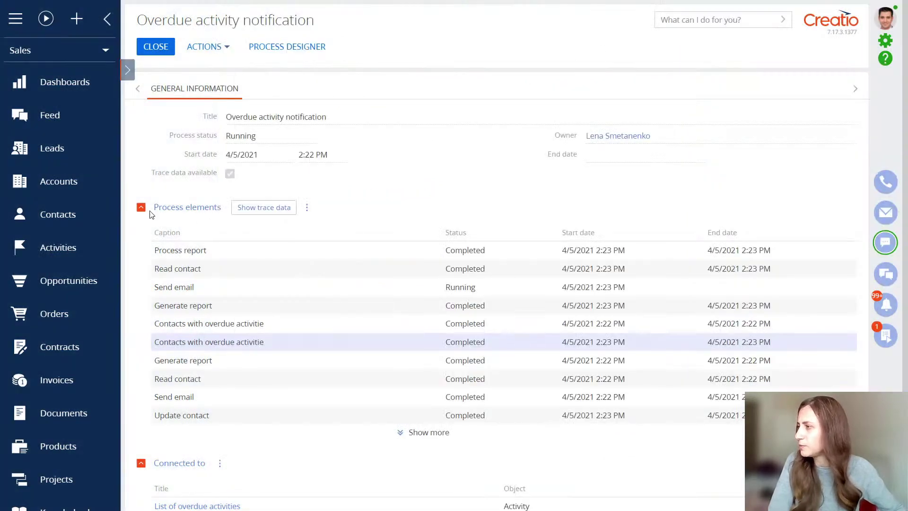
# Step: Filter the Contacts section to records where Report sent is Yes
pyautogui.click(73, 214)
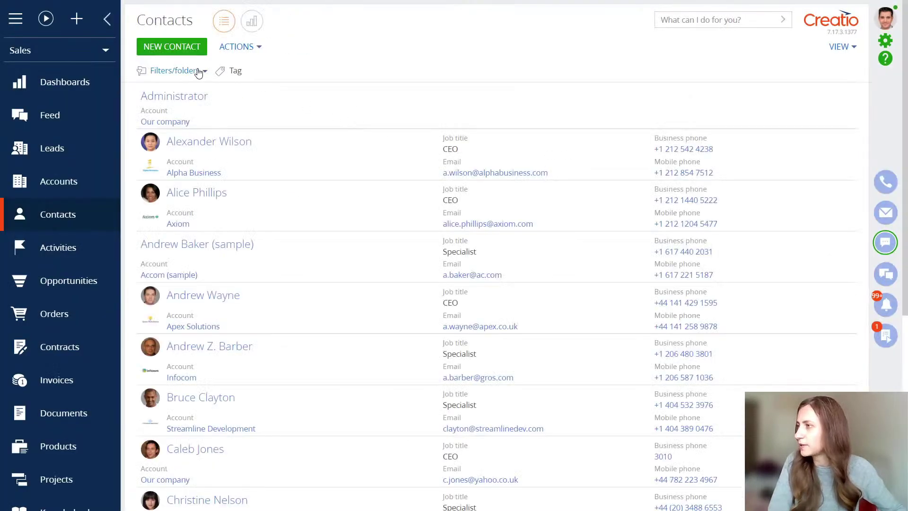
pyautogui.click(199, 72)
pyautogui.click(217, 88)
pyautogui.click(302, 72)
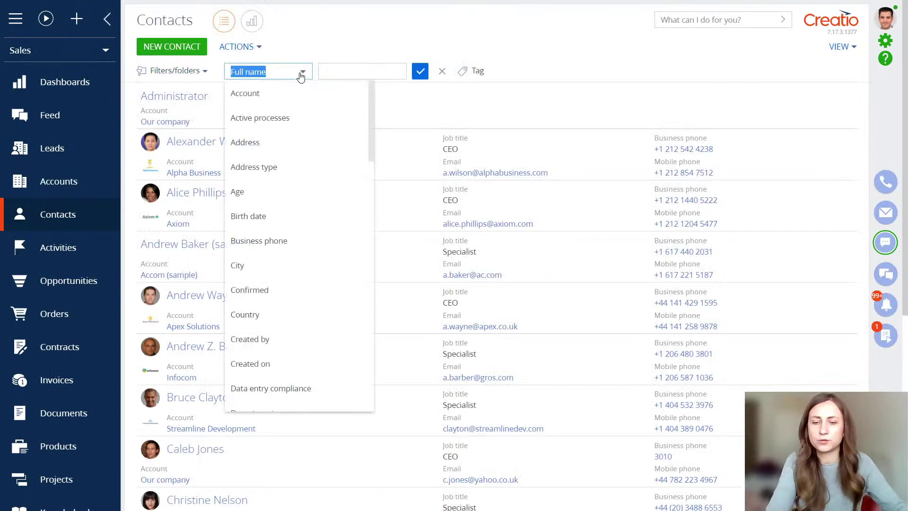
pyautogui.write('repor')
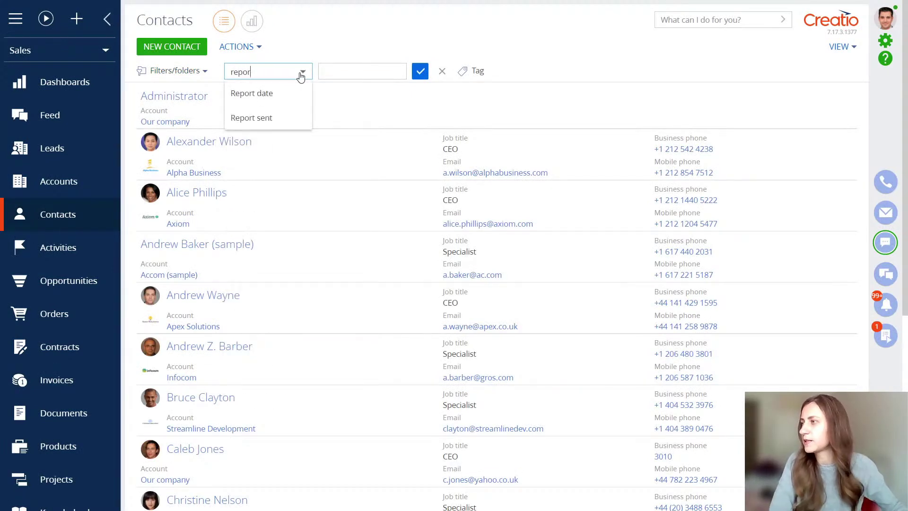
pyautogui.click(293, 117)
pyautogui.click(343, 72)
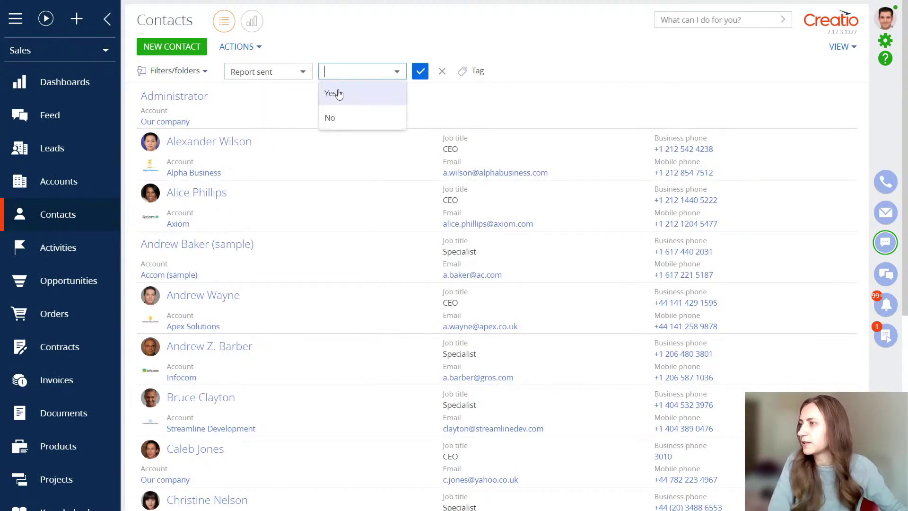
pyautogui.click(332, 91)
pyautogui.click(421, 71)
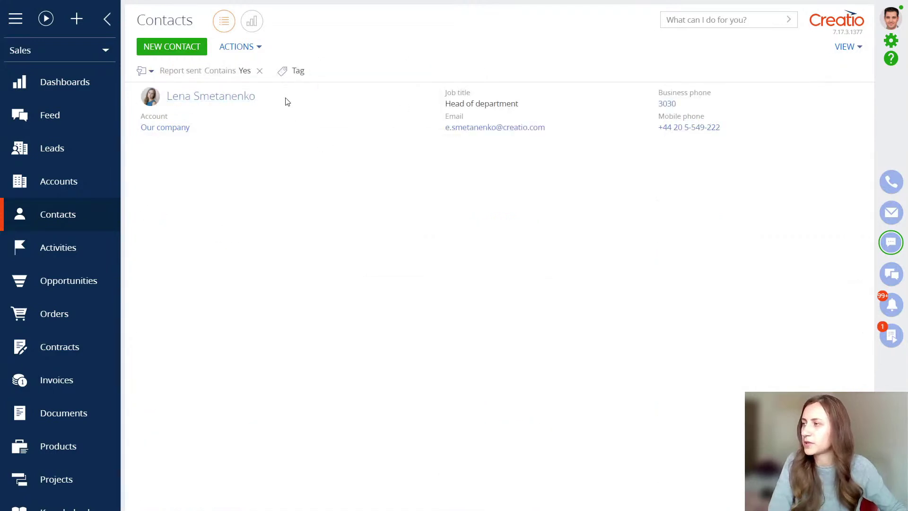
# Step: Open the filtered contact, check its Report sent and Report date fields, and close the record
pyautogui.click(280, 103)
pyautogui.click(173, 150)
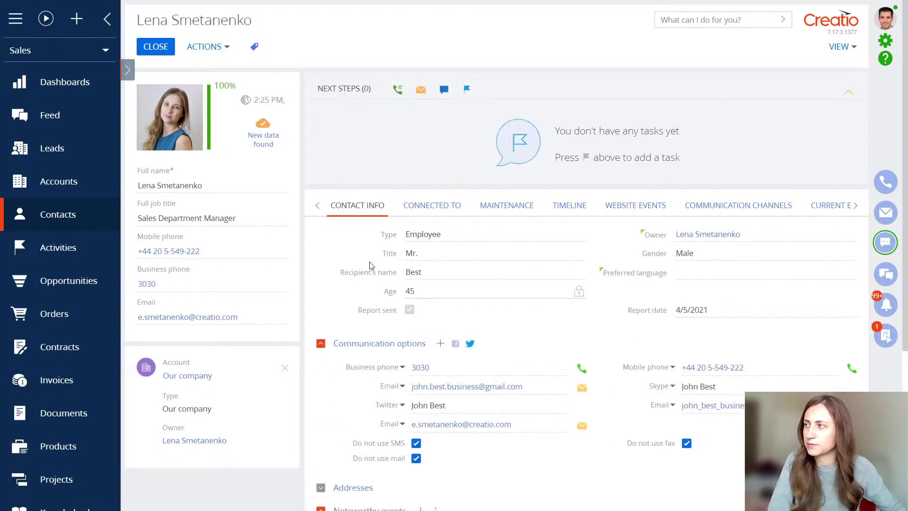
pyautogui.click(158, 47)
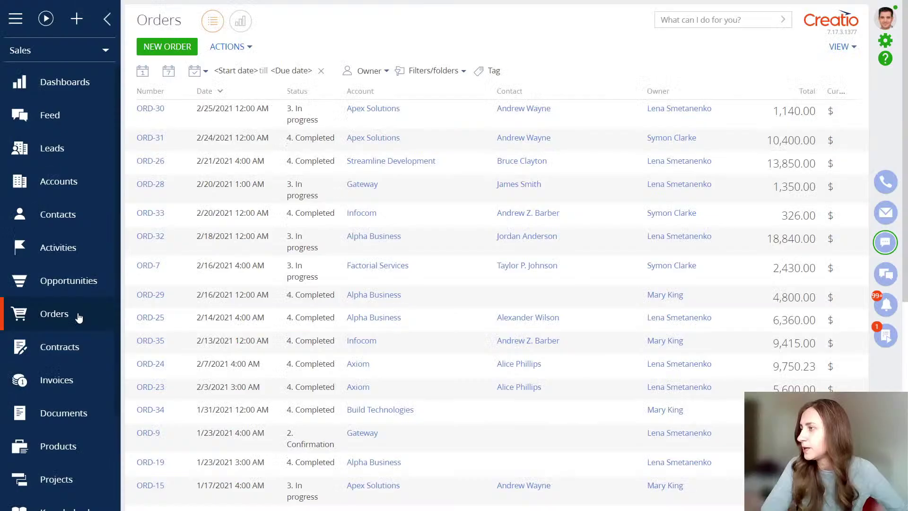
# Step: Open the in-progress Gateway order in the Orders section and view its installment plan
pyautogui.doubleClick(173, 189)
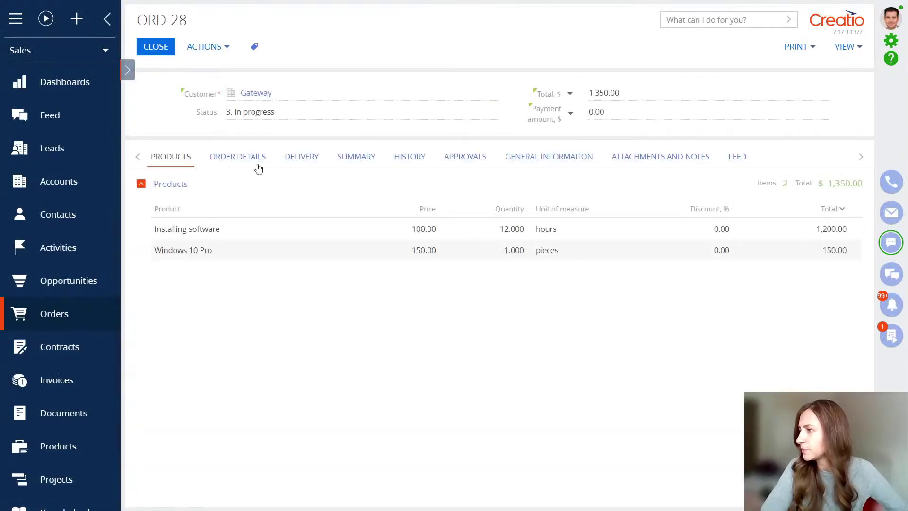
pyautogui.click(259, 161)
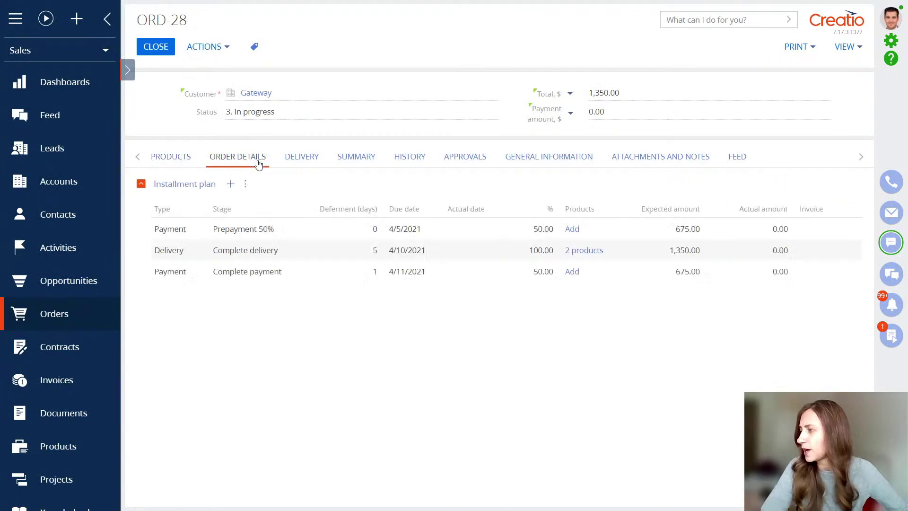
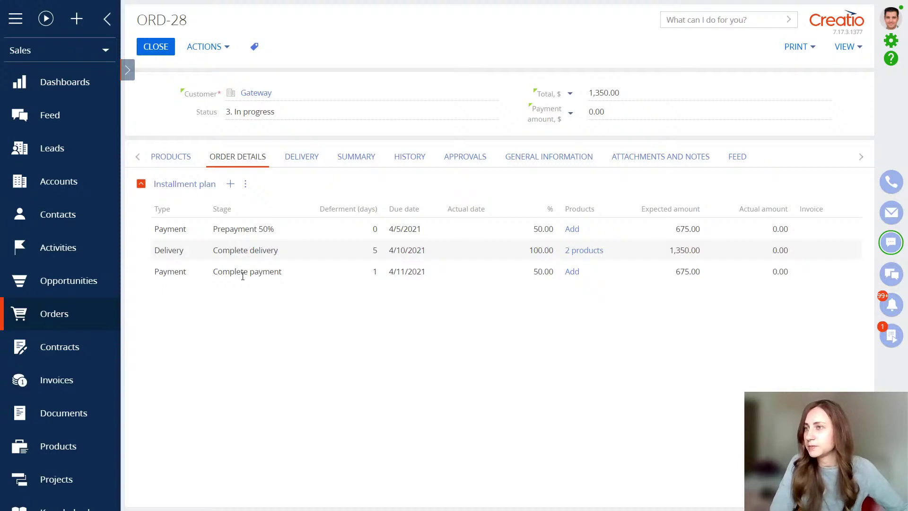
# Step: Create a new business process from the process library and title it Send invoices
pyautogui.click(894, 45)
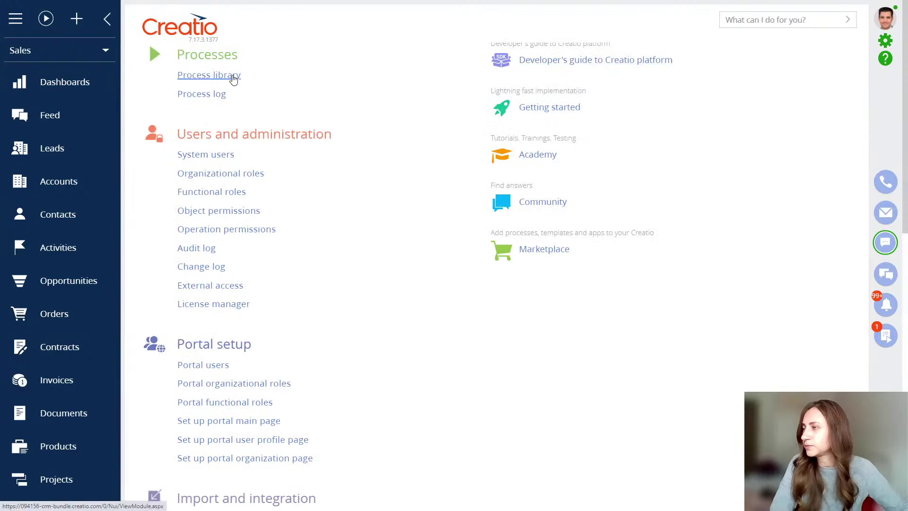
pyautogui.click(234, 77)
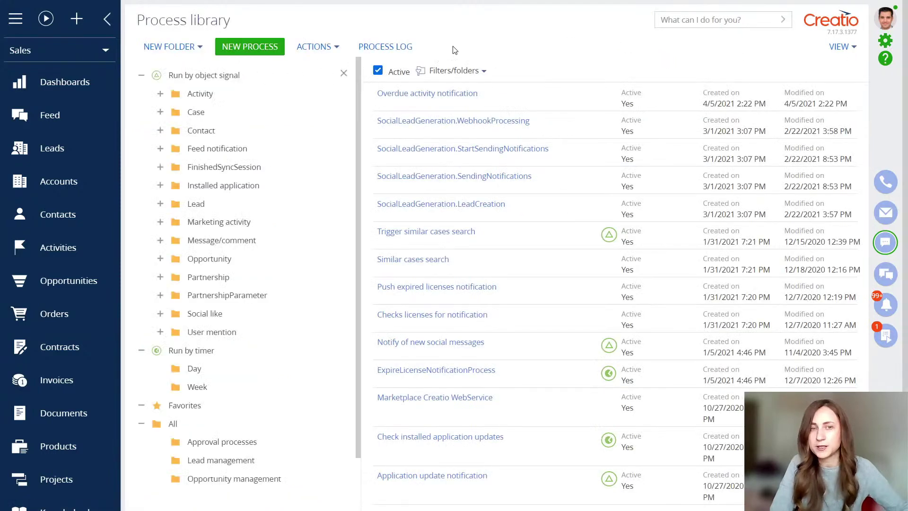
pyautogui.click(265, 52)
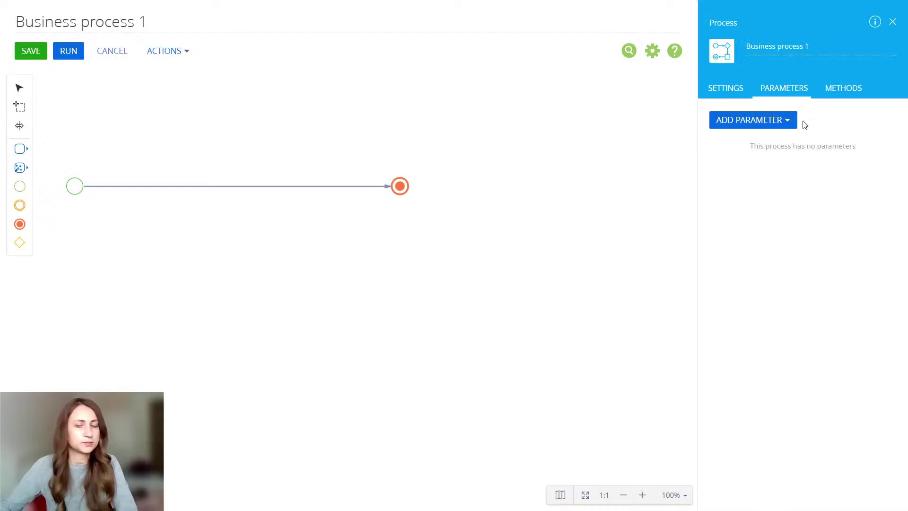
pyautogui.click(321, 23)
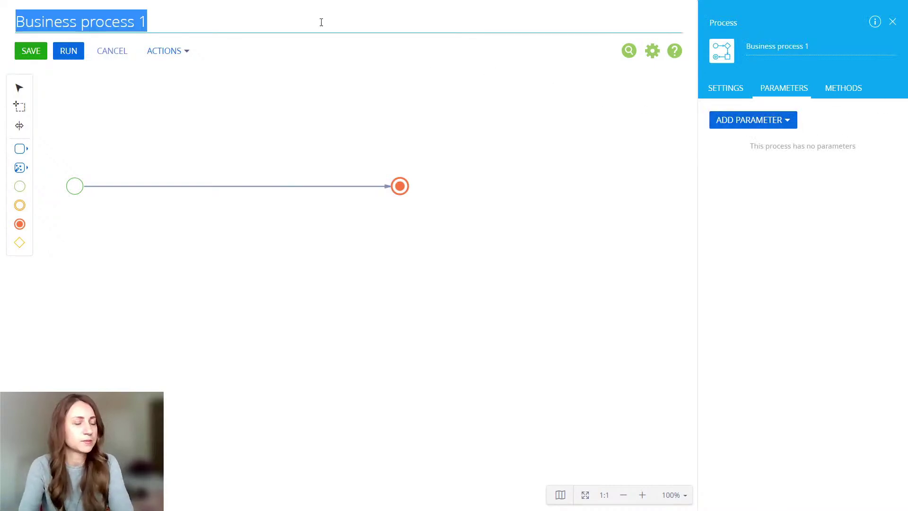
pyautogui.write('Sen')
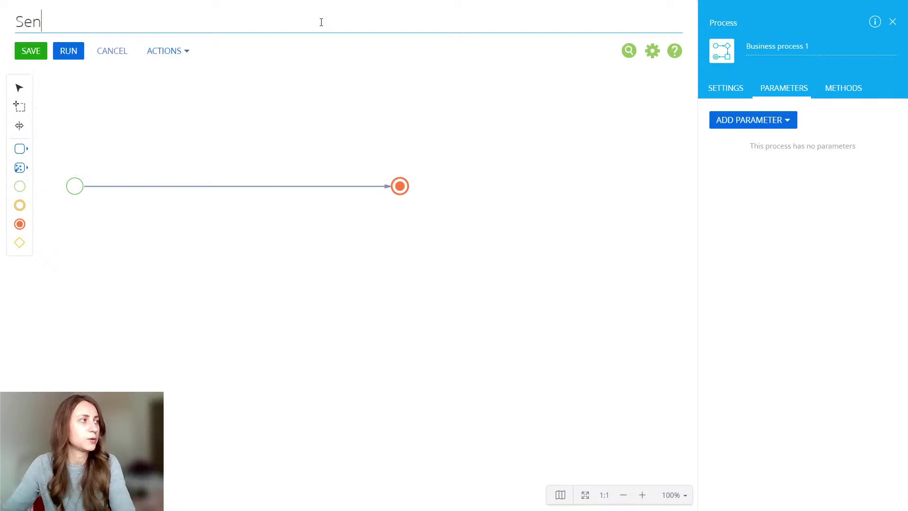
pyautogui.write('d invoic')
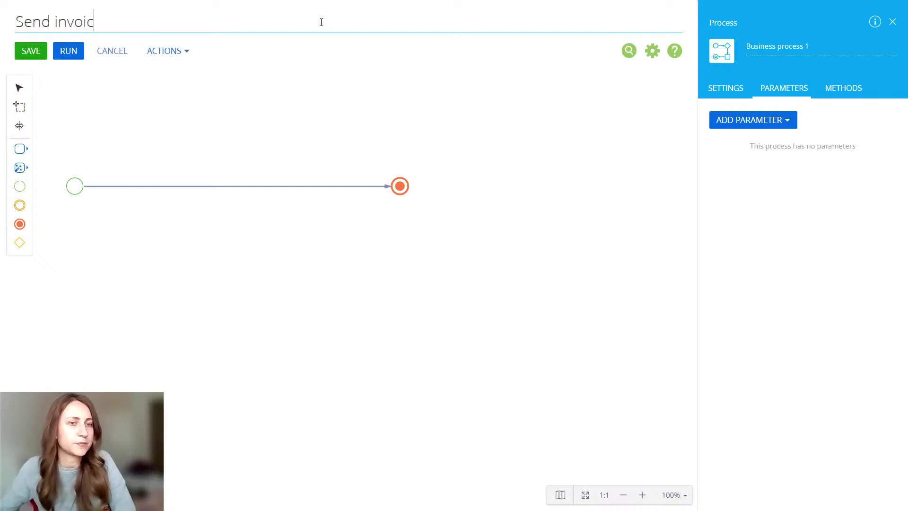
pyautogui.write('es')
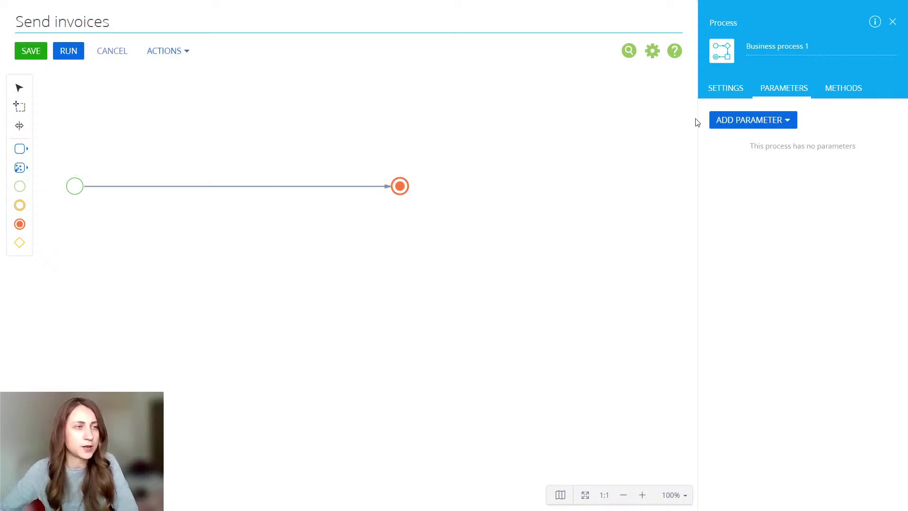
# Step: Add a Unique identifier process parameter titled OrderId and save it
pyautogui.click(789, 122)
pyautogui.moveTo(754, 257)
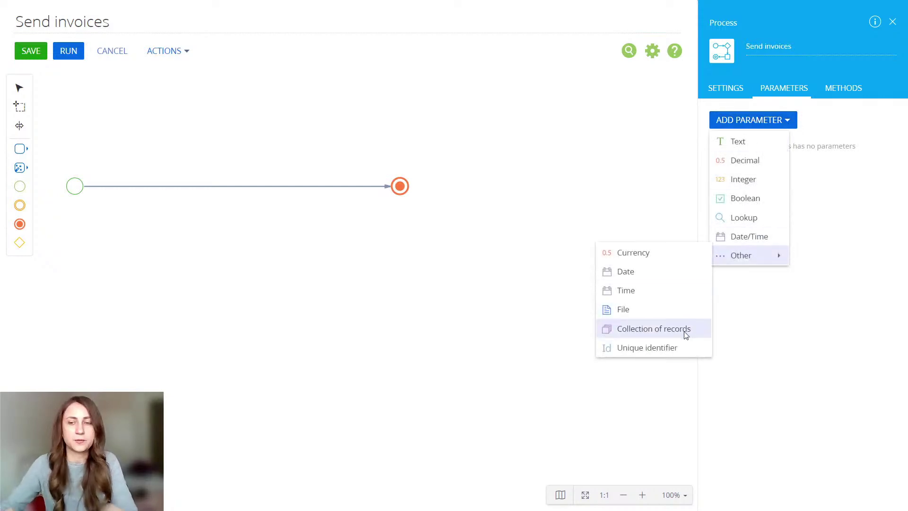
pyautogui.click(686, 347)
pyautogui.moveTo(759, 170); pyautogui.dragTo(691, 179)
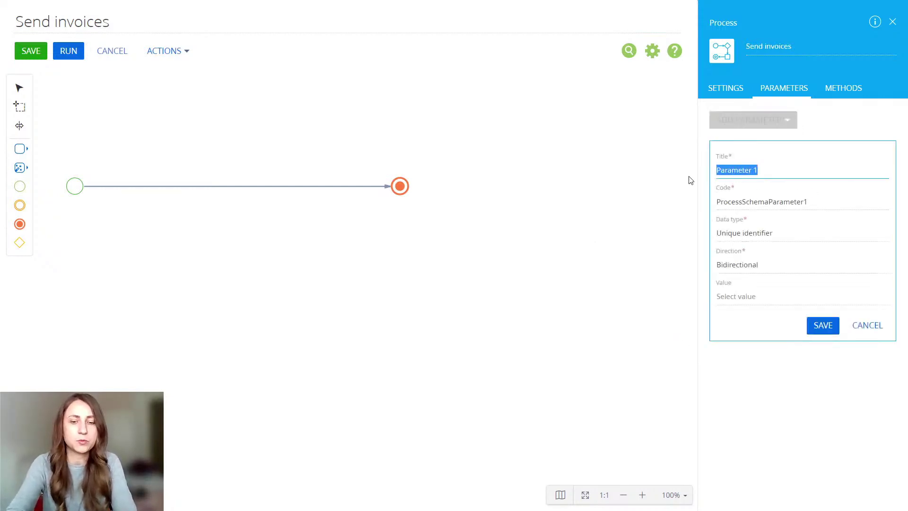
pyautogui.write('o')
pyautogui.press('BackSpace')
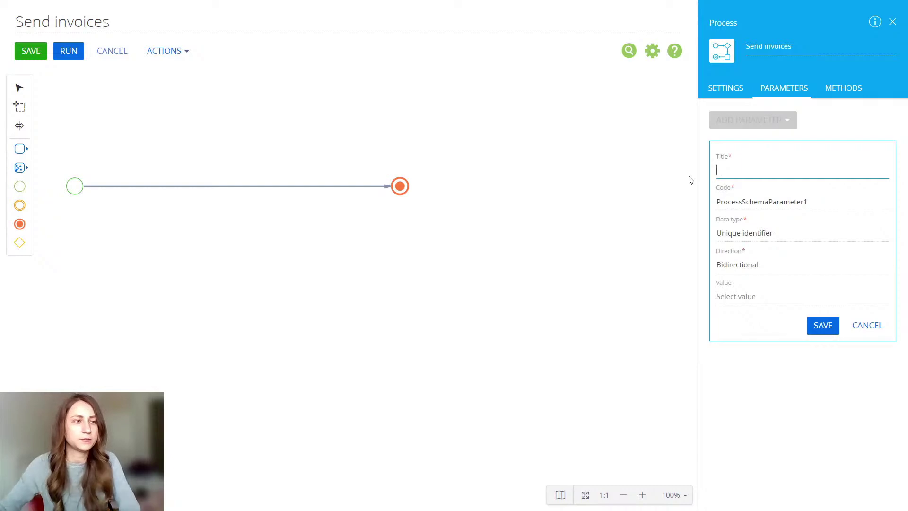
pyautogui.write('OrderId')
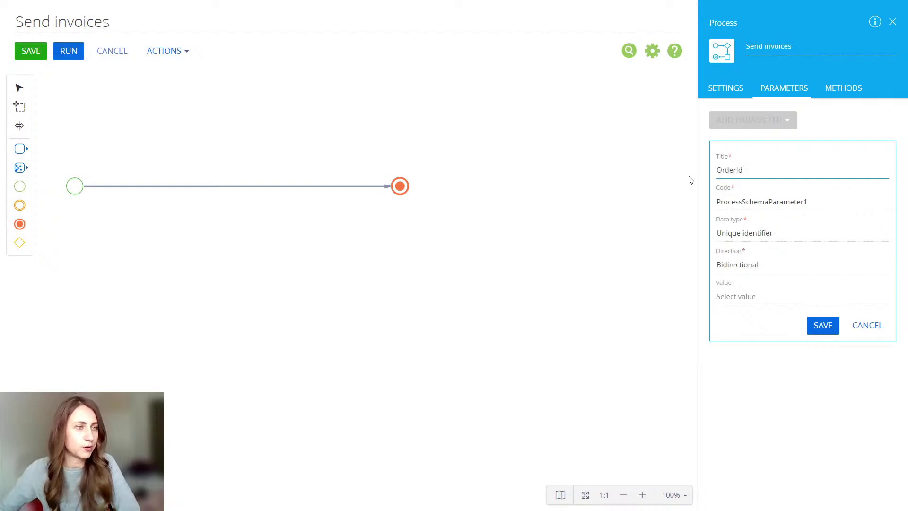
pyautogui.click(823, 327)
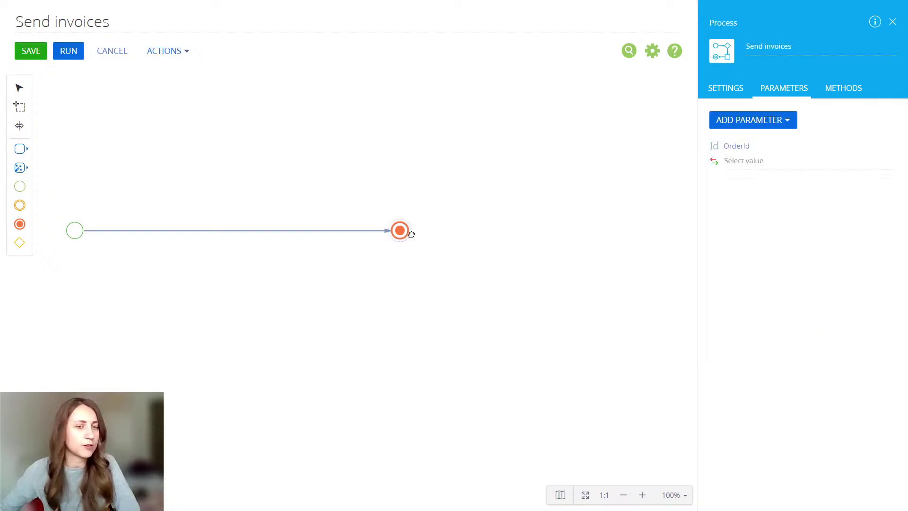
# Step: Move the end event farther from the start and add a Read data element titled Read order that reads the Order object
pyautogui.moveTo(406, 233); pyautogui.dragTo(499, 233)
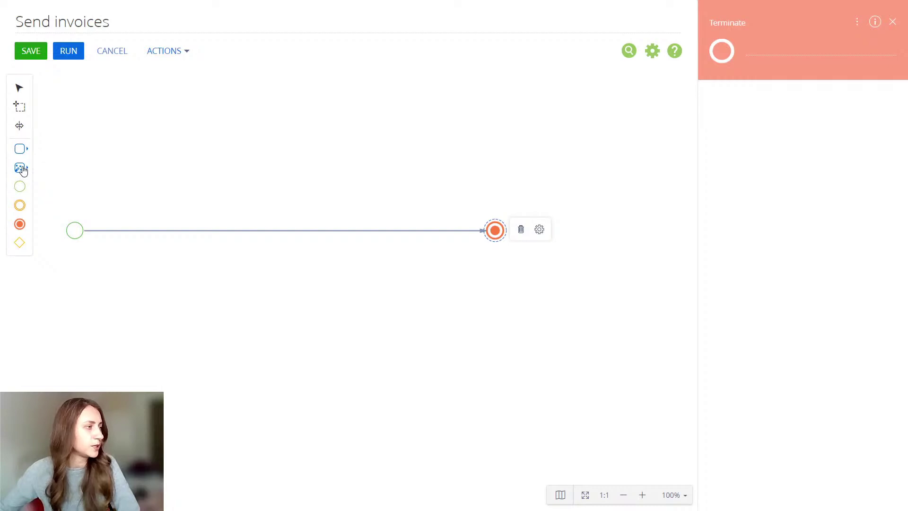
pyautogui.click(21, 169)
pyautogui.moveTo(38, 162); pyautogui.dragTo(141, 230)
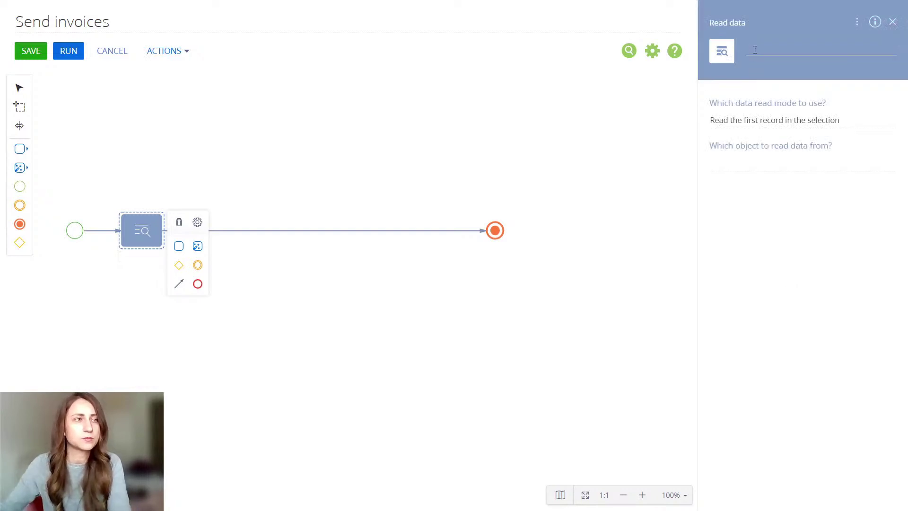
pyautogui.write('Read order')
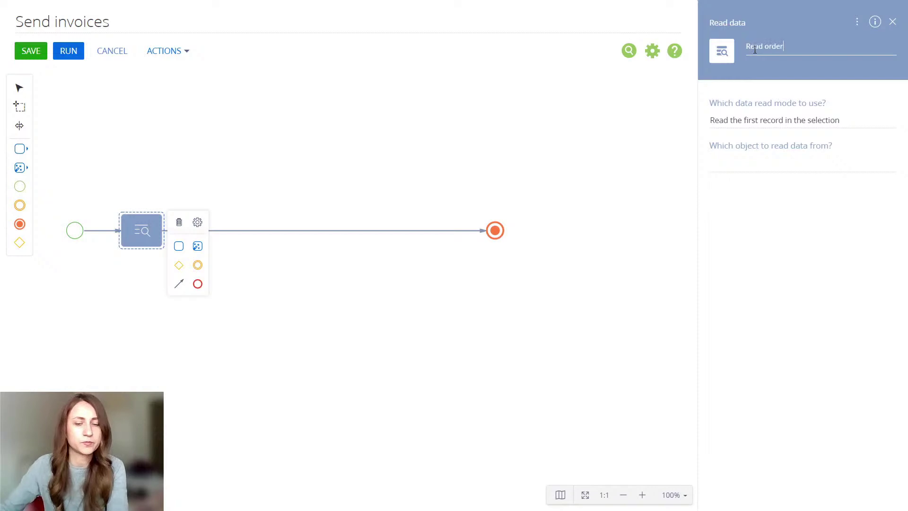
pyautogui.click(762, 165)
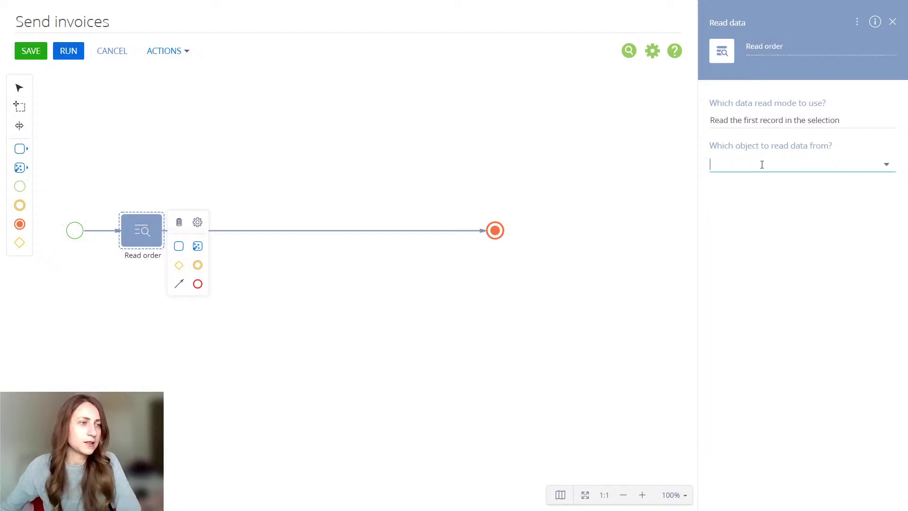
pyautogui.write('order')
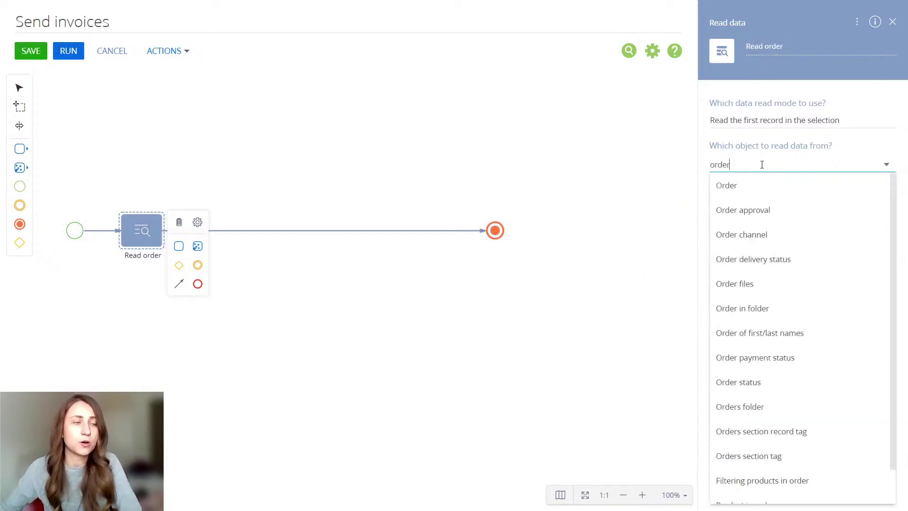
pyautogui.click(757, 187)
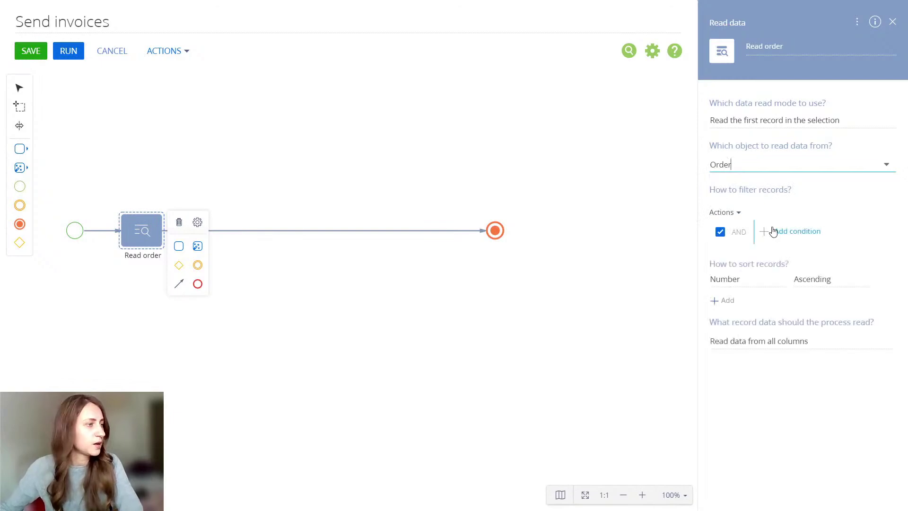
# Step: Filter the Read order element so that the Id column equals the OrderId process parameter
pyautogui.click(774, 231)
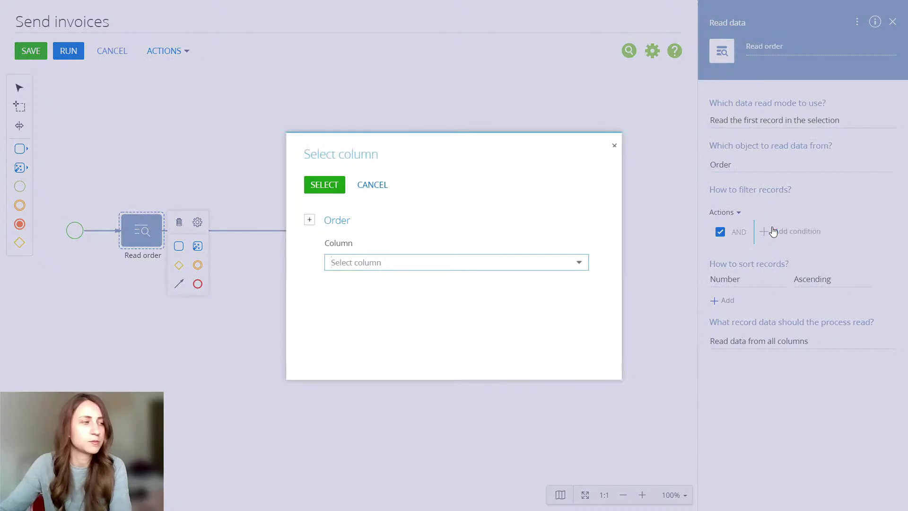
pyautogui.write('Id')
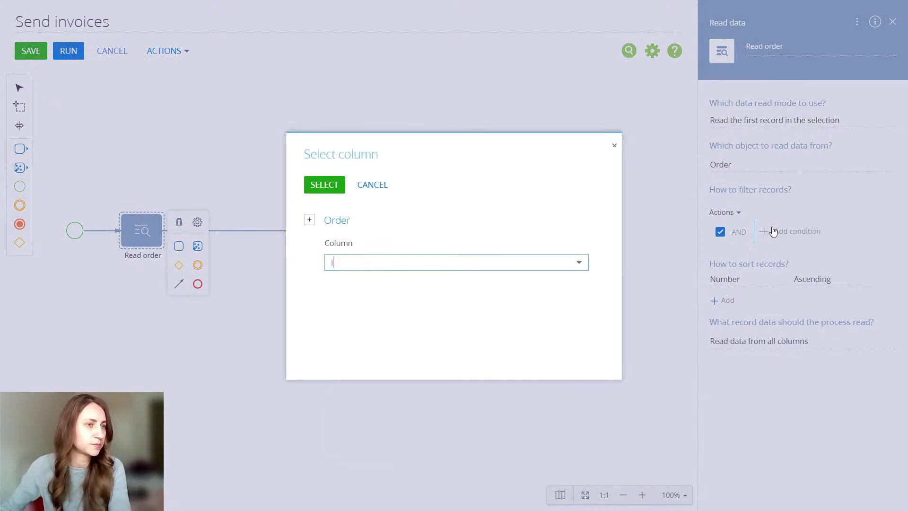
pyautogui.click(436, 282)
pyautogui.click(331, 186)
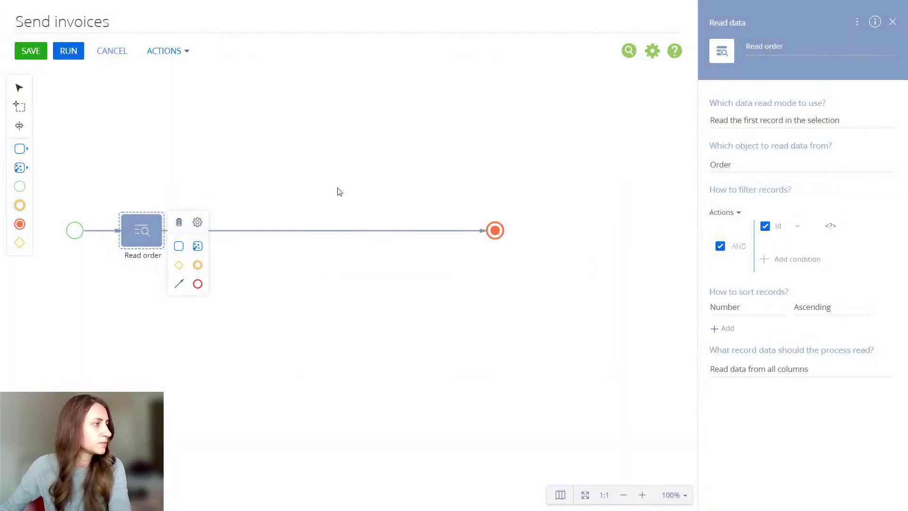
pyautogui.click(814, 255)
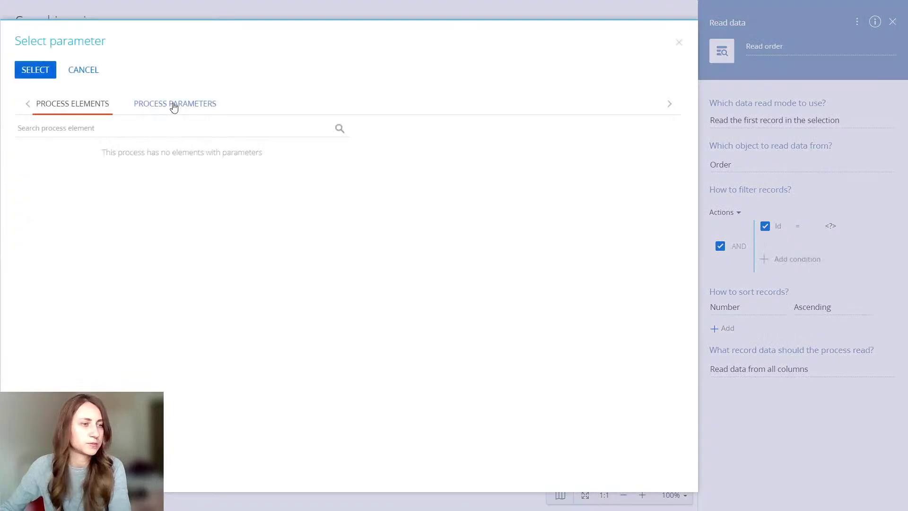
pyautogui.click(173, 102)
pyautogui.click(125, 138)
pyautogui.click(36, 70)
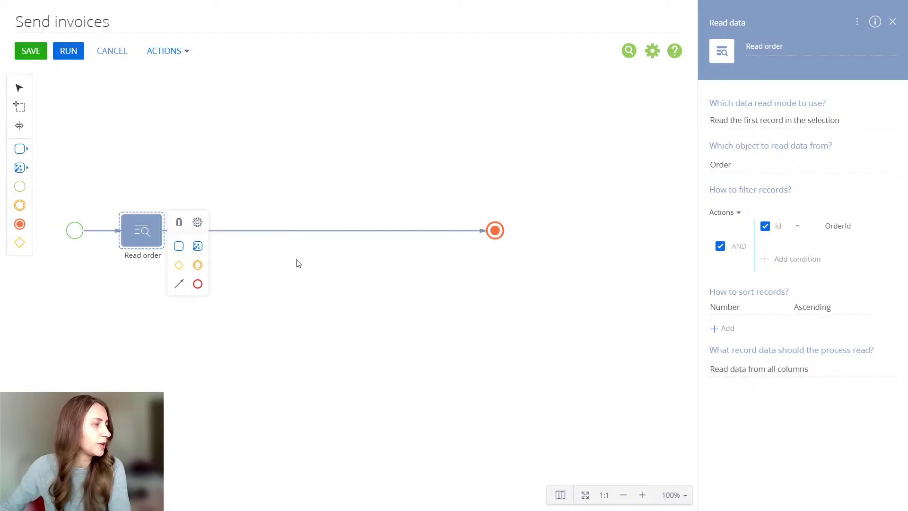
pyautogui.click(277, 256)
# Step: Add a second Read data element after Read order, set it to Read collection of records, and title it Read invoices
pyautogui.click(19, 167)
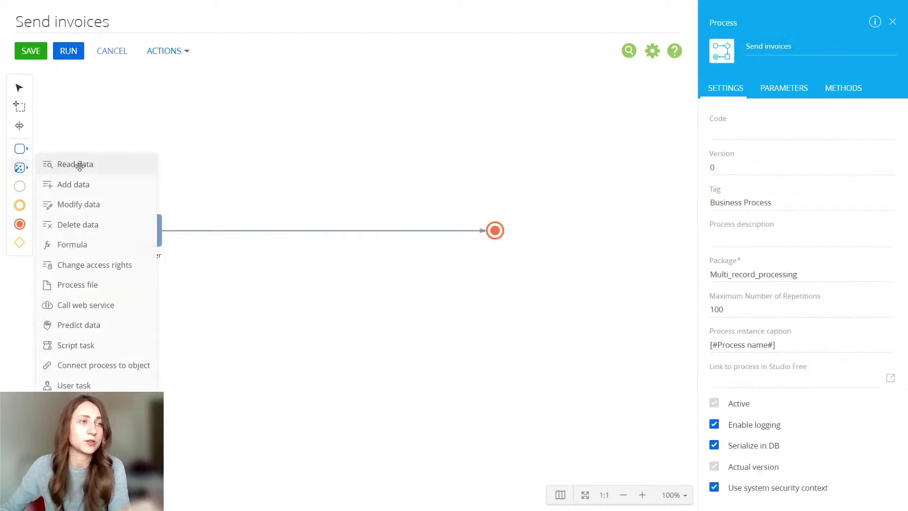
pyautogui.moveTo(67, 165); pyautogui.dragTo(228, 231)
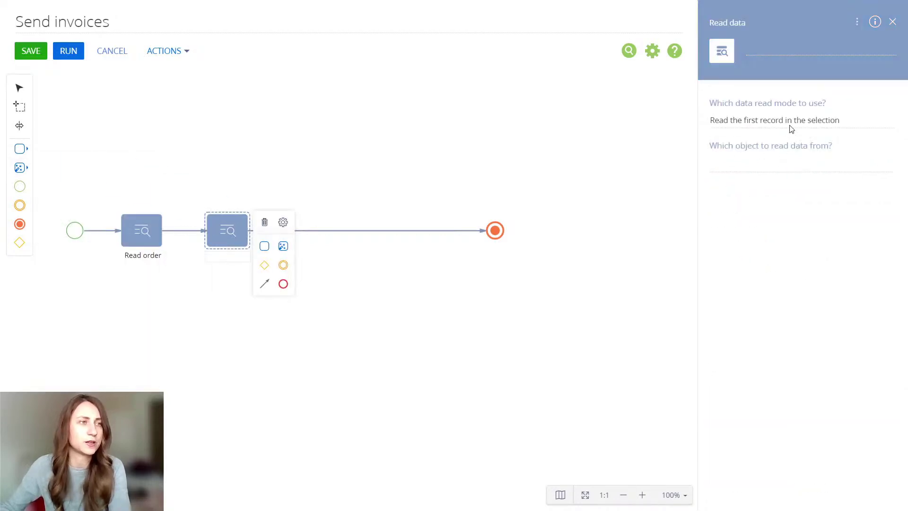
pyautogui.click(791, 122)
pyautogui.click(761, 215)
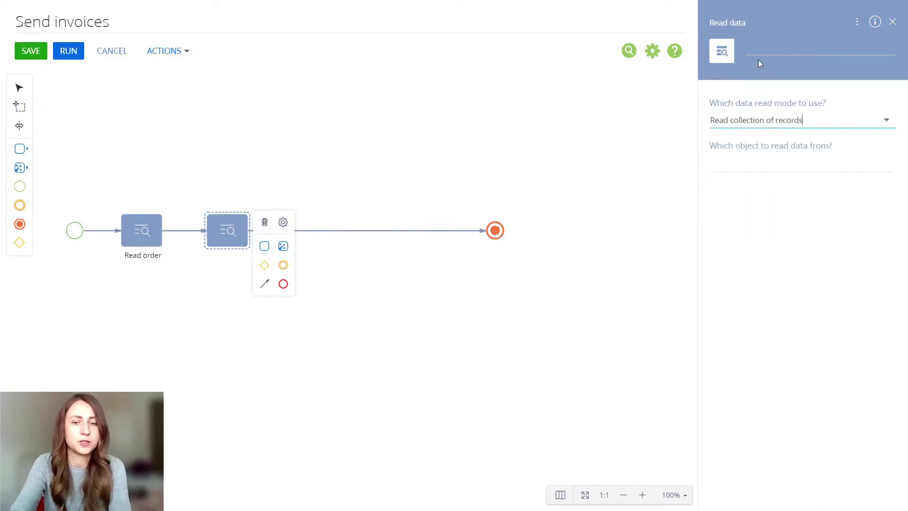
pyautogui.click(758, 48)
pyautogui.write('Read ')
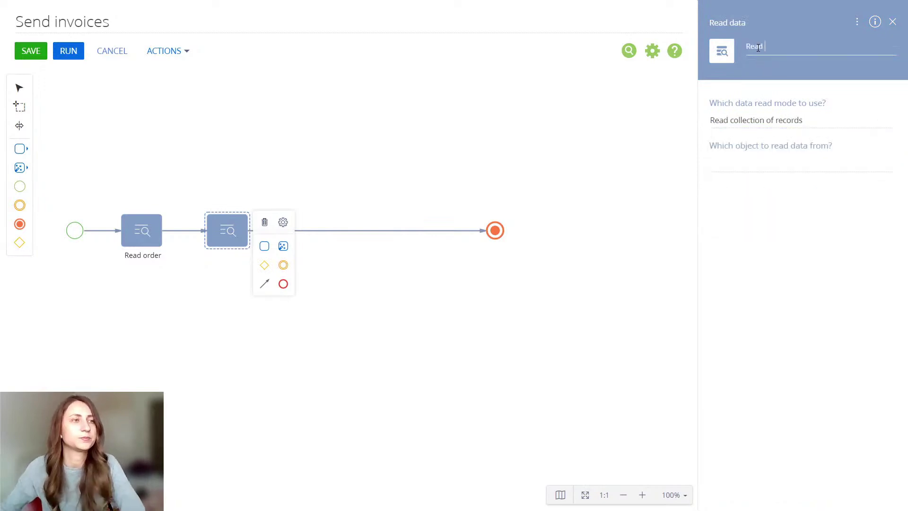
pyautogui.write('invoices')
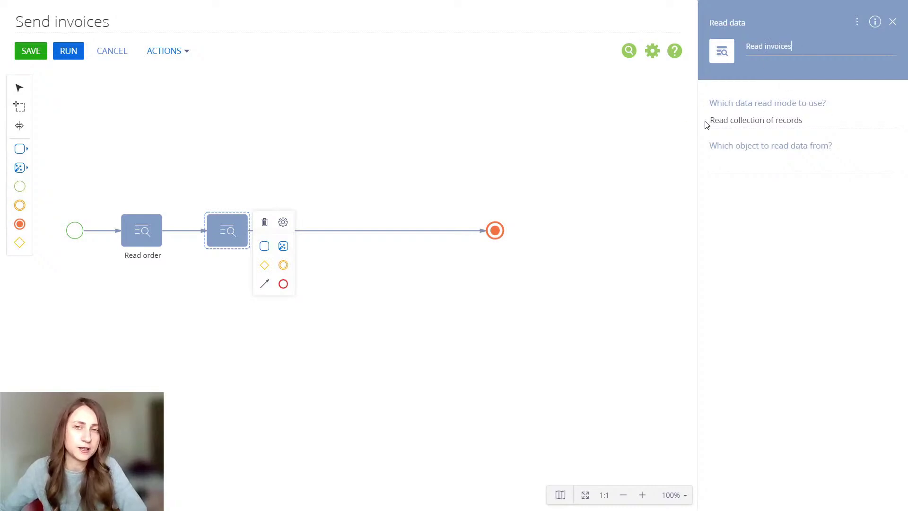
# Step: Keep Read collection of records as the Read invoices mode and choose Invoice as the object to read
pyautogui.click(829, 124)
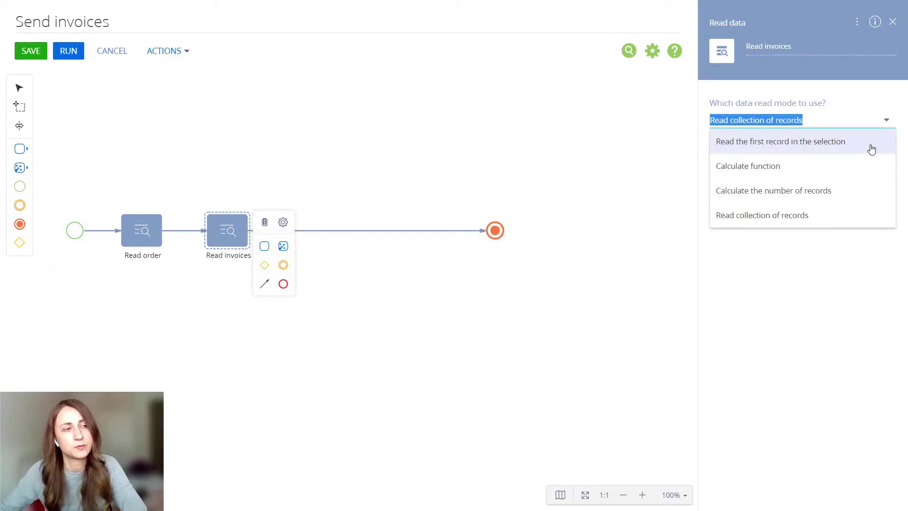
pyautogui.click(832, 226)
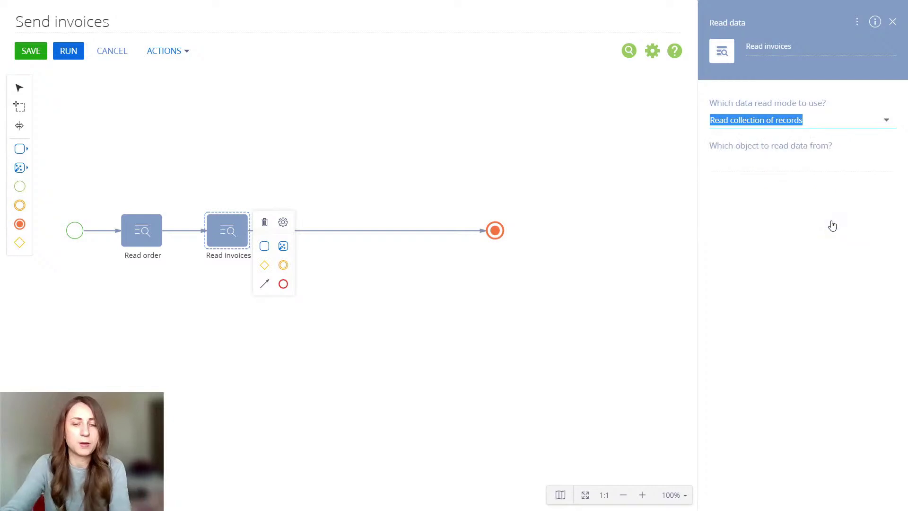
pyautogui.click(822, 165)
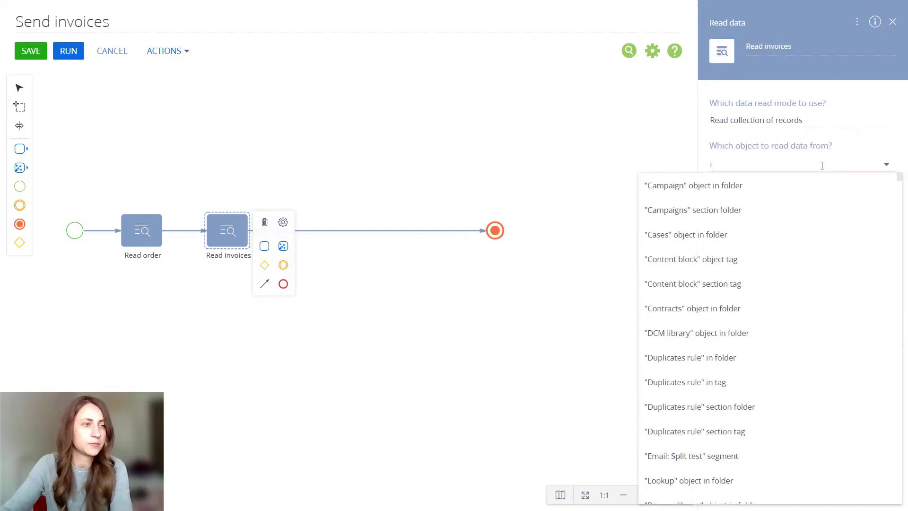
pyautogui.write('invo')
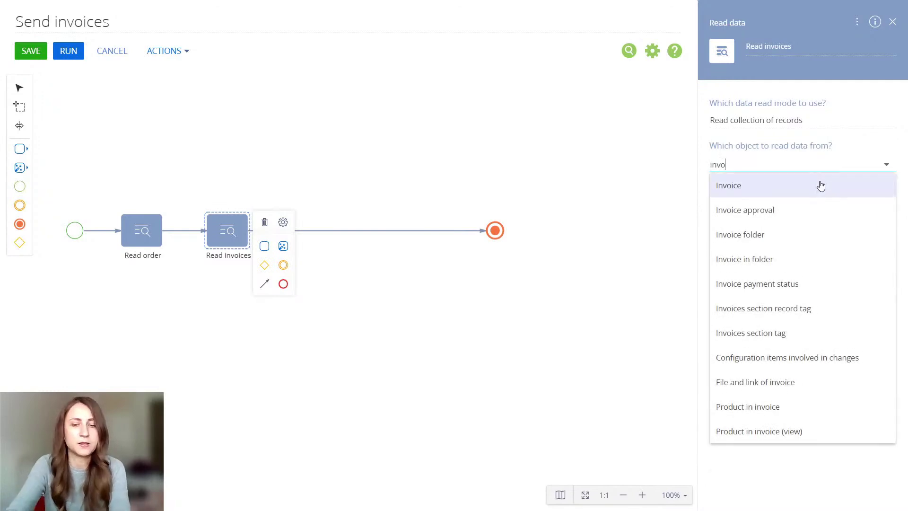
pyautogui.click(822, 185)
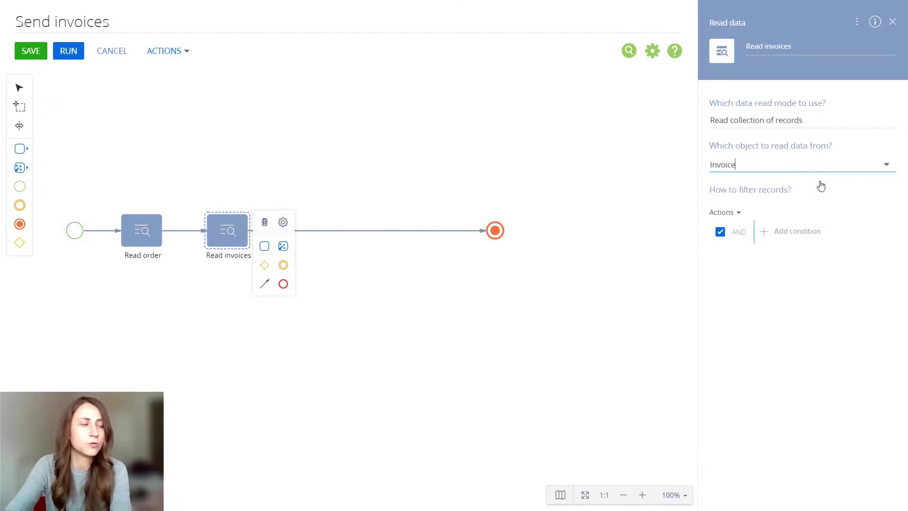
# Step: Filter the Read invoices element so that the Order column equals the OrderId process parameter
pyautogui.click(801, 236)
pyautogui.write('o')
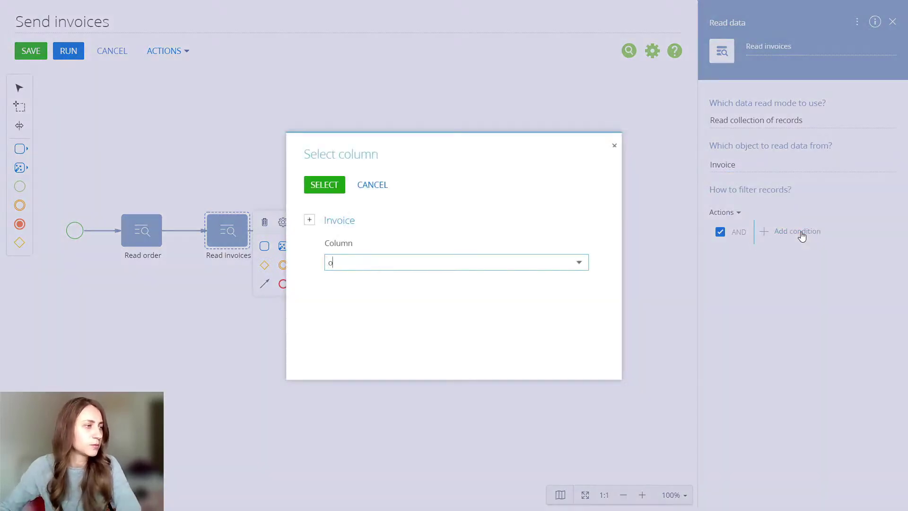
pyautogui.write('rder')
pyautogui.press('Return')
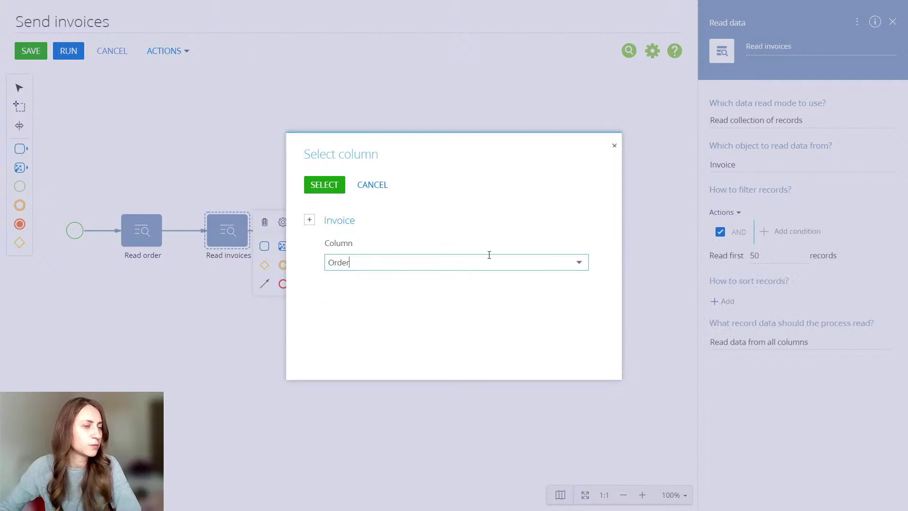
pyautogui.click(338, 192)
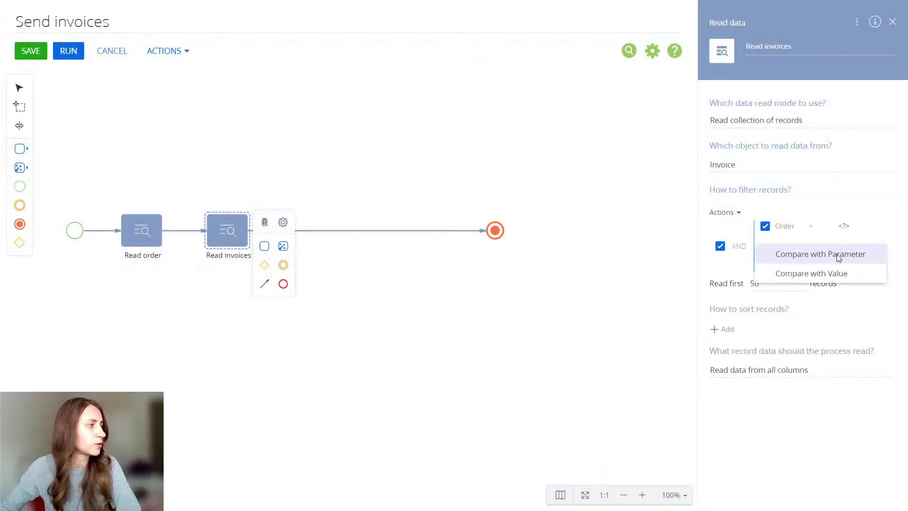
pyautogui.click(839, 257)
pyautogui.click(85, 134)
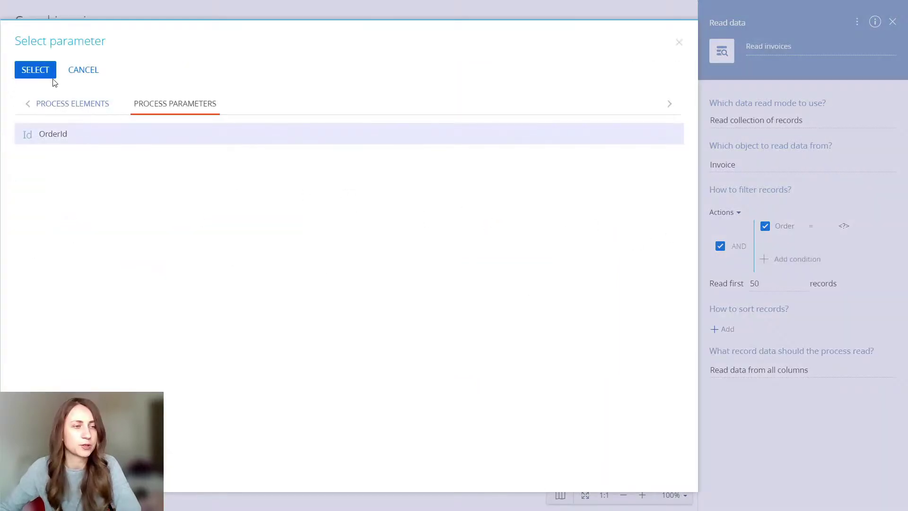
pyautogui.click(35, 70)
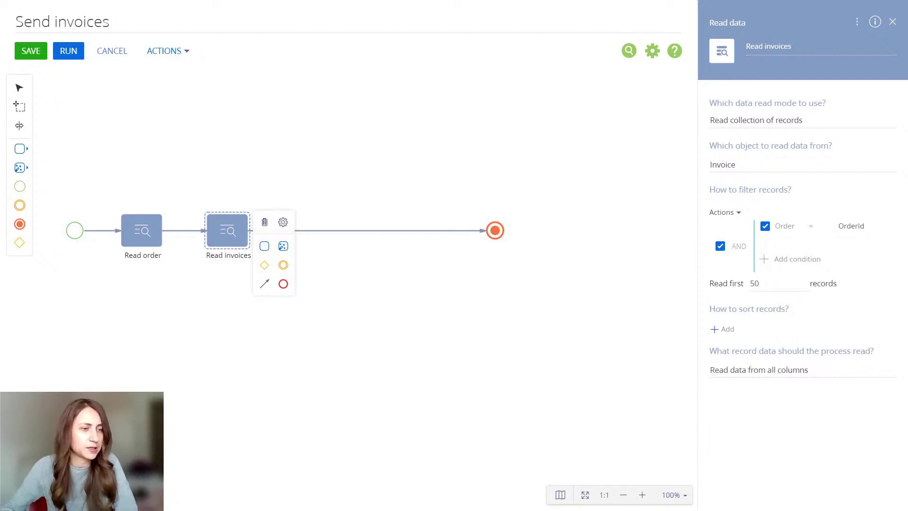
# Step: Make Read invoices read data from selected columns only, and add the Id column
pyautogui.click(832, 371)
pyautogui.click(816, 410)
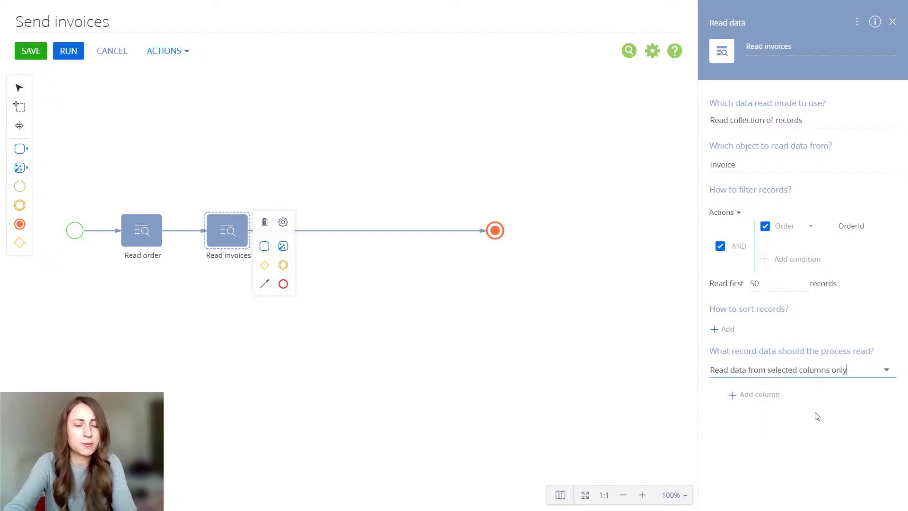
pyautogui.click(755, 394)
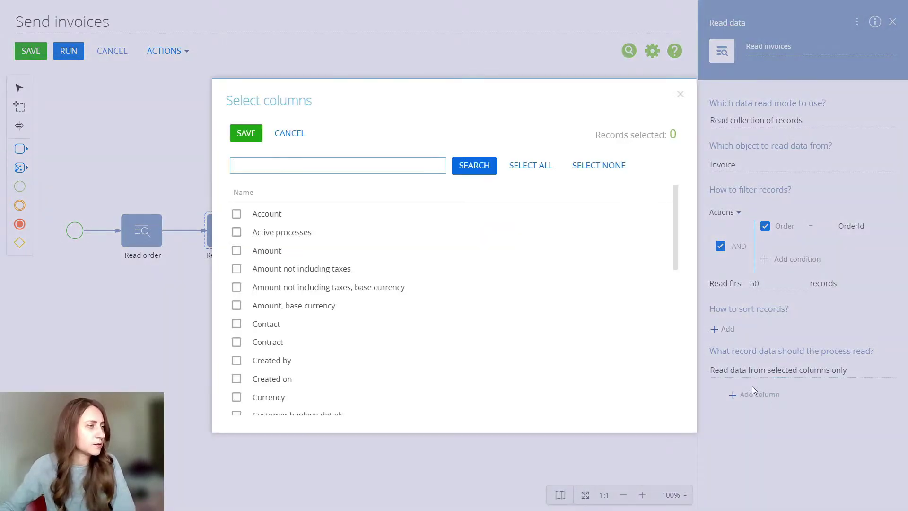
pyautogui.write('id')
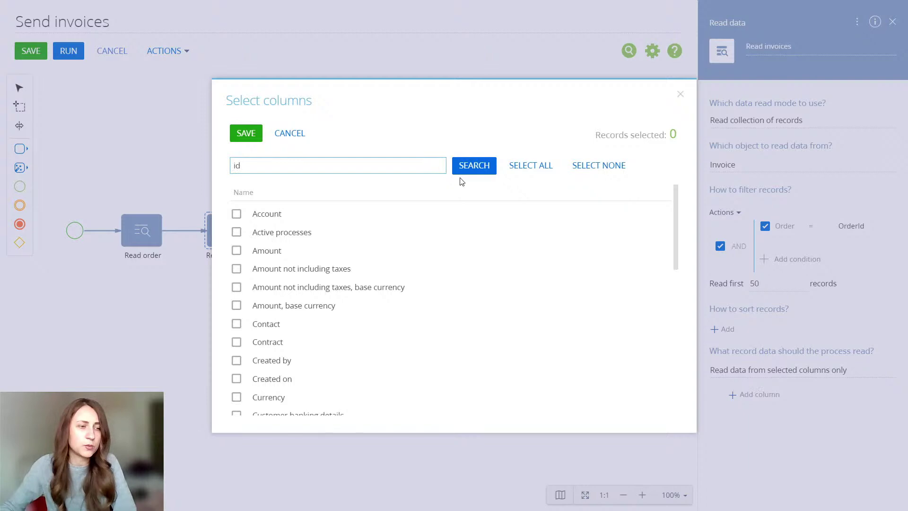
pyautogui.click(470, 166)
pyautogui.click(284, 214)
pyautogui.click(247, 136)
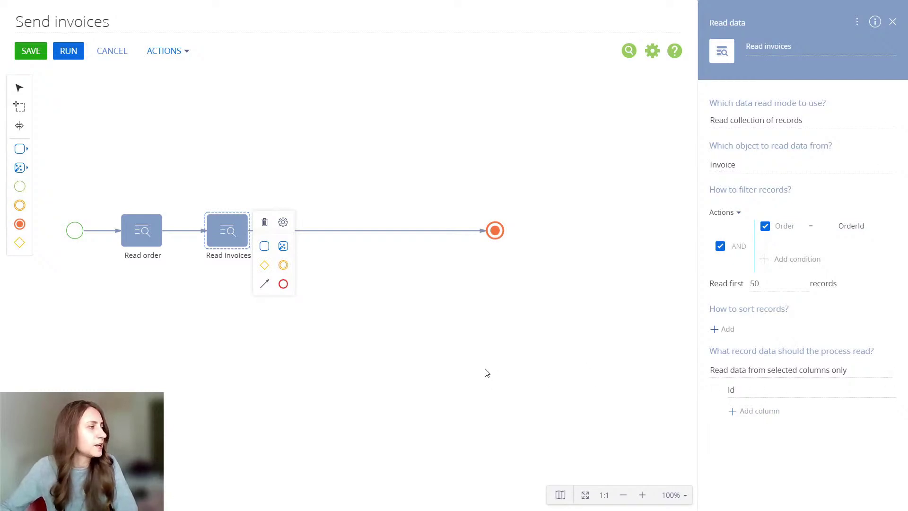
# Step: Move the Terminate event farther from Read invoices to make room in the flow and show the available system action elements
pyautogui.moveTo(495, 231); pyautogui.dragTo(567, 230)
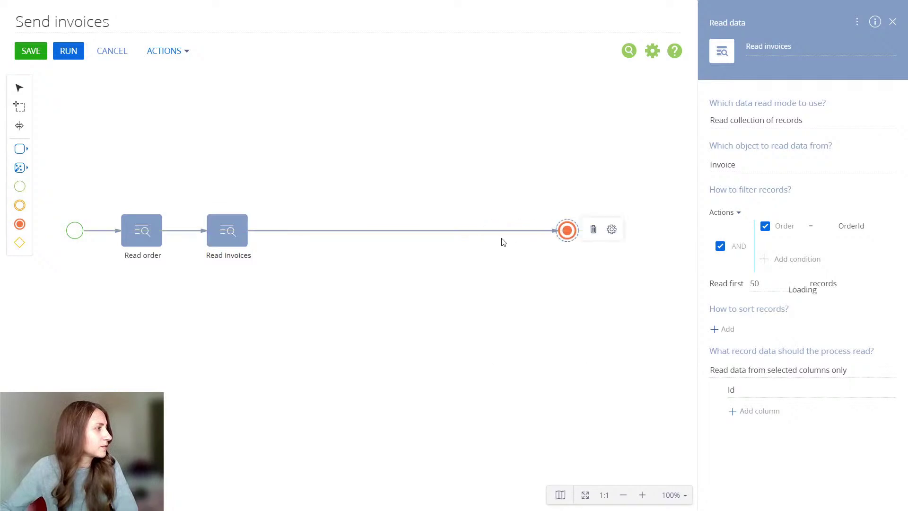
pyautogui.click(20, 149)
pyautogui.click(20, 171)
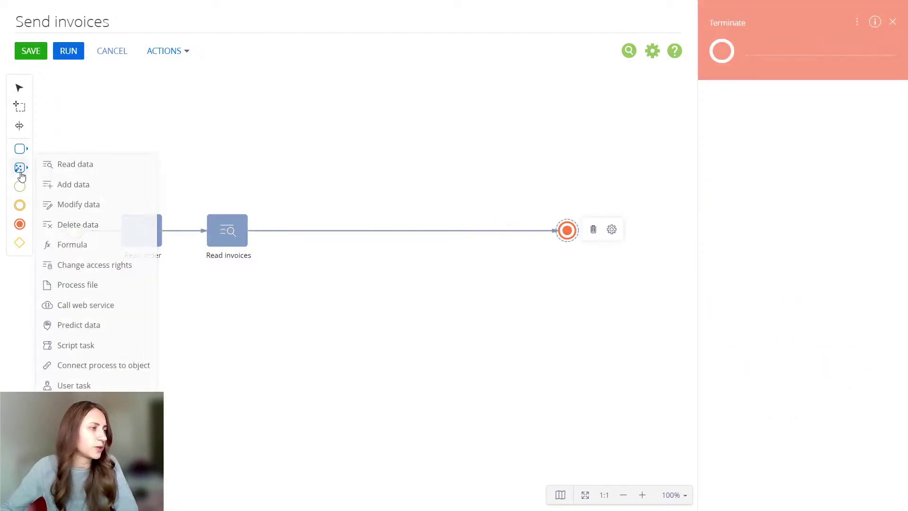
# Step: Add a Sub-process element after Read invoices and create a new process for it titled "Generate invoice"
pyautogui.moveTo(71, 385); pyautogui.dragTo(310, 231)
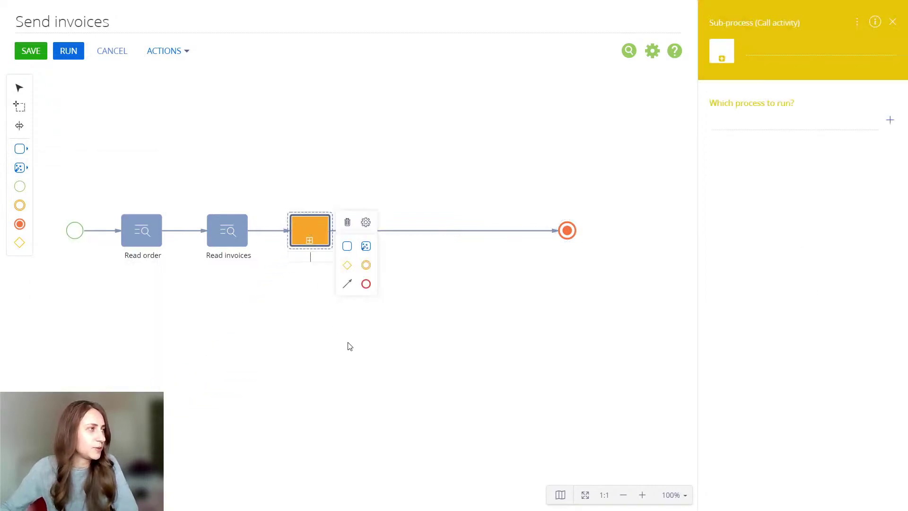
pyautogui.click(890, 122)
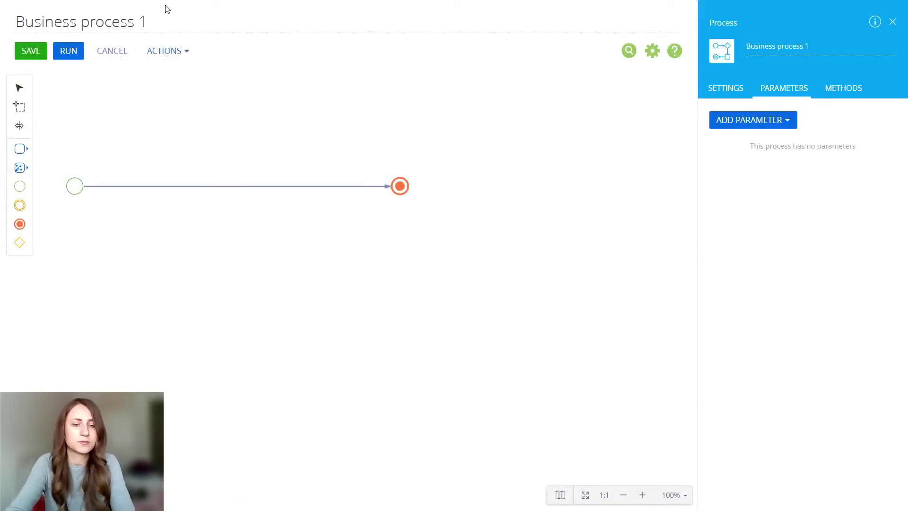
pyautogui.moveTo(147, 23); pyautogui.dragTo(16, 26)
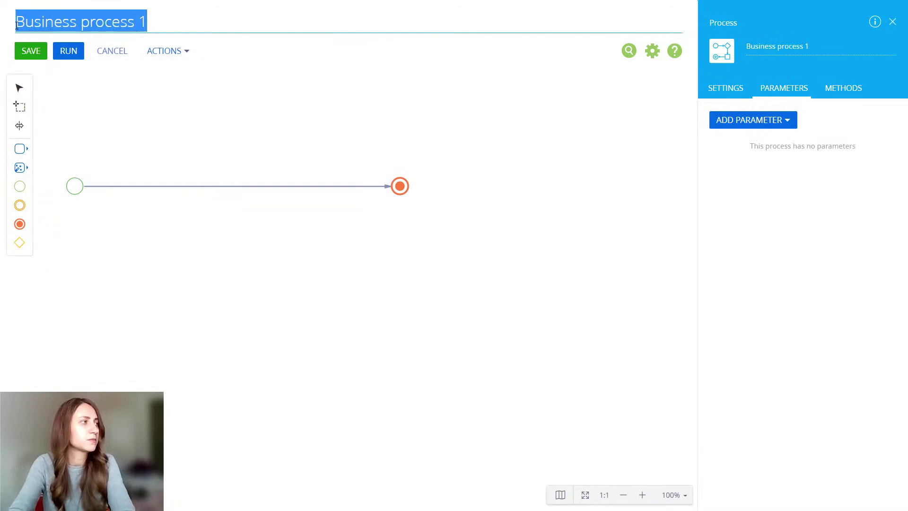
pyautogui.write('Generate')
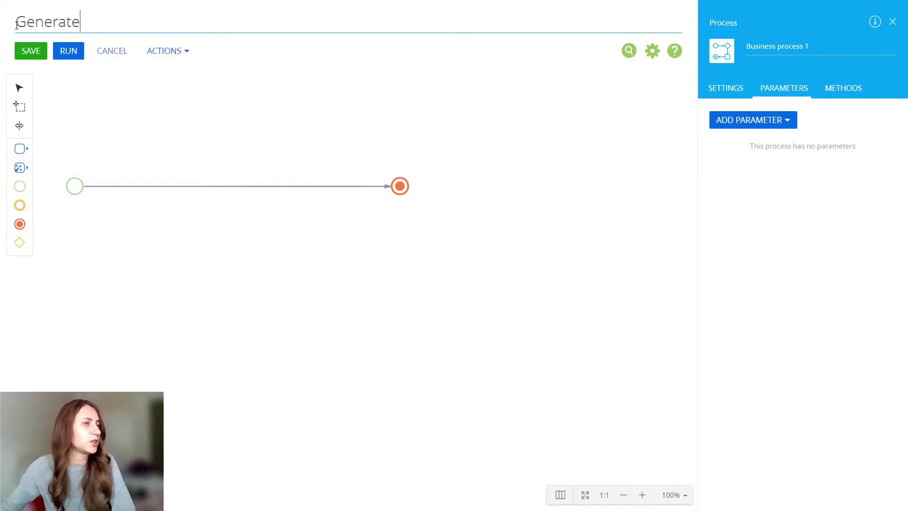
pyautogui.write(' invoice')
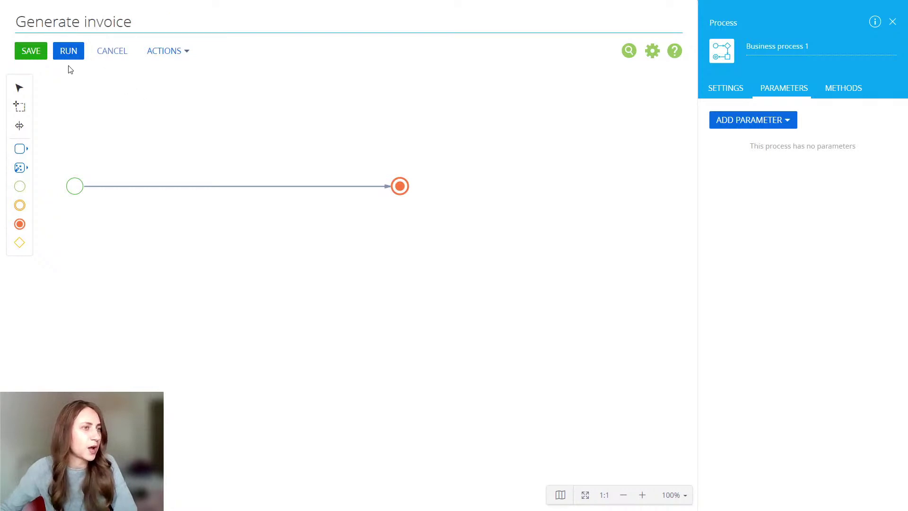
# Step: Add a Unique identifier process parameter titled "InvoiceId" and save the Generate invoice process
pyautogui.click(769, 119)
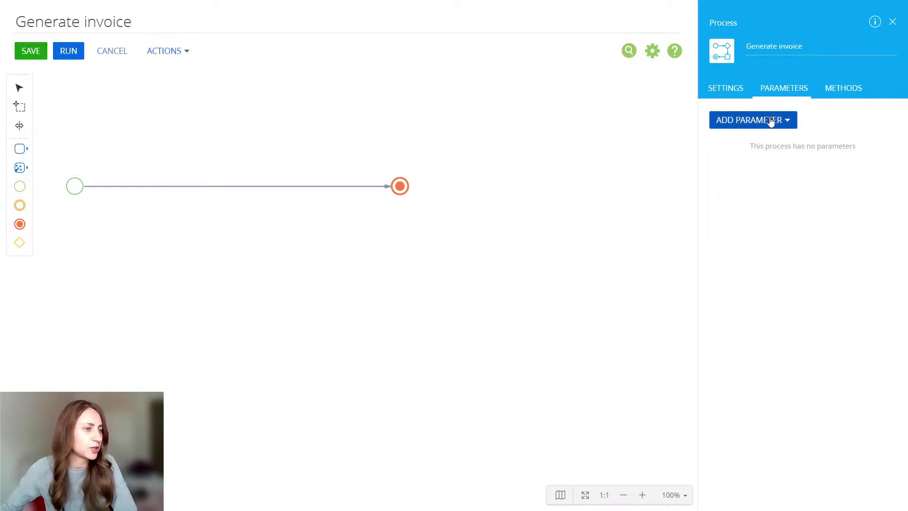
pyautogui.moveTo(757, 257)
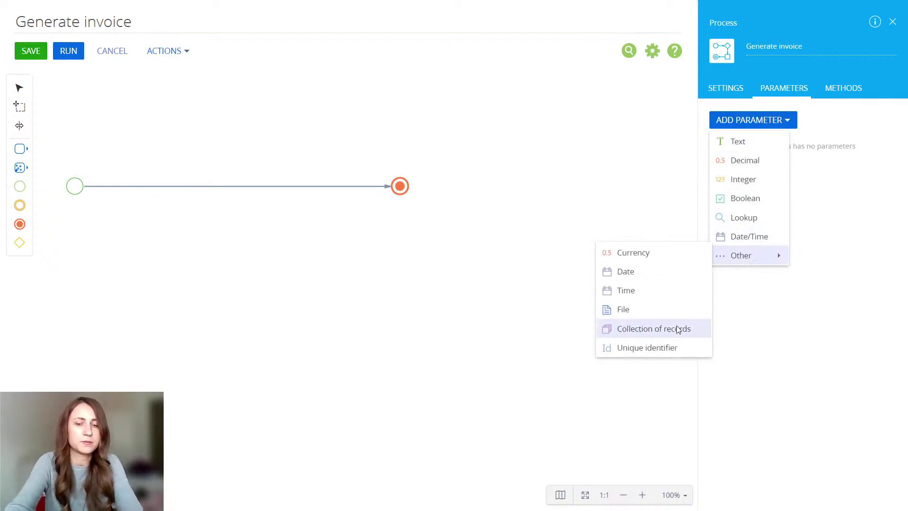
pyautogui.click(673, 349)
pyautogui.moveTo(763, 175); pyautogui.dragTo(688, 176)
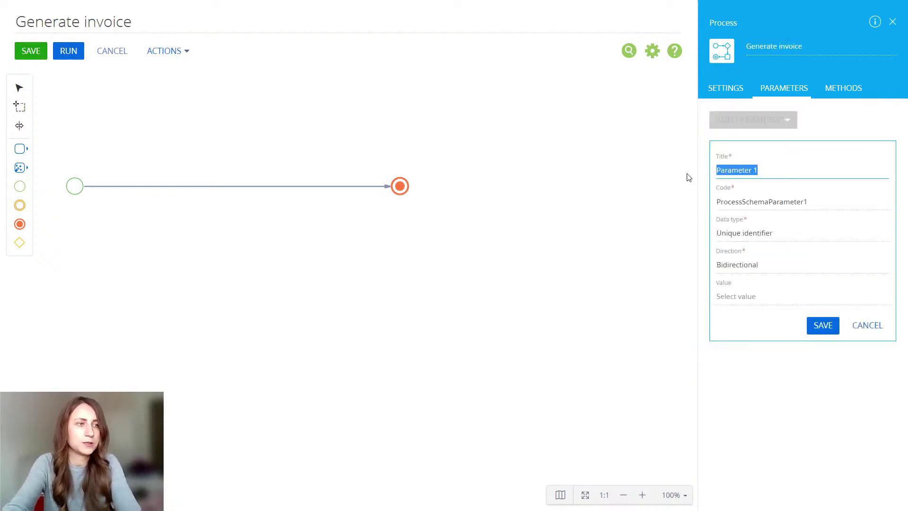
pyautogui.press('BackSpace')
pyautogui.write('Invoic')
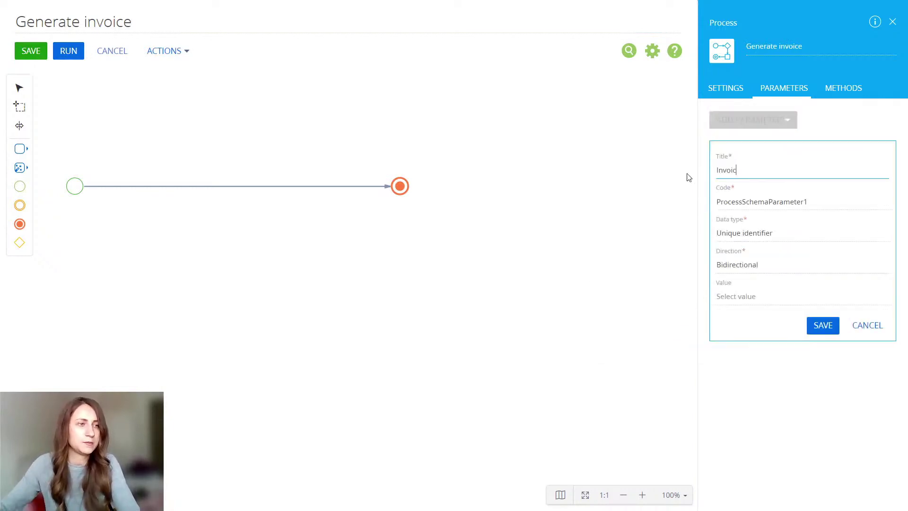
pyautogui.write('eID')
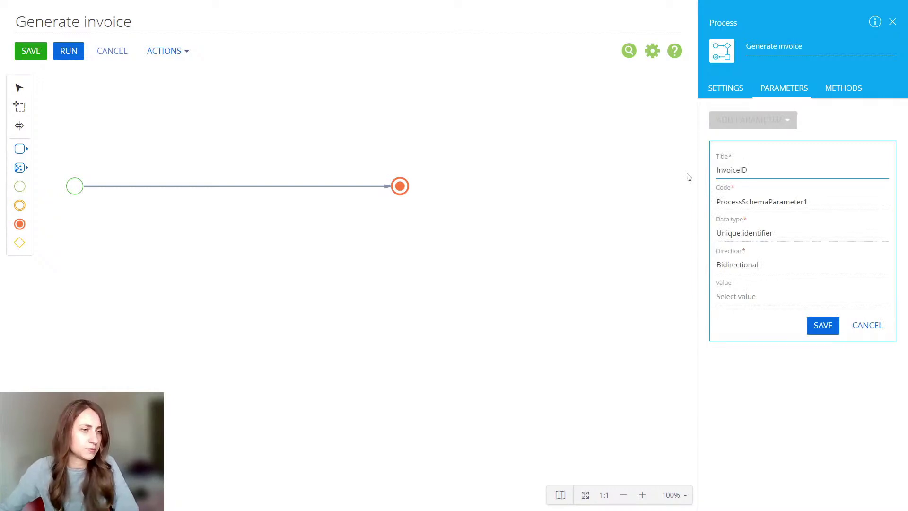
pyautogui.press('BackSpace')
pyautogui.write('d')
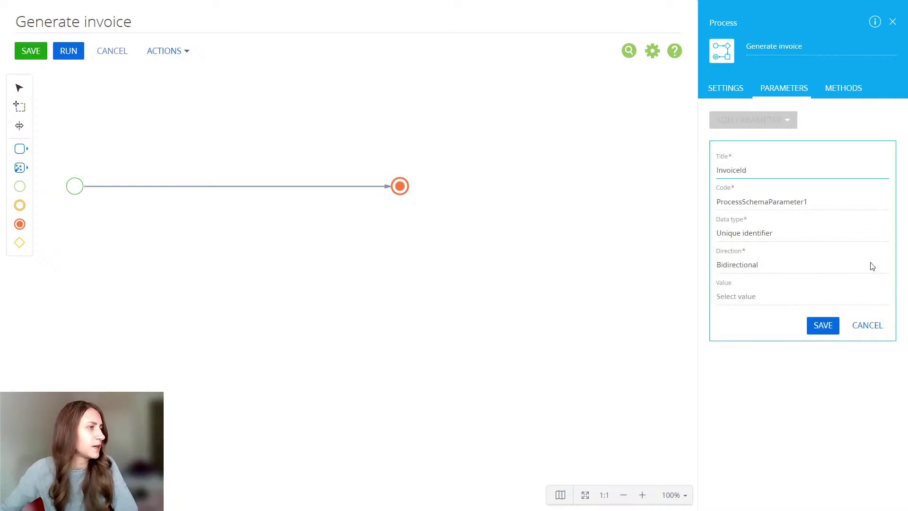
pyautogui.click(832, 334)
pyautogui.click(34, 50)
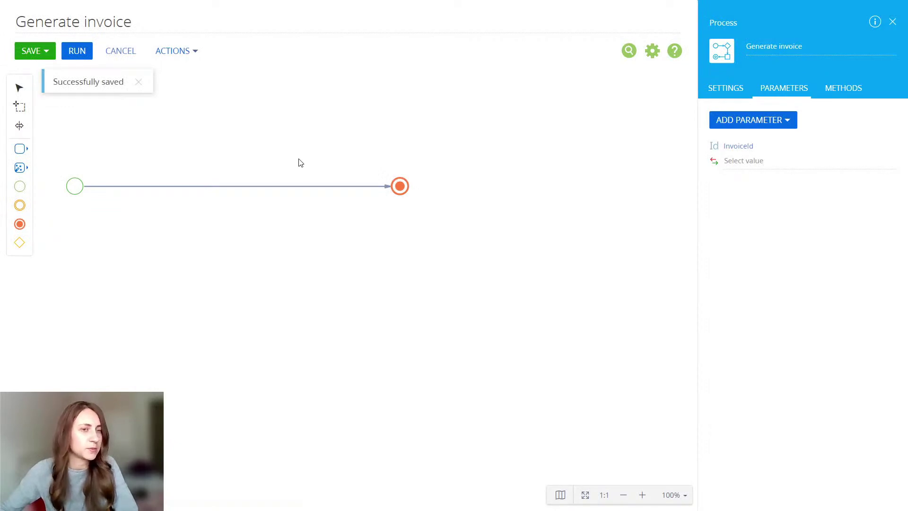
# Step: Move the Terminate event farther from the start event and add a Read data element titled "Read invoice" between them
pyautogui.moveTo(402, 187); pyautogui.dragTo(512, 187)
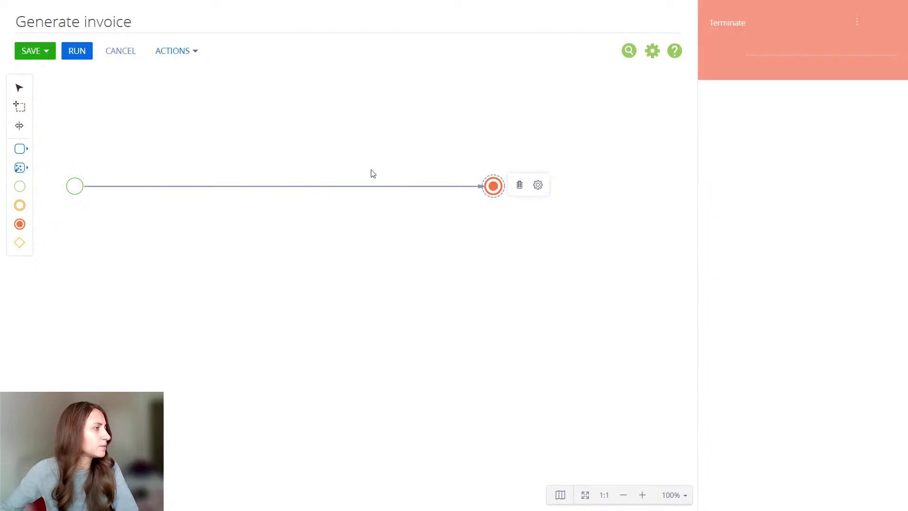
pyautogui.click(21, 169)
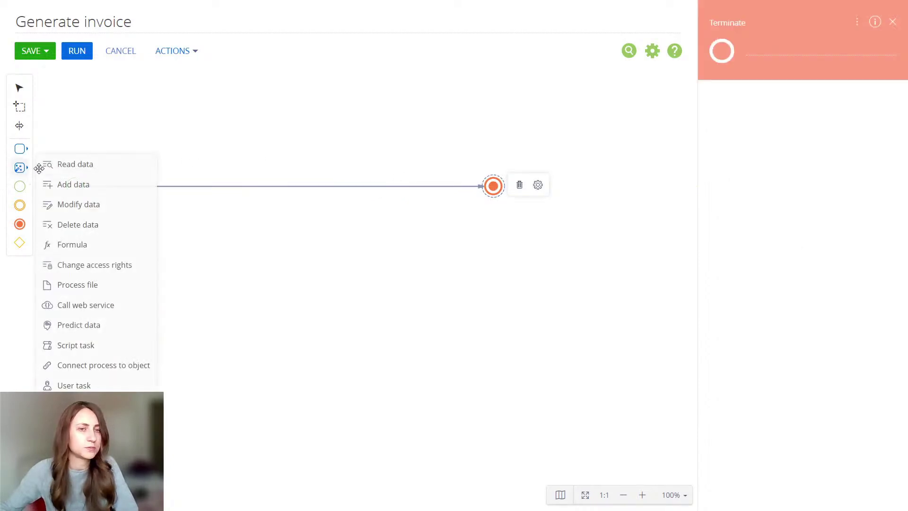
pyautogui.moveTo(40, 169); pyautogui.dragTo(137, 186)
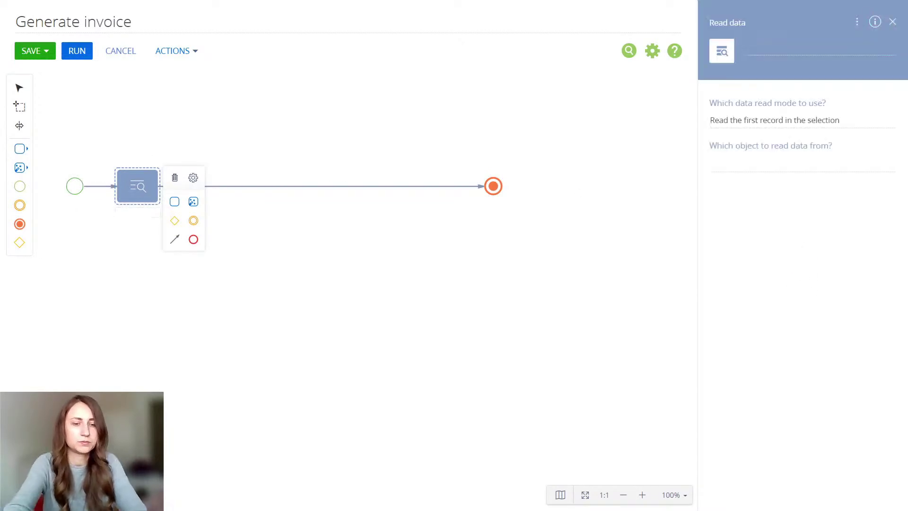
pyautogui.click(753, 46)
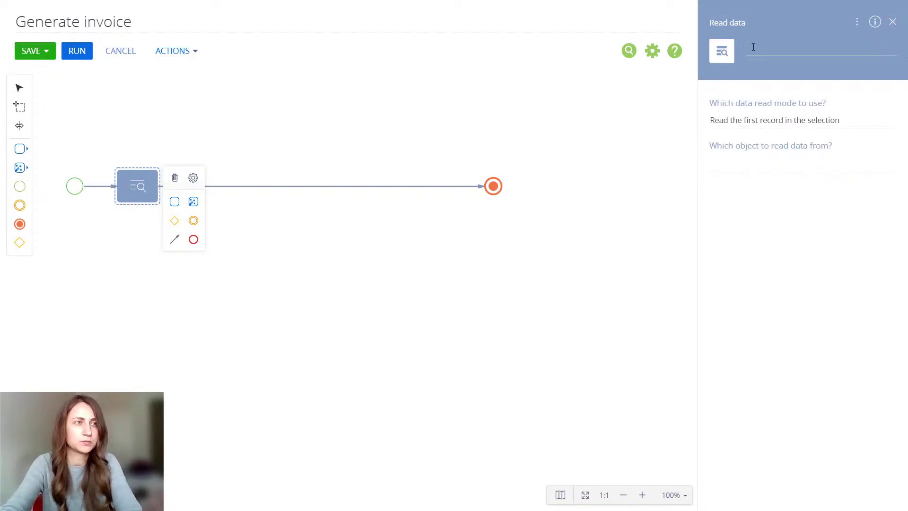
pyautogui.write('Read inv')
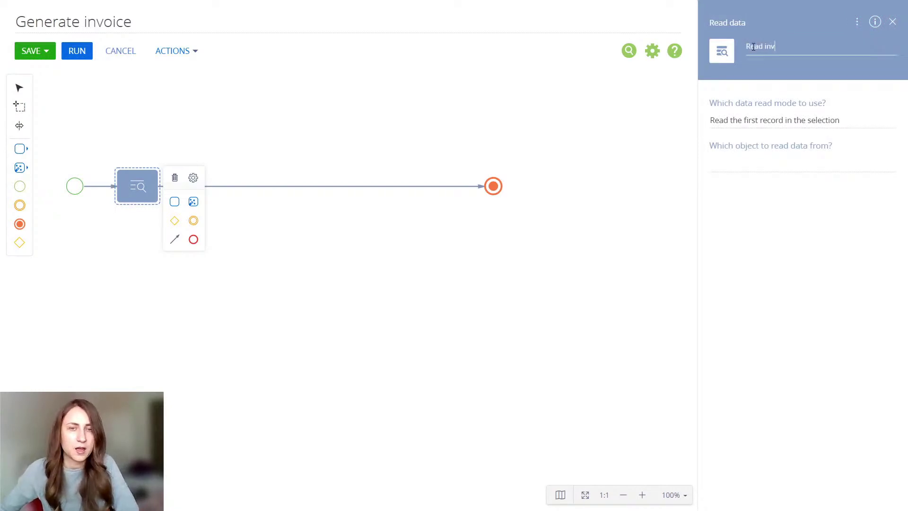
pyautogui.write('oice')
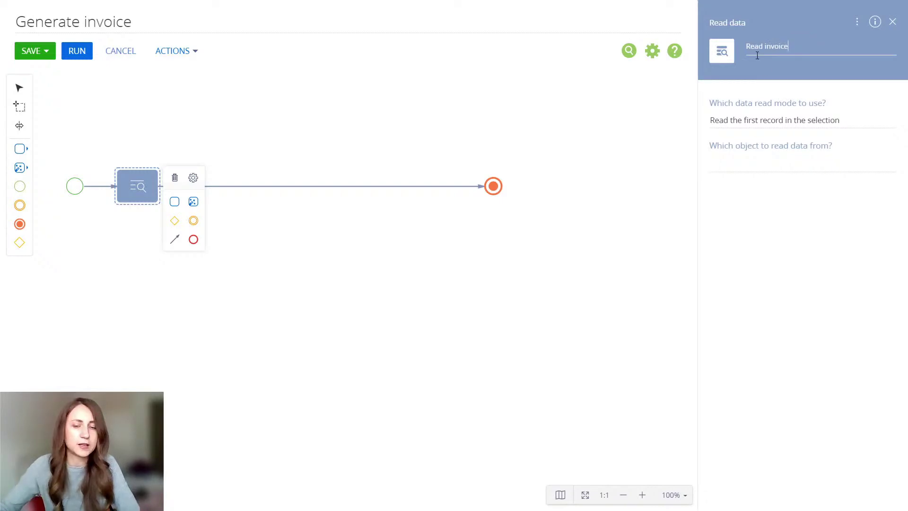
# Step: Set the Read invoice element to read data from the Invoice object
pyautogui.click(781, 167)
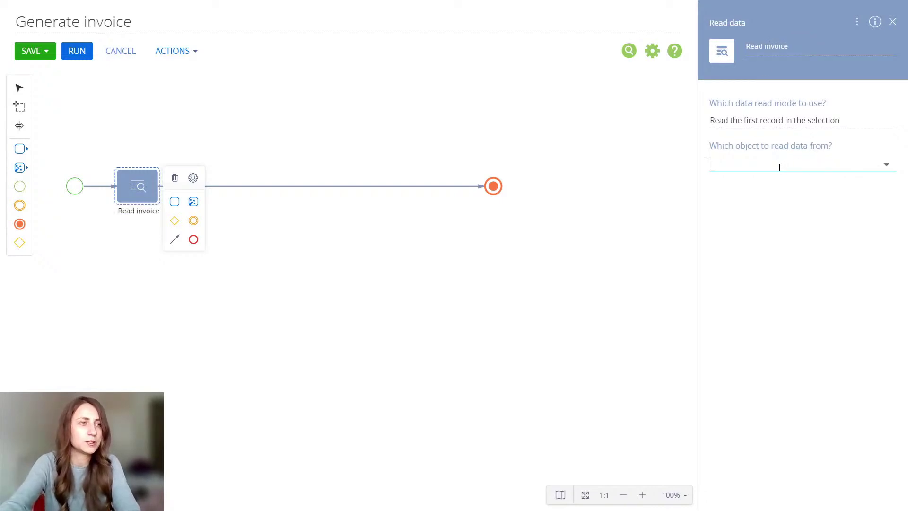
pyautogui.write('invoi')
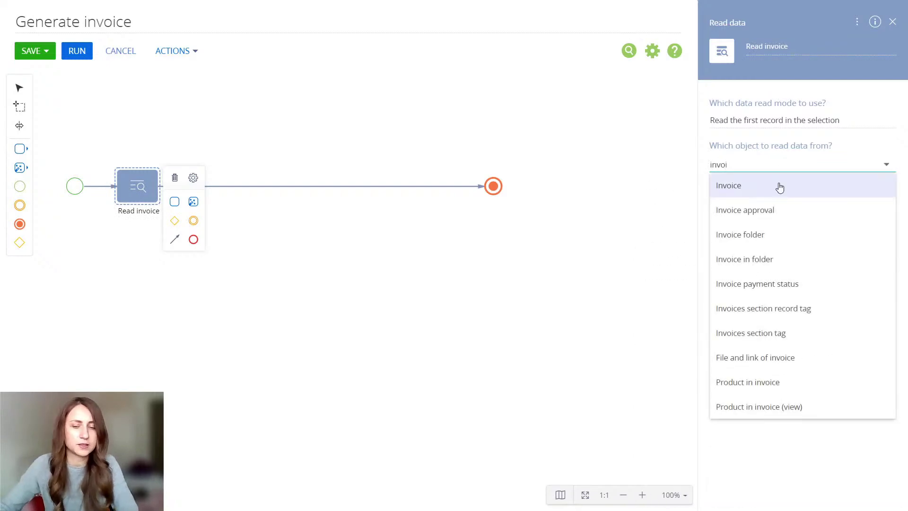
pyautogui.click(781, 186)
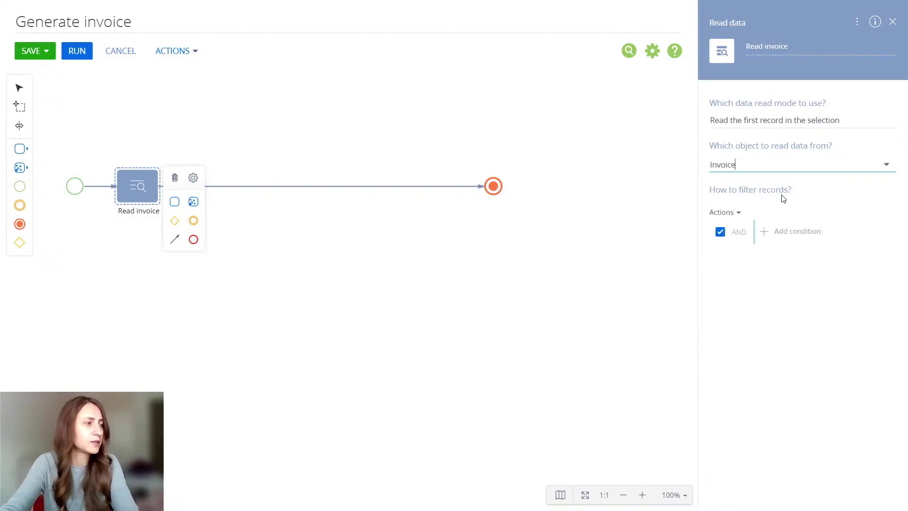
# Step: Filter the invoice records by comparing the Id column with the InvoiceId process parameter
pyautogui.click(787, 230)
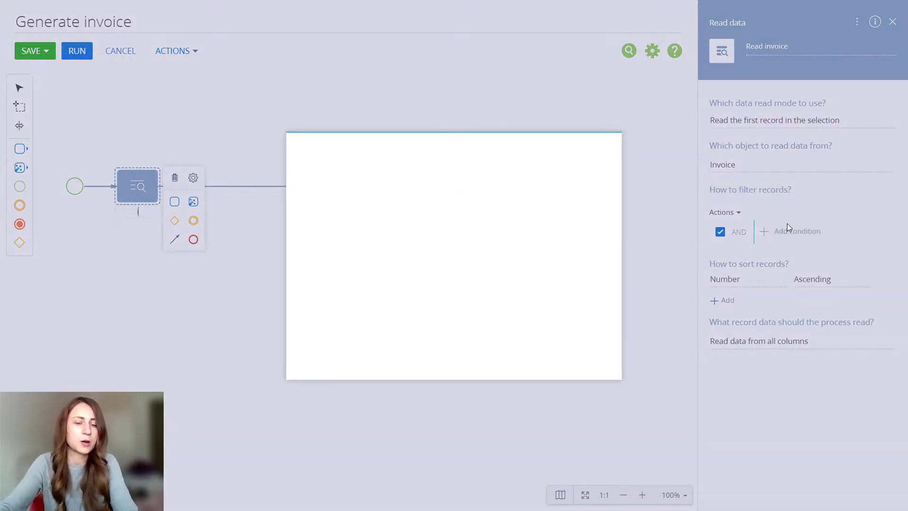
pyautogui.write('d')
pyautogui.press('BackSpace')
pyautogui.write('id')
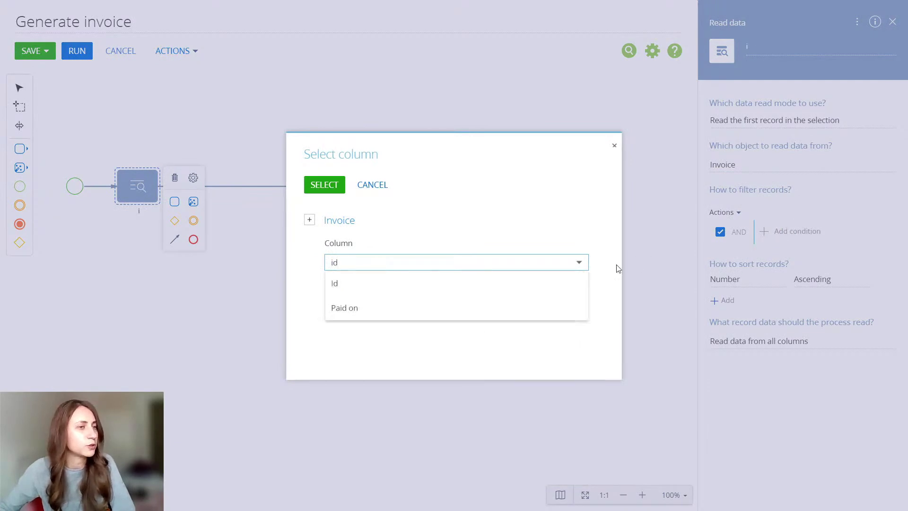
pyautogui.click(529, 286)
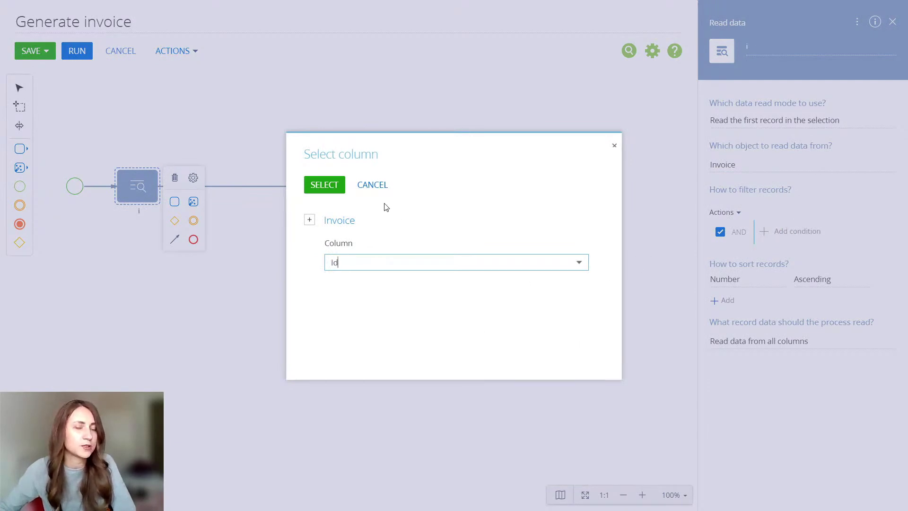
pyautogui.click(325, 185)
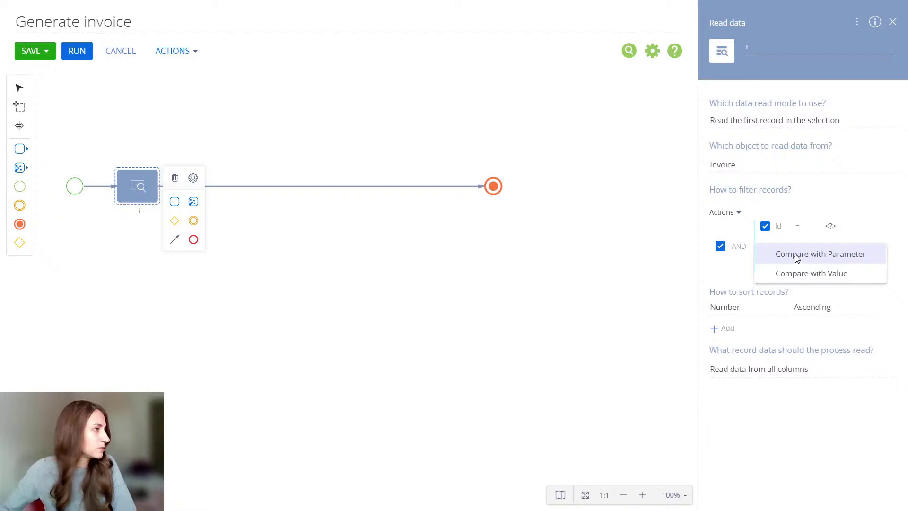
pyautogui.click(797, 256)
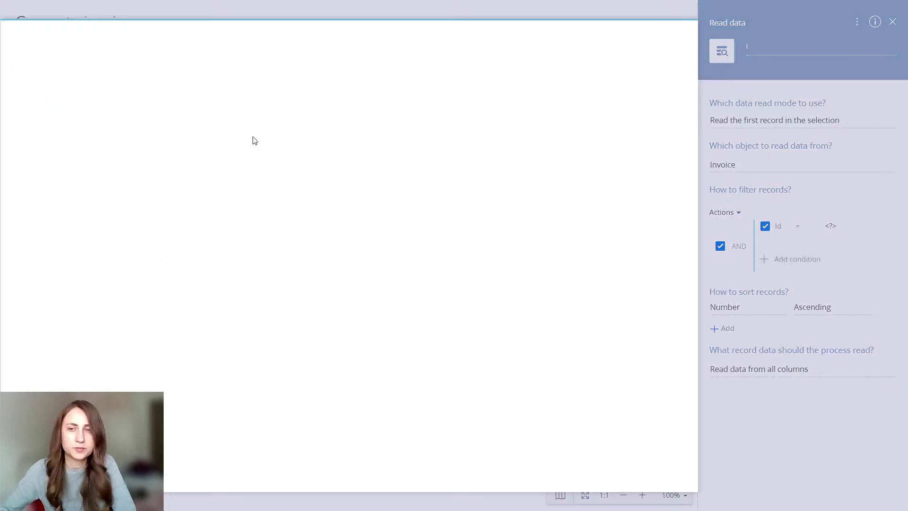
pyautogui.click(35, 70)
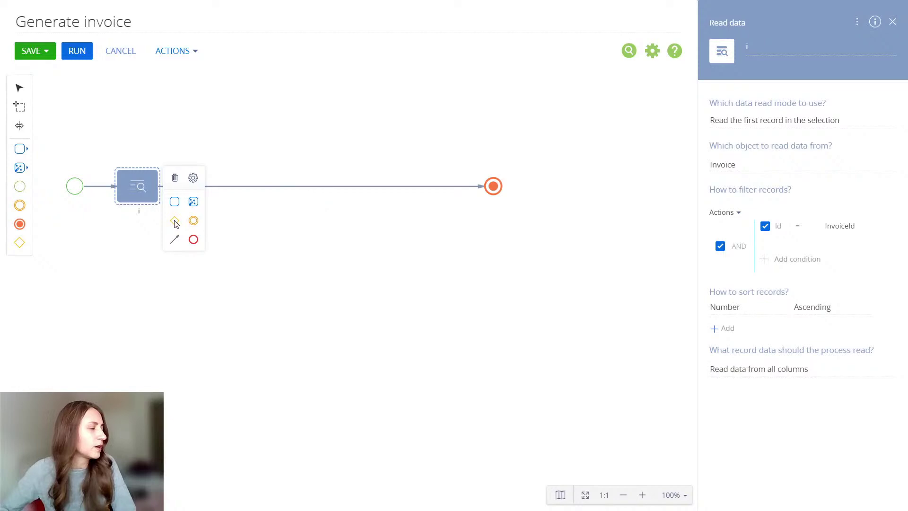
# Step: Add a second Read data element after the first and retitle the first one "Read invoice"
pyautogui.click(22, 168)
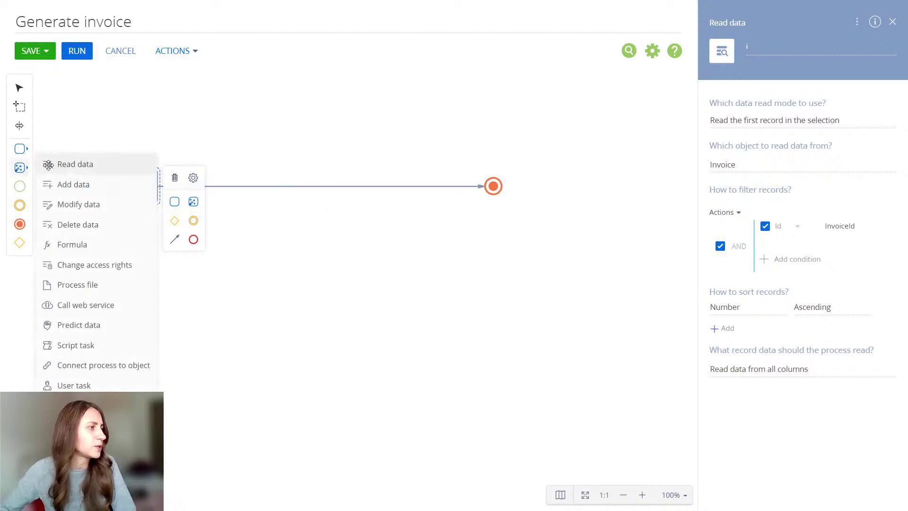
pyautogui.moveTo(47, 164); pyautogui.dragTo(232, 187)
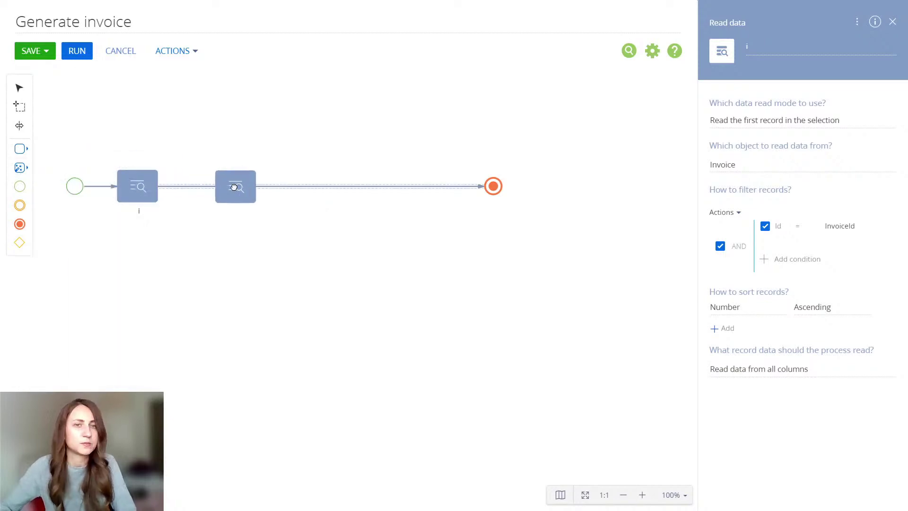
pyautogui.click(135, 188)
pyautogui.doubleClick(760, 49)
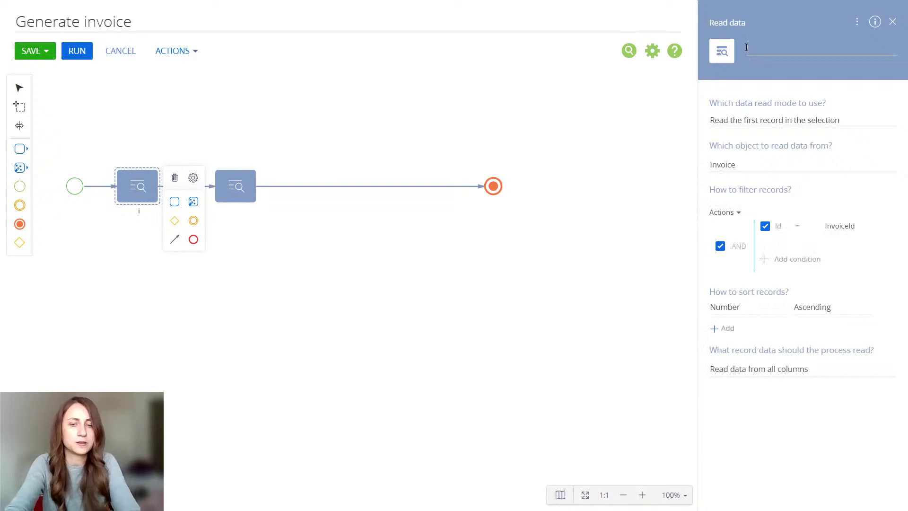
pyautogui.press('BackSpace')
pyautogui.write('Read invoice')
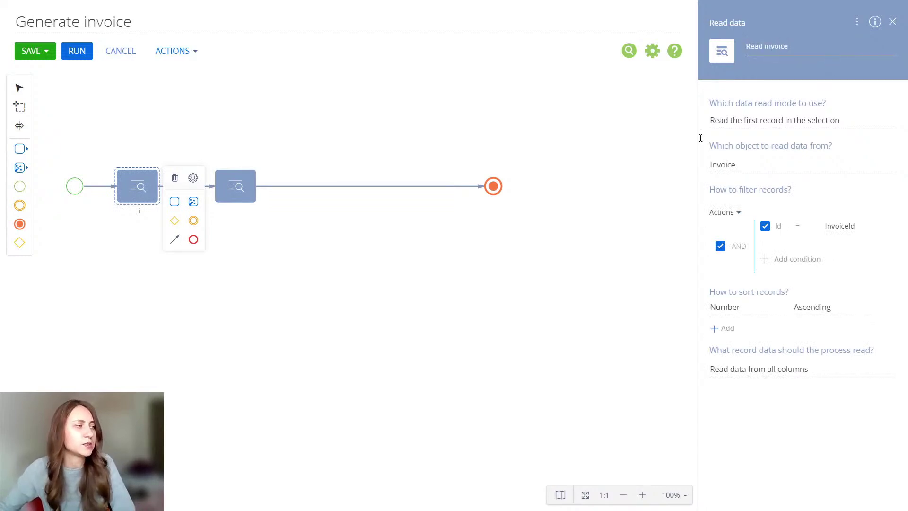
pyautogui.click(433, 161)
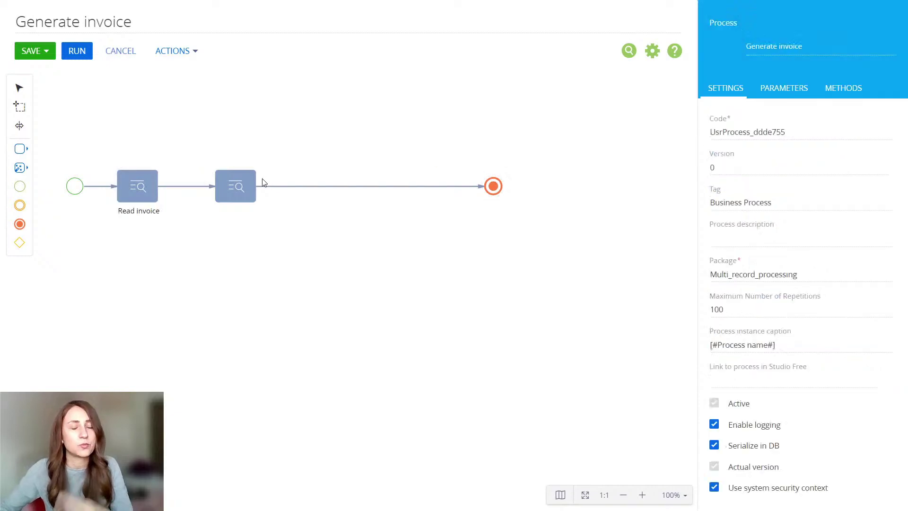
# Step: Title the second Read data element "Count number of attachments"
pyautogui.click(238, 195)
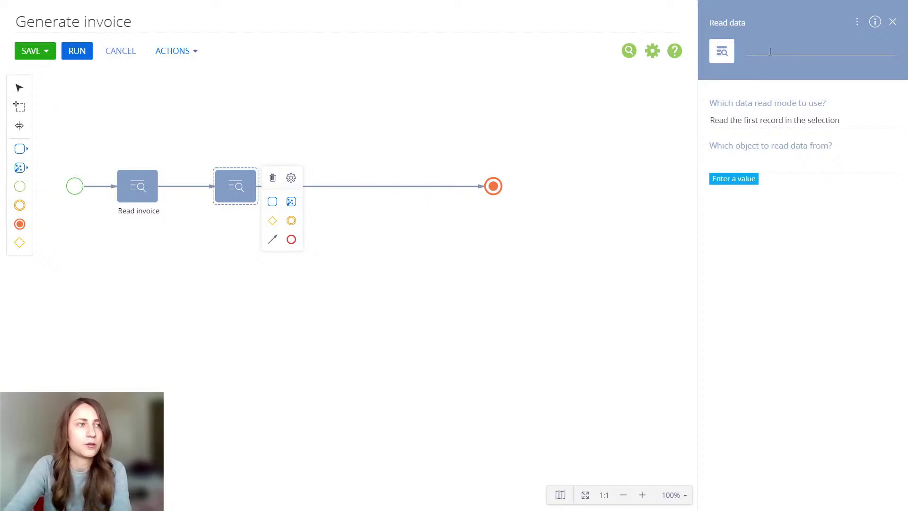
pyautogui.write('COun')
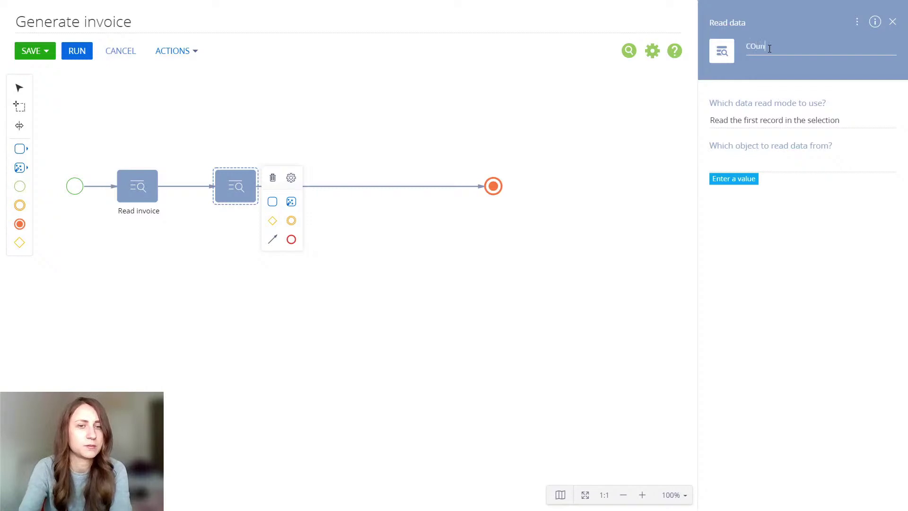
pyautogui.press('BackSpace')
pyautogui.press('BackSpace')
pyautogui.press('BackSpace')
pyautogui.write('ount')
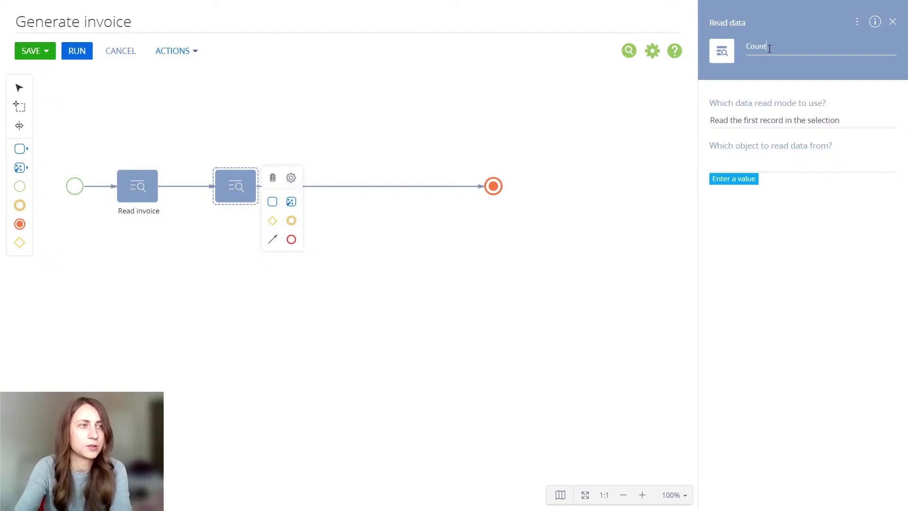
pyautogui.write(' number')
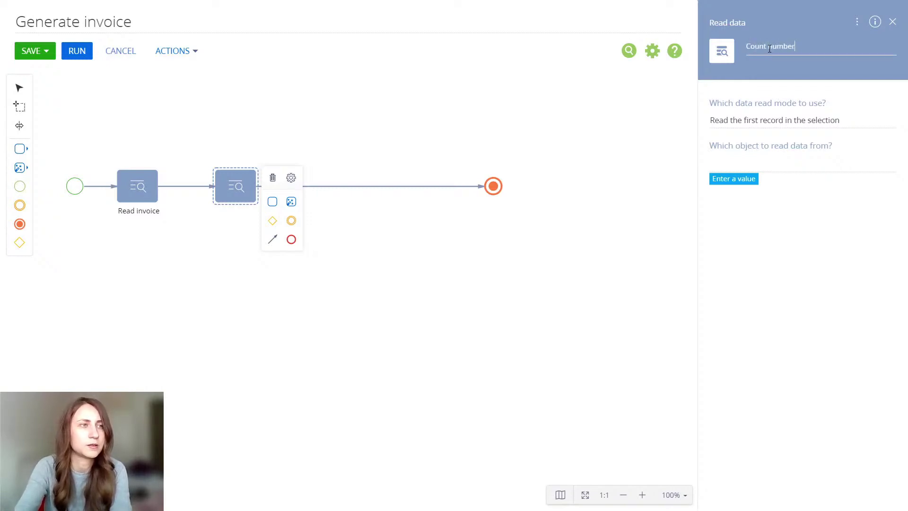
pyautogui.write(' of act')
pyautogui.press('BackSpace')
pyautogui.press('BackSpace')
pyautogui.press('BackSpace')
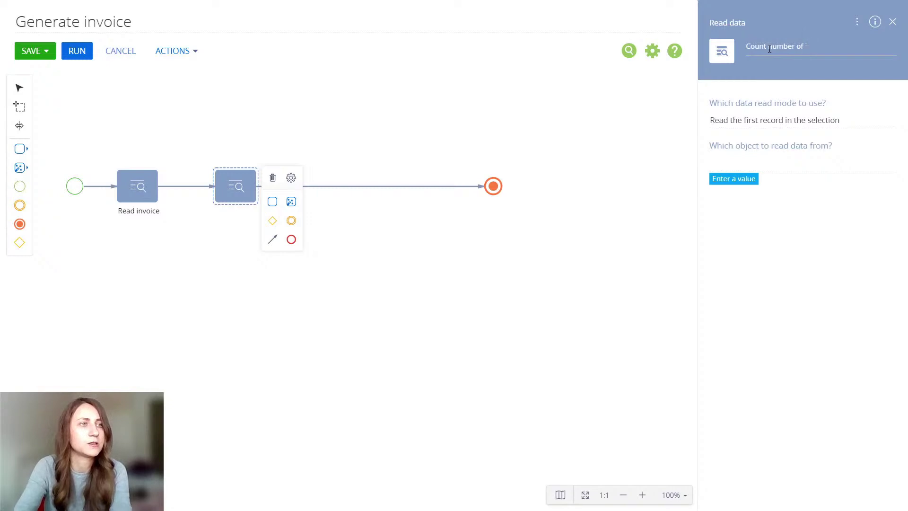
pyautogui.write('attachm')
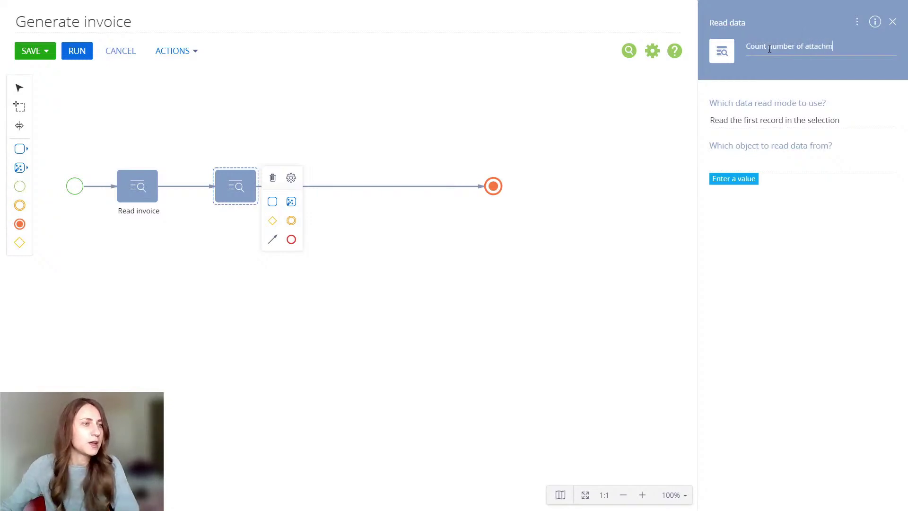
pyautogui.write('ents')
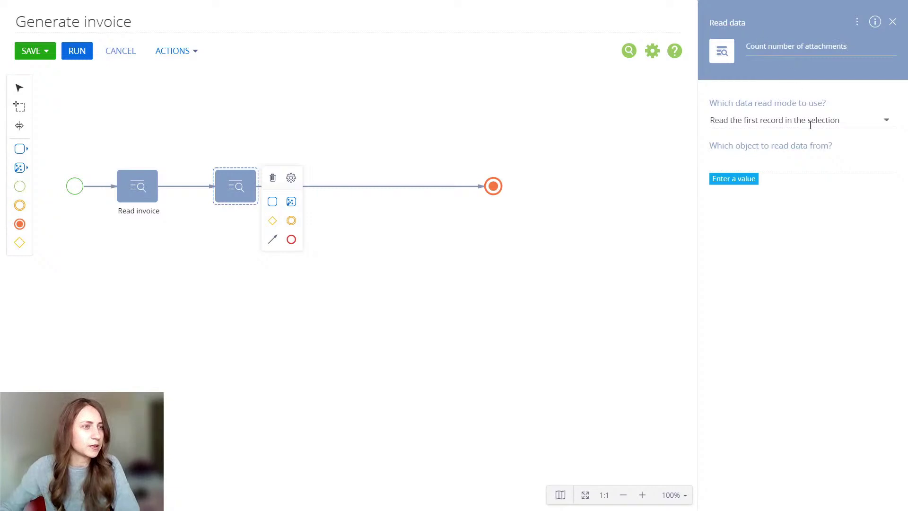
# Step: Set the Count number of attachments element to calculate the number of records in the File and link of invoice object
pyautogui.click(798, 122)
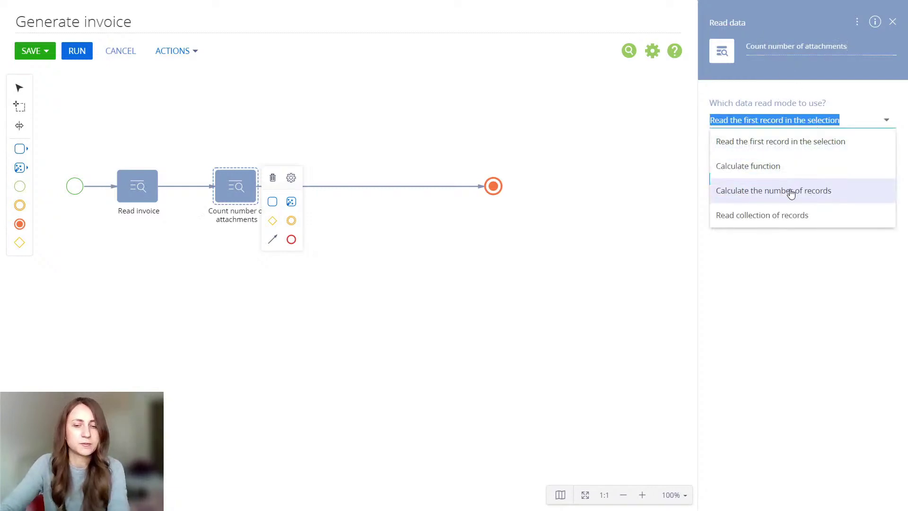
pyautogui.click(807, 196)
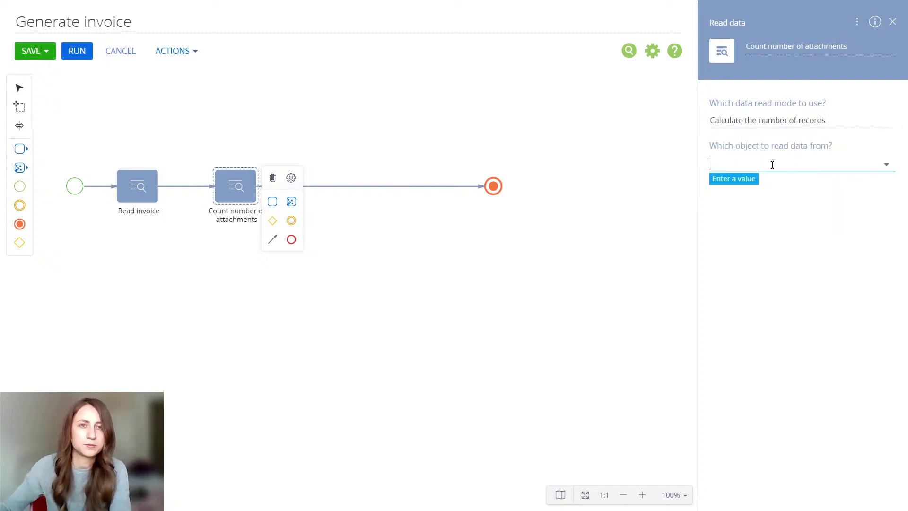
pyautogui.click(773, 165)
pyautogui.write('inv')
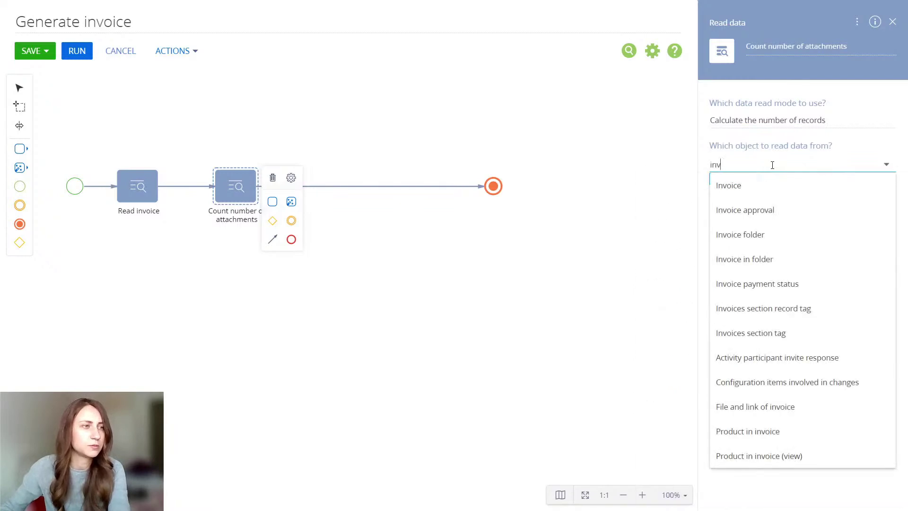
pyautogui.click(768, 182)
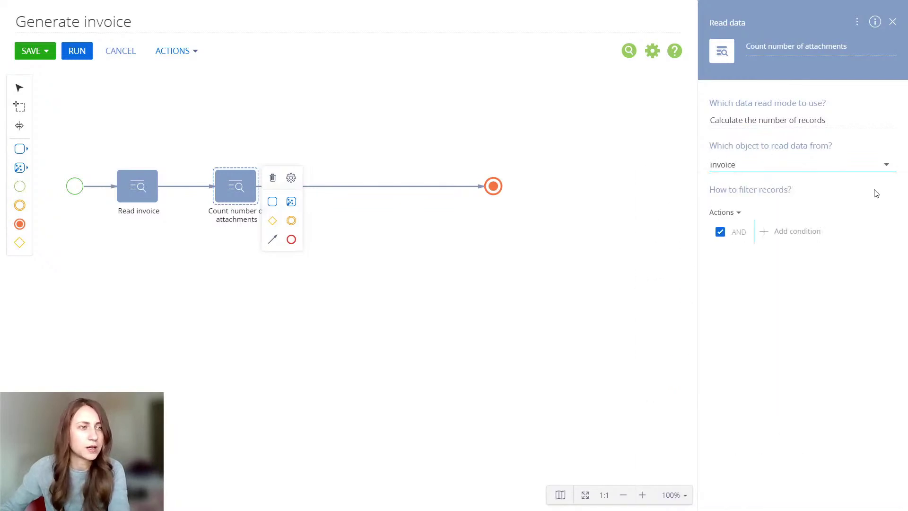
pyautogui.click(761, 165)
pyautogui.write('at')
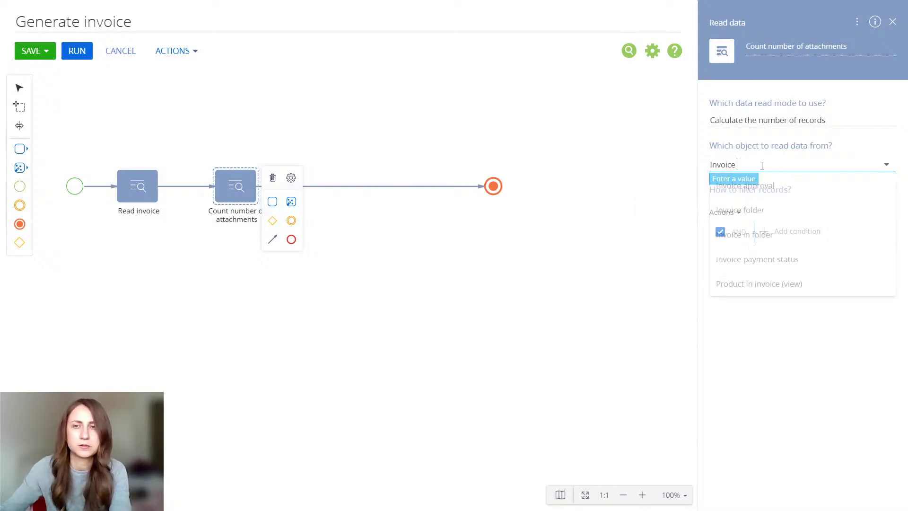
pyautogui.press('BackSpace')
pyautogui.press('BackSpace')
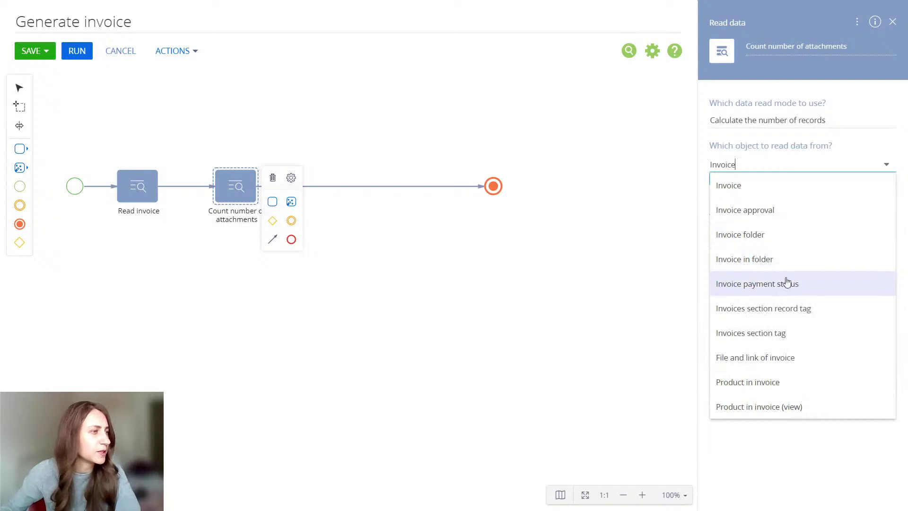
pyautogui.click(790, 358)
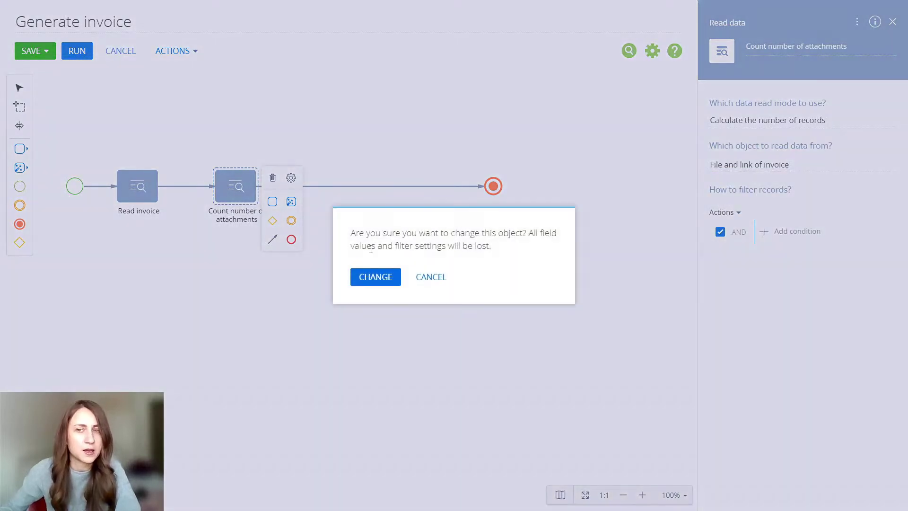
pyautogui.click(369, 279)
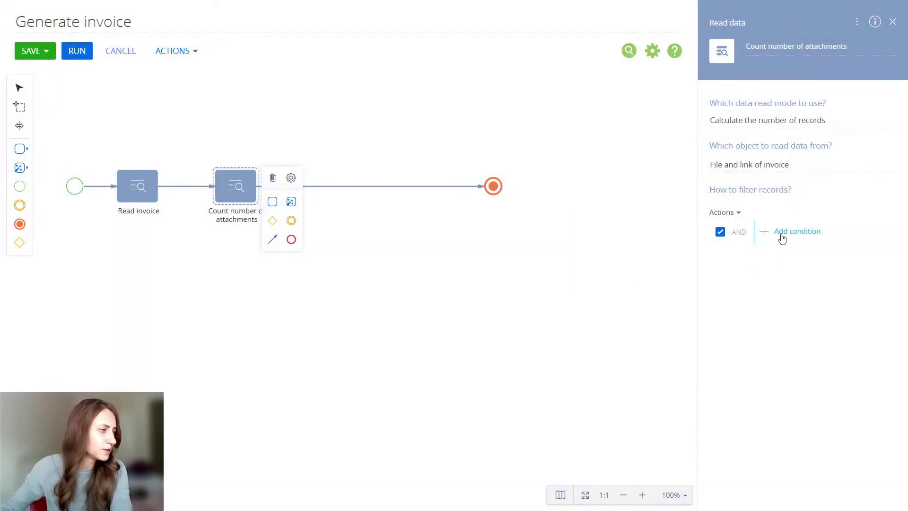
# Step: Filter the attachment records by comparing the Invoice column with the InvoiceId process parameter
pyautogui.click(782, 237)
pyautogui.write('in')
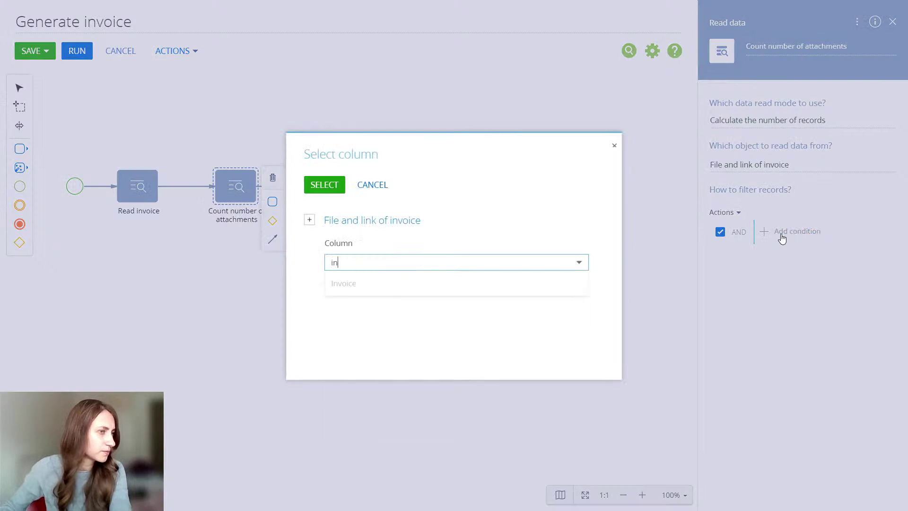
pyautogui.click(525, 287)
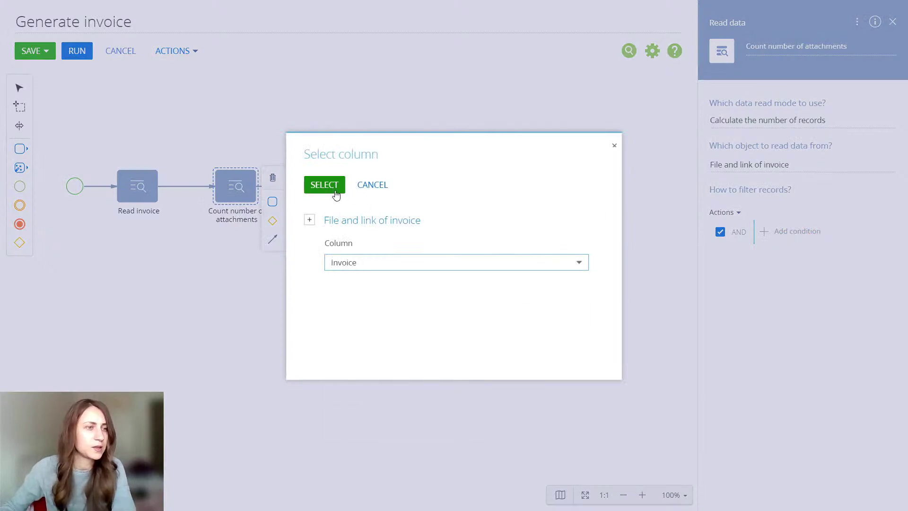
pyautogui.click(334, 189)
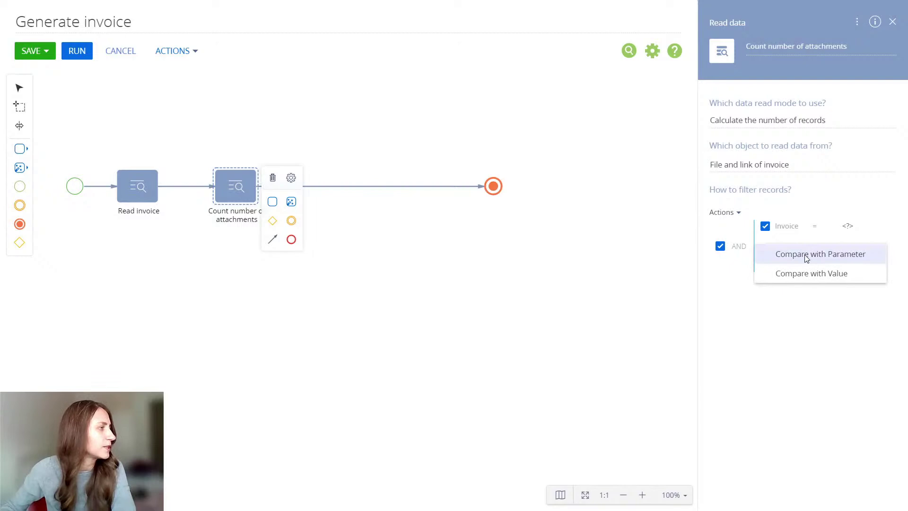
pyautogui.click(805, 255)
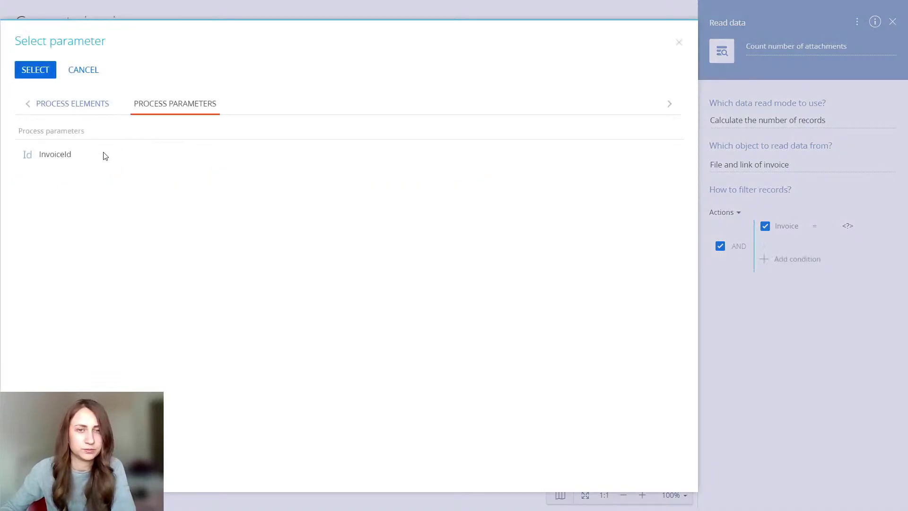
pyautogui.click(103, 154)
pyautogui.click(50, 69)
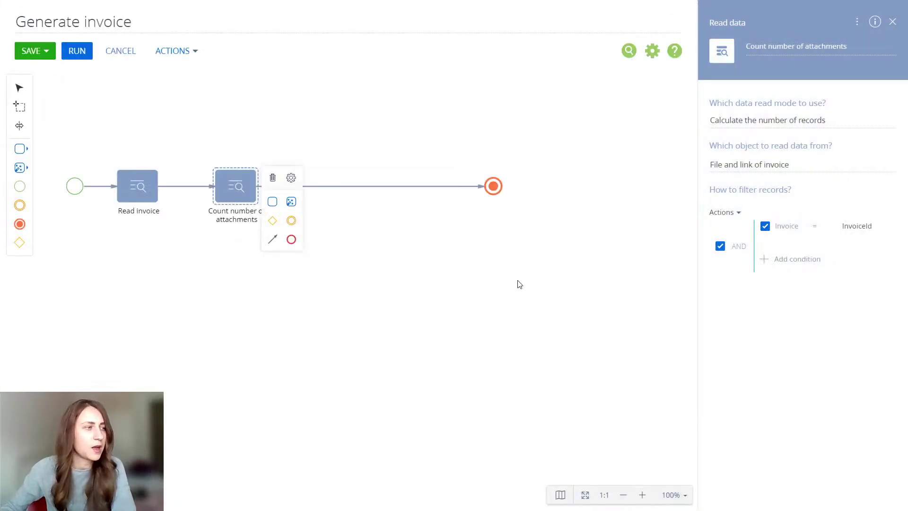
# Step: Add an Integer process parameter titled "Invoice number"
pyautogui.click(550, 297)
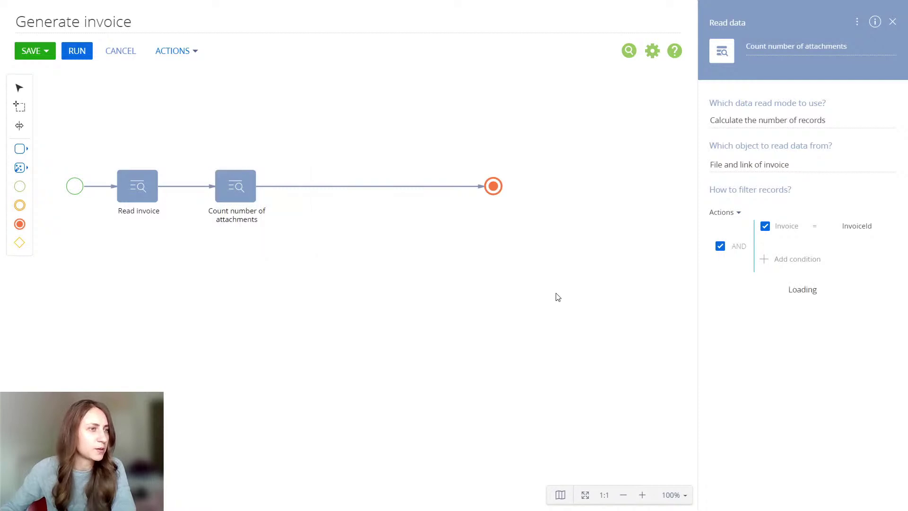
pyautogui.click(784, 89)
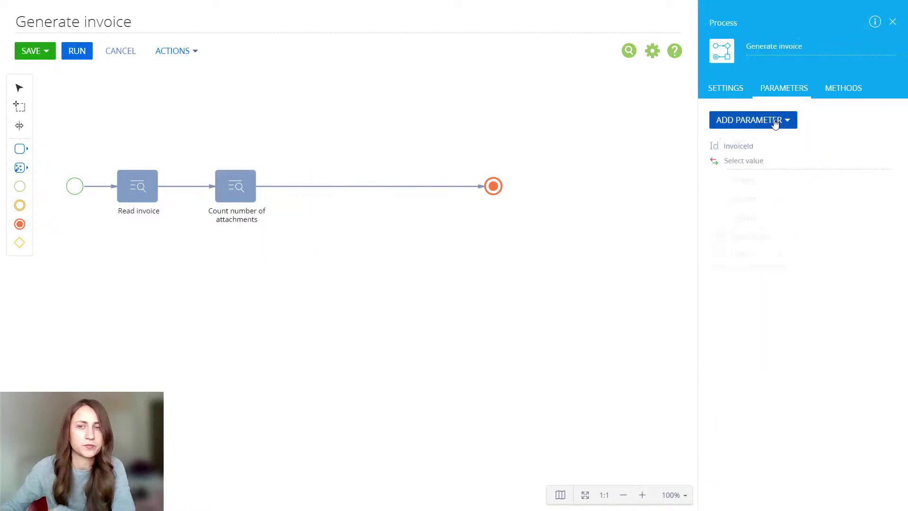
pyautogui.click(777, 120)
pyautogui.click(753, 179)
pyautogui.moveTo(768, 171); pyautogui.dragTo(705, 174)
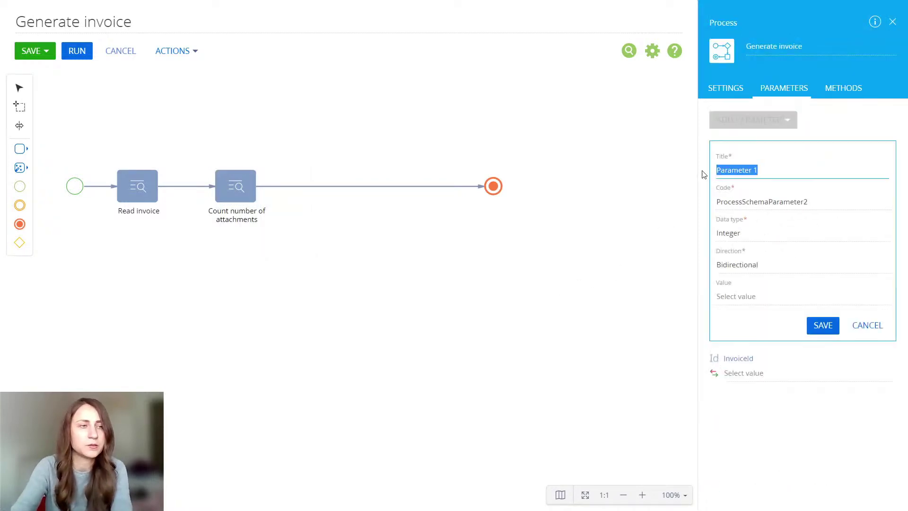
pyautogui.write('In')
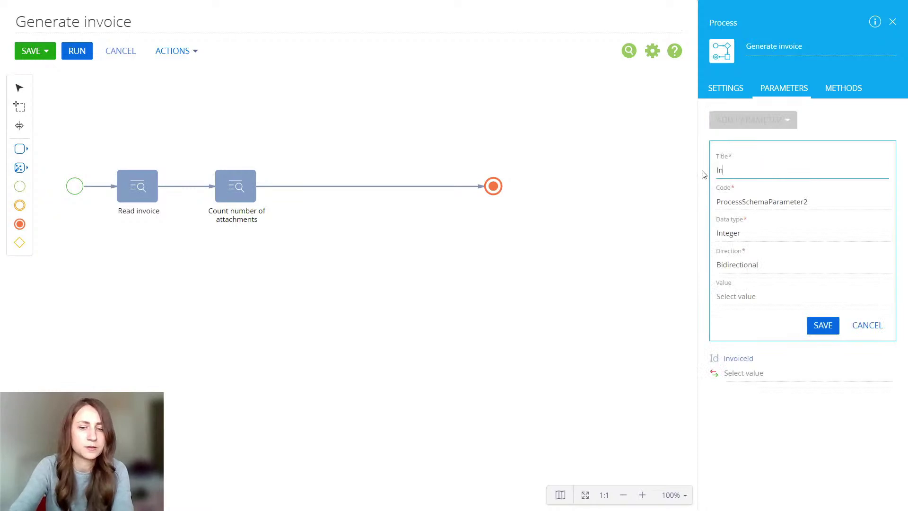
pyautogui.write('voice')
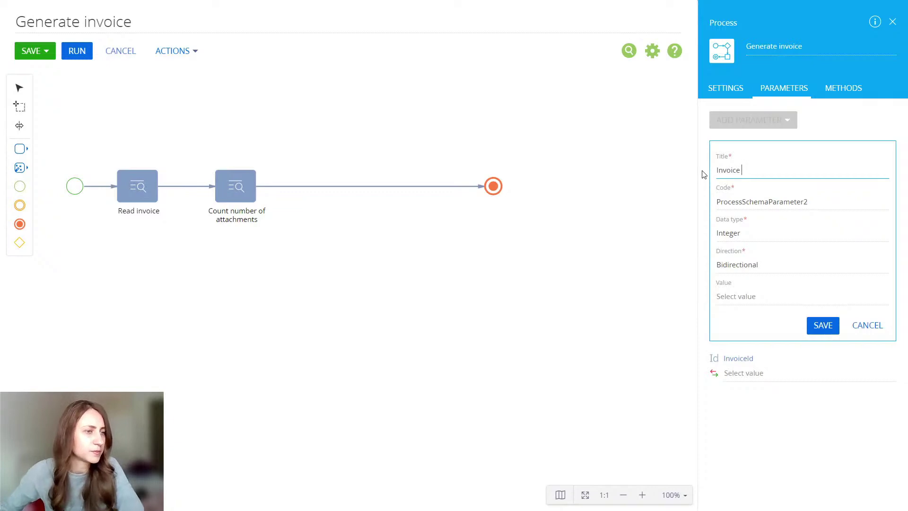
pyautogui.write('_number')
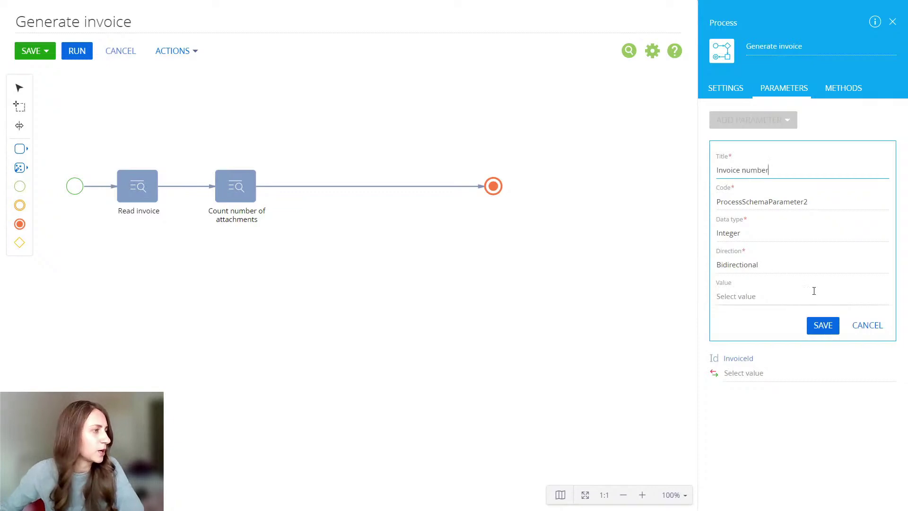
# Step: Set the Invoice number parameter's value to the formula [#Count number of attachments.Number of records#]+1 and save the parameter
pyautogui.click(881, 301)
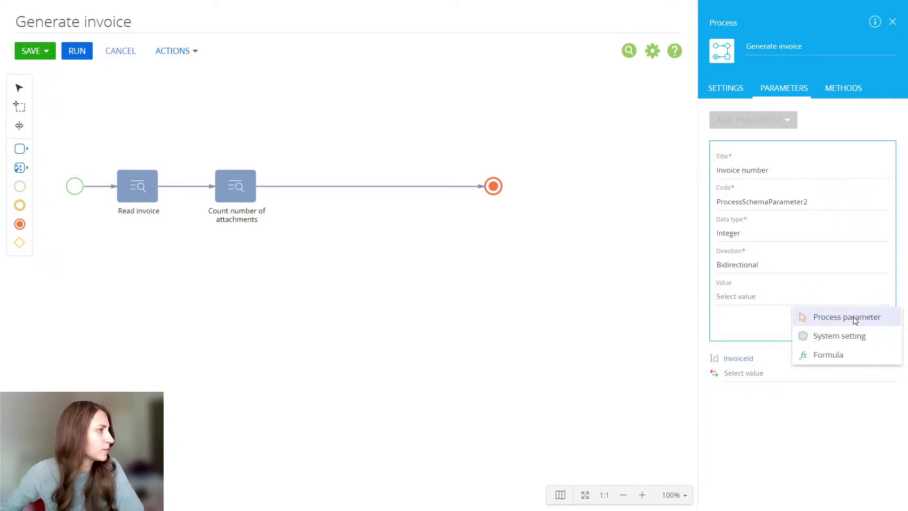
pyautogui.click(846, 317)
pyautogui.click(79, 107)
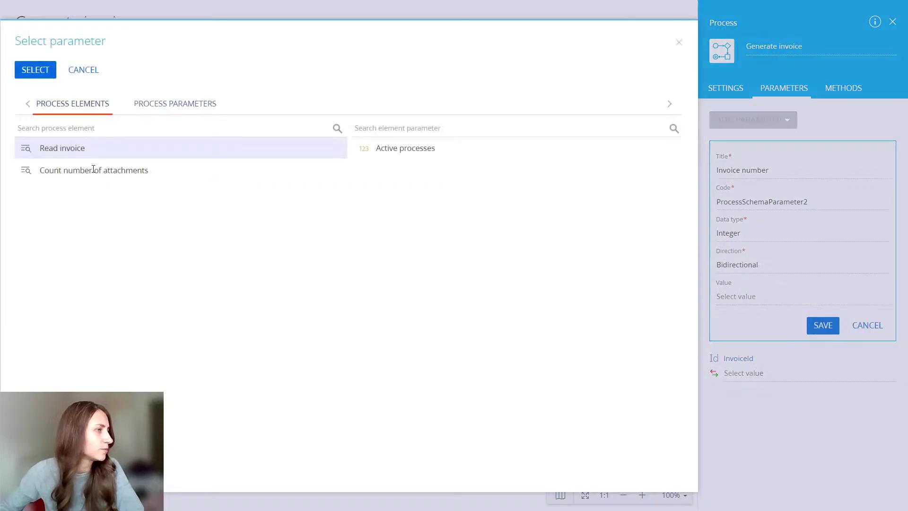
pyautogui.click(160, 176)
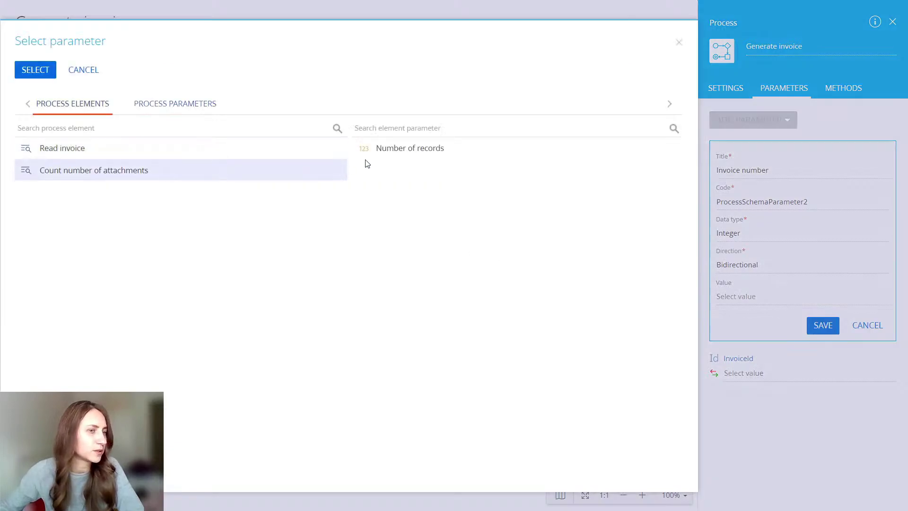
pyautogui.doubleClick(408, 149)
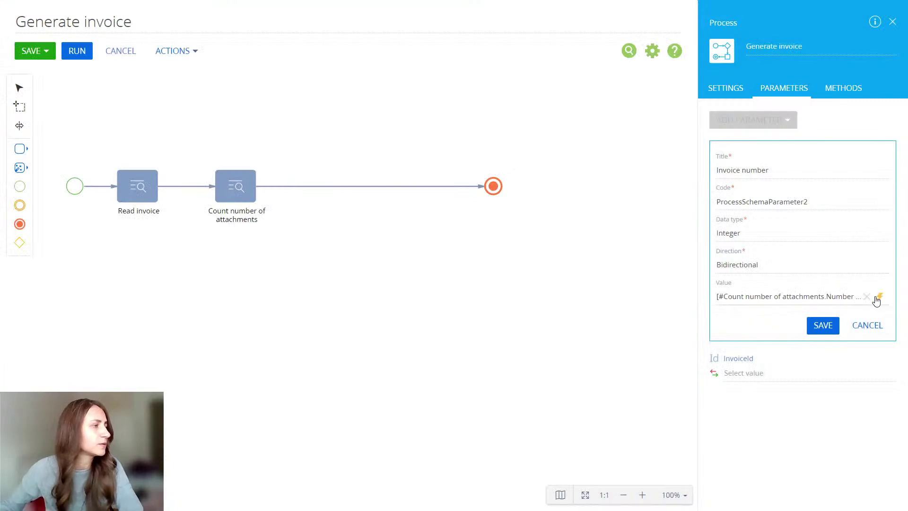
pyautogui.click(881, 298)
pyautogui.click(847, 355)
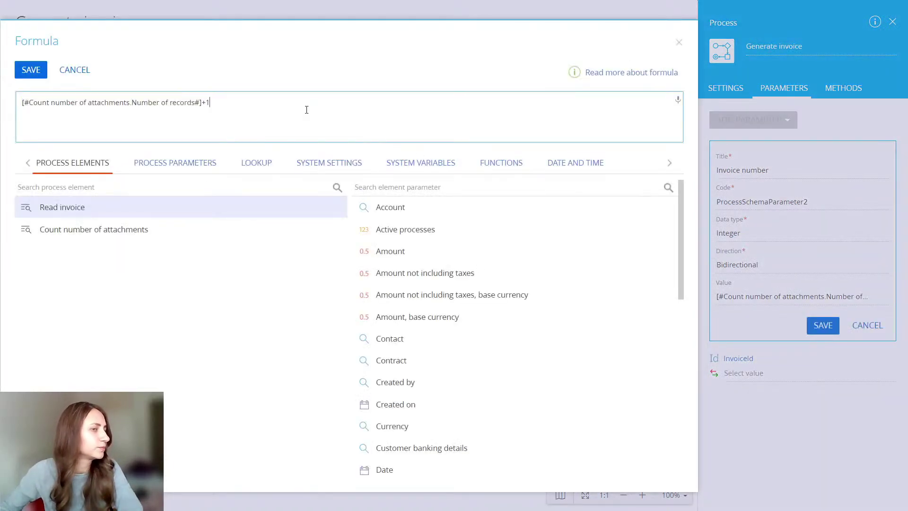
pyautogui.click(31, 71)
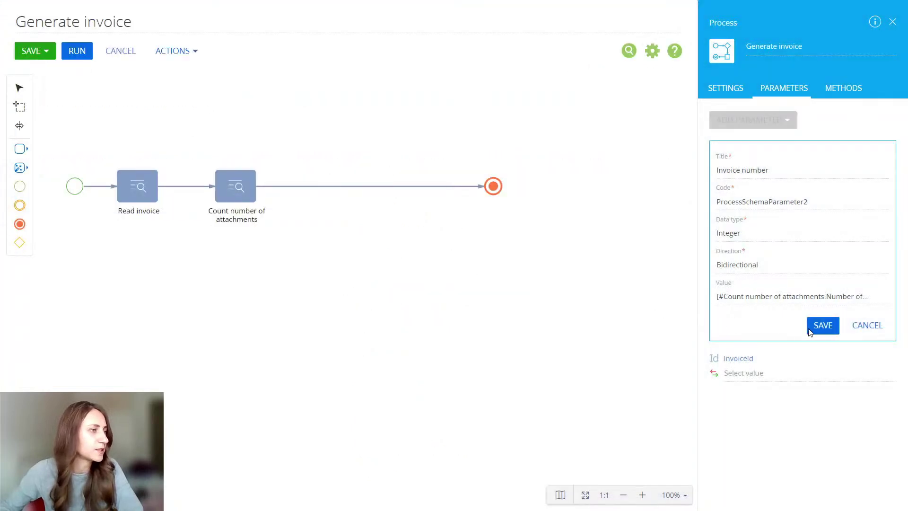
pyautogui.click(810, 332)
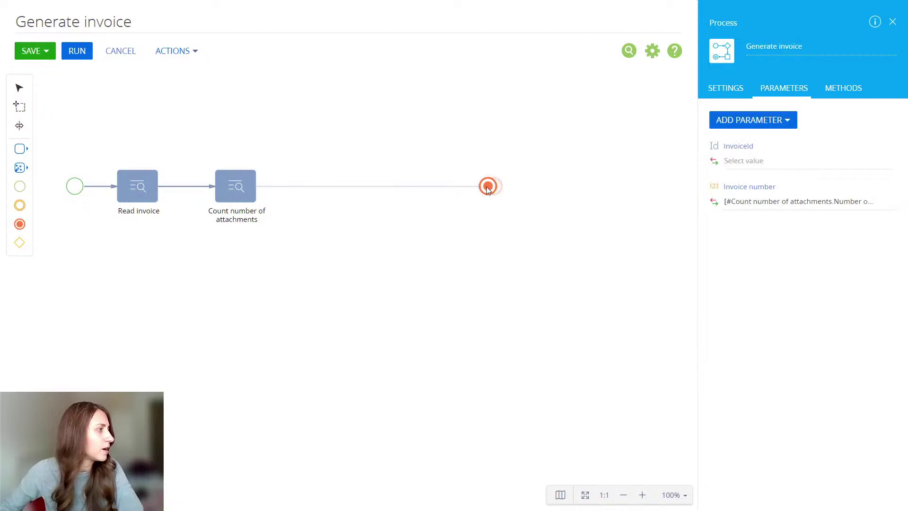
# Step: Move the Terminate event slightly closer to the Count number of attachments element and add a Process file element between them
pyautogui.moveTo(488, 189); pyautogui.dragTo(452, 188)
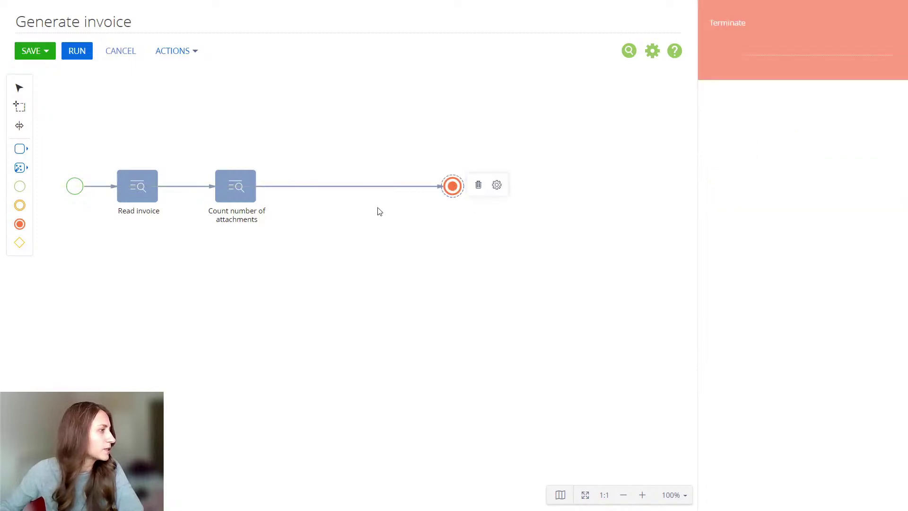
pyautogui.click(21, 169)
pyautogui.moveTo(94, 284); pyautogui.dragTo(348, 189)
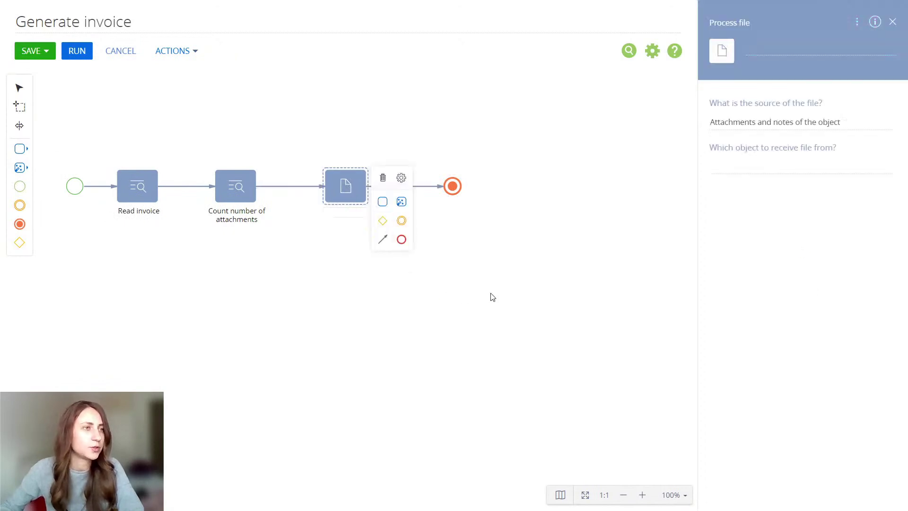
# Step: Title the new Process file element "Generate invoice"
pyautogui.click(769, 46)
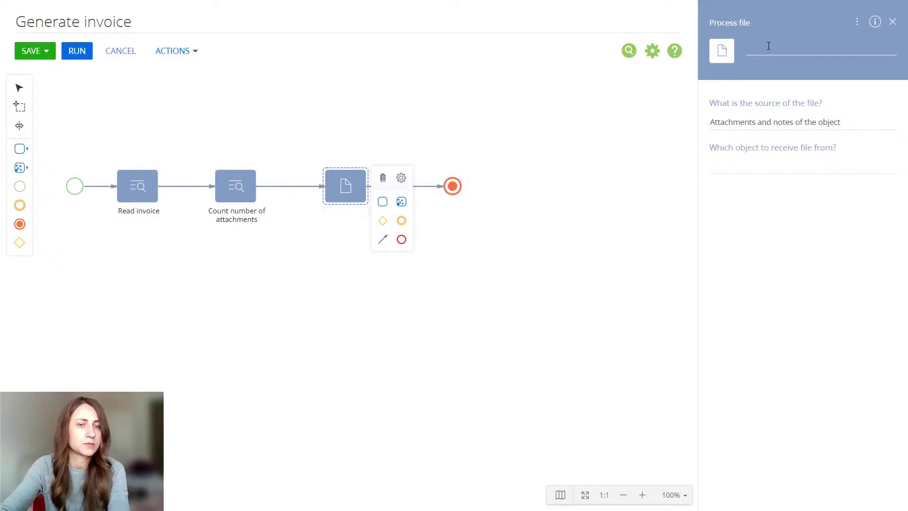
pyautogui.write('Generate ')
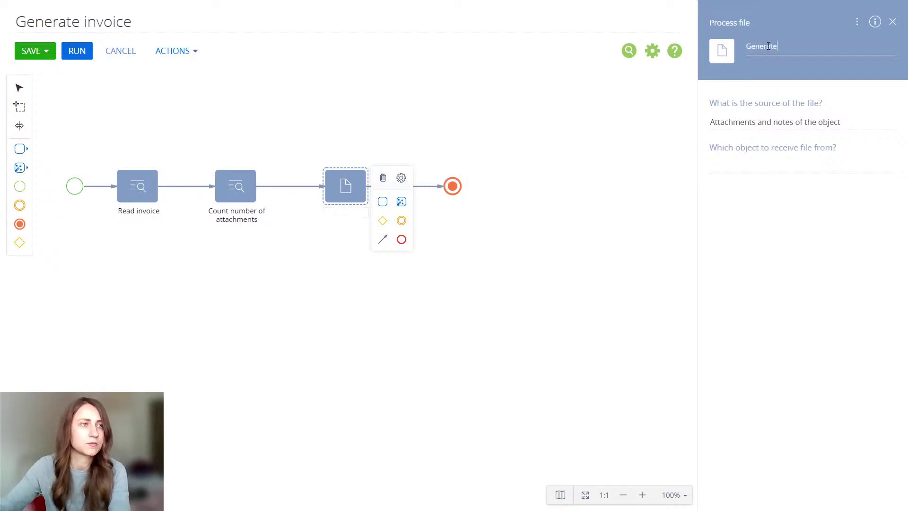
pyautogui.write('invoice')
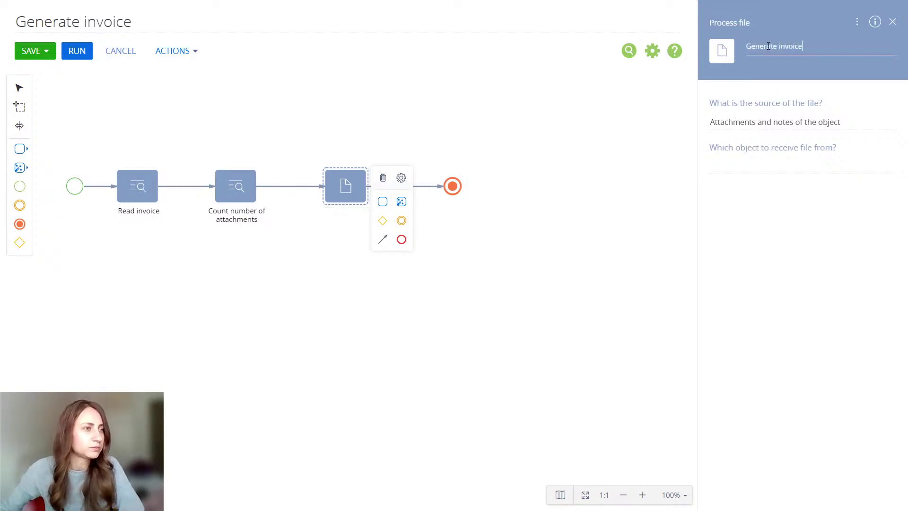
# Step: Set the element's file source to Generated report and choose the Invoice report
pyautogui.click(808, 132)
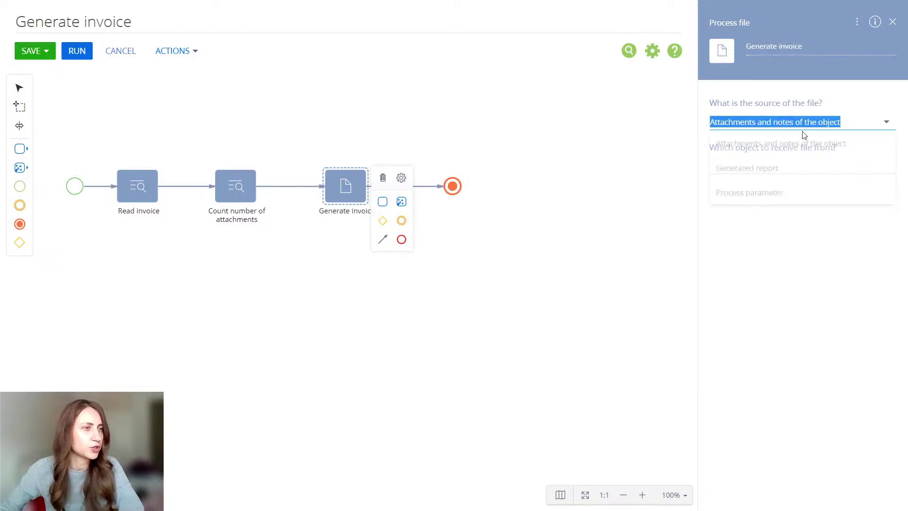
pyautogui.click(780, 169)
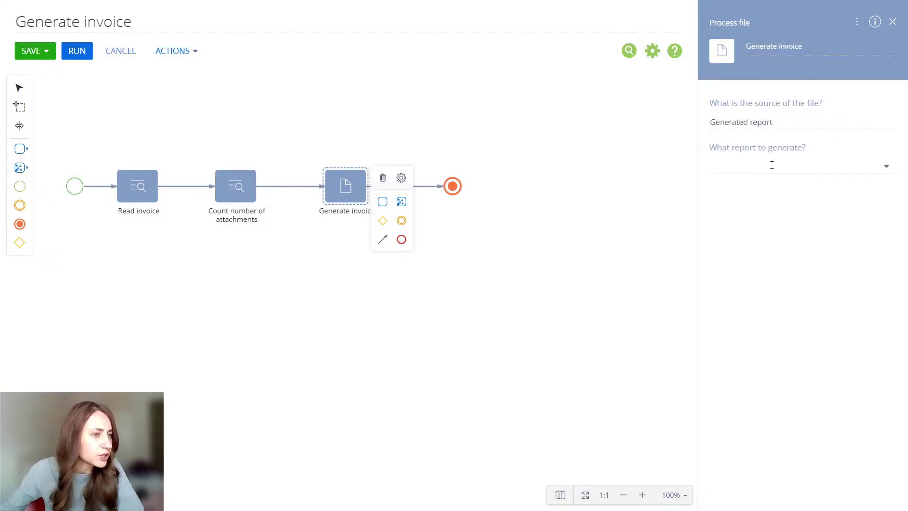
pyautogui.click(772, 165)
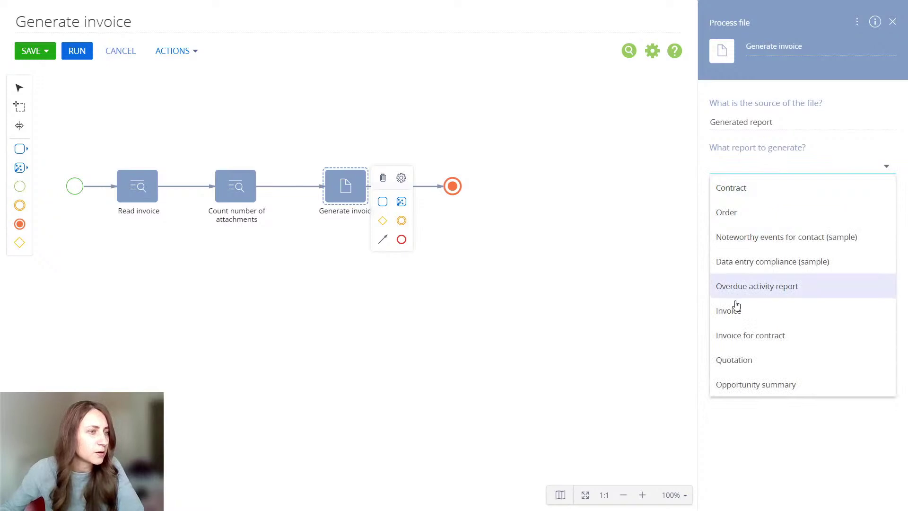
pyautogui.click(763, 312)
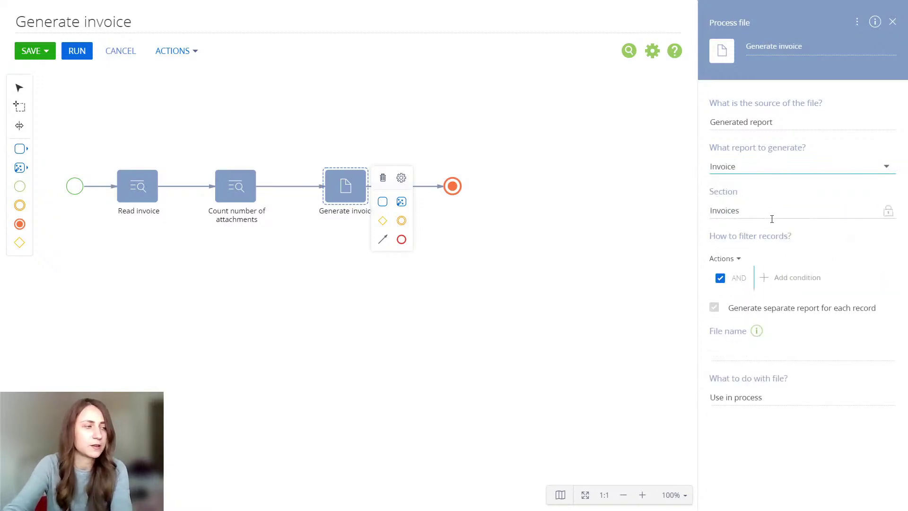
# Step: Filter the report's invoice records by comparing the Id column with the InvoiceId process parameter
pyautogui.click(774, 279)
pyautogui.write('i')
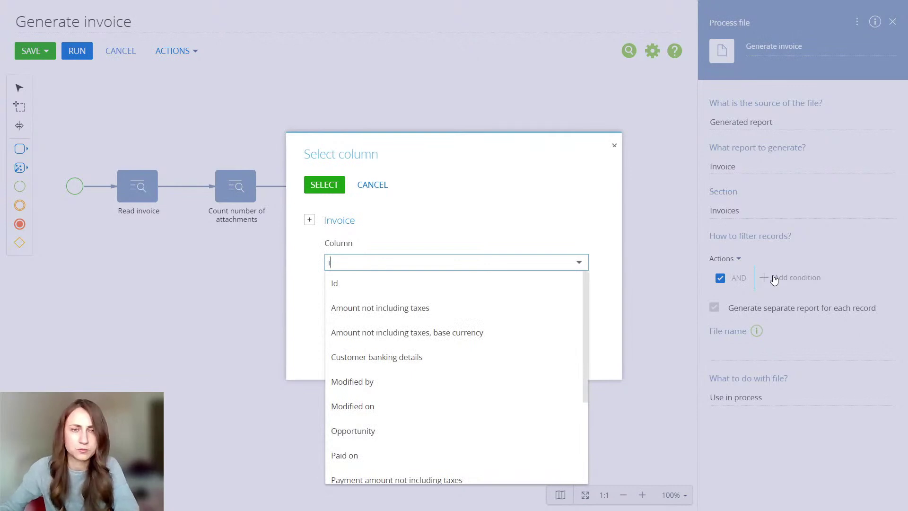
pyautogui.write('nv')
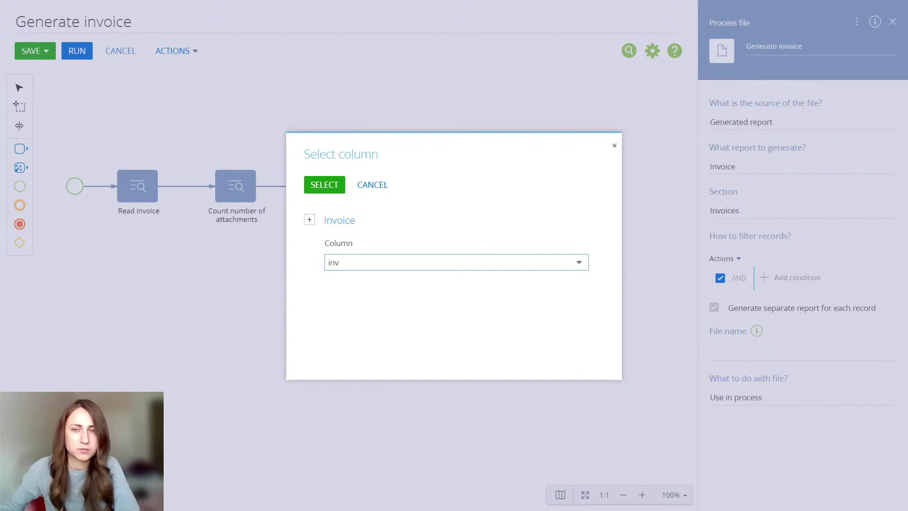
pyautogui.click(436, 355)
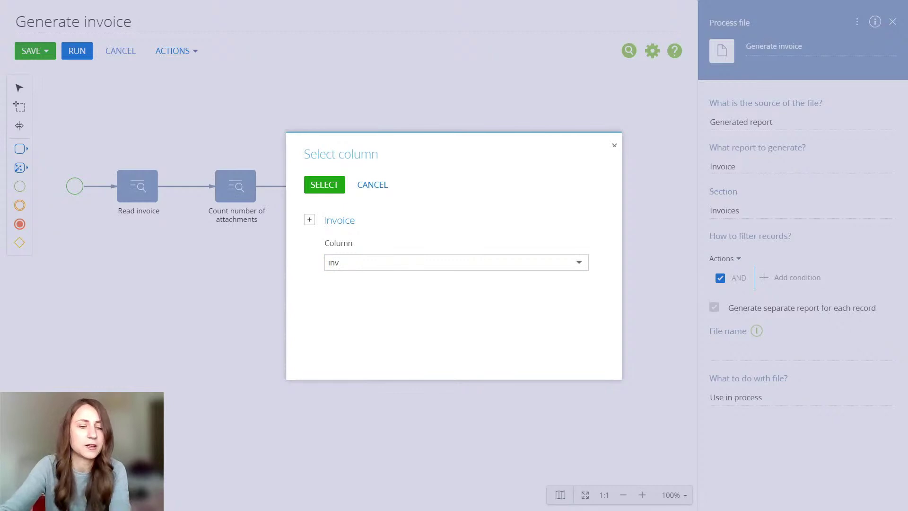
pyautogui.click(353, 263)
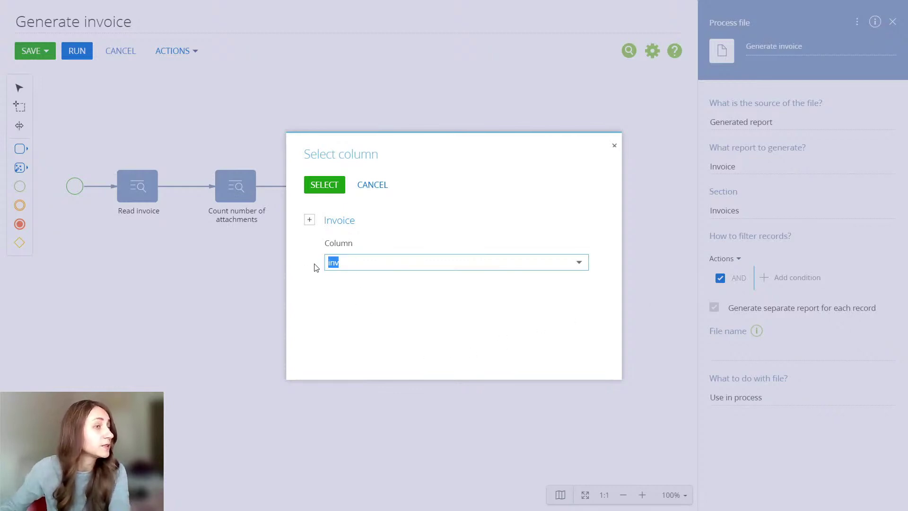
pyautogui.write('id')
pyautogui.click(334, 283)
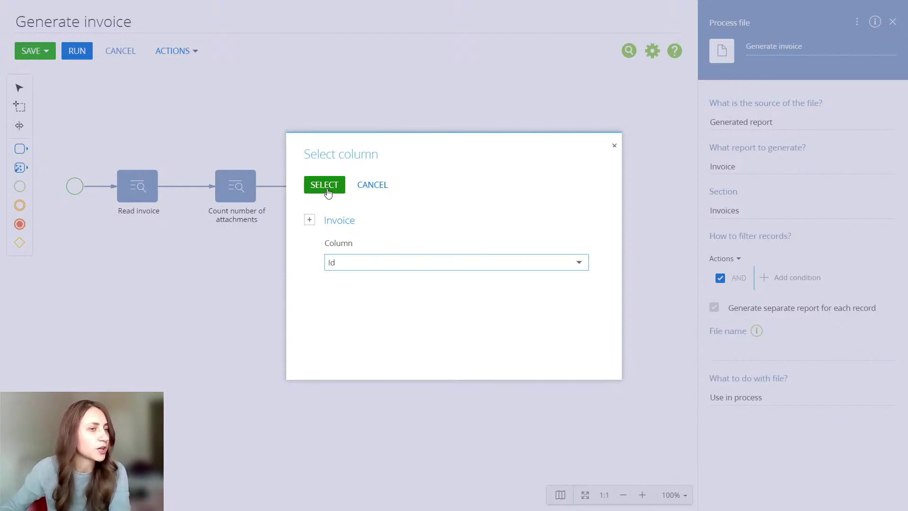
pyautogui.click(328, 194)
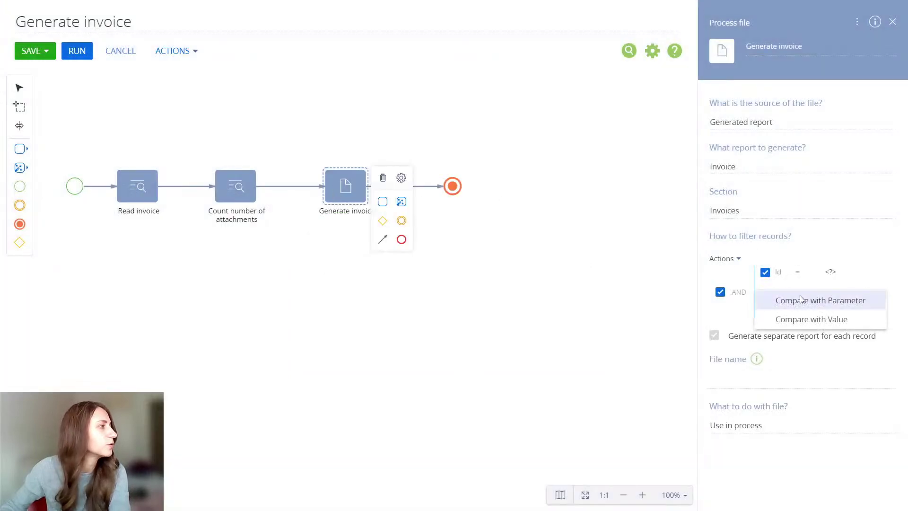
pyautogui.click(819, 301)
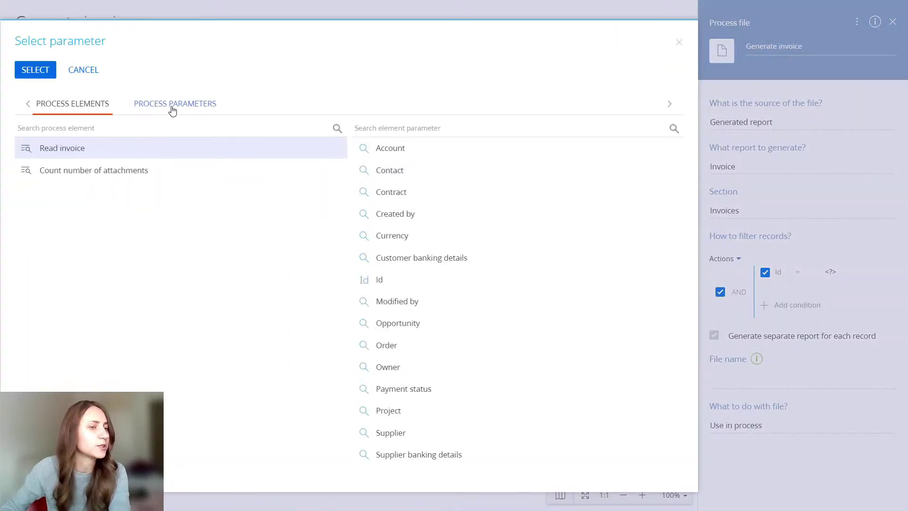
pyautogui.click(176, 104)
pyautogui.click(120, 135)
pyautogui.click(40, 60)
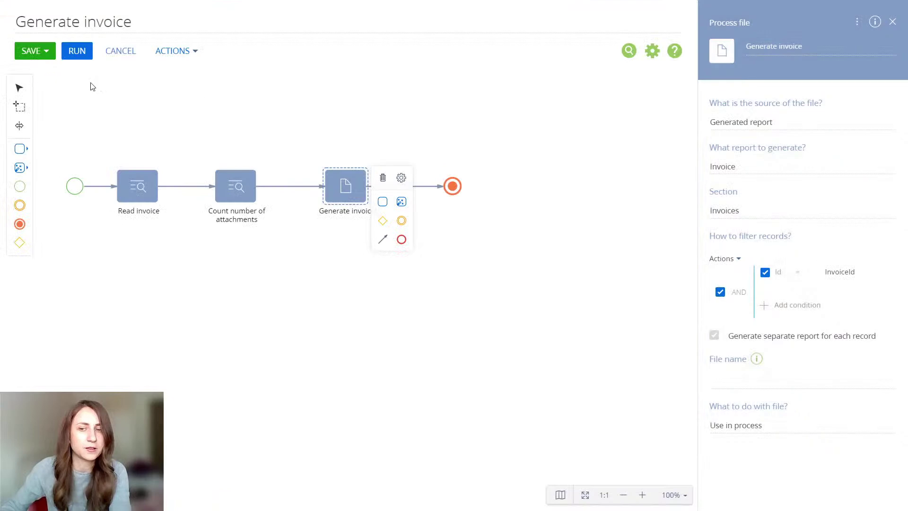
# Step: Set the report's file name to the formula "_"+[#Invoice number#] and save it
pyautogui.click(886, 384)
pyautogui.click(856, 439)
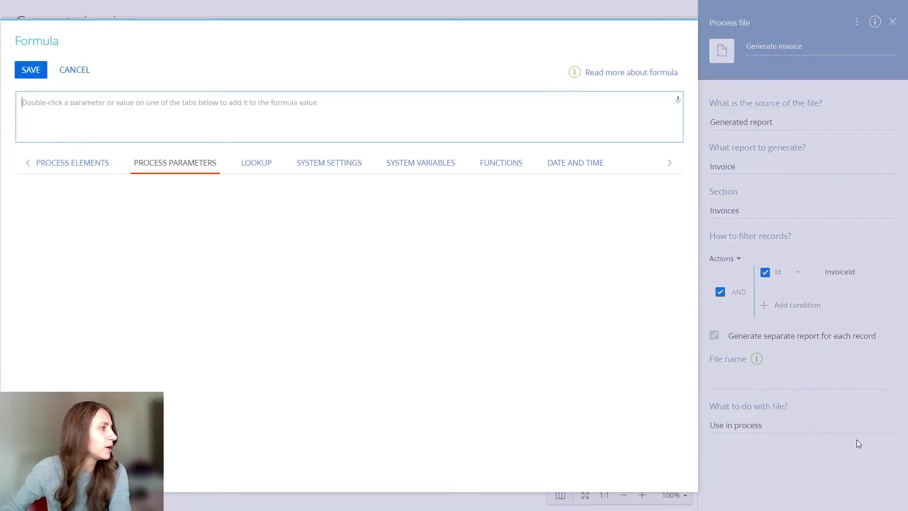
pyautogui.click(85, 171)
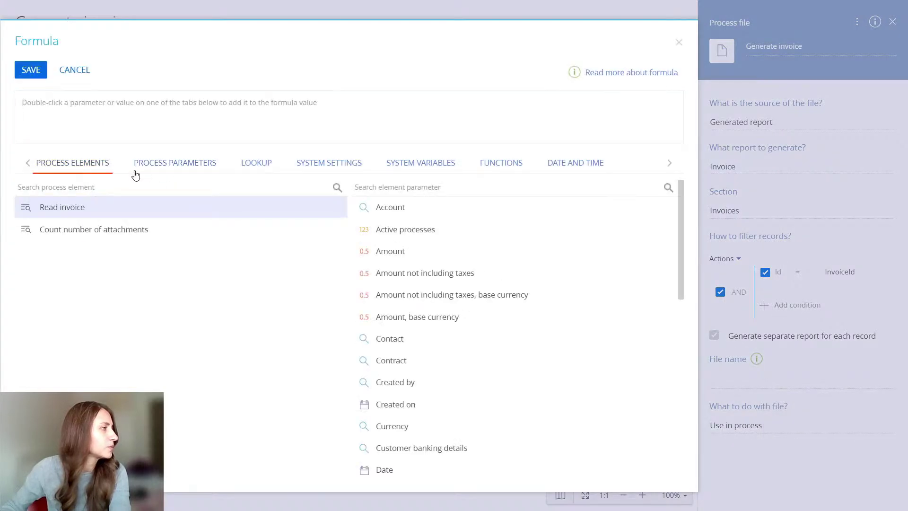
pyautogui.click(136, 173)
pyautogui.doubleClick(97, 196)
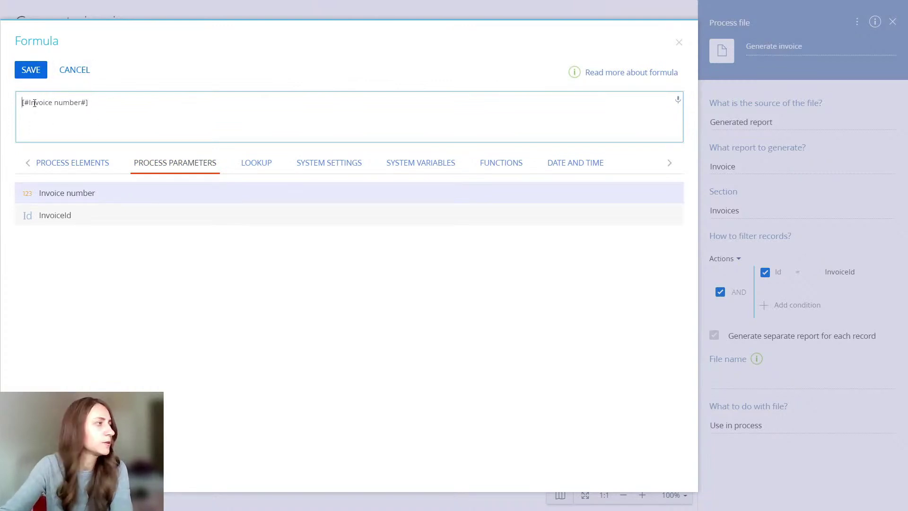
pyautogui.write('"_"')
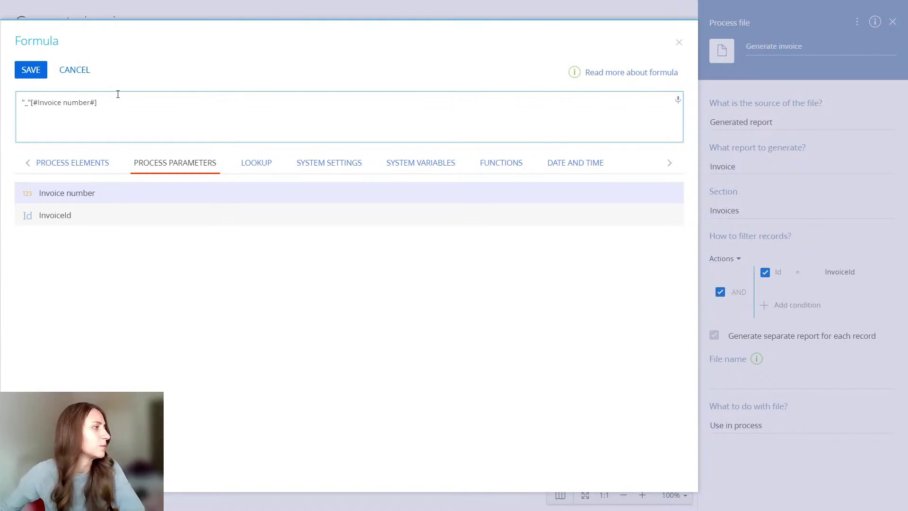
pyautogui.write('+')
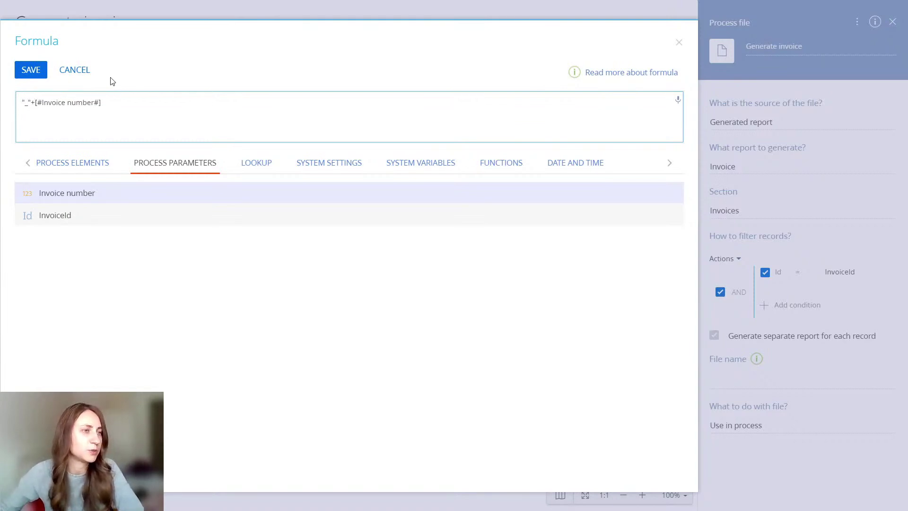
pyautogui.click(31, 69)
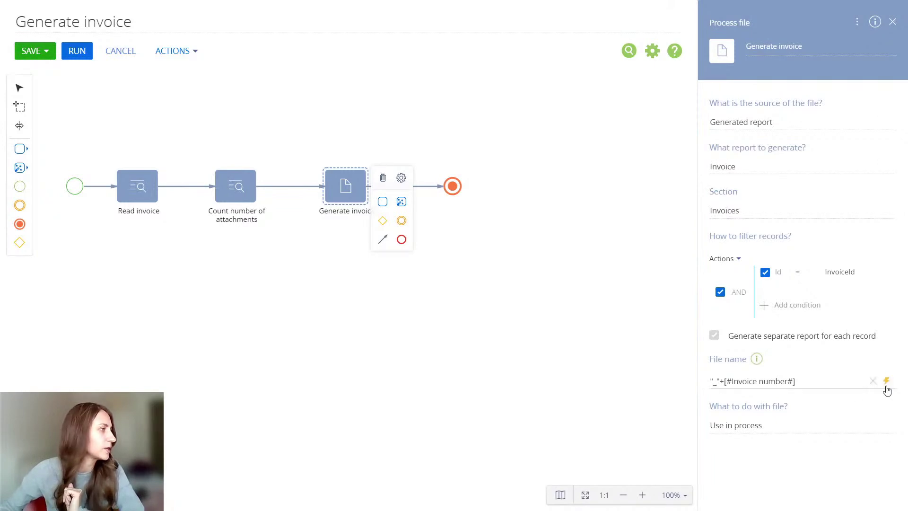
# Step: Insert the Read invoice element's Number parameter at the start of the file name formula and try to save it
pyautogui.click(886, 386)
pyautogui.click(823, 438)
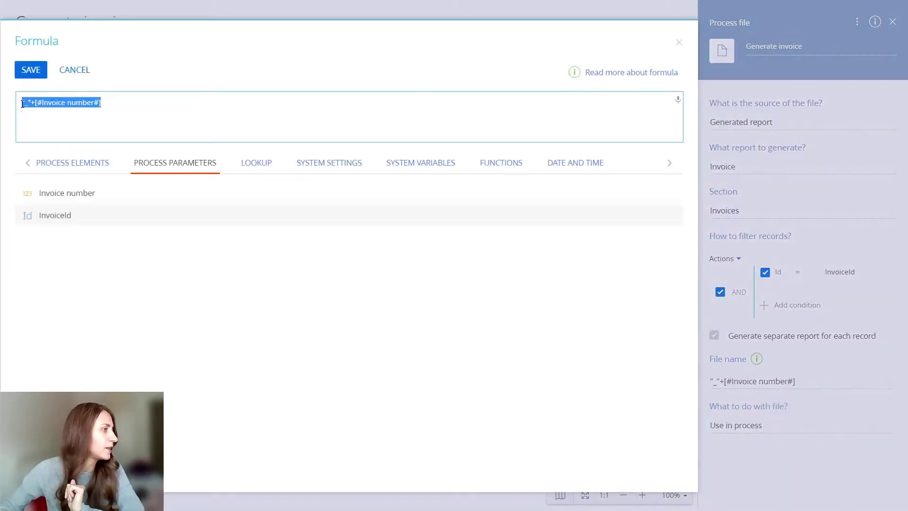
pyautogui.click(27, 104)
pyautogui.click(72, 166)
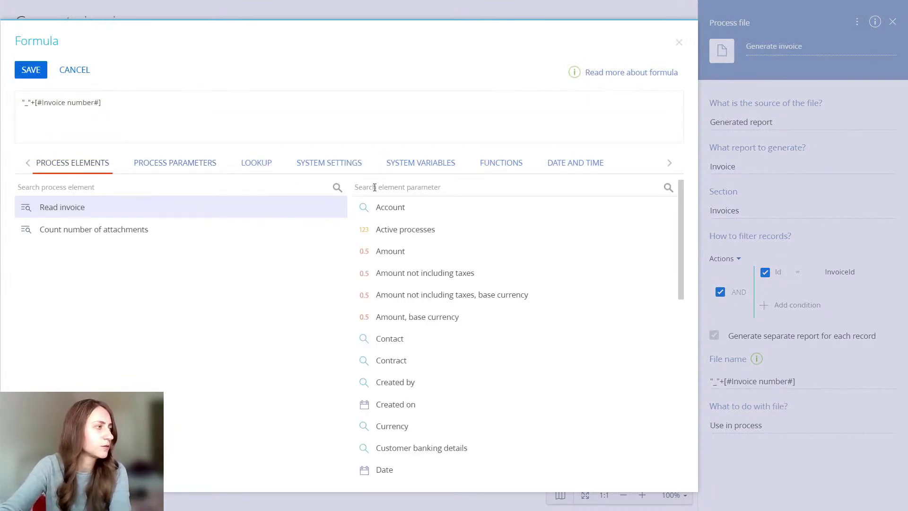
pyautogui.write('ord')
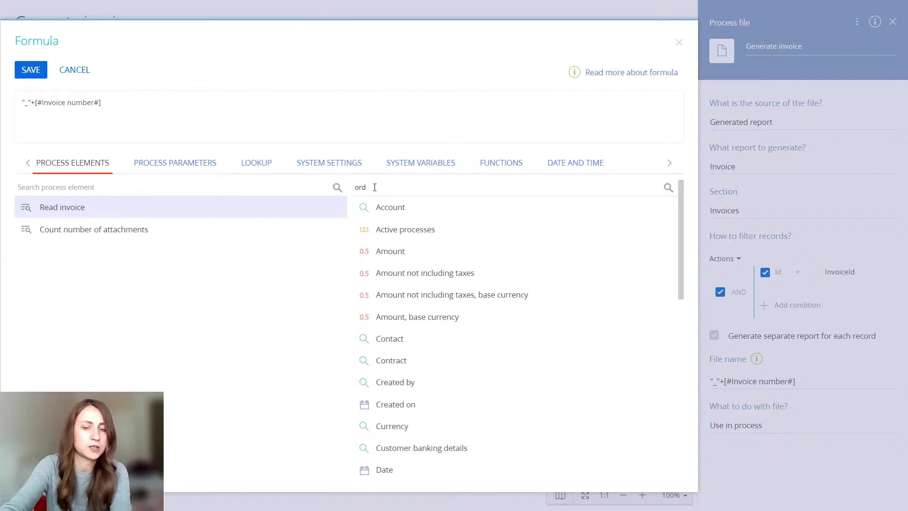
pyautogui.press('BackSpace')
pyautogui.press('BackSpace')
pyautogui.press('BackSpace')
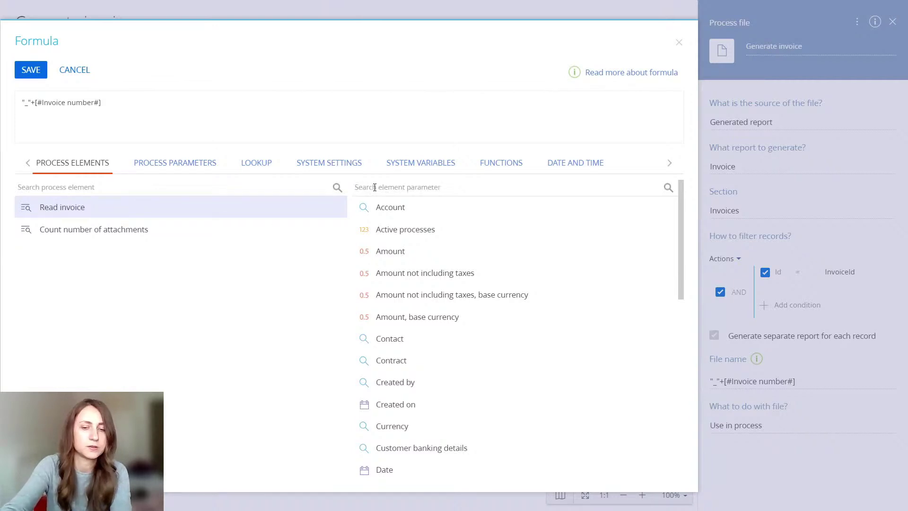
pyautogui.write('number')
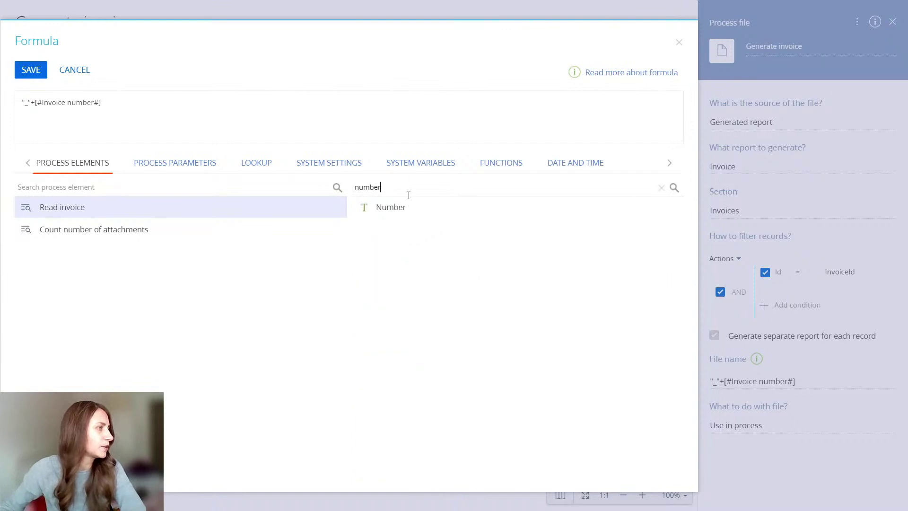
pyautogui.doubleClick(396, 208)
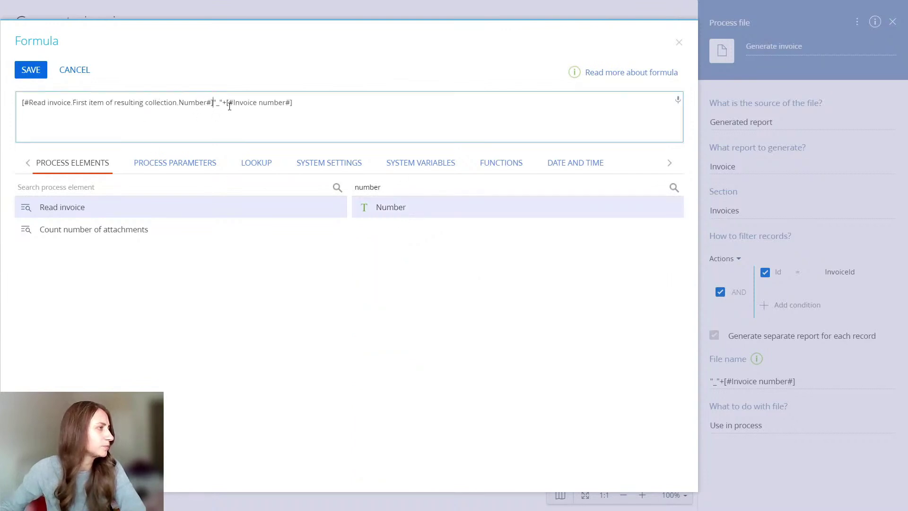
pyautogui.click(29, 71)
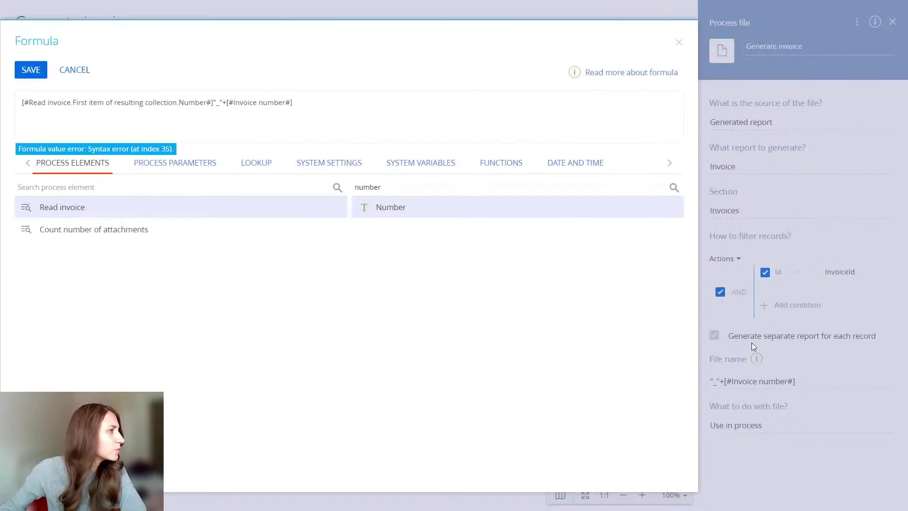
# Step: Insert a + between the Read invoice Number parameter and "_" in the file name formula, and save it
pyautogui.click(288, 105)
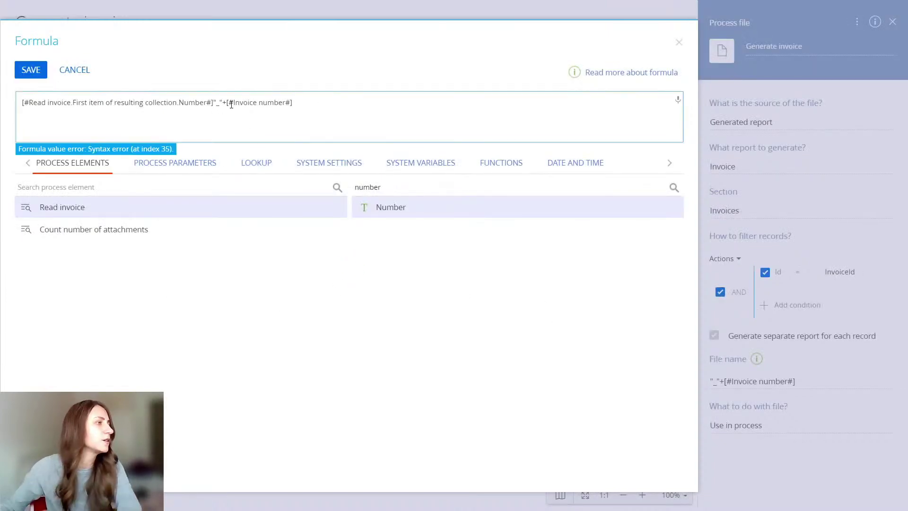
pyautogui.write('+')
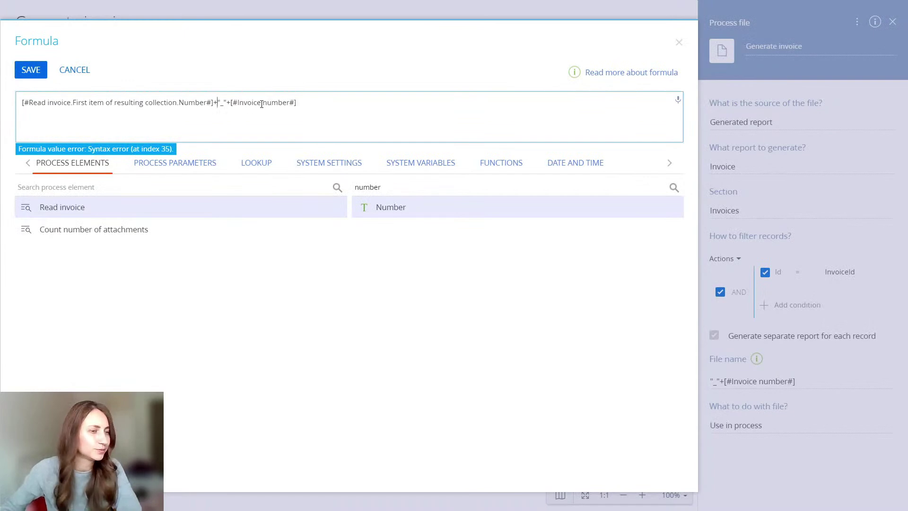
pyautogui.click(35, 69)
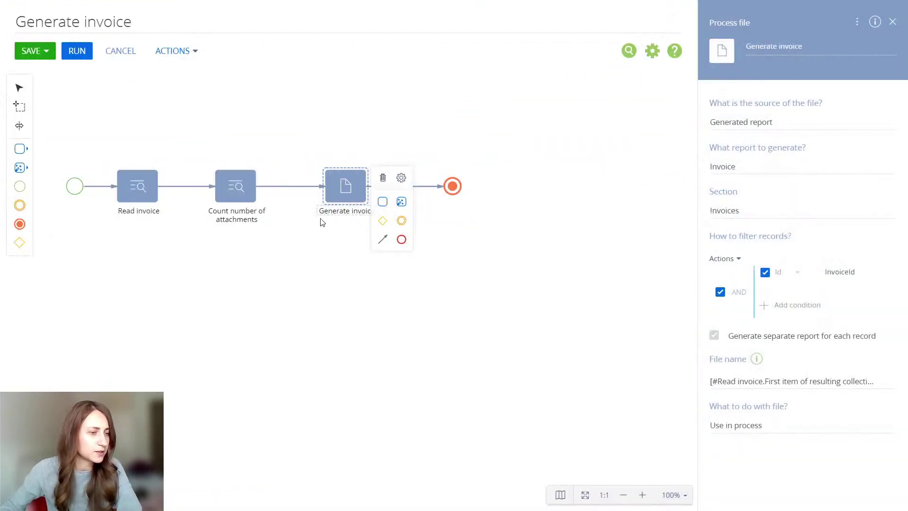
# Step: Set the generated file to be saved to "Attachments and notes" of the object, using the File and link of invoice object
pyautogui.click(807, 426)
pyautogui.click(793, 446)
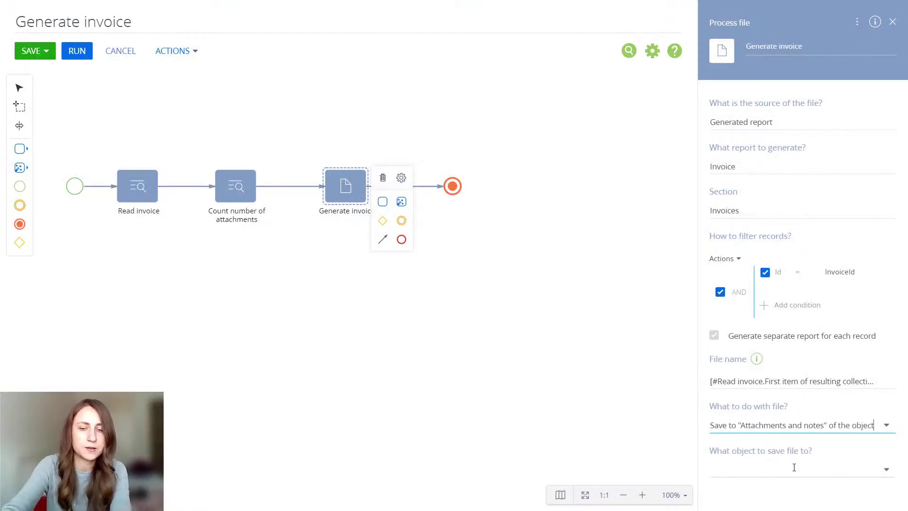
pyautogui.click(795, 467)
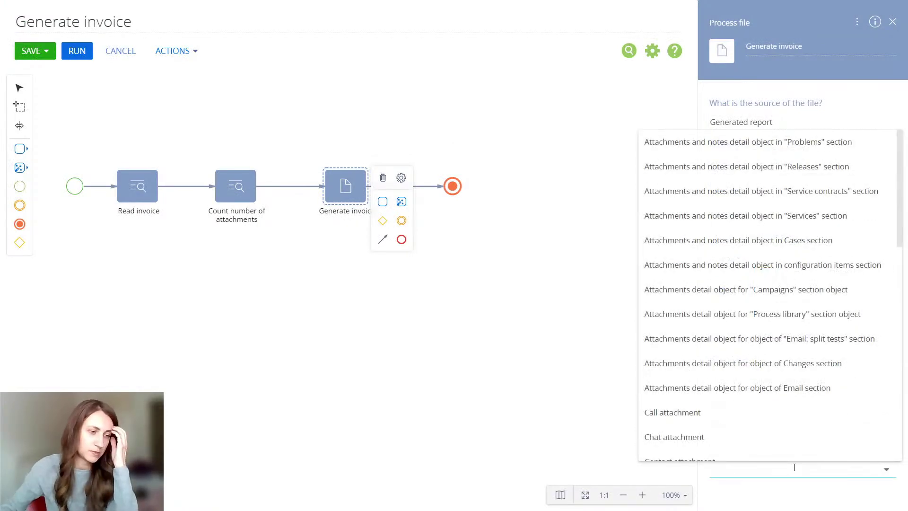
pyautogui.write('invo')
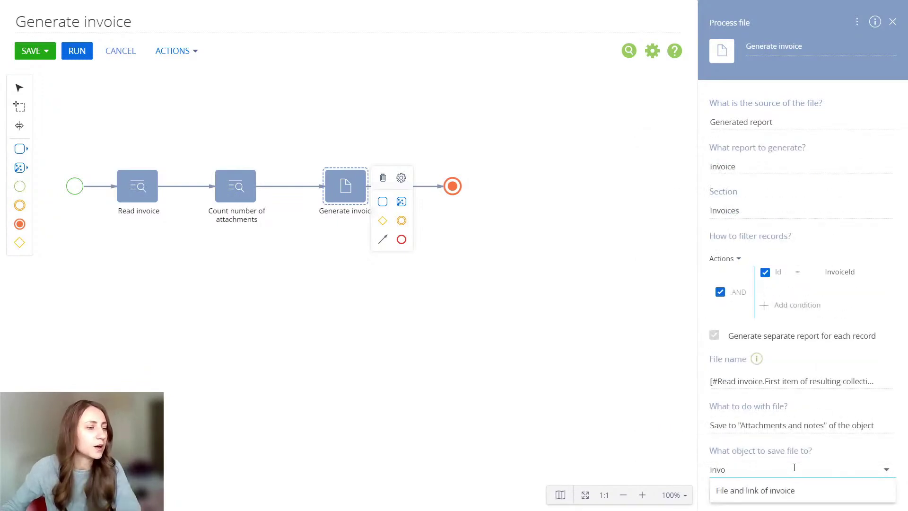
pyautogui.click(778, 493)
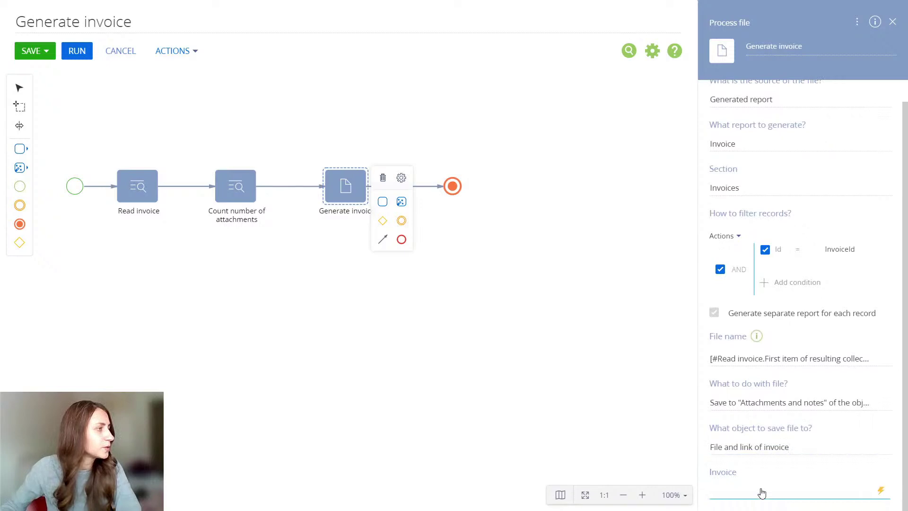
# Step: Set the invoice record that receives the generated file to the InvoiceId process parameter
pyautogui.click(881, 490)
pyautogui.click(838, 413)
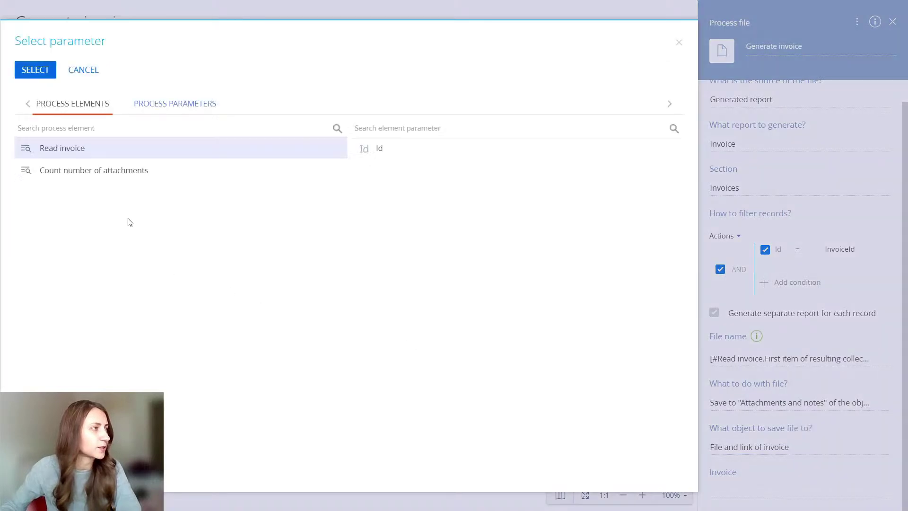
pyautogui.click(158, 112)
pyautogui.doubleClick(100, 142)
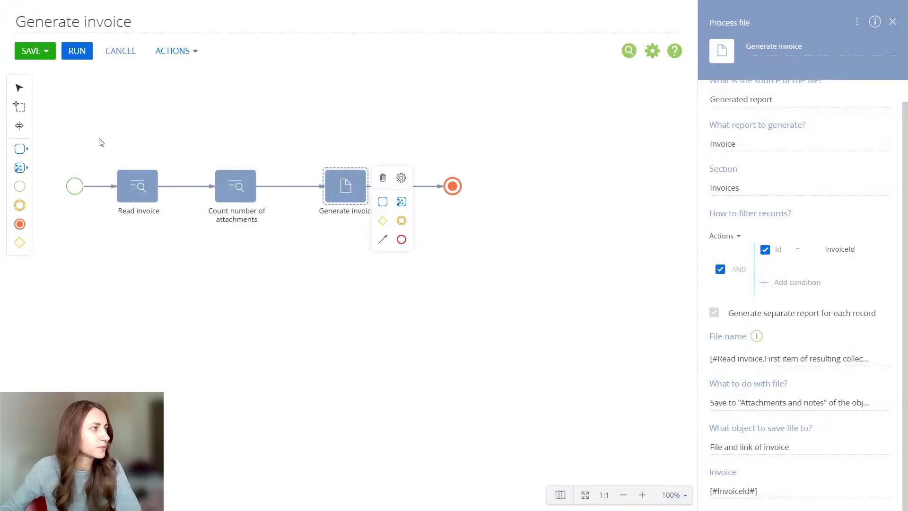
# Step: Save the current version of the Generate invoice process and close its designer
pyautogui.click(193, 341)
pyautogui.click(45, 52)
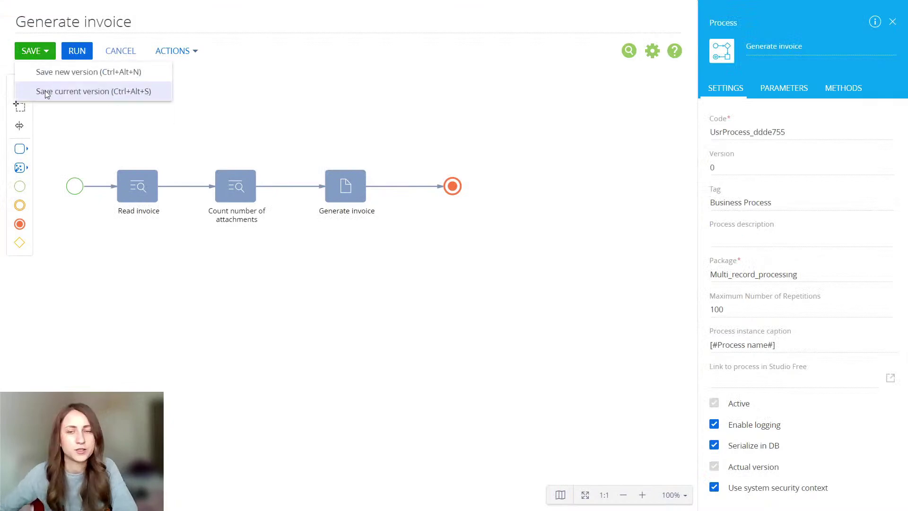
pyautogui.click(44, 90)
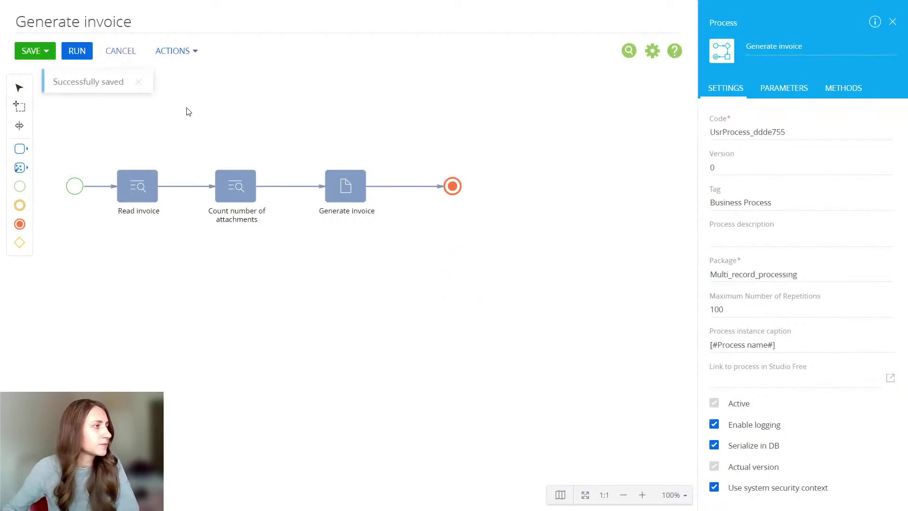
pyautogui.click(120, 50)
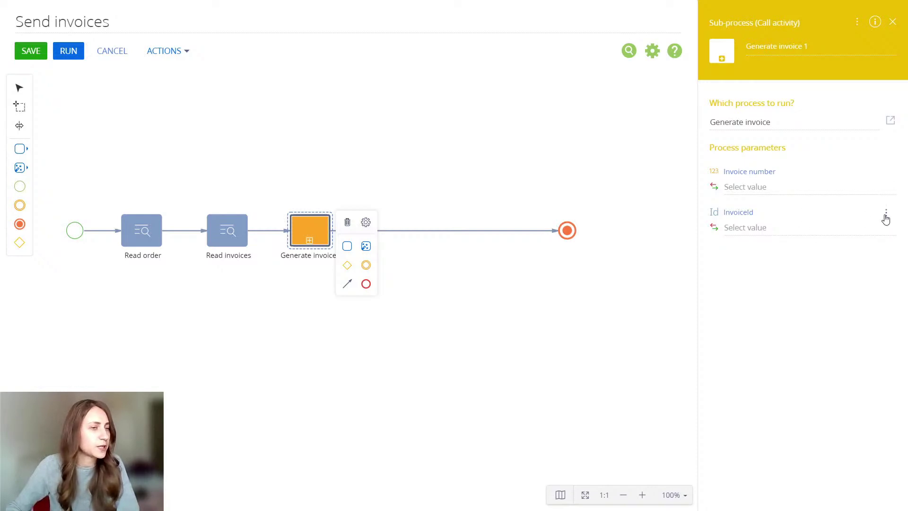
# Step: Map the sub-process's InvoiceId parameter to the Id in the Read invoices collection of records, with Sequential execution mode
pyautogui.click(886, 229)
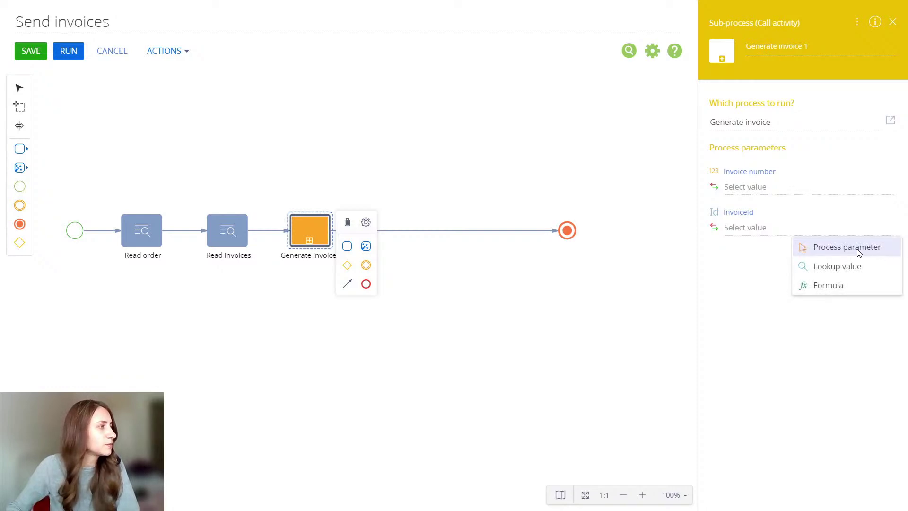
pyautogui.click(857, 249)
pyautogui.click(79, 106)
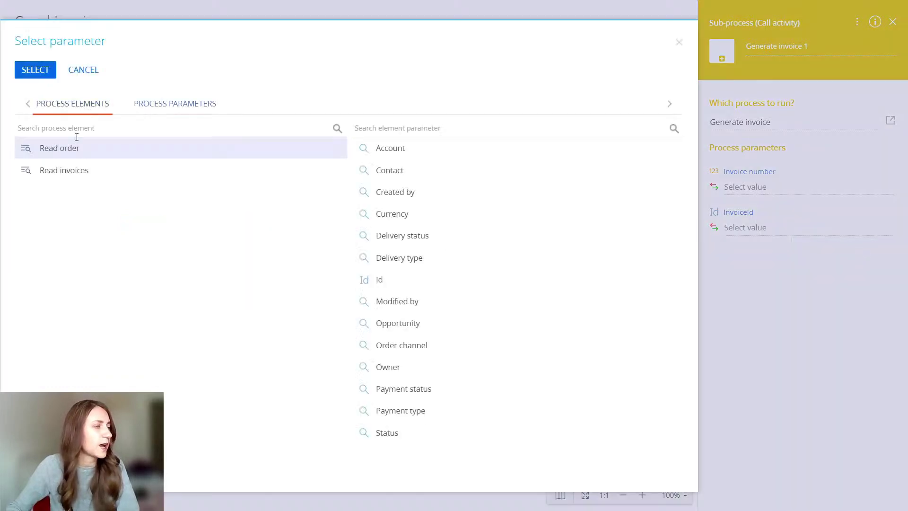
pyautogui.click(89, 171)
pyautogui.click(434, 173)
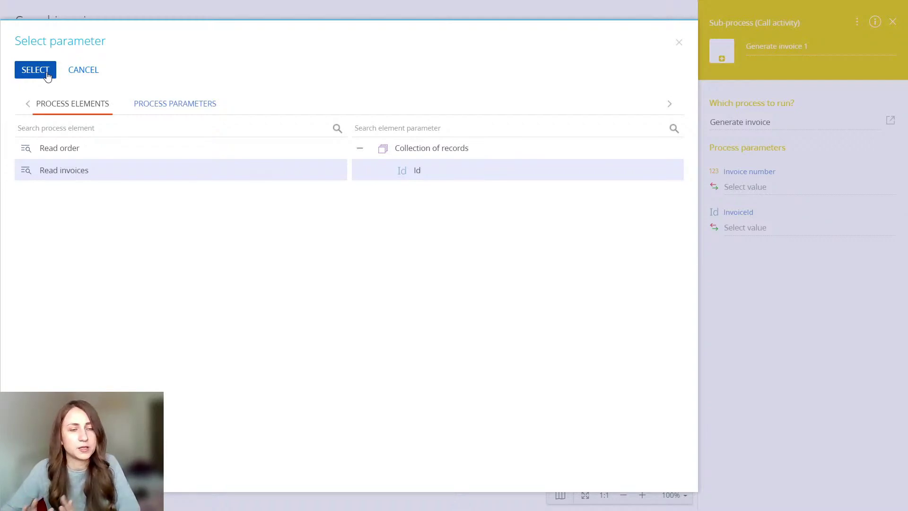
pyautogui.click(48, 77)
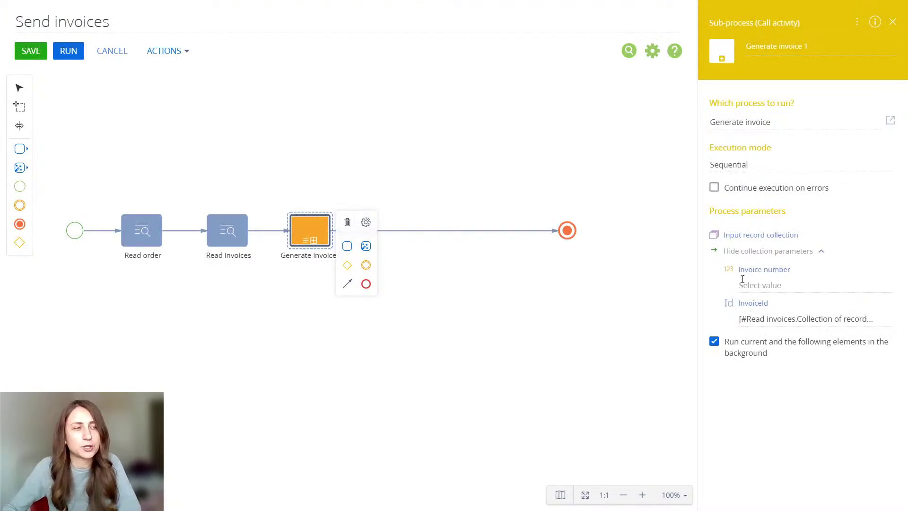
pyautogui.click(783, 165)
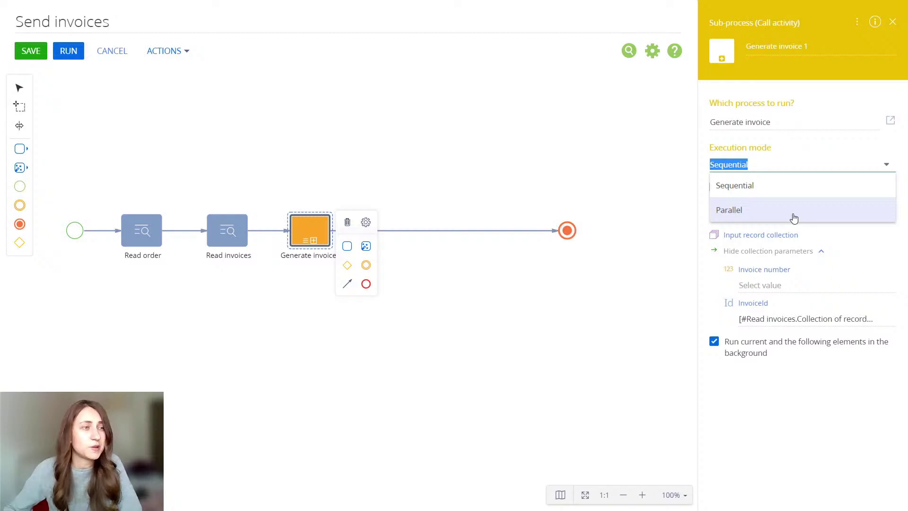
pyautogui.click(760, 188)
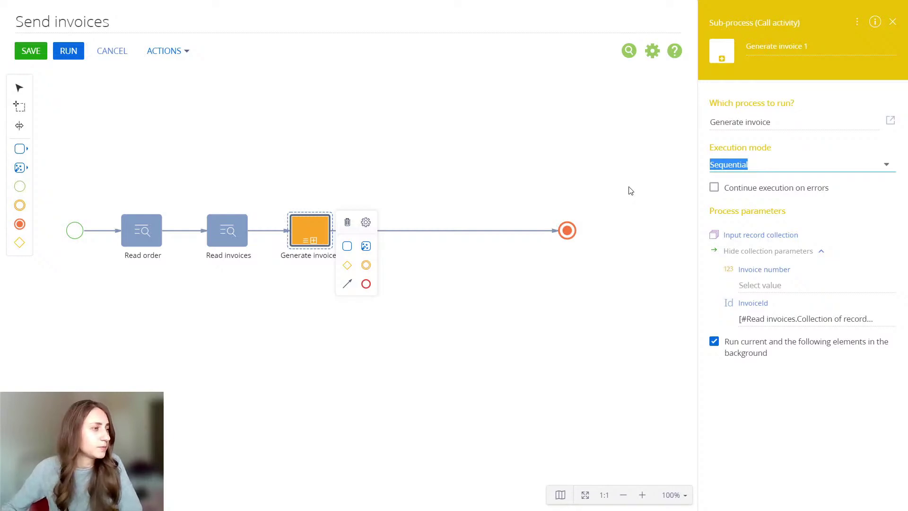
# Step: Move the Terminate event farther from the Generate invoice sub-process and insert an Exclusive gateway (OR) between them
pyautogui.moveTo(523, 175); pyautogui.dragTo(552, 229)
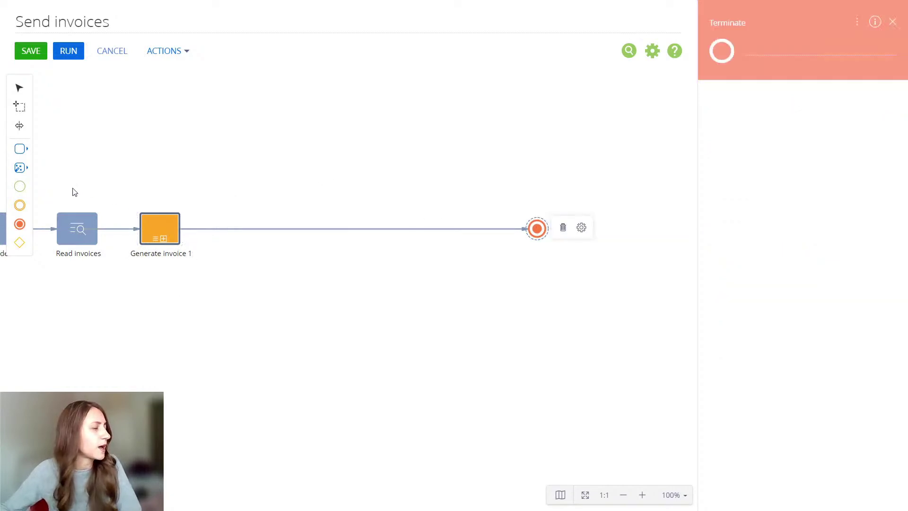
pyautogui.moveTo(20, 242); pyautogui.dragTo(250, 229)
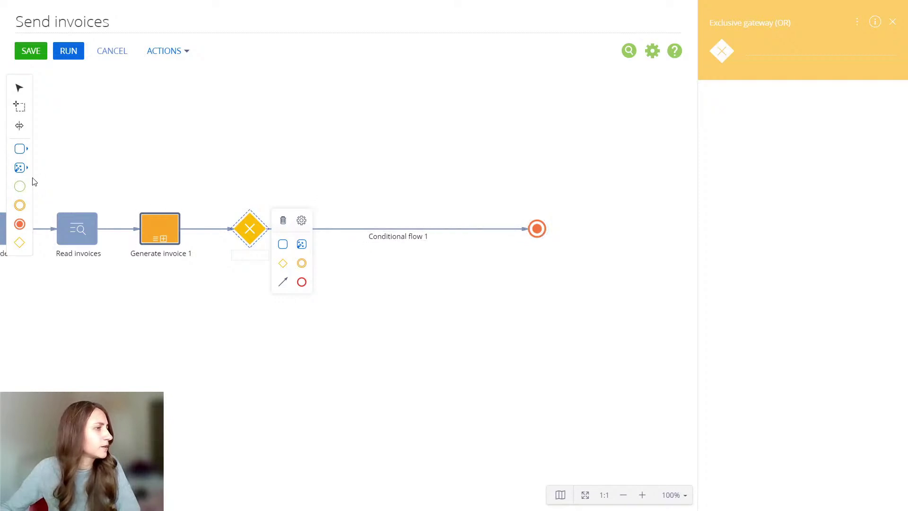
pyautogui.click(21, 170)
pyautogui.moveTo(67, 162); pyautogui.dragTo(396, 234)
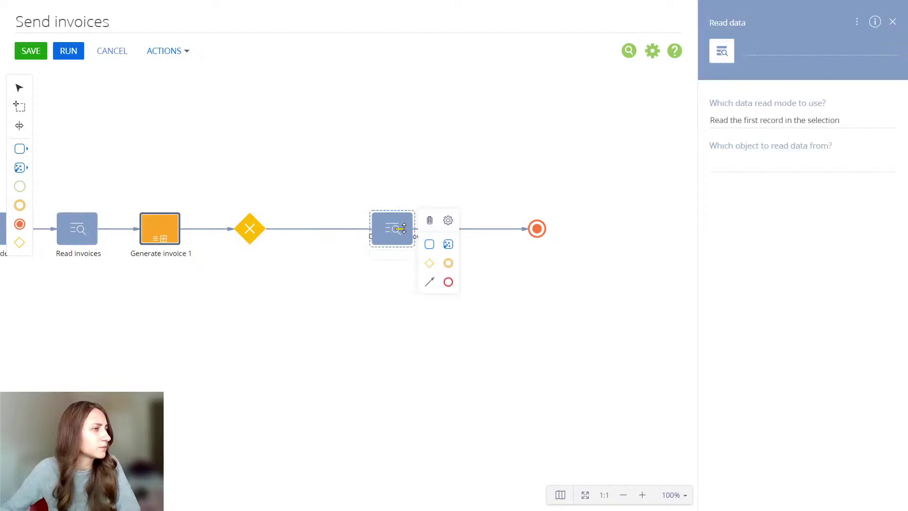
pyautogui.click(429, 220)
# Step: Delete the gateway's direct flow to the Terminate event and place a Read data element between the two
pyautogui.click(468, 233)
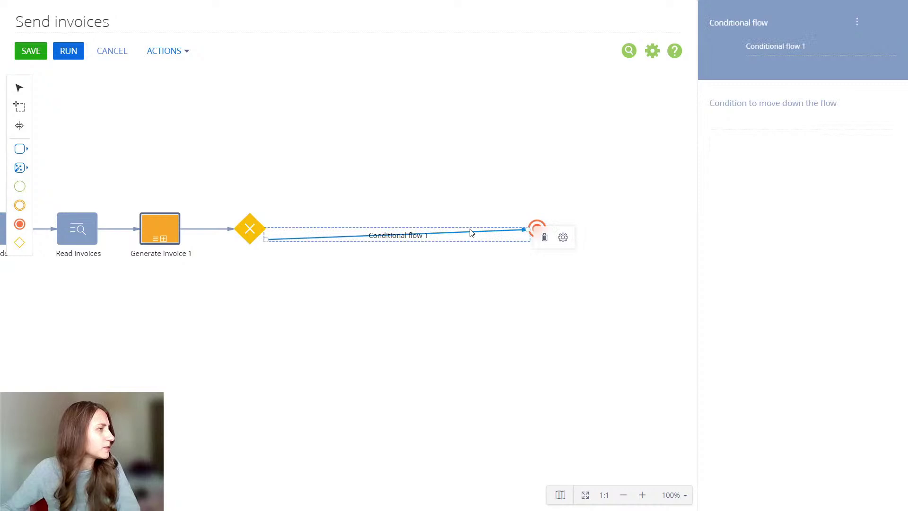
pyautogui.click(543, 237)
pyautogui.click(19, 168)
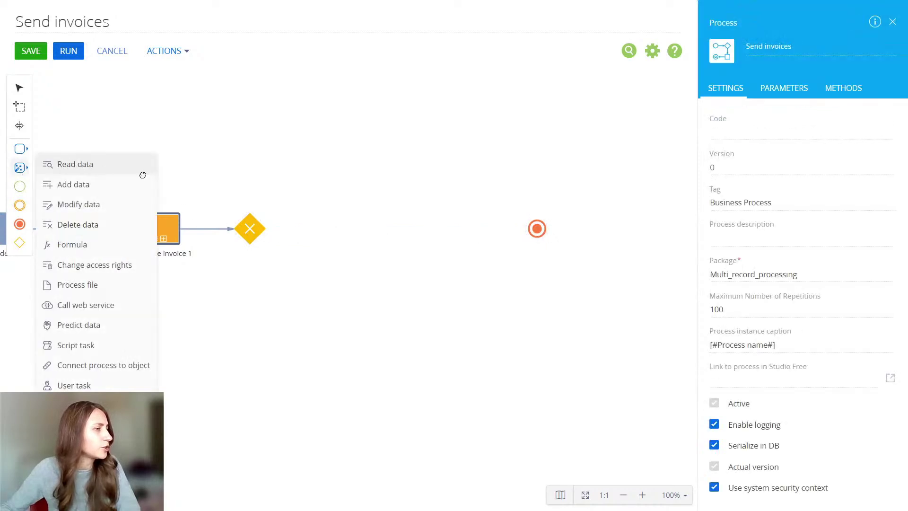
pyautogui.moveTo(66, 164); pyautogui.dragTo(398, 229)
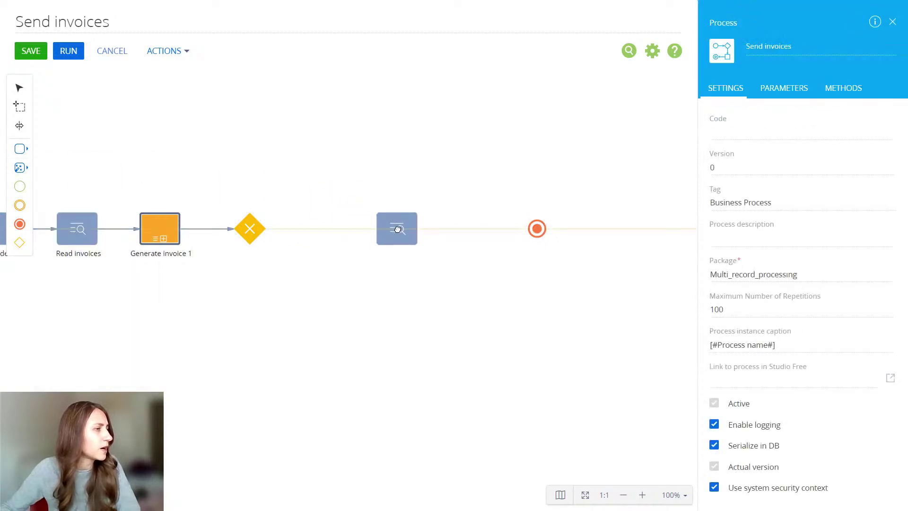
# Step: Connect the gateway to the Read data element with a default flow named "B2C order"
pyautogui.click(257, 226)
pyautogui.moveTo(284, 282); pyautogui.dragTo(377, 228)
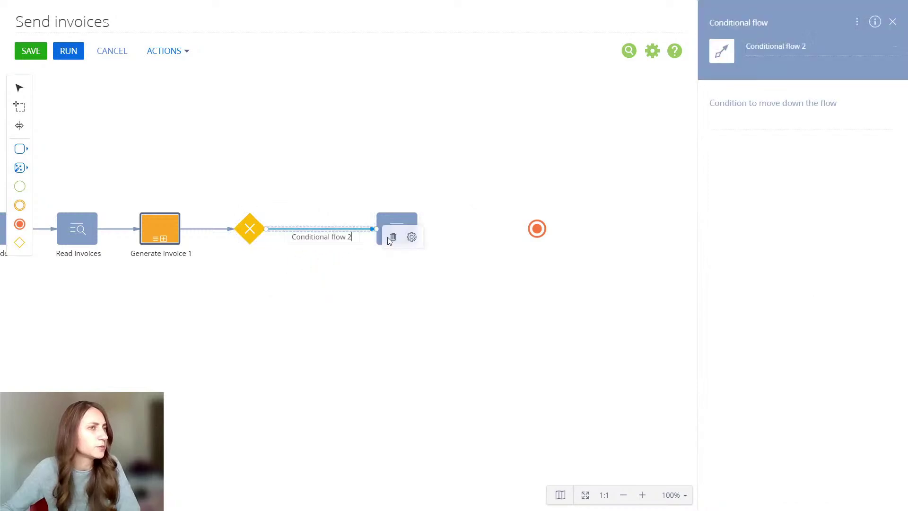
pyautogui.click(412, 237)
pyautogui.click(459, 237)
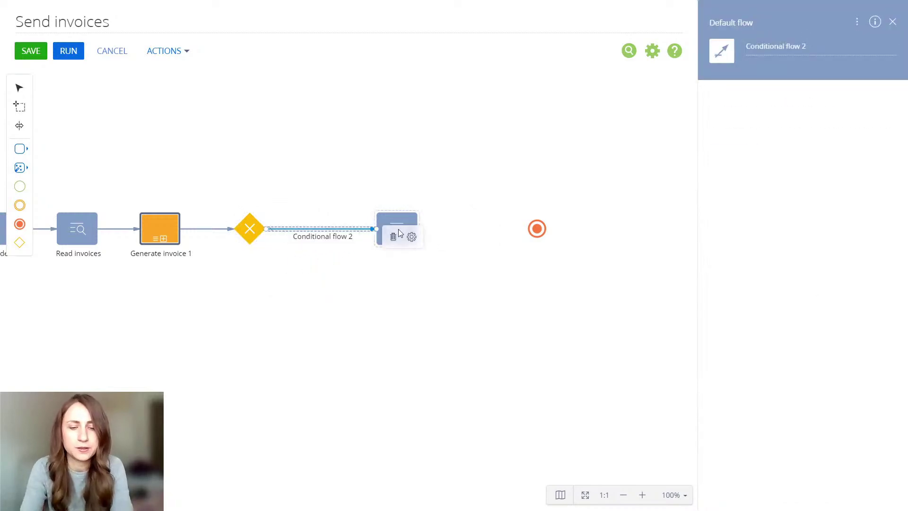
pyautogui.tripleClick(772, 47)
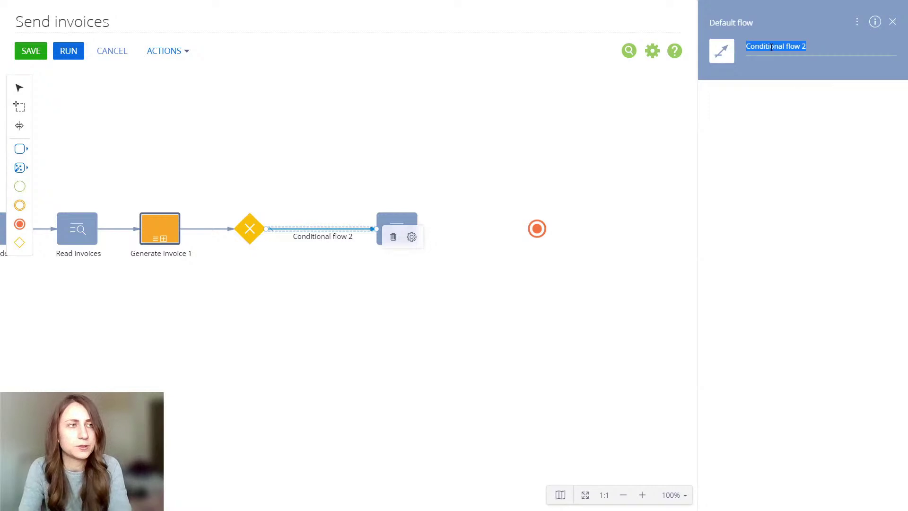
pyautogui.write('B2')
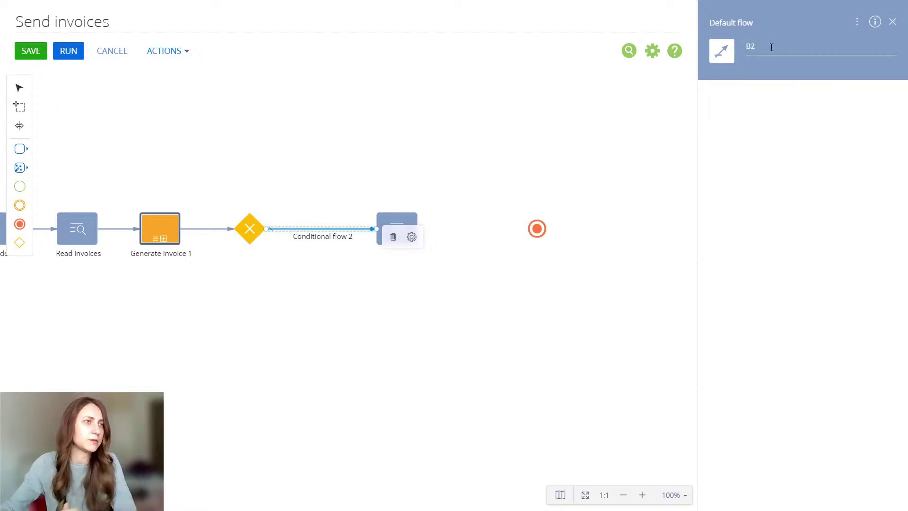
pyautogui.write('C order')
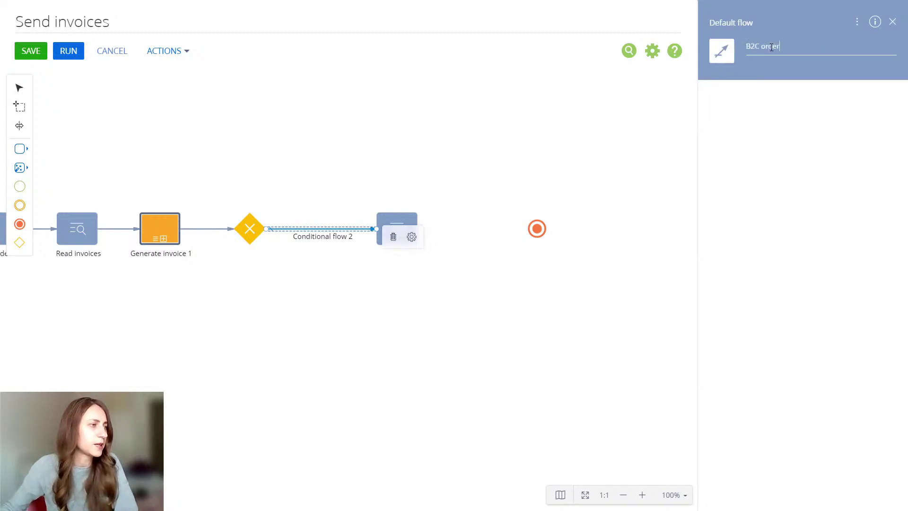
pyautogui.click(511, 187)
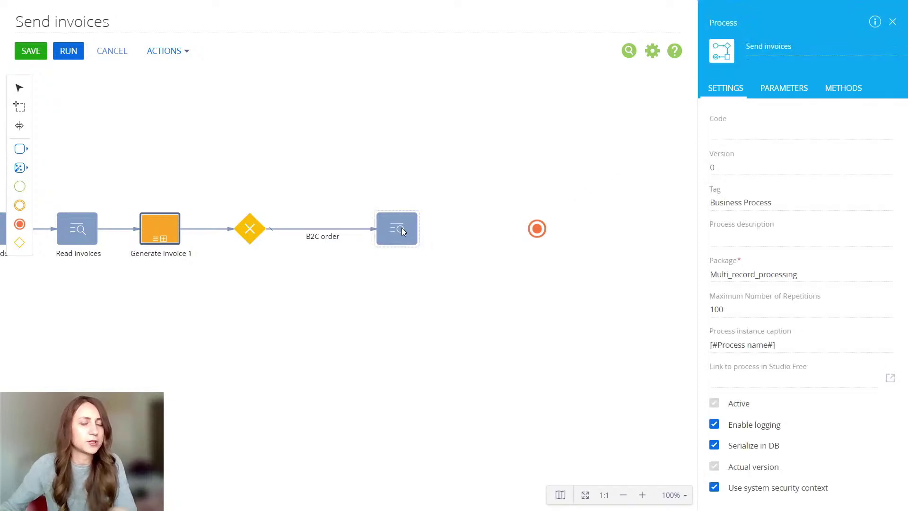
# Step: Name the new Read data element "Read contact" and set it to read from the Contact object
pyautogui.click(400, 228)
pyautogui.click(768, 47)
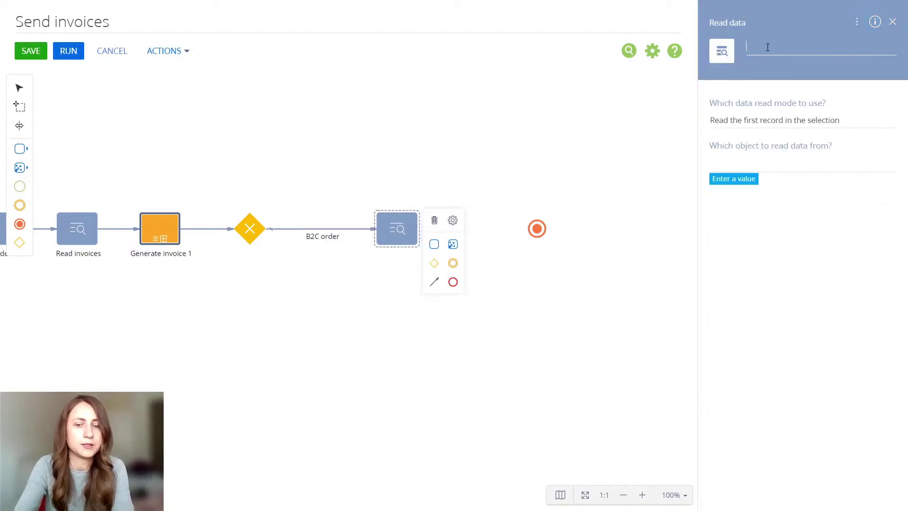
pyautogui.write('Read o')
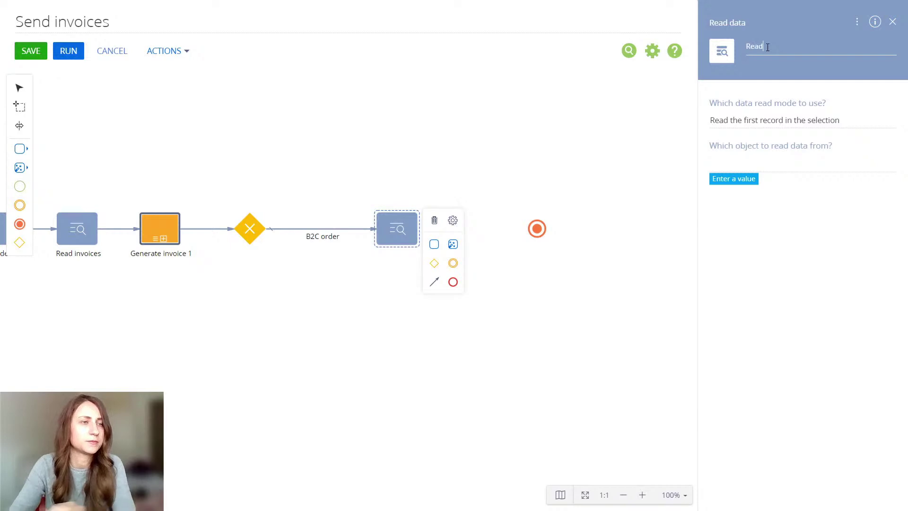
pyautogui.write('ontact')
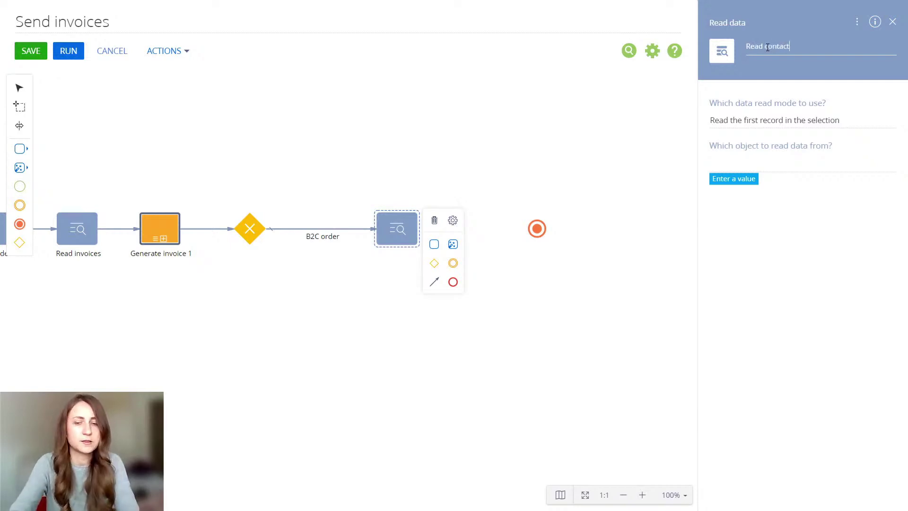
pyautogui.click(761, 163)
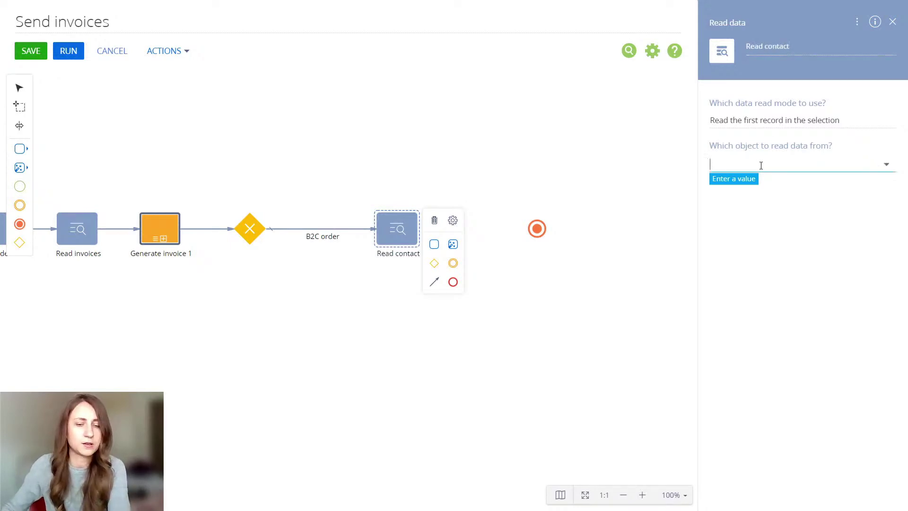
pyautogui.write('con')
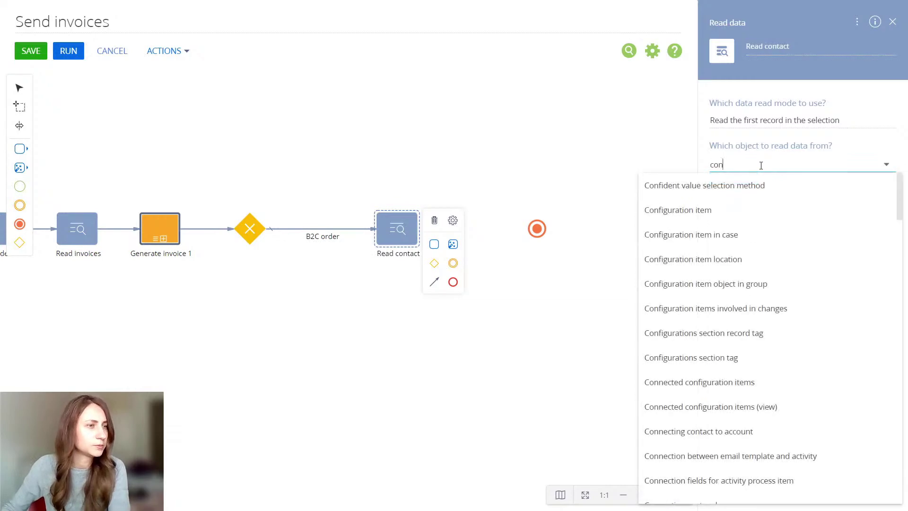
pyautogui.write('ta')
pyautogui.click(728, 188)
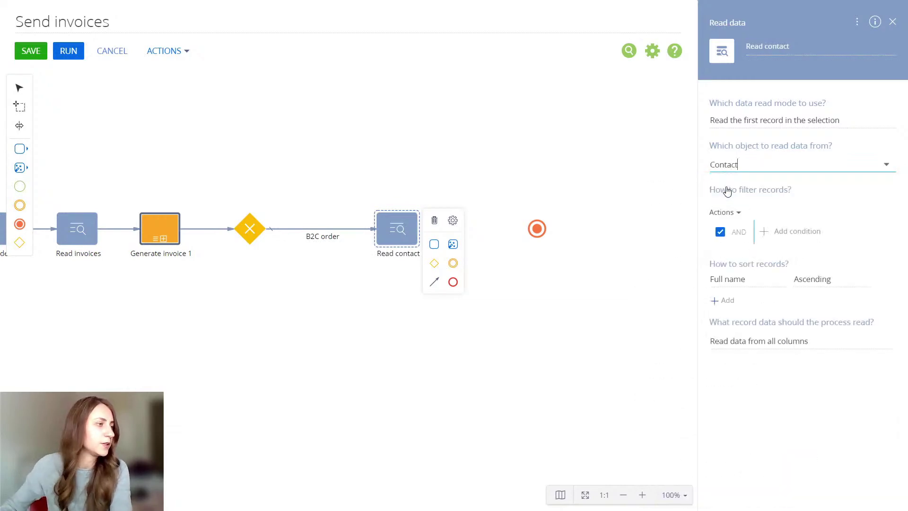
# Step: Filter the Read contact records by Id equal to the Contact parameter of the Read order element
pyautogui.click(770, 230)
pyautogui.write('id')
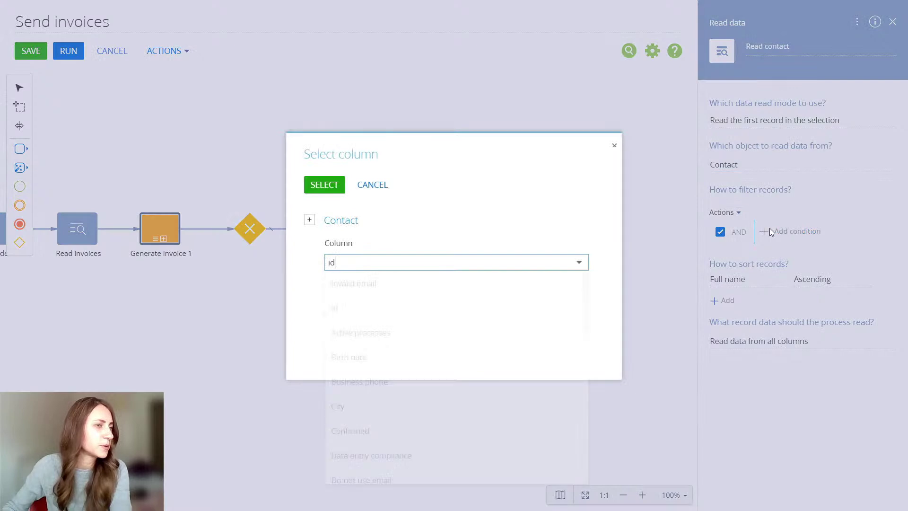
pyautogui.click(359, 283)
pyautogui.click(326, 186)
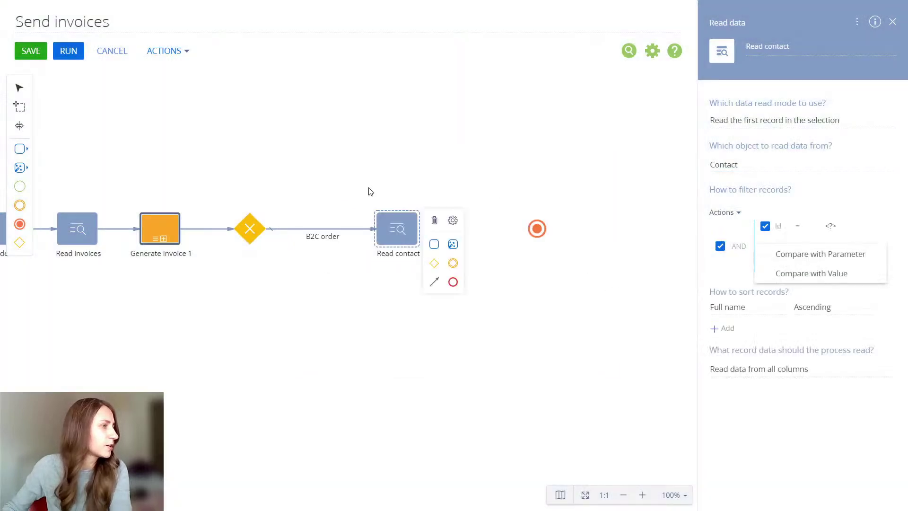
pyautogui.click(832, 254)
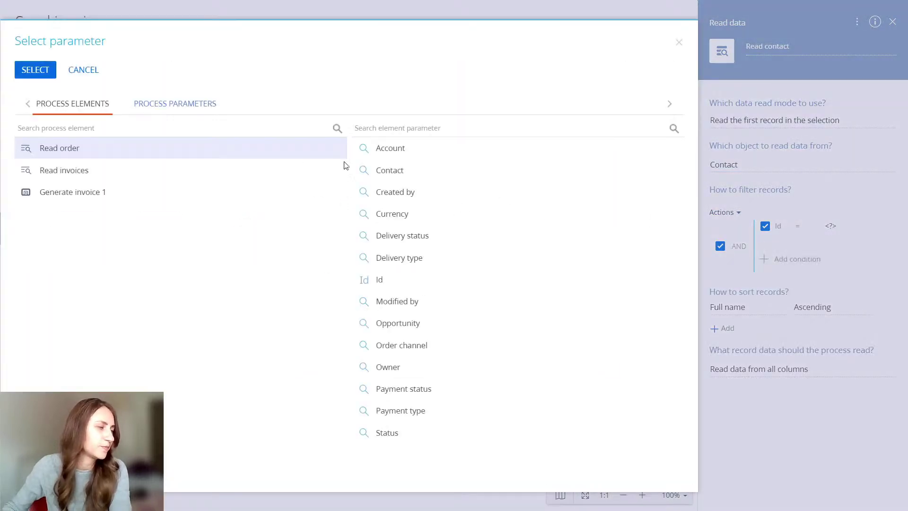
pyautogui.click(398, 170)
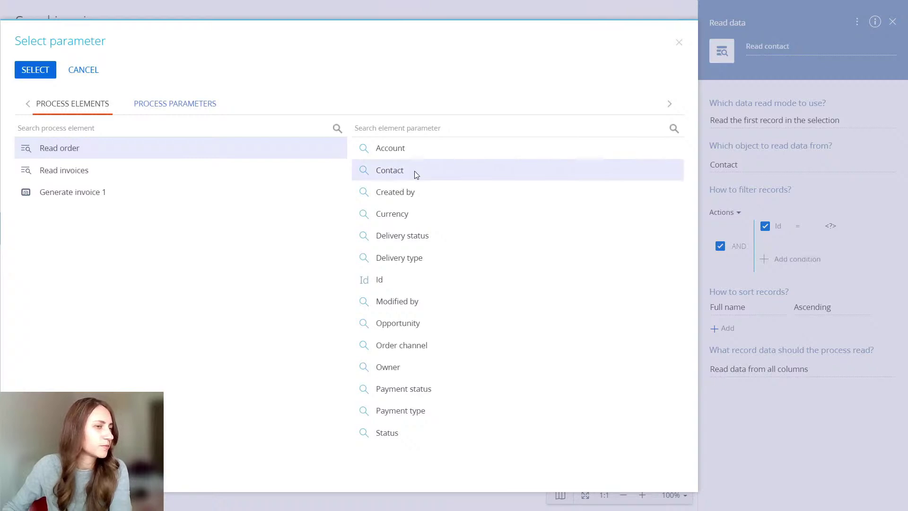
pyautogui.click(39, 75)
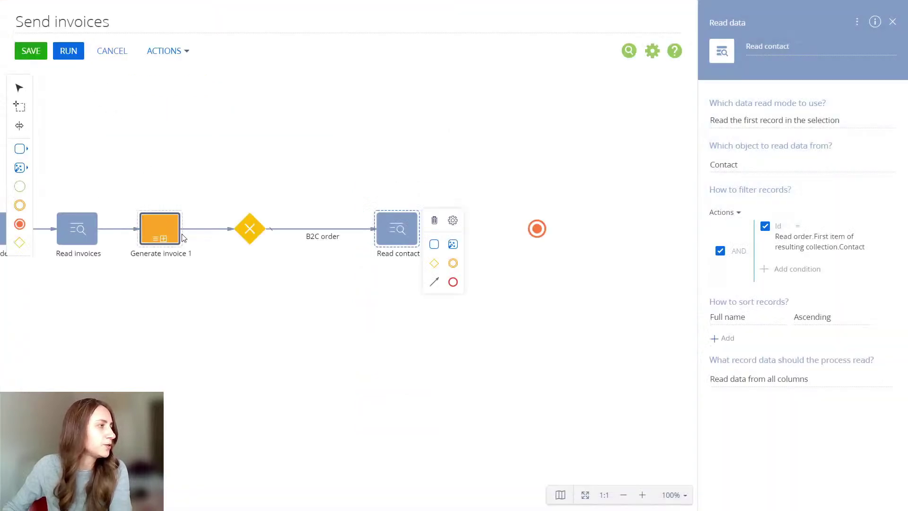
pyautogui.moveTo(223, 316); pyautogui.dragTo(257, 339)
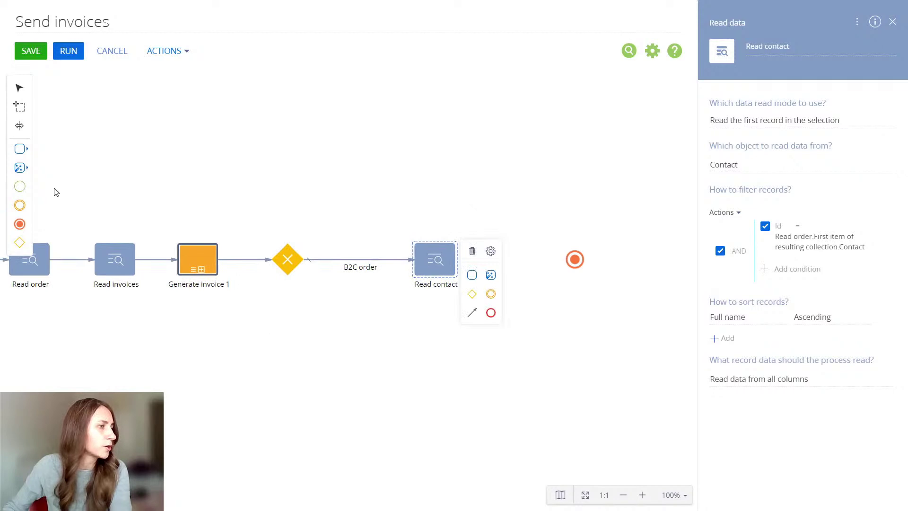
# Step: Place a Read data element above Read contact, name it "Read account" and set it to read from the Account object
pyautogui.click(24, 168)
pyautogui.moveTo(71, 164); pyautogui.dragTo(456, 184)
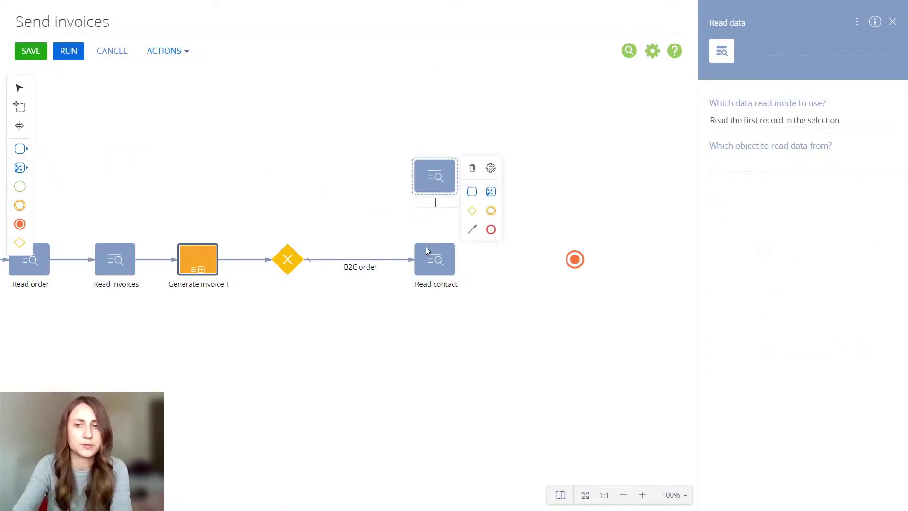
pyautogui.click(757, 50)
pyautogui.write('Rea')
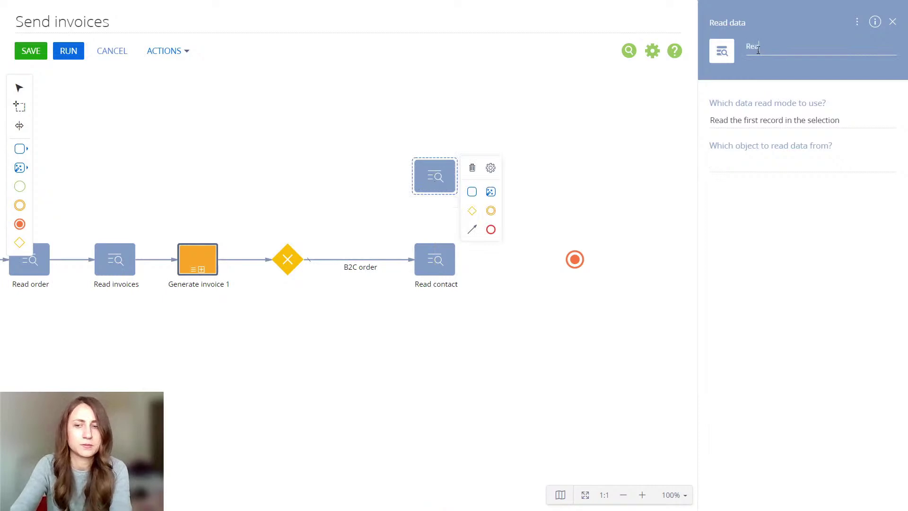
pyautogui.write('d accoun')
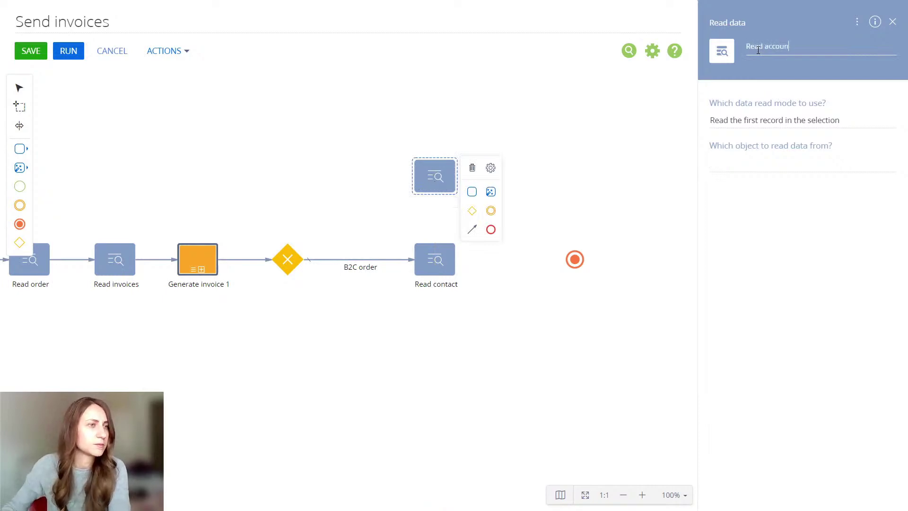
pyautogui.write('t')
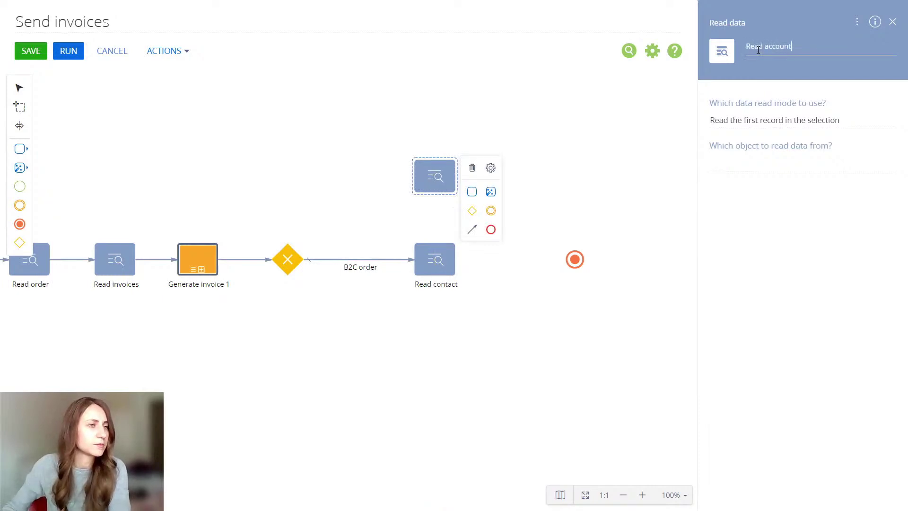
pyautogui.click(751, 163)
pyautogui.write('acc')
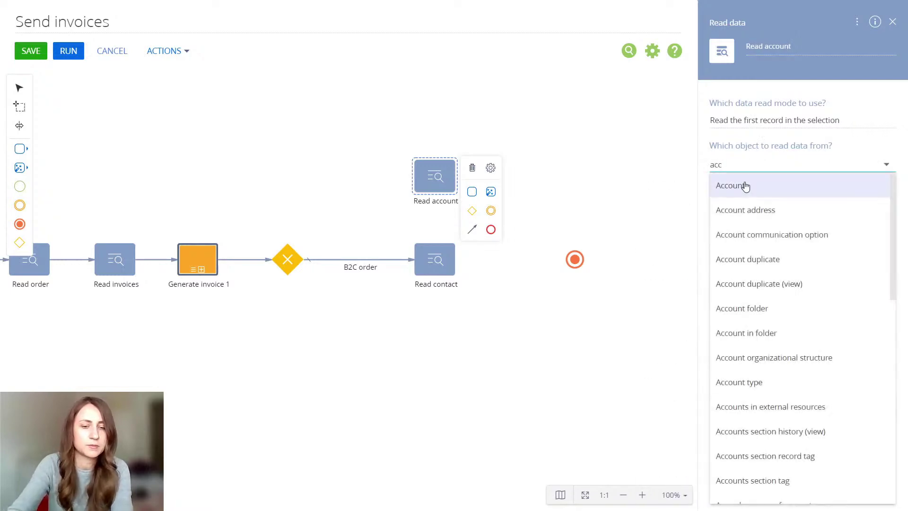
pyautogui.click(746, 186)
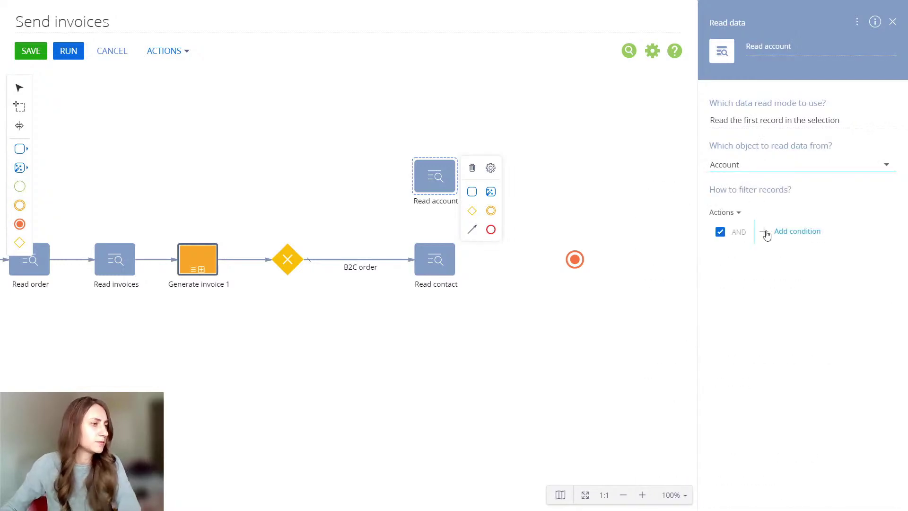
# Step: Filter the Read account records by Id equal to the Account parameter of the Read order element
pyautogui.click(766, 235)
pyautogui.write('id')
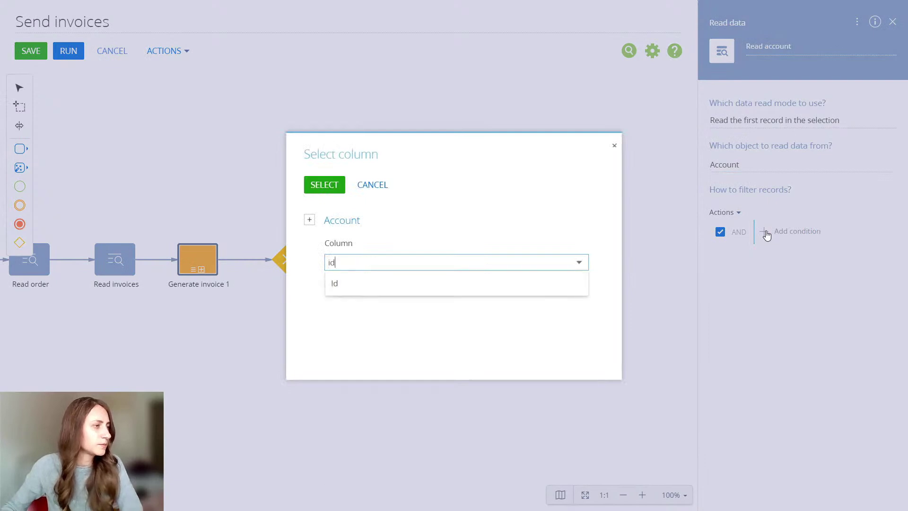
pyautogui.click(505, 292)
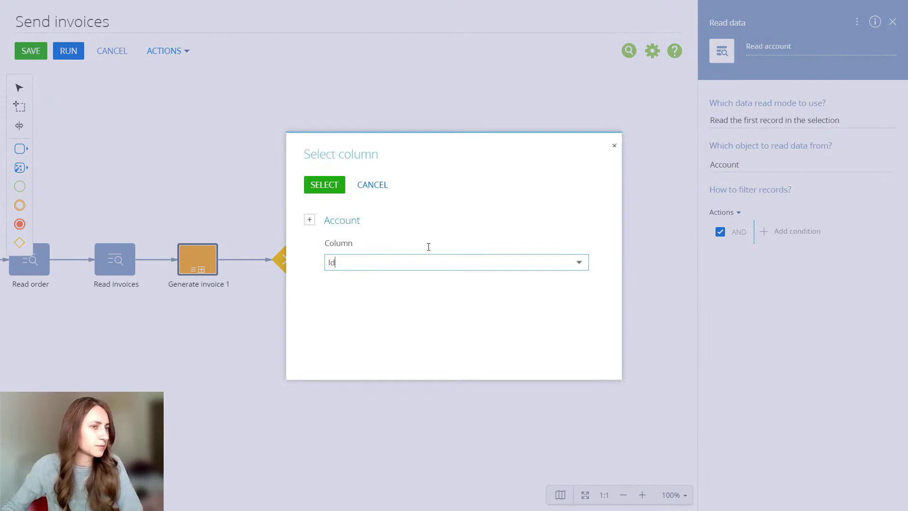
pyautogui.click(321, 185)
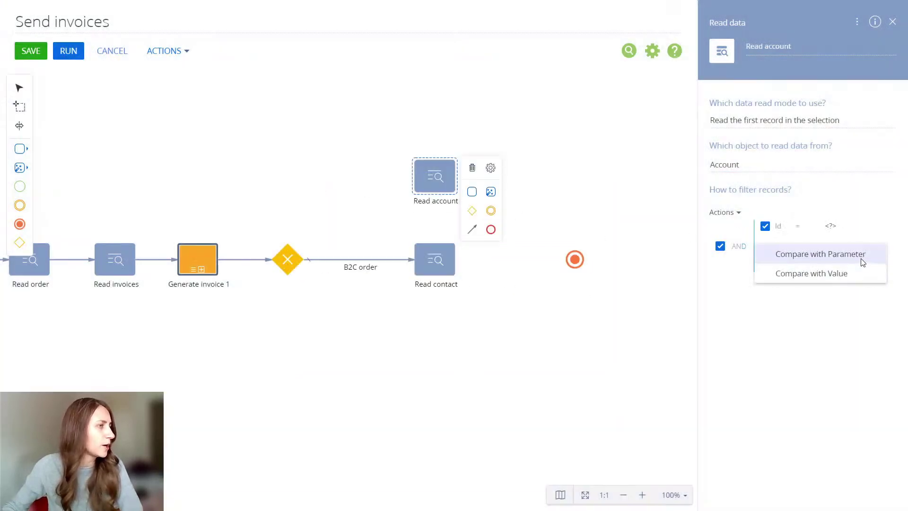
pyautogui.click(863, 262)
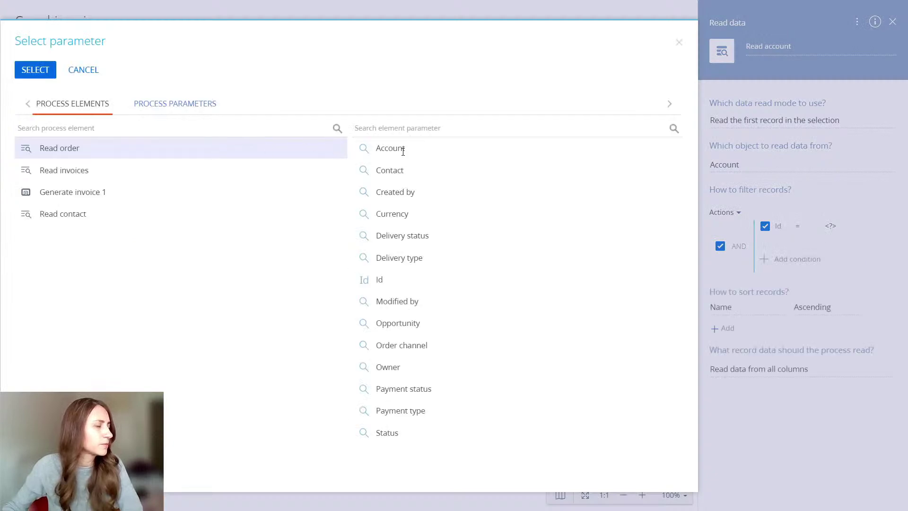
pyautogui.click(402, 148)
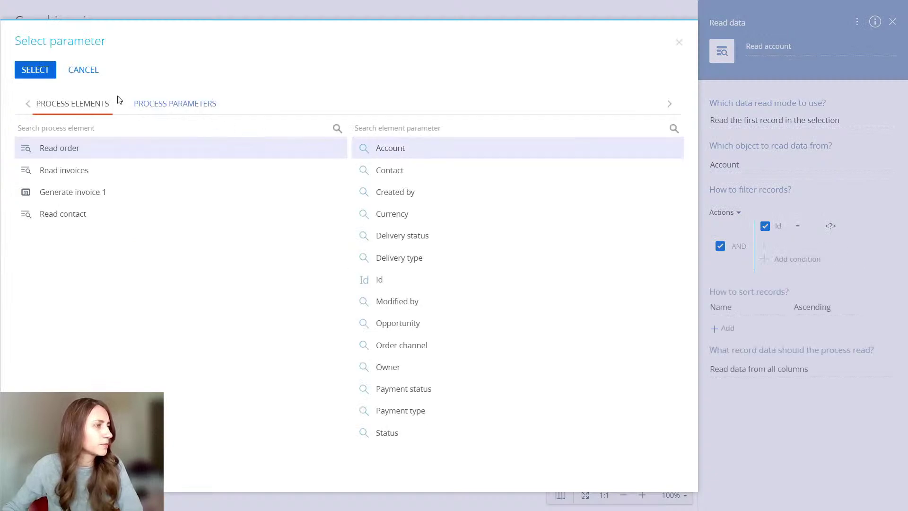
pyautogui.click(46, 75)
# Step: Connect the gateway to Read account with a conditional flow leaving the gateway's upper corner and name it "B2B order"
pyautogui.click(300, 261)
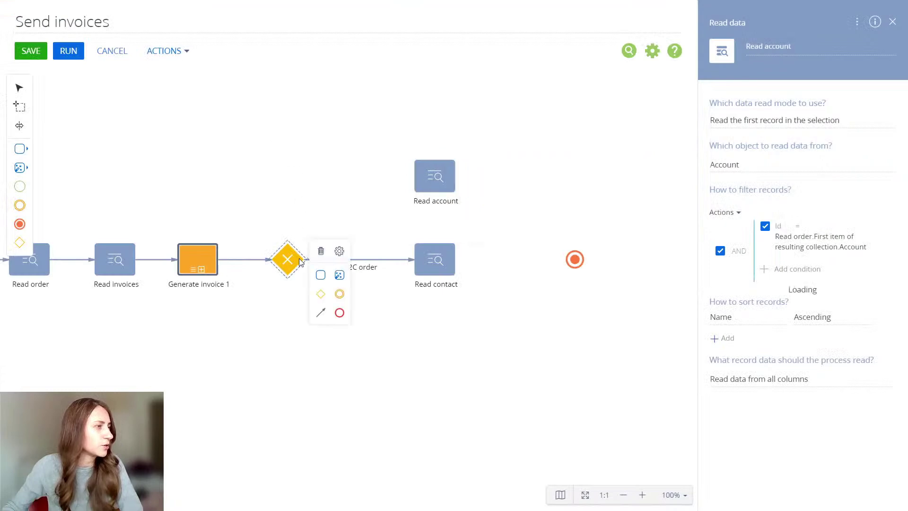
pyautogui.moveTo(321, 313); pyautogui.dragTo(418, 174)
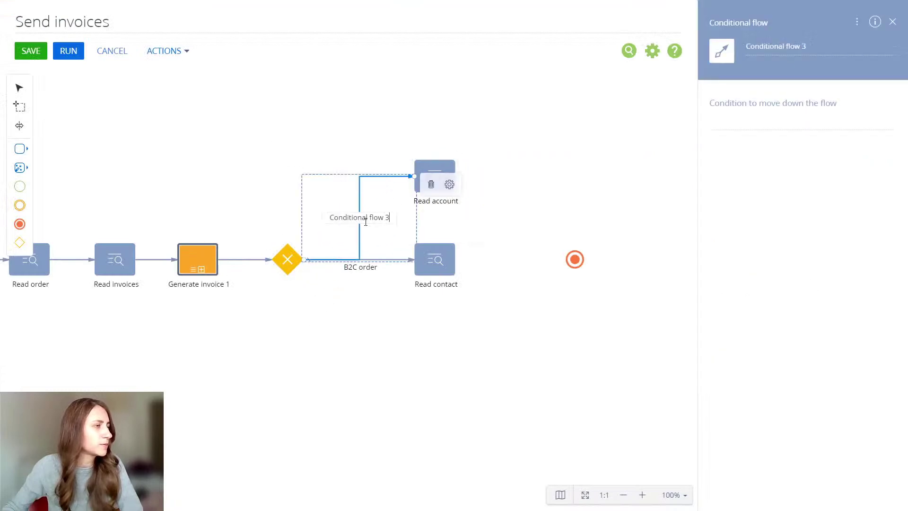
pyautogui.moveTo(366, 221); pyautogui.dragTo(289, 220)
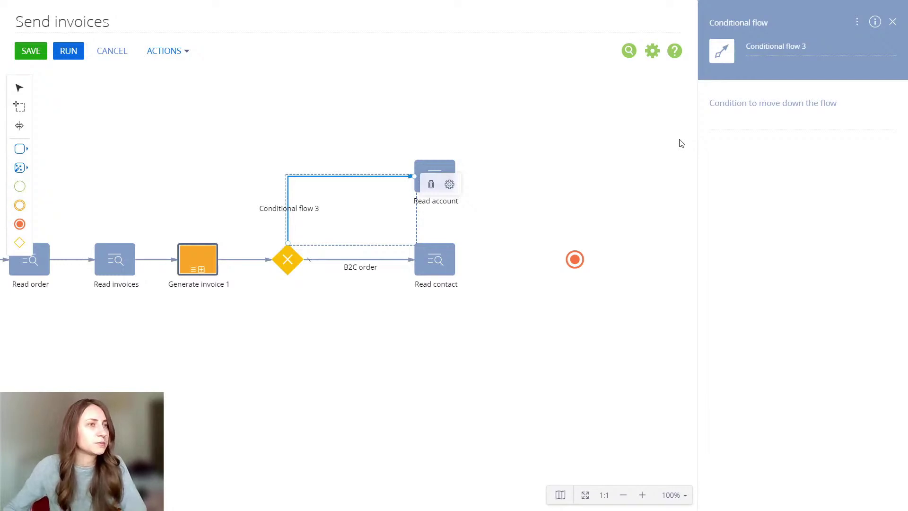
pyautogui.click(797, 46)
pyautogui.write('B2')
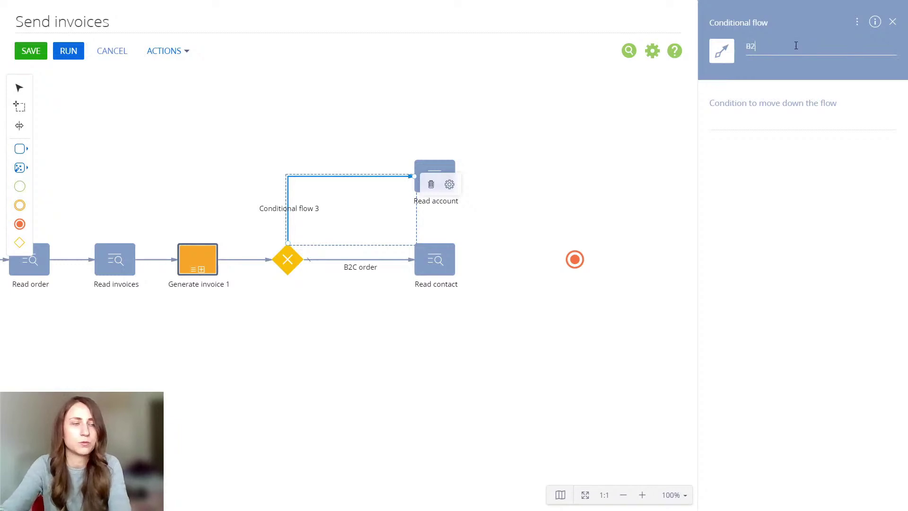
pyautogui.write('B ore')
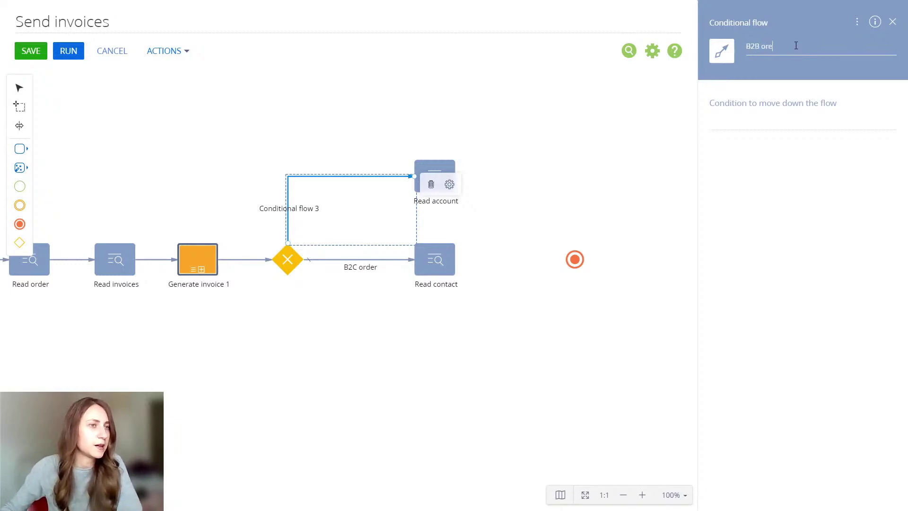
pyautogui.press('BackSpace')
pyautogui.write('der')
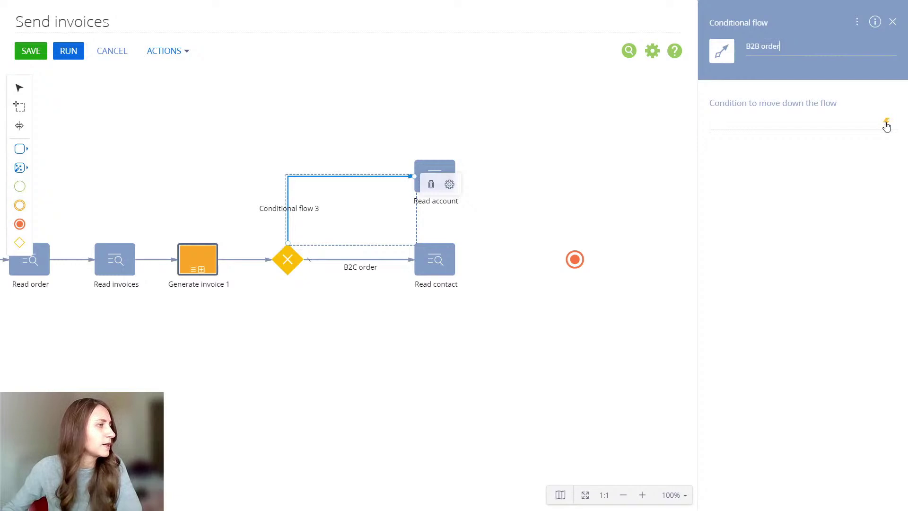
# Step: Set the B2B order flow's condition to Read order's Account parameter followed by "!=Guid.Empty" and save the formula
pyautogui.click(885, 122)
pyautogui.doubleClick(386, 206)
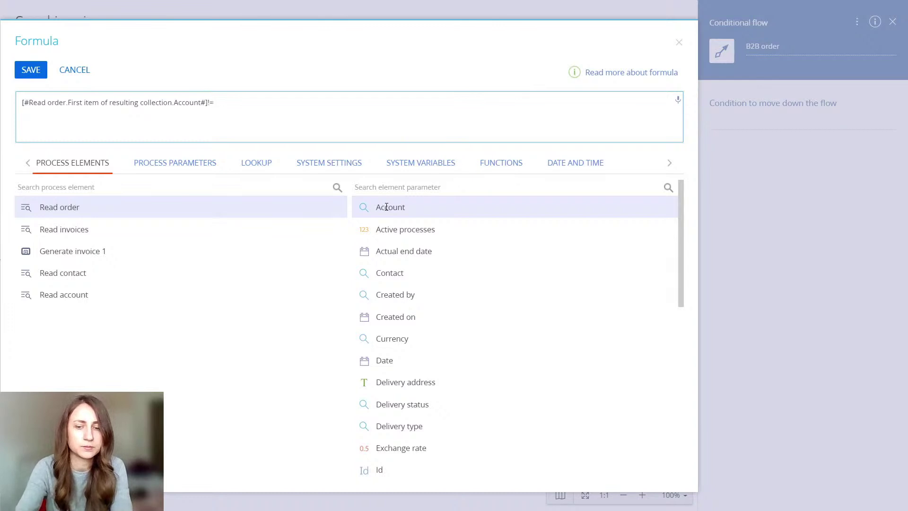
pyautogui.write('!=Guid')
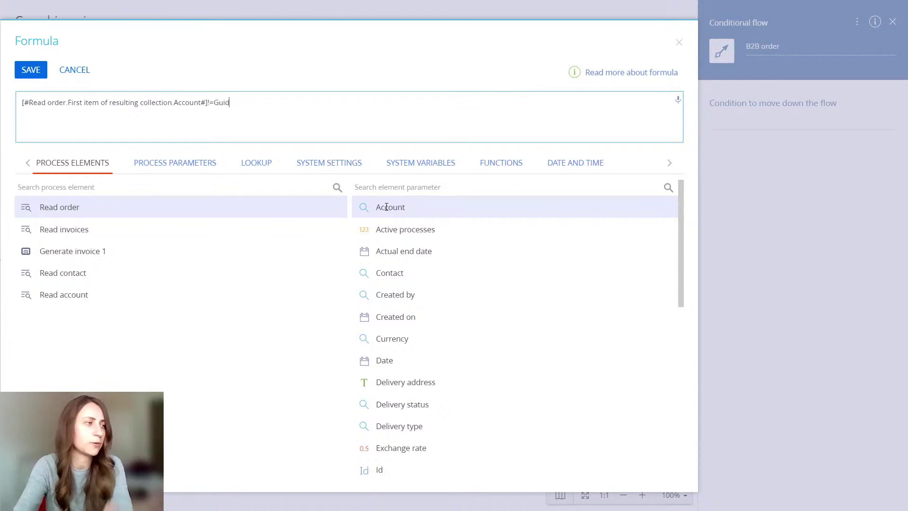
pyautogui.write('.Empty')
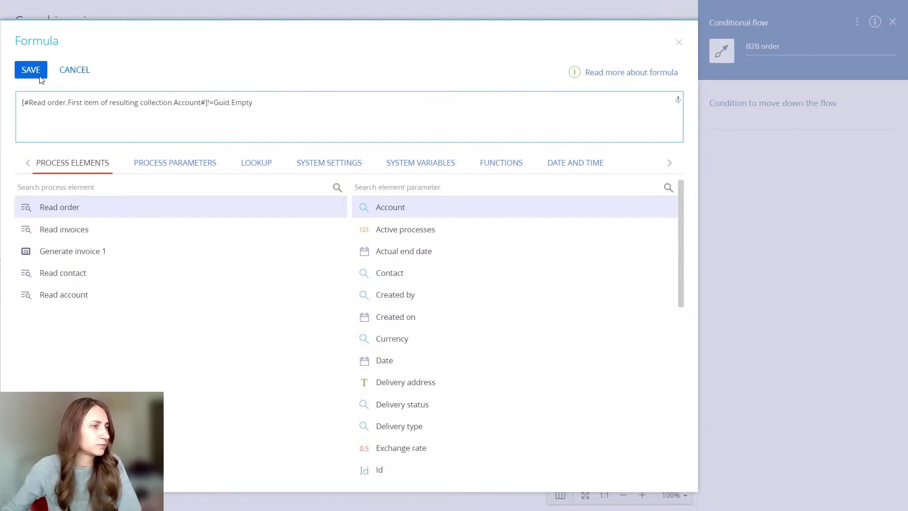
pyautogui.click(28, 71)
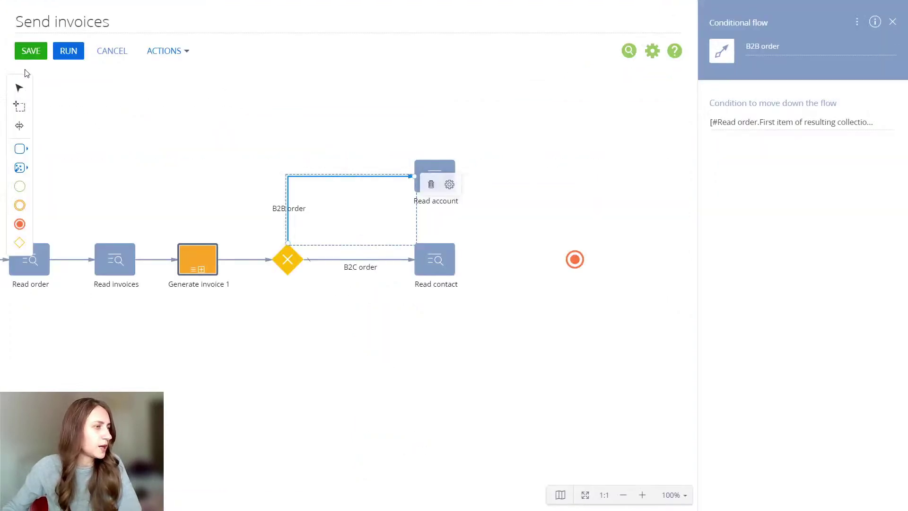
# Step: Connect Read account to Read contact with a sequence flow and switch Read contact's filter logic to OR
pyautogui.click(442, 182)
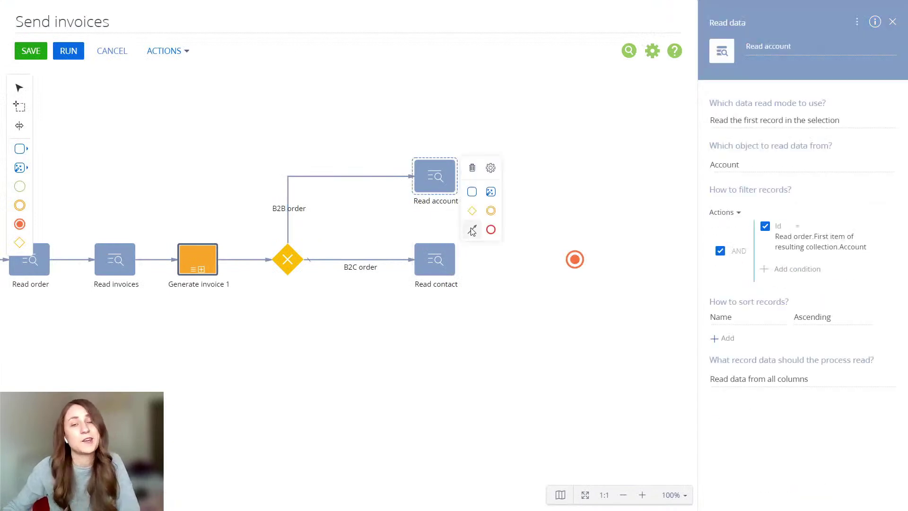
pyautogui.moveTo(471, 229); pyautogui.dragTo(442, 243)
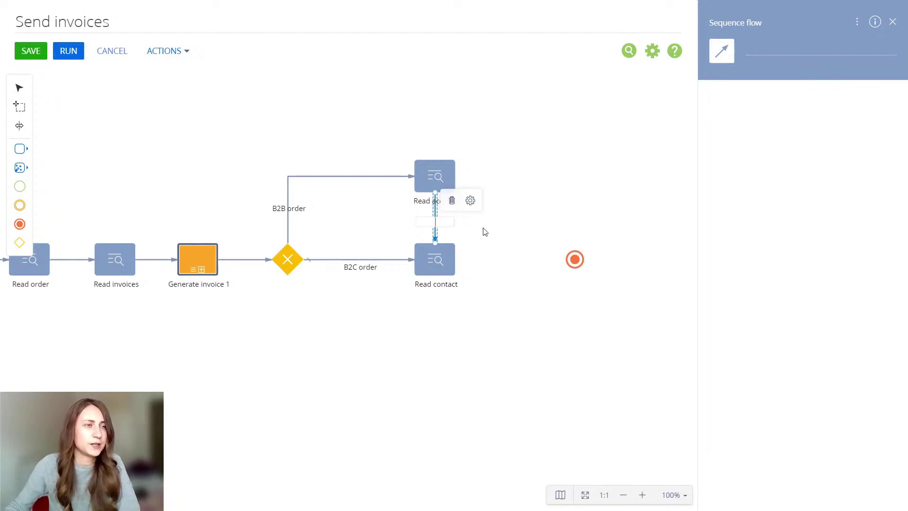
pyautogui.click(438, 259)
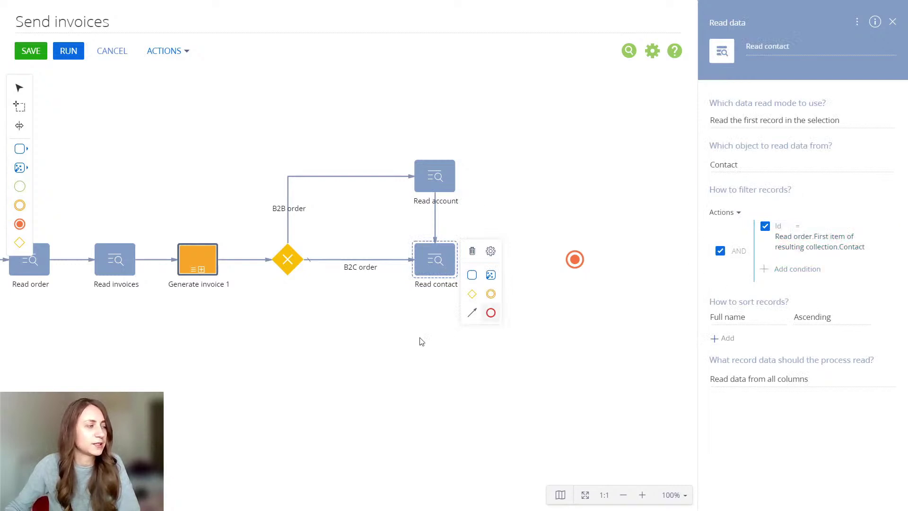
pyautogui.moveTo(387, 360); pyautogui.dragTo(481, 359)
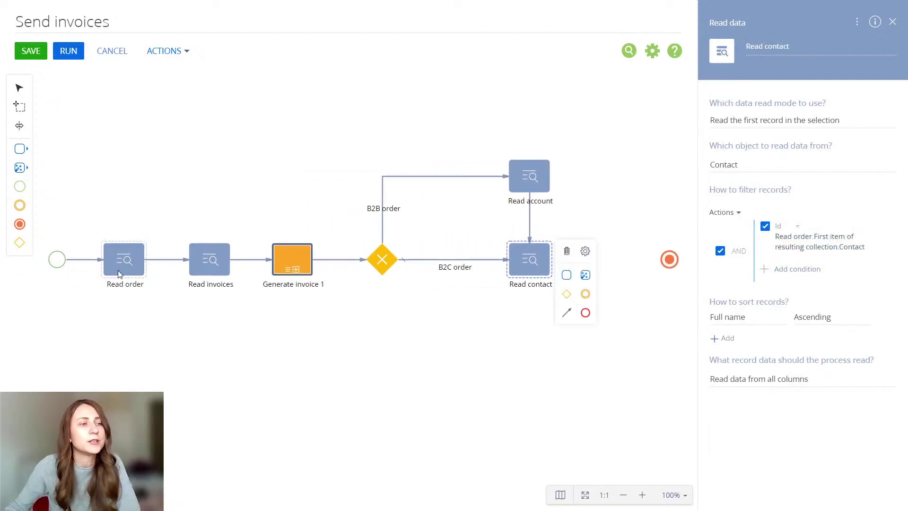
pyautogui.click(739, 252)
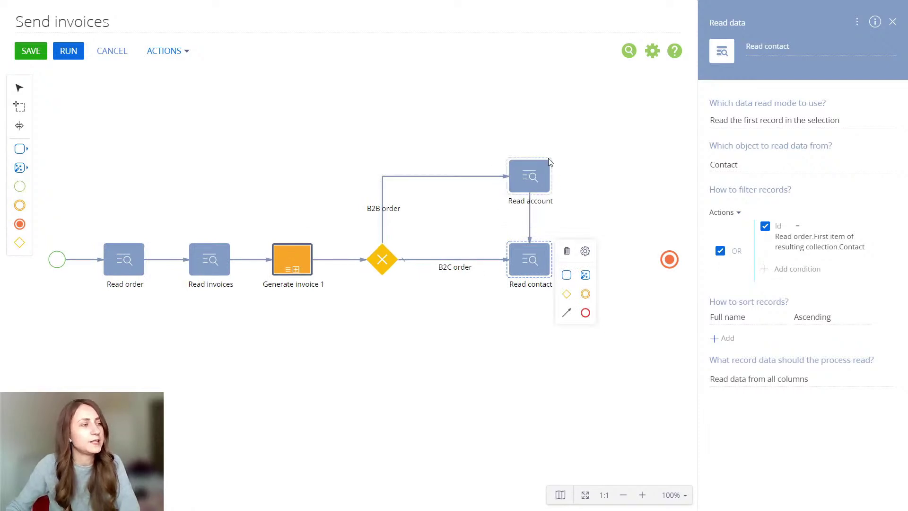
# Step: Add a second Read contact filter condition with Id equal to the Primary contact parameter of the Read account element
pyautogui.click(785, 269)
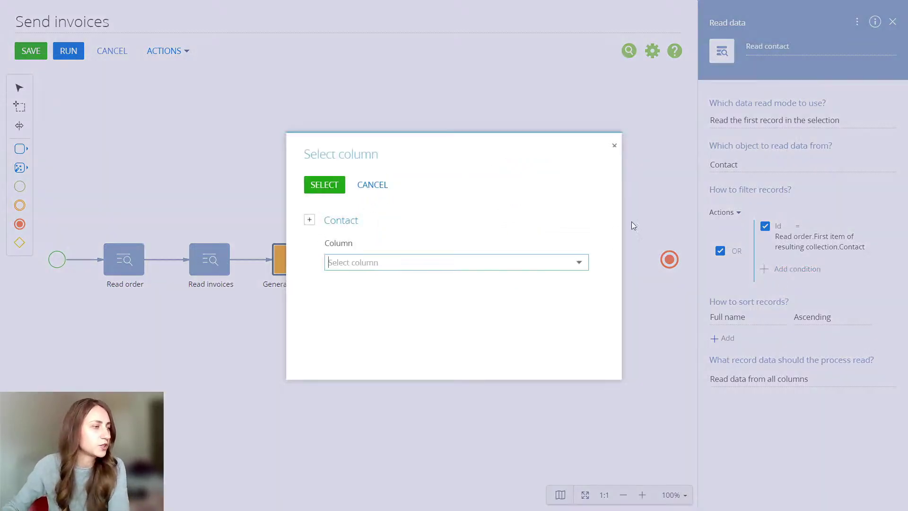
pyautogui.write('id')
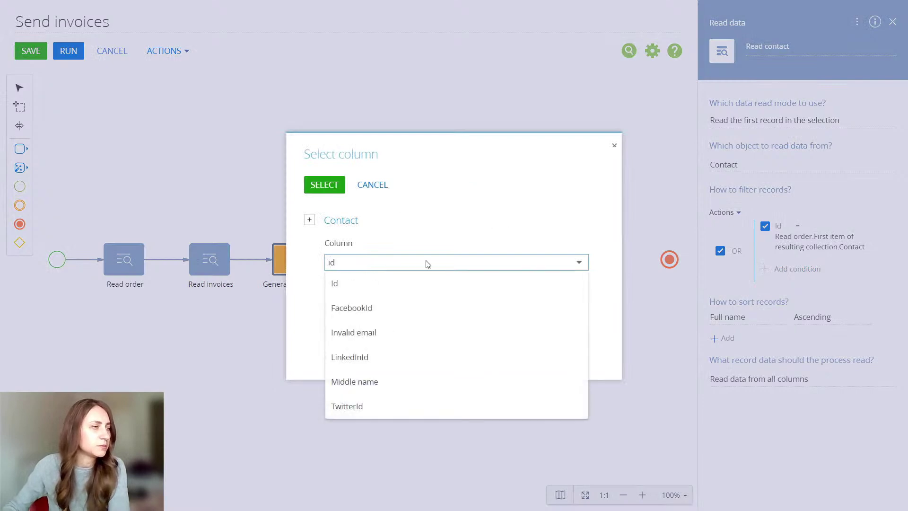
pyautogui.click(341, 283)
pyautogui.click(324, 185)
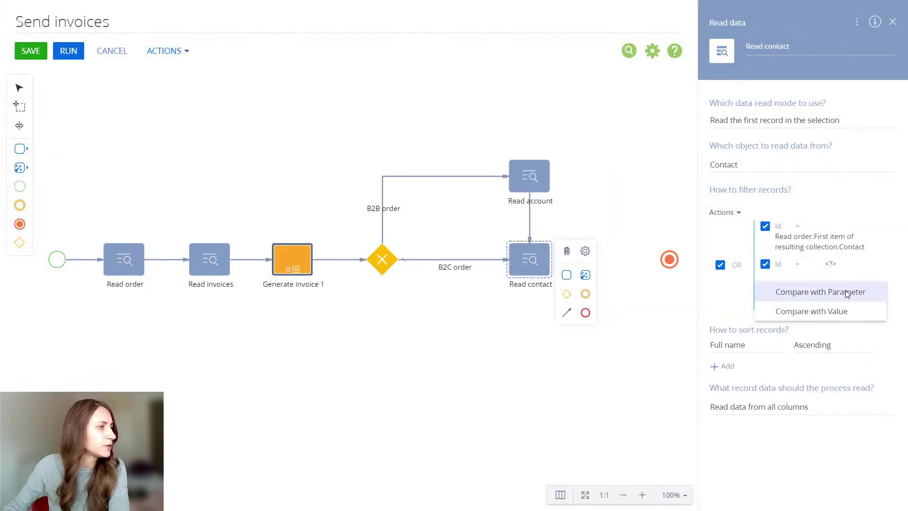
pyautogui.click(802, 290)
pyautogui.click(102, 215)
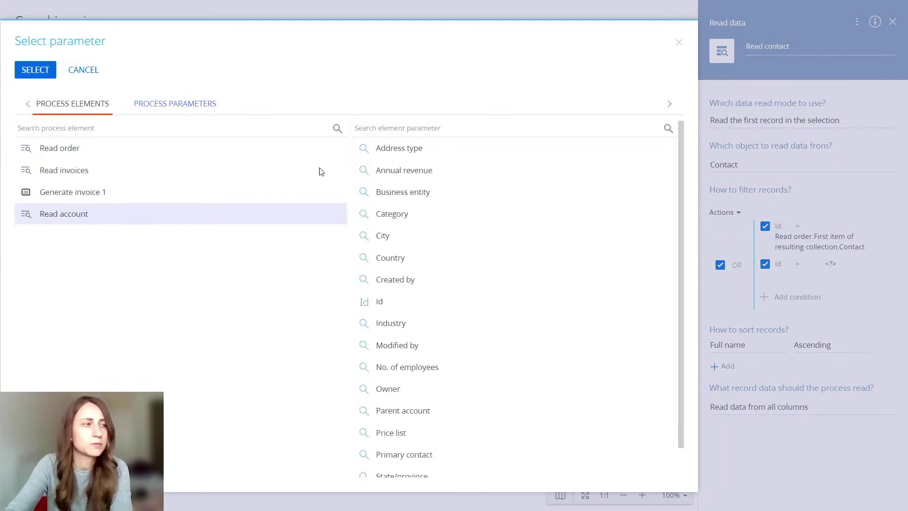
pyautogui.click(394, 129)
pyautogui.write('prim')
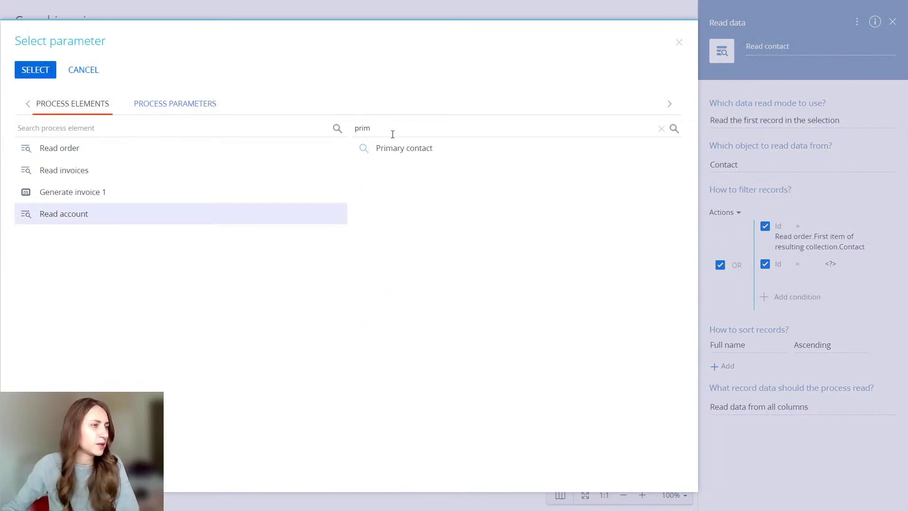
pyautogui.click(487, 155)
pyautogui.click(35, 69)
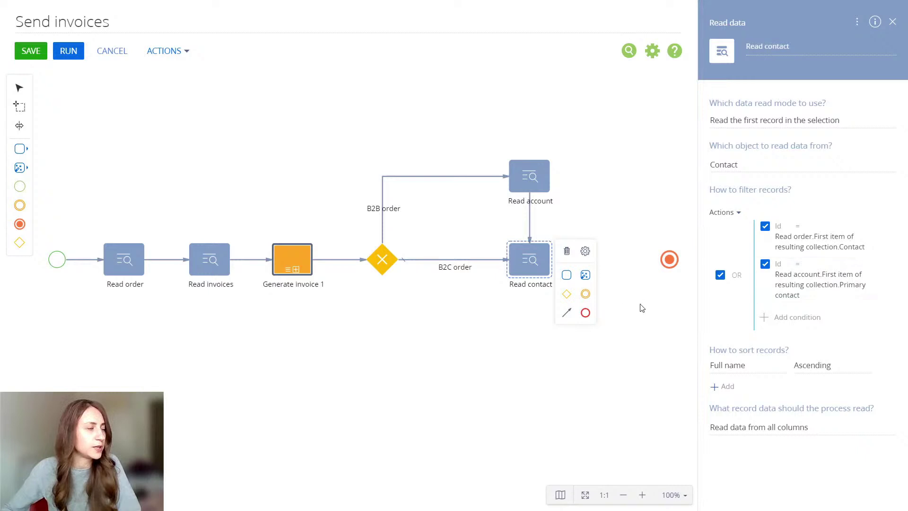
# Step: Move the Terminate event farther right and place a Process file element between it and Read contact
pyautogui.moveTo(641, 308); pyautogui.dragTo(450, 303)
pyautogui.moveTo(482, 251); pyautogui.dragTo(588, 250)
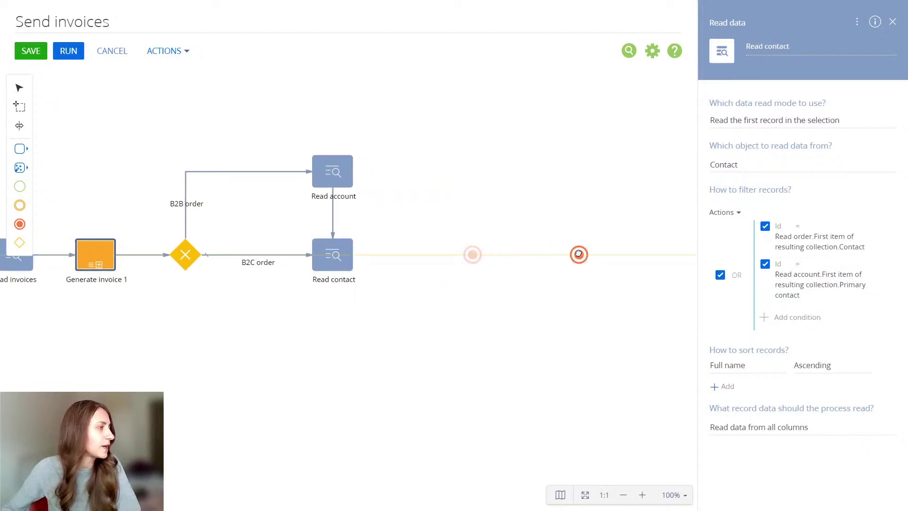
pyautogui.click(21, 169)
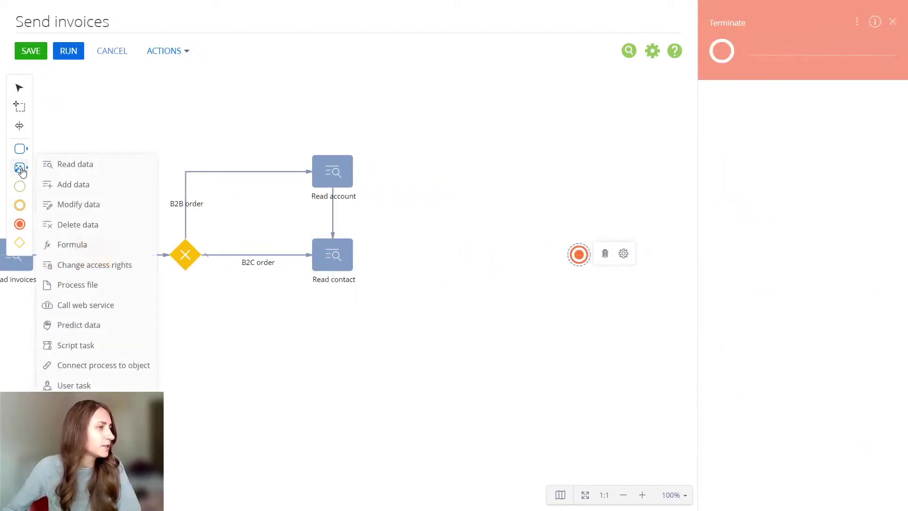
pyautogui.moveTo(117, 285); pyautogui.dragTo(435, 254)
# Step: Connect Read contact to the new Process file element with a sequence flow
pyautogui.click(340, 261)
pyautogui.moveTo(369, 309); pyautogui.dragTo(416, 257)
pyautogui.click(768, 49)
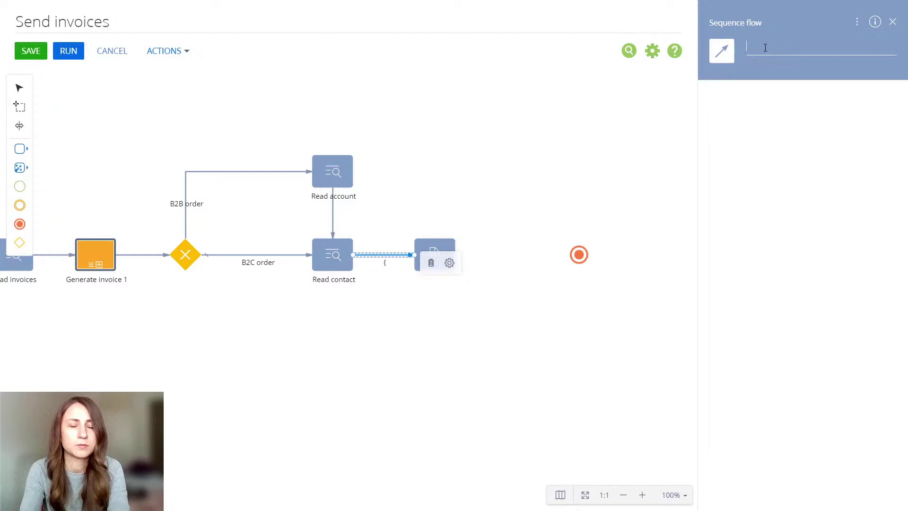
pyautogui.write('Proc')
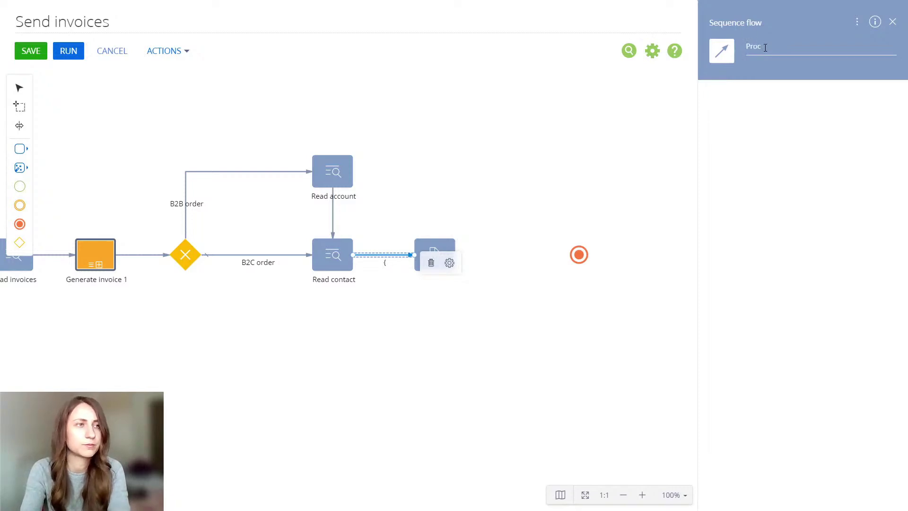
pyautogui.write('ess invoices')
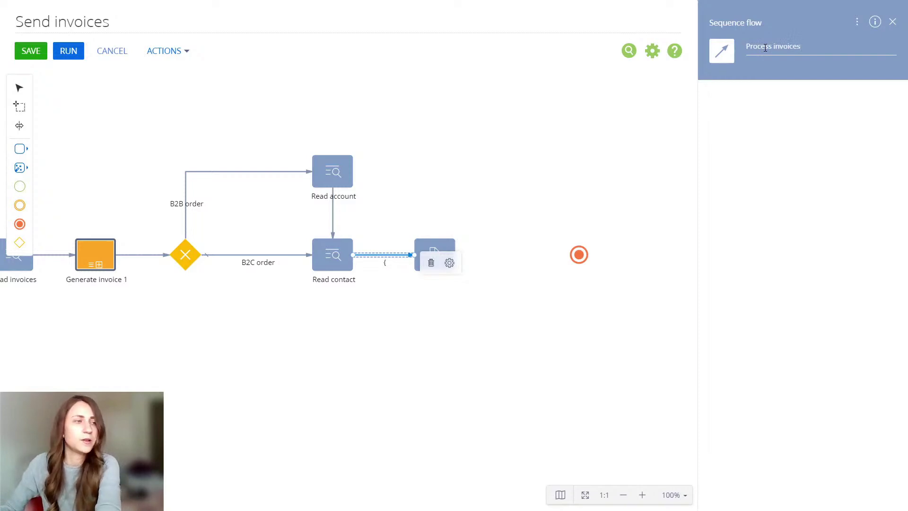
pyautogui.tripleClick(771, 43)
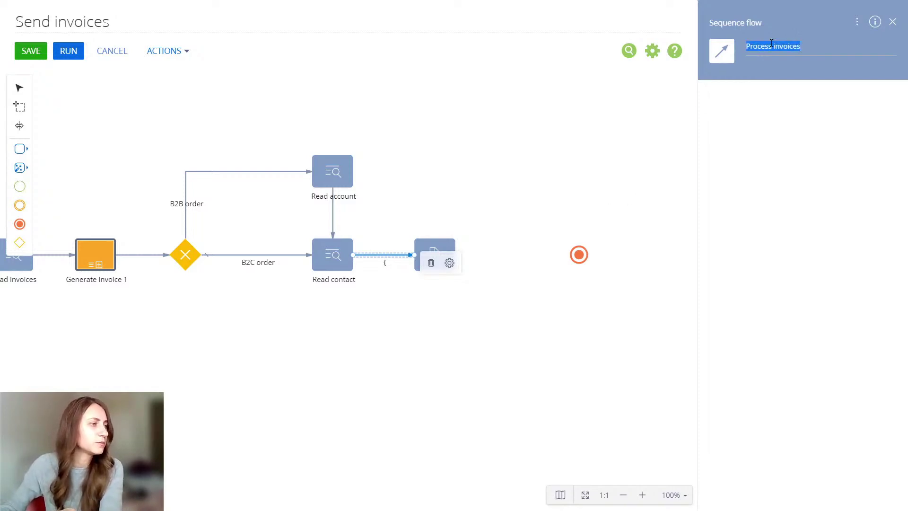
pyautogui.press('BackSpace')
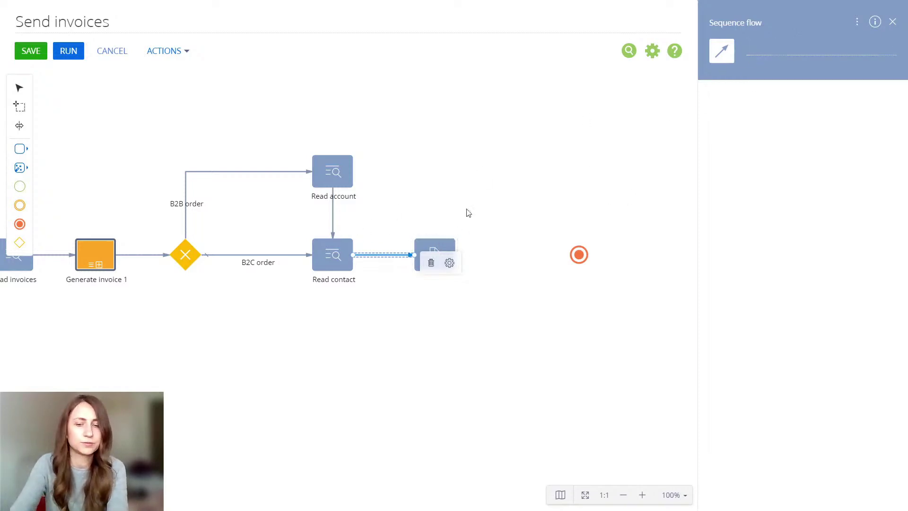
# Step: Title the Process file element "Process invoices"
pyautogui.click(437, 253)
pyautogui.click(770, 50)
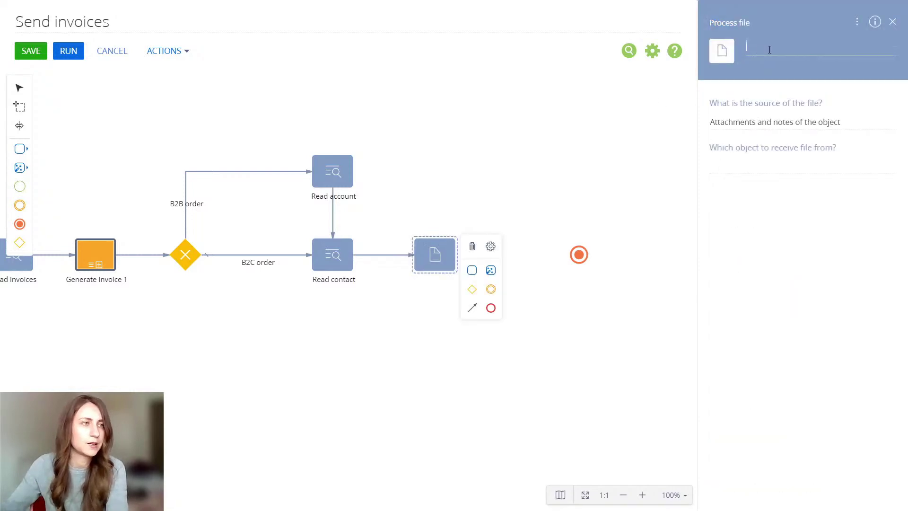
pyautogui.write('Invoic')
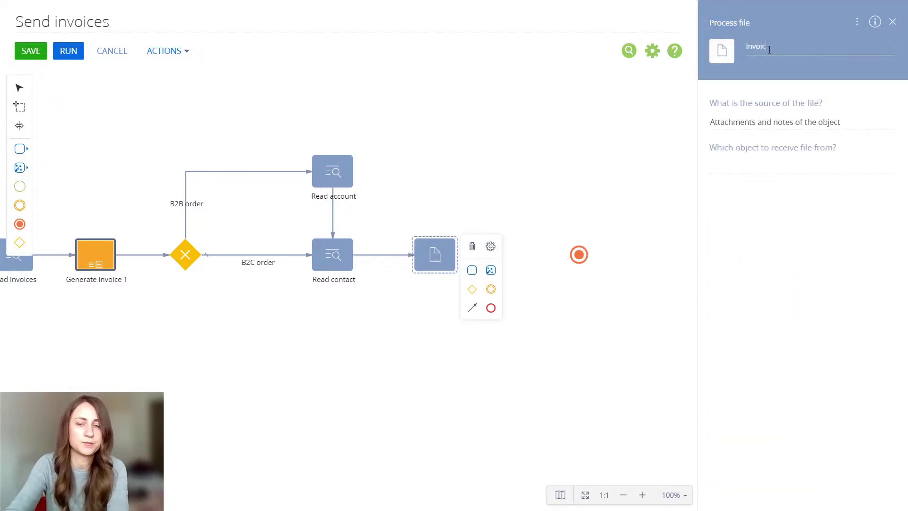
pyautogui.press('BackSpace')
pyautogui.press('BackSpace')
pyautogui.press('BackSpace')
pyautogui.press('BackSpace')
pyautogui.press('BackSpace')
pyautogui.press('BackSpace')
pyautogui.press('BackSpace')
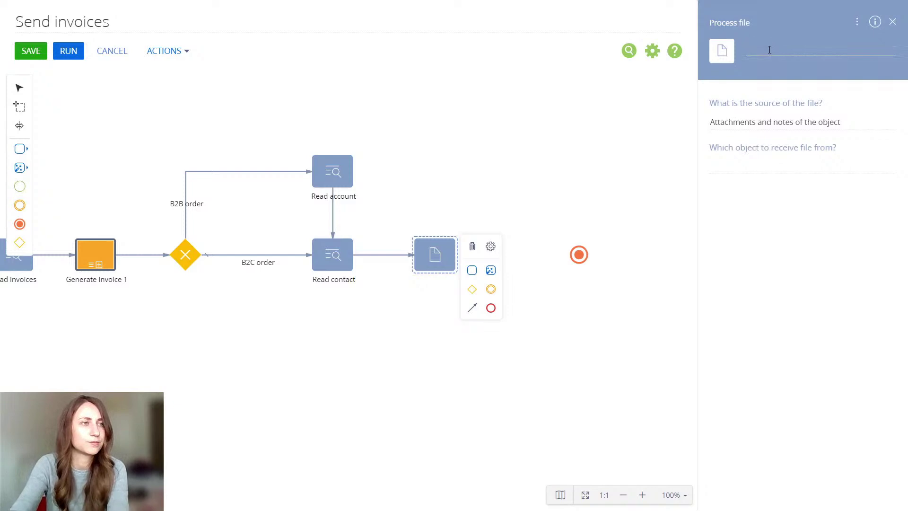
pyautogui.write('Process ')
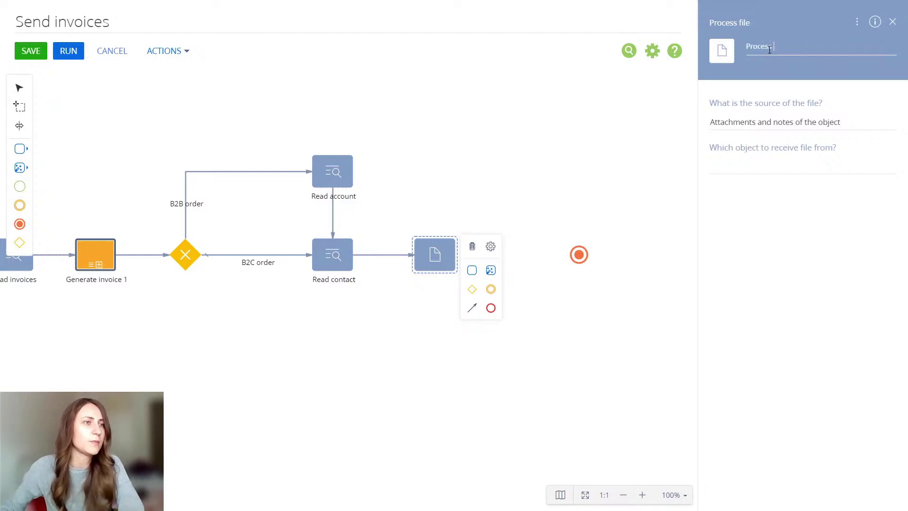
pyautogui.write('invoices')
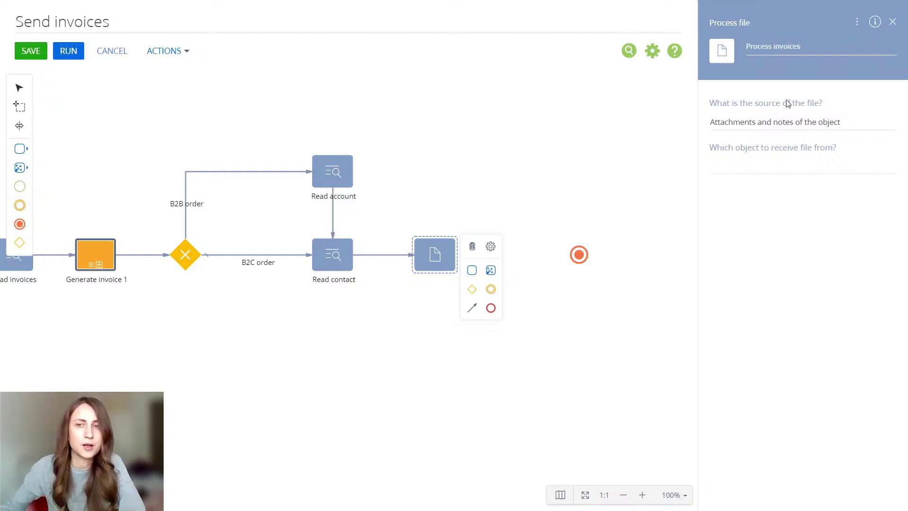
# Step: Set the object that Process invoices receives files from to File and link of invoice
pyautogui.click(795, 172)
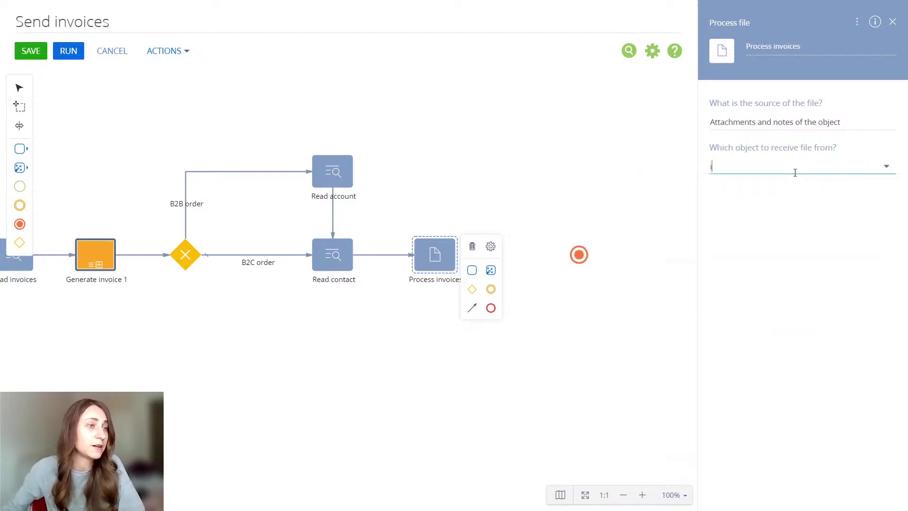
pyautogui.write('inv')
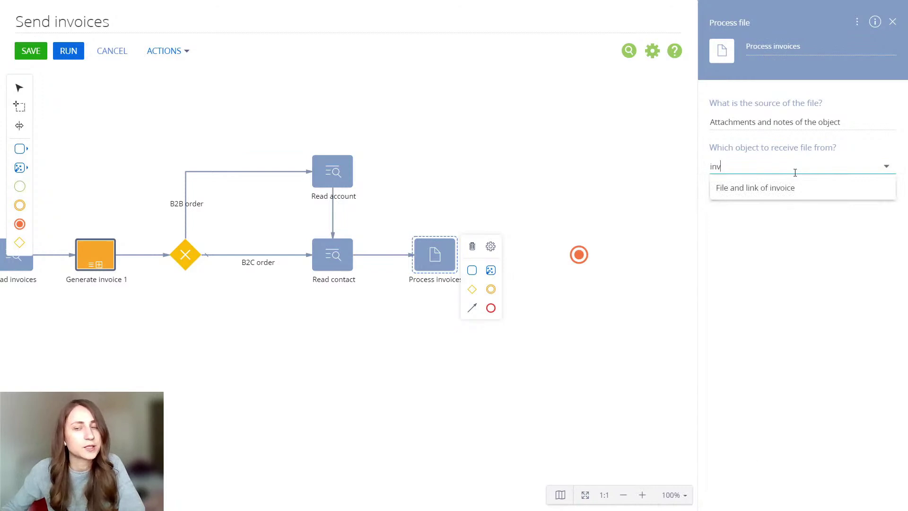
pyautogui.click(786, 188)
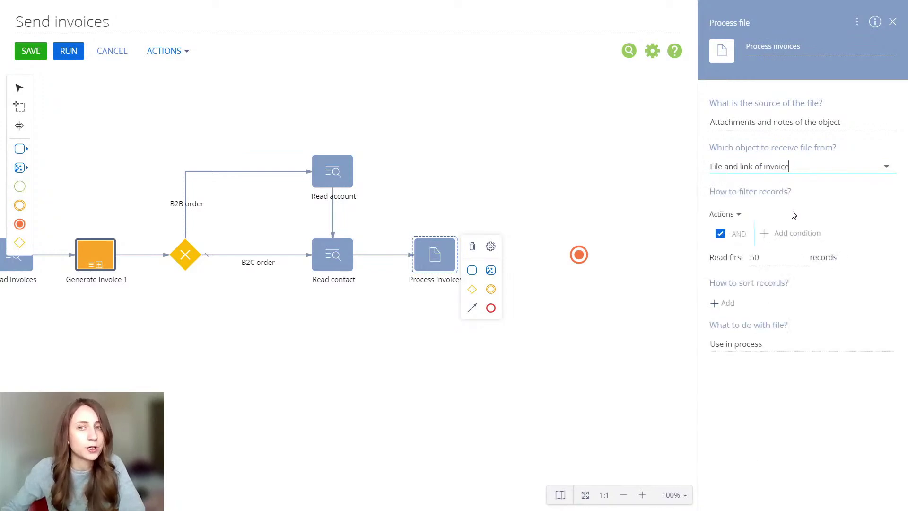
# Step: Start a filter condition for Process invoices and add the linked Invoice object to its column path
pyautogui.click(785, 234)
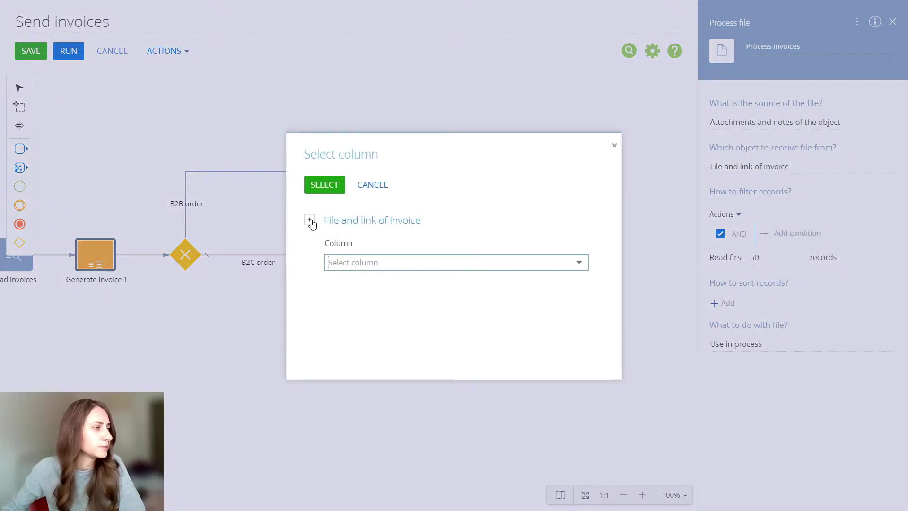
pyautogui.click(312, 223)
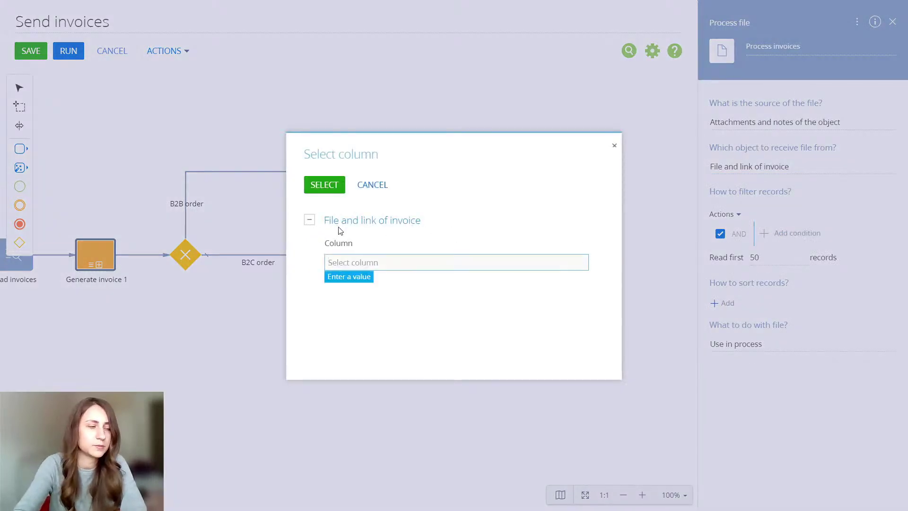
pyautogui.click(334, 245)
pyautogui.write('inv')
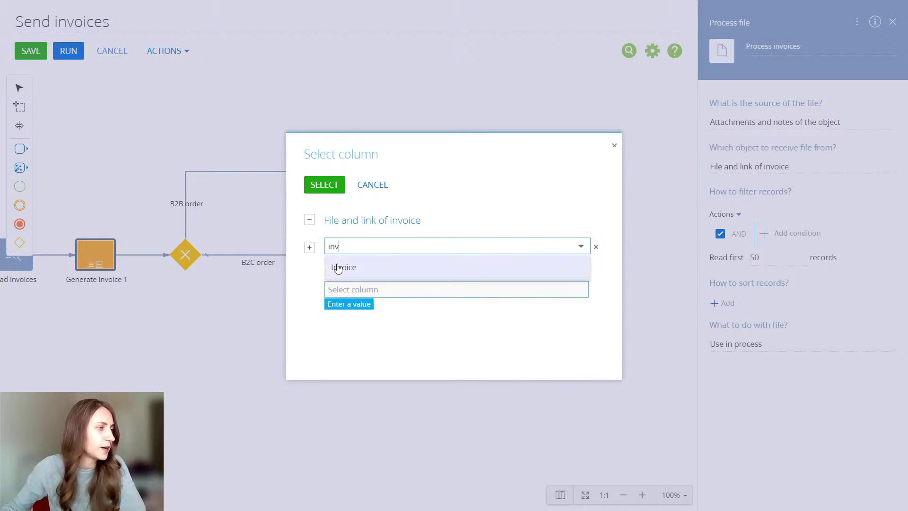
pyautogui.click(337, 267)
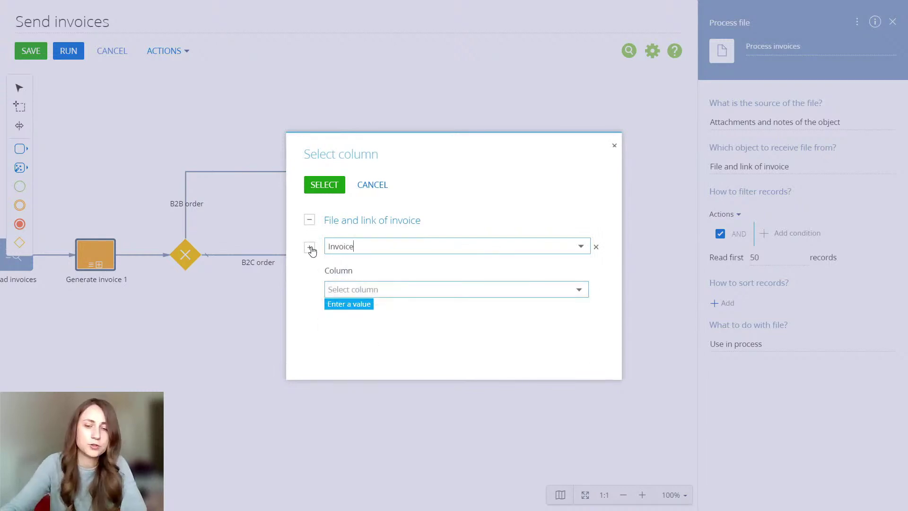
pyautogui.click(310, 249)
pyautogui.click(352, 273)
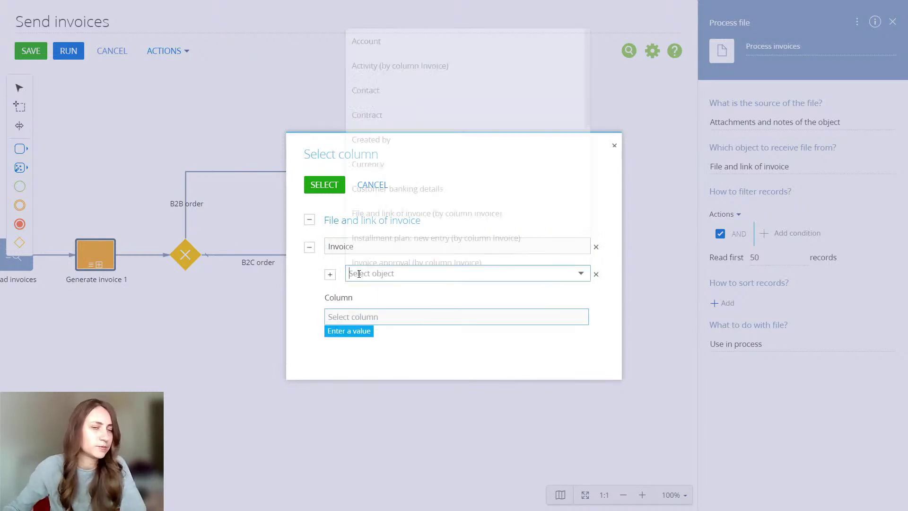
pyautogui.write('or')
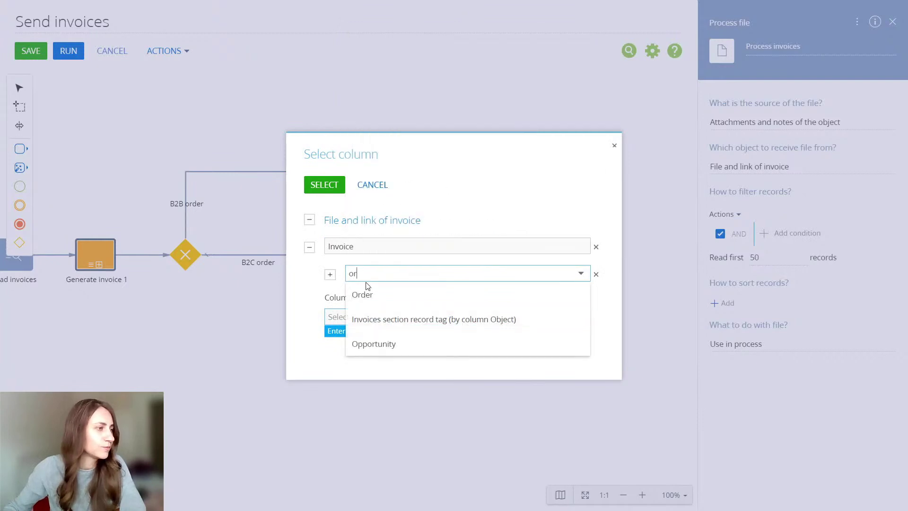
pyautogui.click(367, 295)
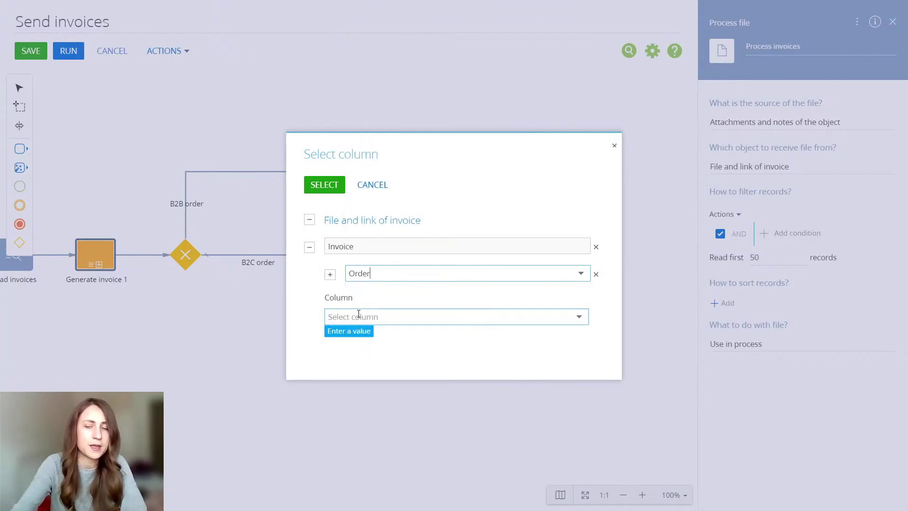
pyautogui.click(359, 316)
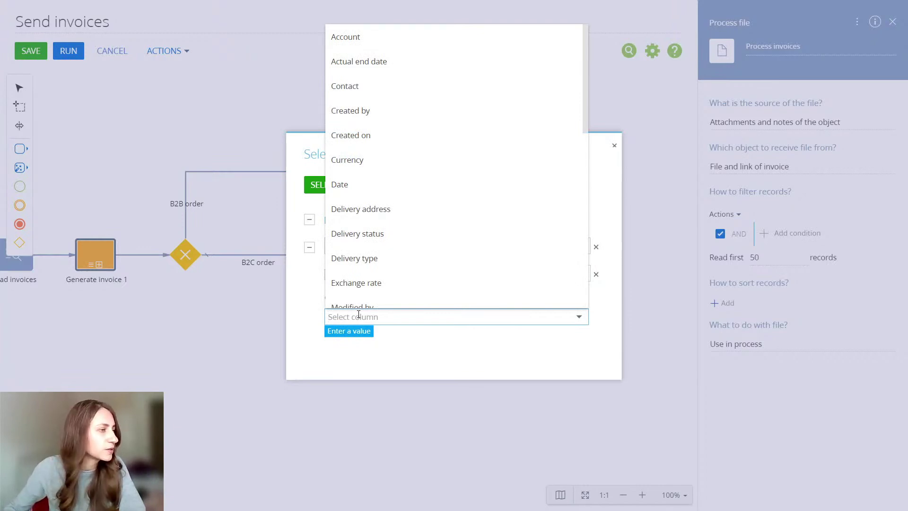
pyautogui.click(426, 350)
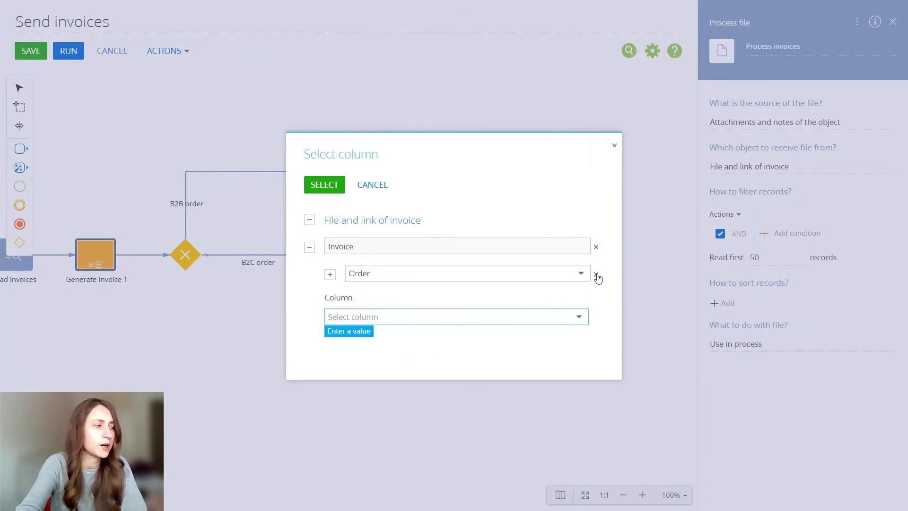
pyautogui.click(596, 274)
# Step: Choose the Invoice object's Order column for the filter condition and compare it with the OrderId process parameter
pyautogui.click(384, 288)
pyautogui.write('o')
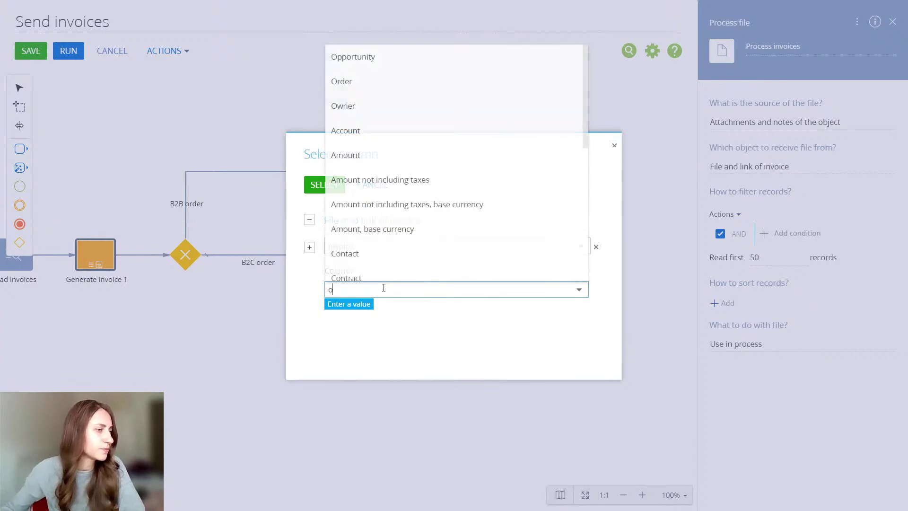
pyautogui.write('rder')
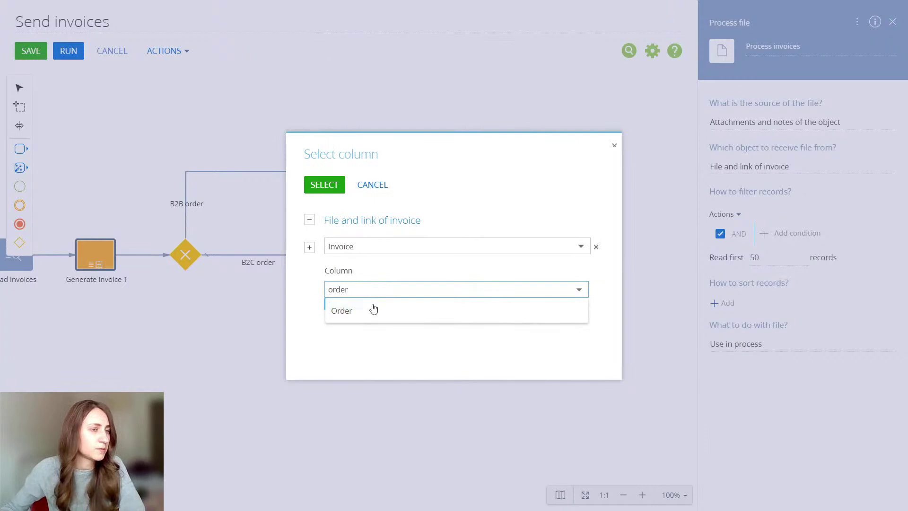
pyautogui.click(371, 310)
pyautogui.click(331, 187)
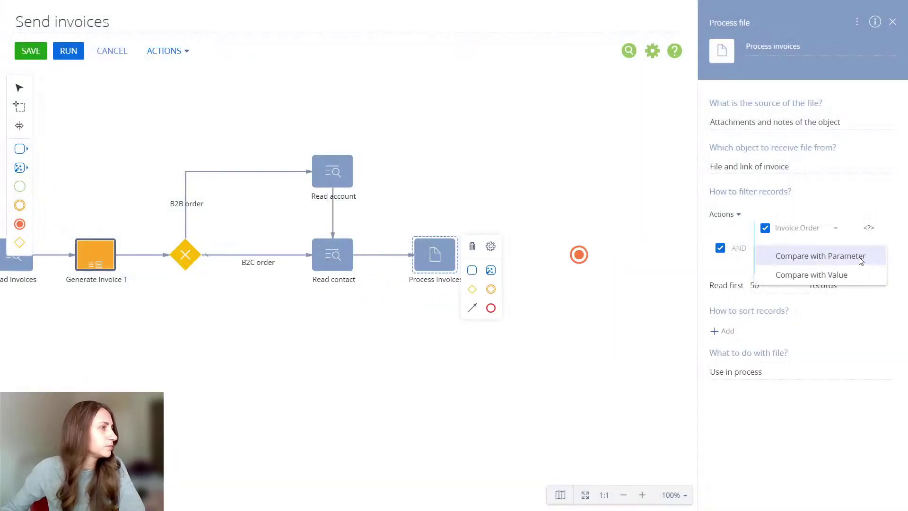
pyautogui.click(861, 260)
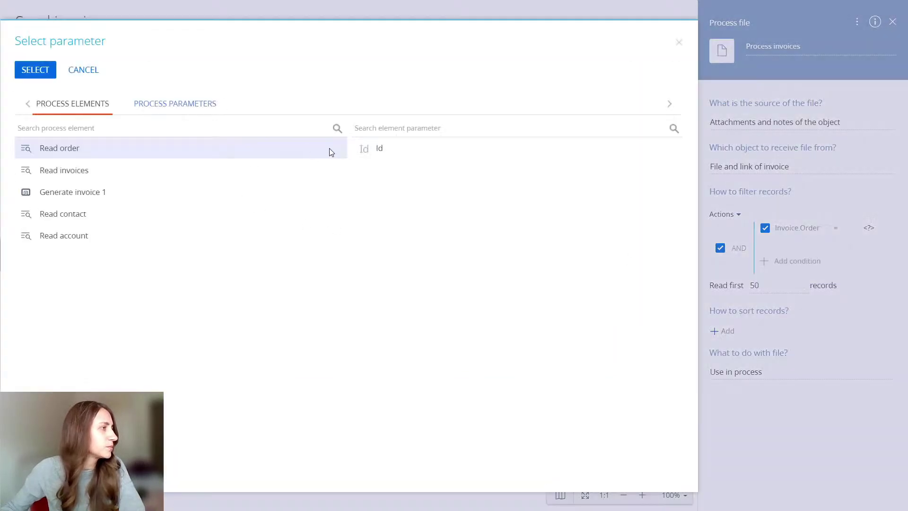
pyautogui.click(161, 112)
pyautogui.doubleClick(117, 140)
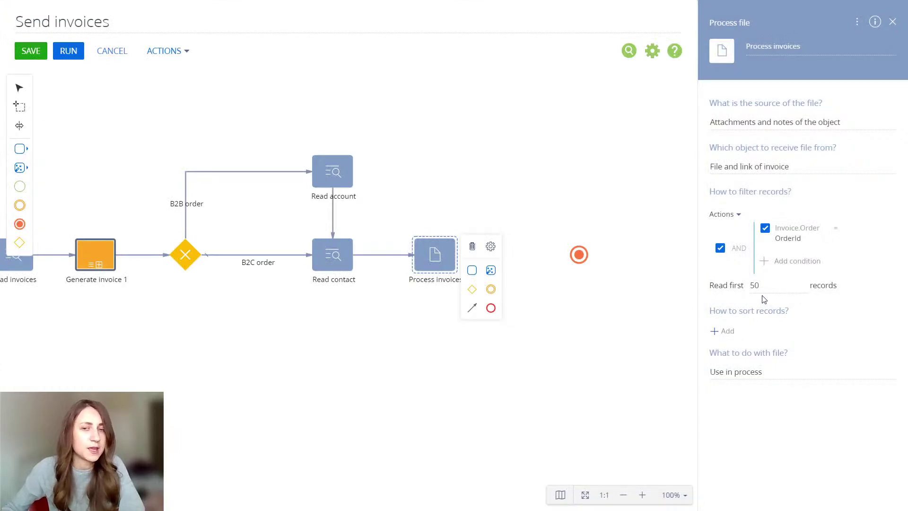
# Step: Sort the Process invoices records by Created on in descending order
pyautogui.click(726, 333)
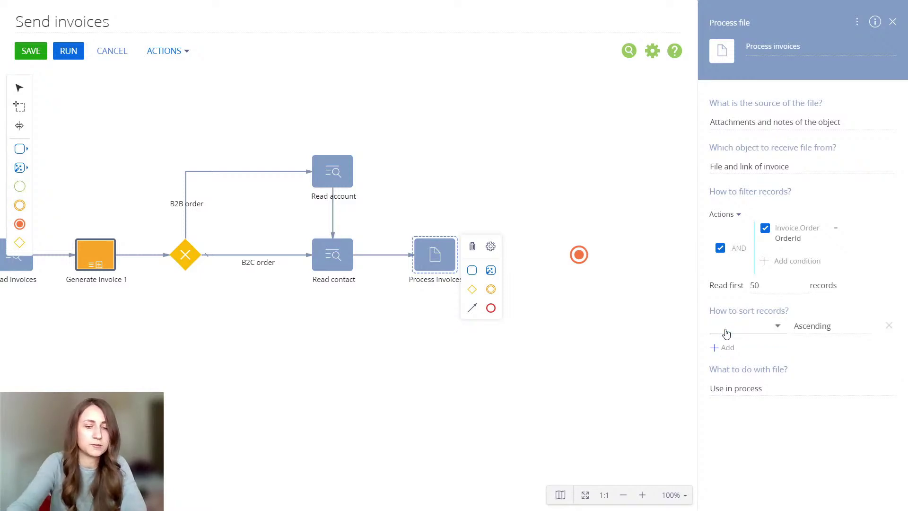
pyautogui.click(761, 326)
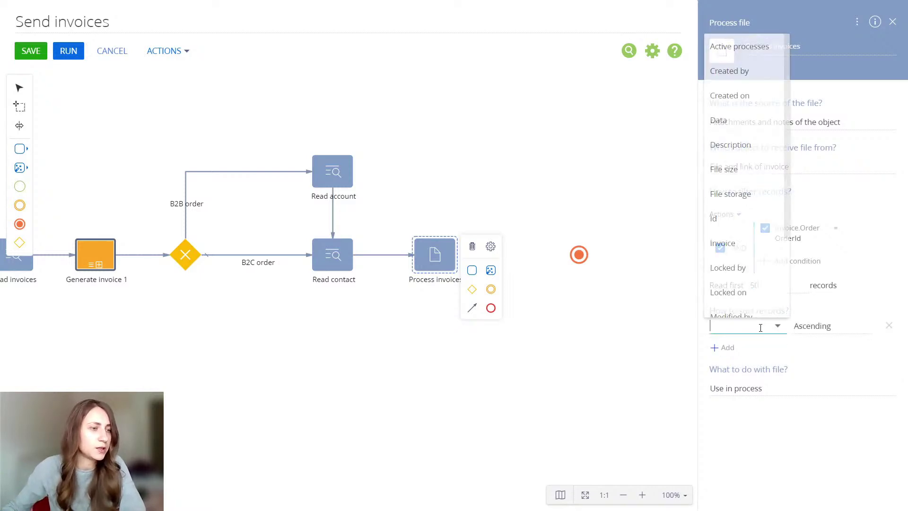
pyautogui.write('cre')
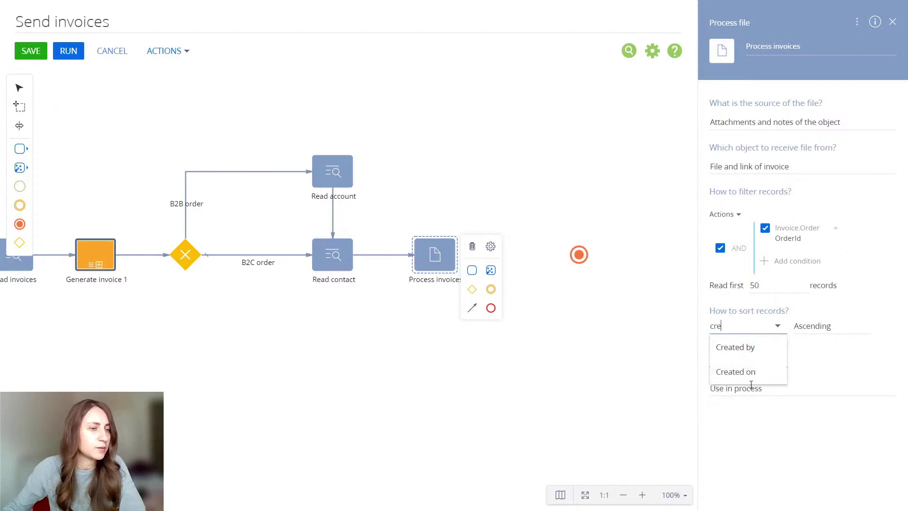
pyautogui.click(751, 374)
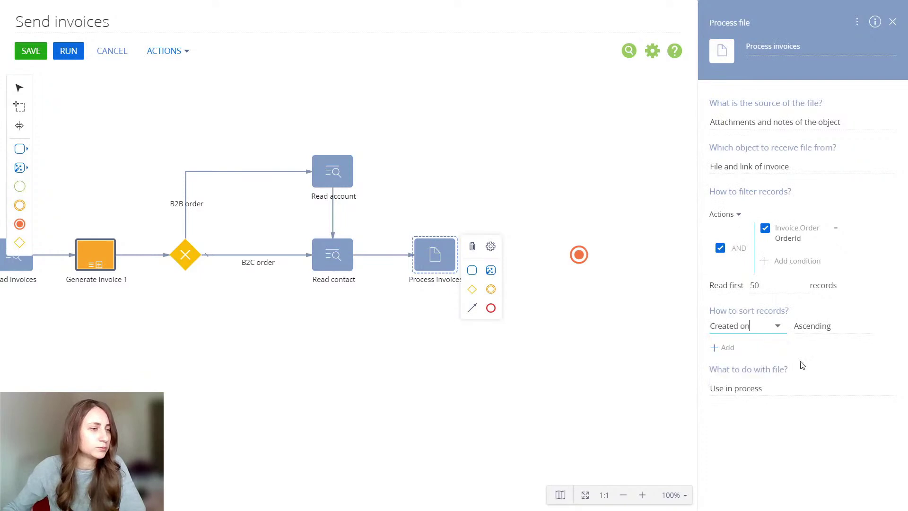
pyautogui.click(831, 326)
pyautogui.click(829, 396)
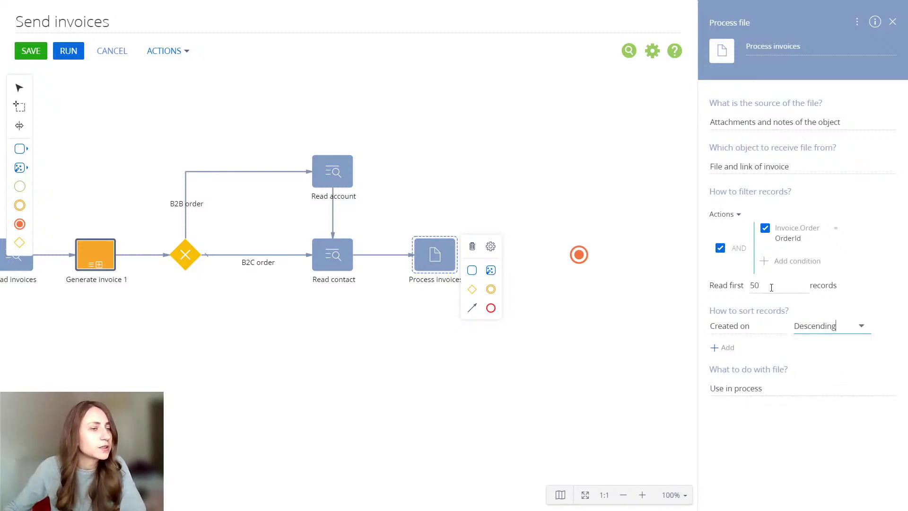
# Step: Add a second Process invoices filter condition with Created on equal to Today
pyautogui.click(773, 263)
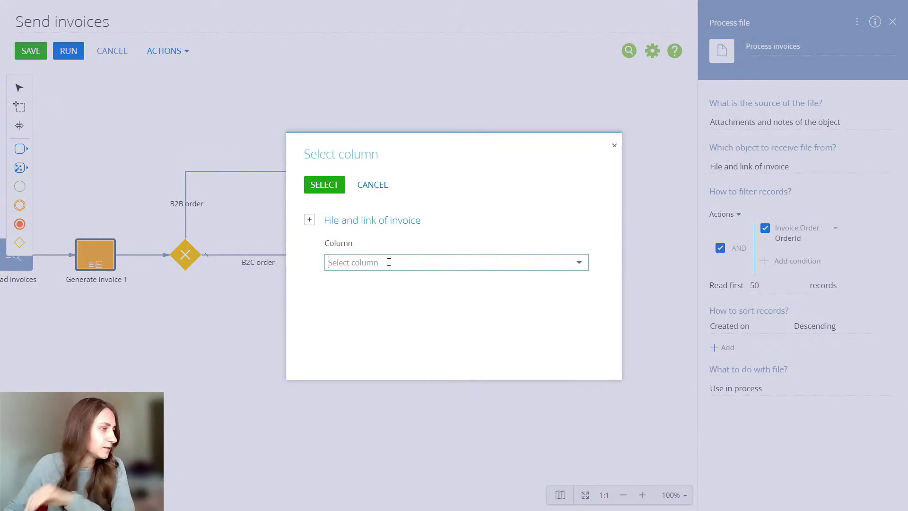
pyautogui.click(388, 262)
pyautogui.write('cre')
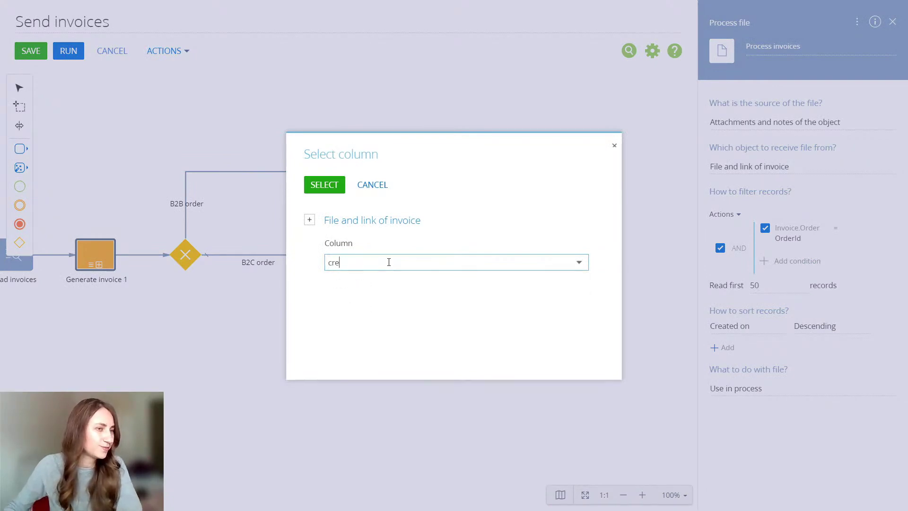
pyautogui.click(375, 308)
pyautogui.click(331, 185)
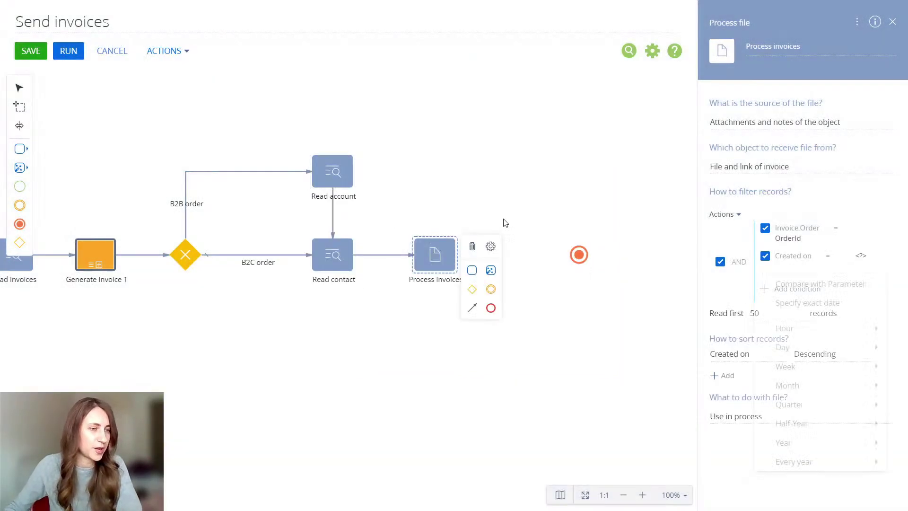
pyautogui.moveTo(799, 348)
pyautogui.click(708, 365)
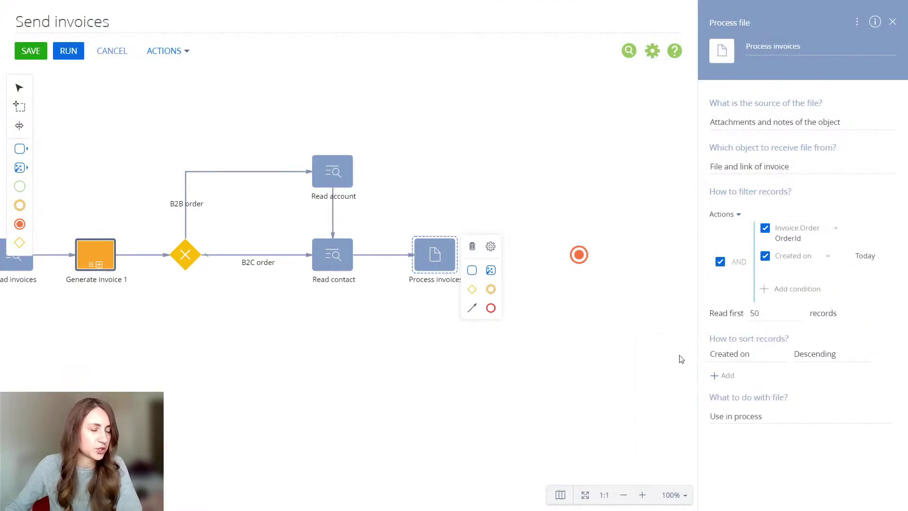
# Step: Remove the Created on sorting from the Process invoices element
pyautogui.click(888, 355)
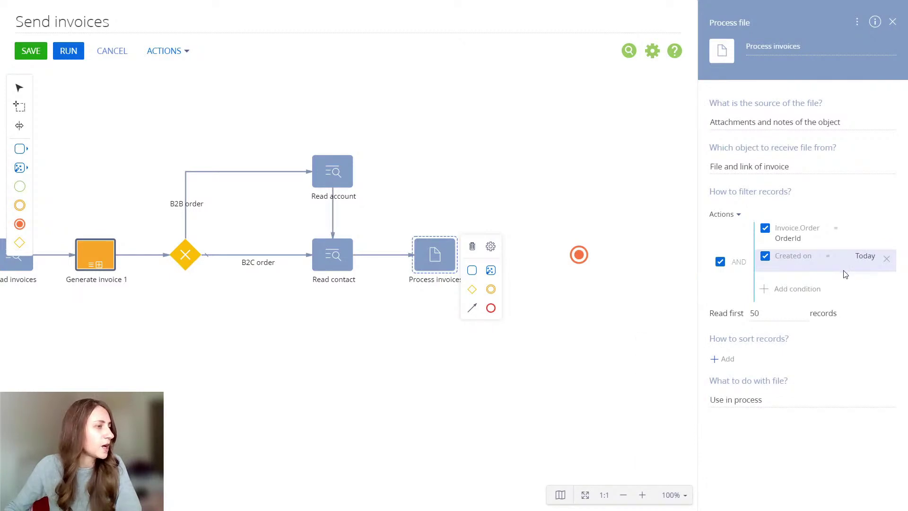
pyautogui.click(521, 342)
# Step: Add a Send email element between Process invoices and the Terminate event, and connect it to both with sequence flows
pyautogui.moveTo(579, 255); pyautogui.dragTo(641, 255)
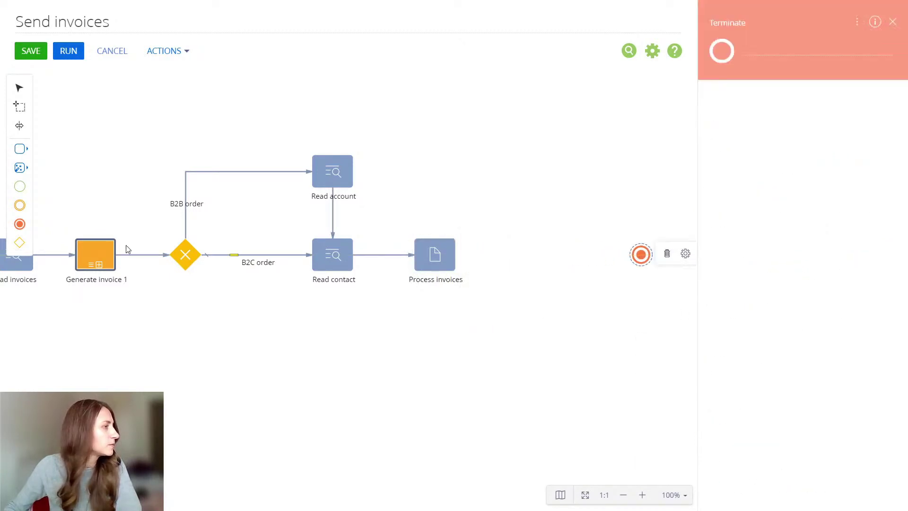
pyautogui.click(22, 149)
pyautogui.moveTo(69, 244); pyautogui.dragTo(540, 254)
pyautogui.click(435, 254)
pyautogui.moveTo(471, 309); pyautogui.dragTo(530, 256)
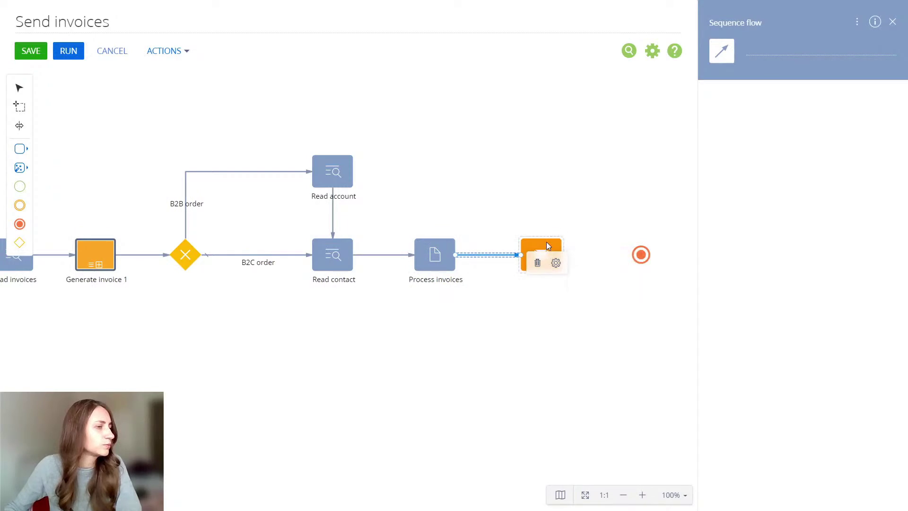
pyautogui.click(547, 242)
pyautogui.moveTo(579, 308); pyautogui.dragTo(640, 256)
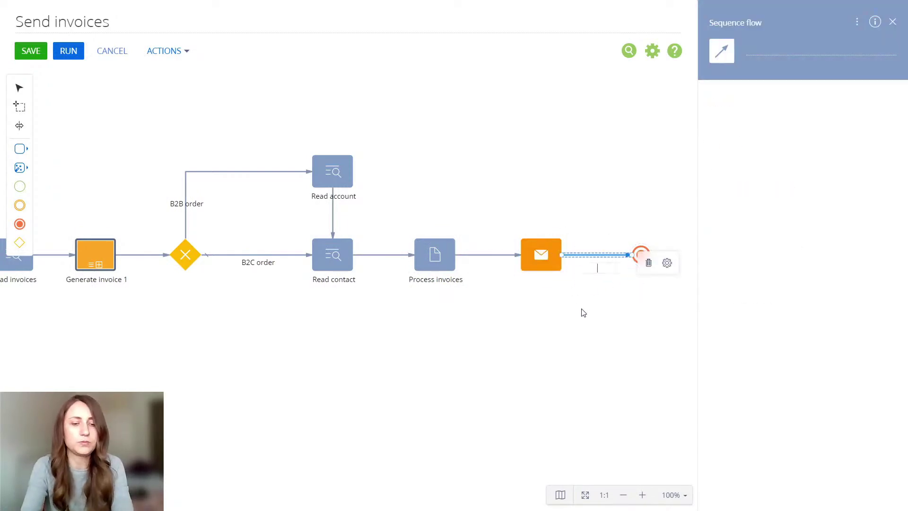
# Step: Name the Send email element Send invoices and choose the available mailbox from Mailbox synchronization settings as its sender
pyautogui.click(541, 254)
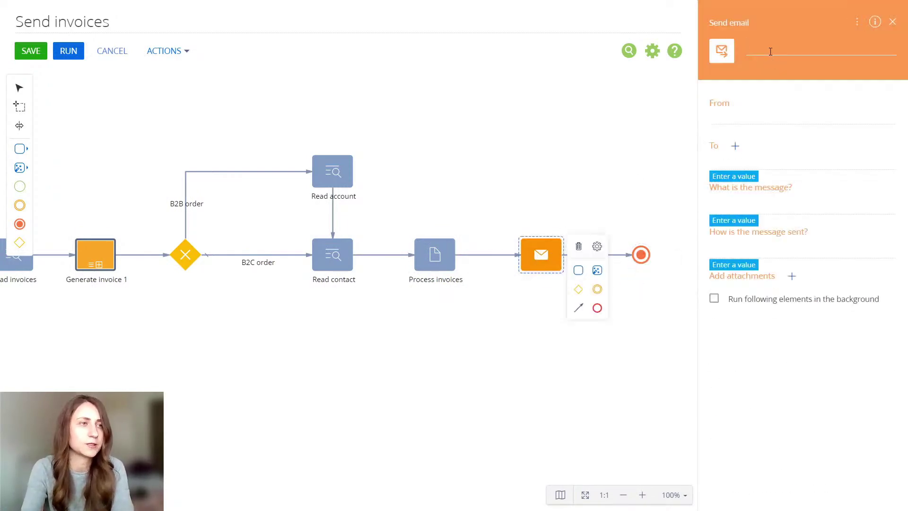
pyautogui.click(771, 52)
pyautogui.write('Send invoices')
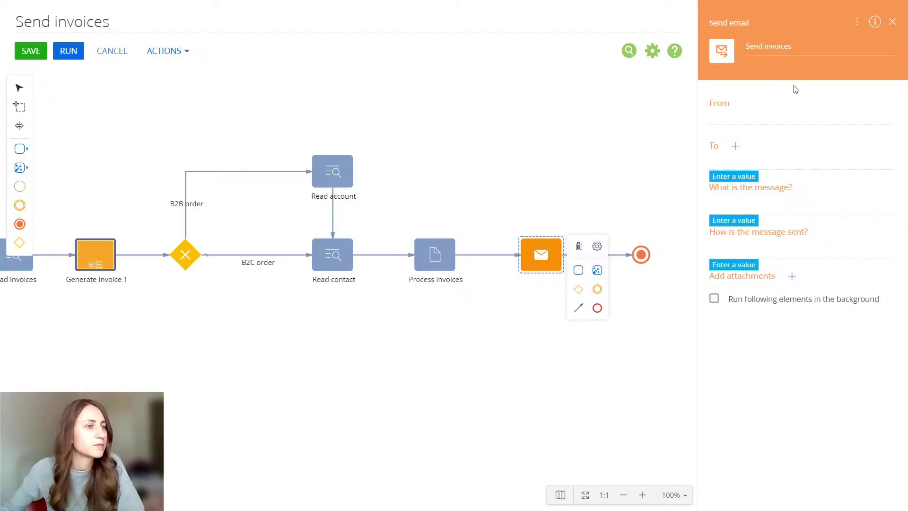
pyautogui.click(883, 116)
pyautogui.click(870, 156)
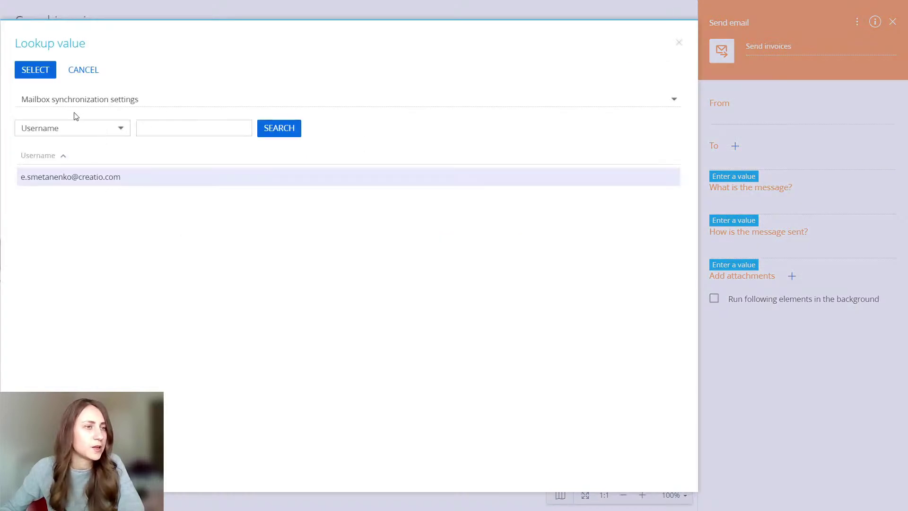
pyautogui.click(36, 70)
# Step: Set the email recipient to a contact taken from the Read contact element's first item of resulting collection
pyautogui.click(889, 165)
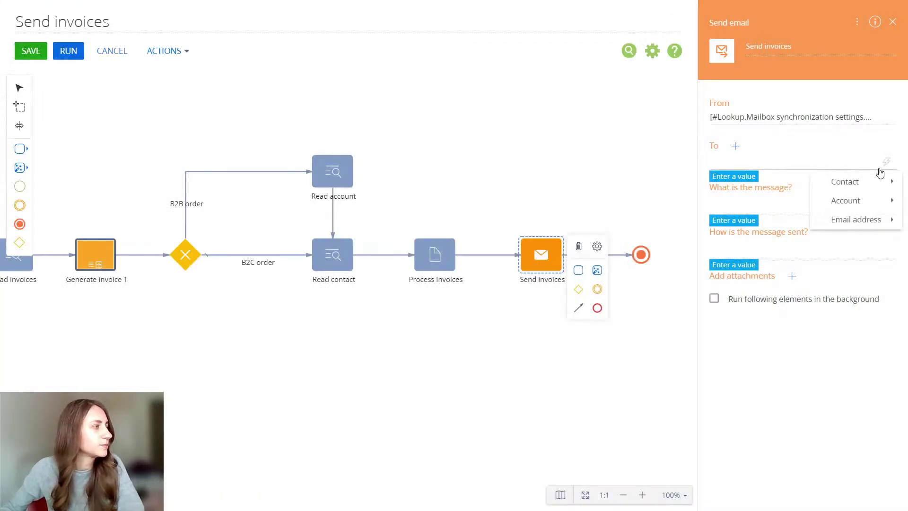
pyautogui.moveTo(857, 180)
pyautogui.click(788, 180)
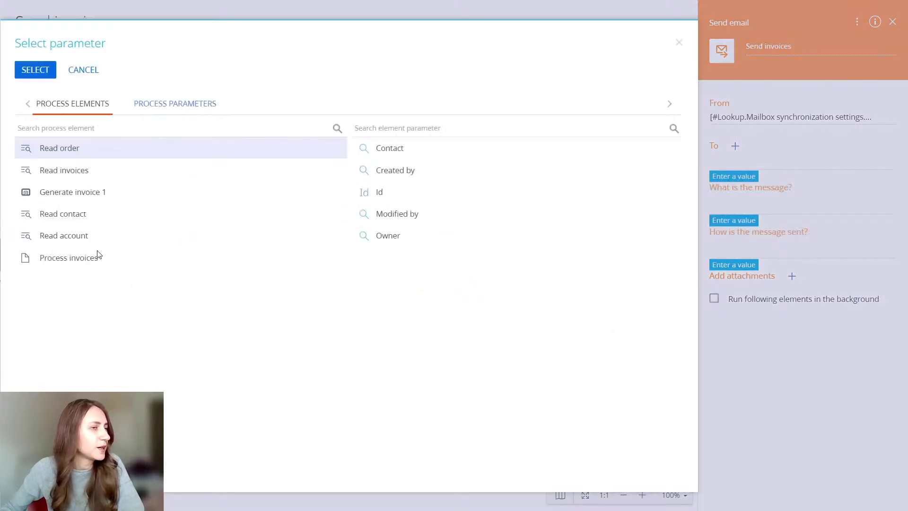
pyautogui.click(99, 216)
pyautogui.doubleClick(390, 176)
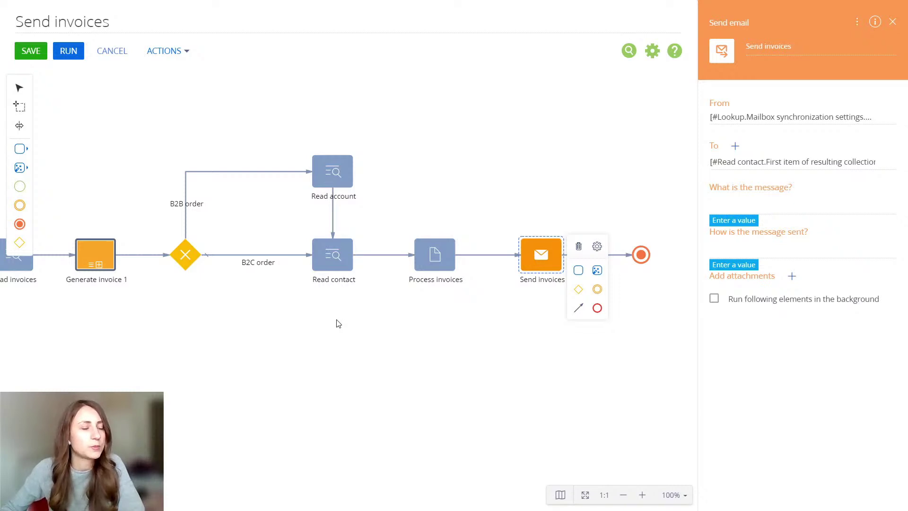
# Step: Make the email a Custom message with the subject "Order invoices"
pyautogui.click(885, 207)
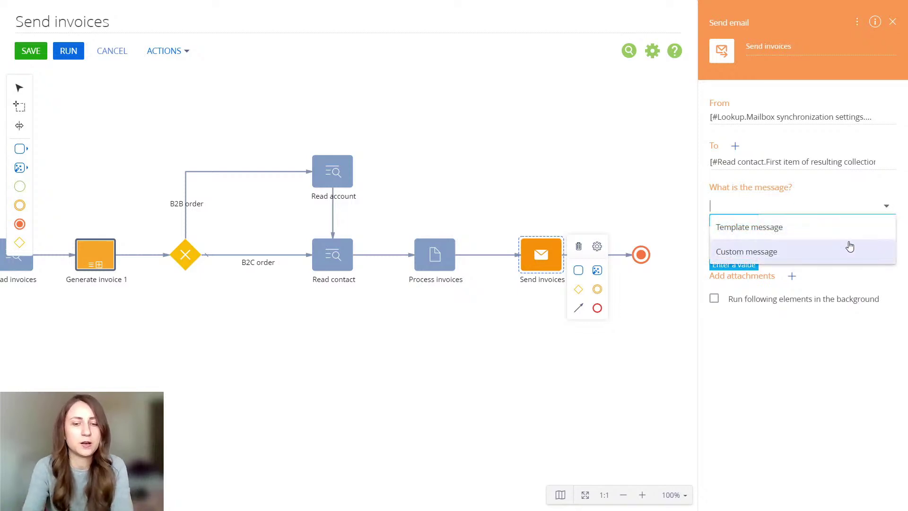
pyautogui.click(850, 248)
pyautogui.click(802, 237)
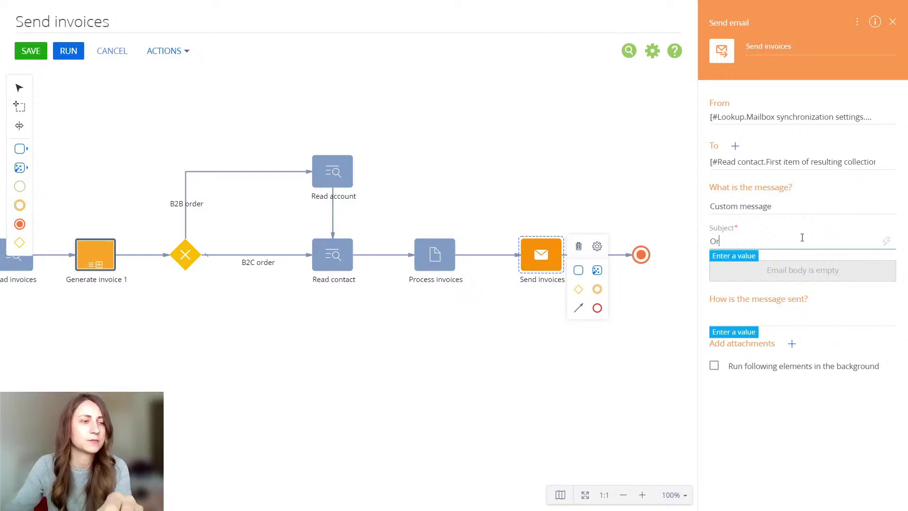
pyautogui.write('der invoices')
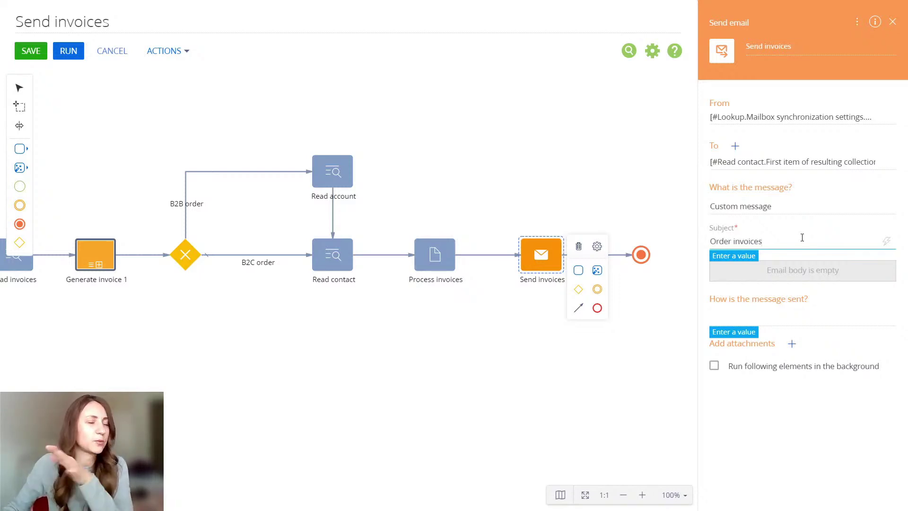
# Step: Open the email body for editing and add a text element that begins with "Dear"
pyautogui.click(787, 268)
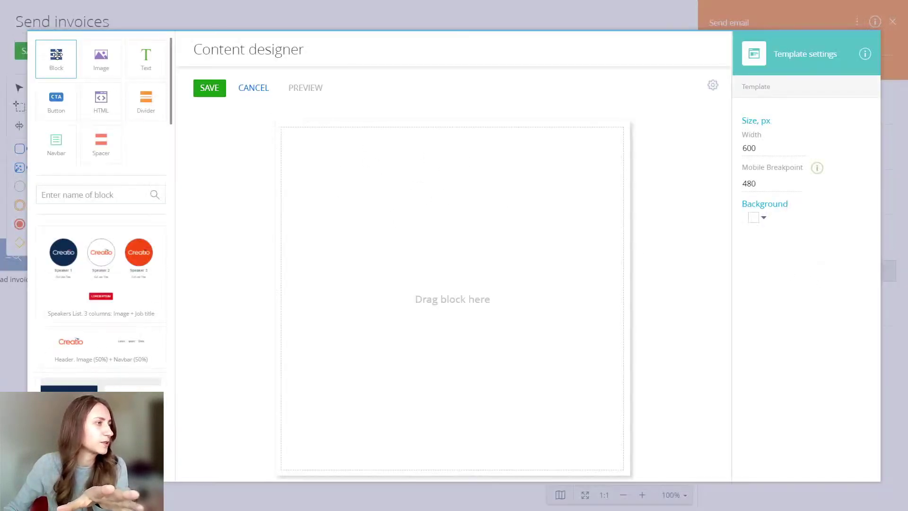
pyautogui.moveTo(56, 54); pyautogui.dragTo(360, 151)
pyautogui.moveTo(146, 57); pyautogui.dragTo(282, 127)
pyautogui.press('BackSpace')
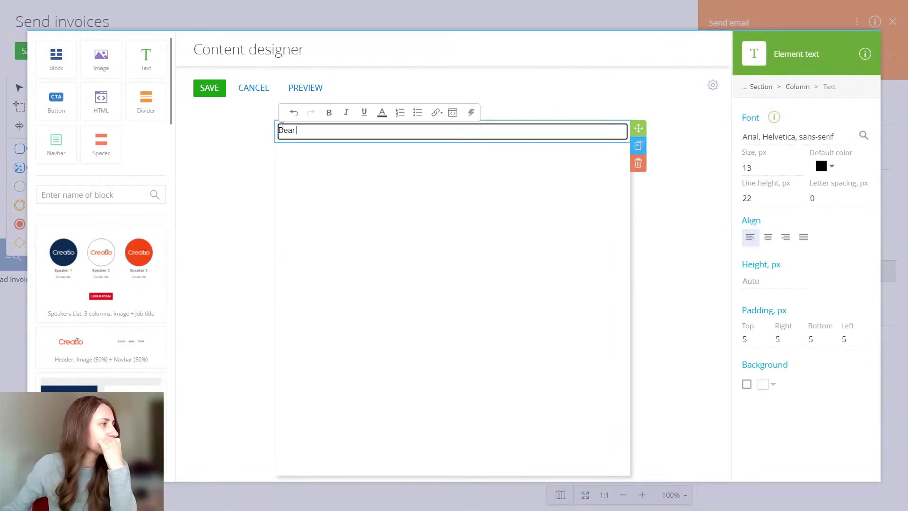
# Step: Insert the Read contact element's Full name parameter after "Dear" and follow it with a comma
pyautogui.click(471, 112)
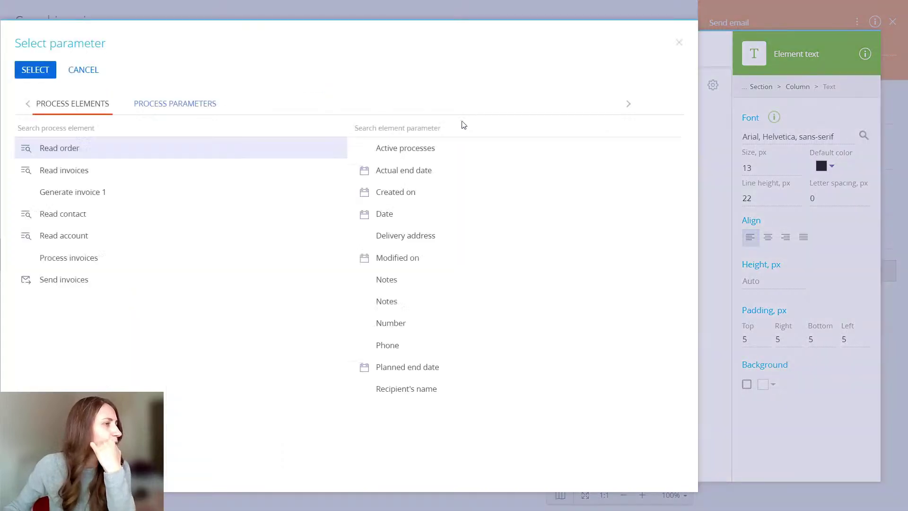
pyautogui.click(97, 215)
pyautogui.click(380, 130)
pyautogui.write('full')
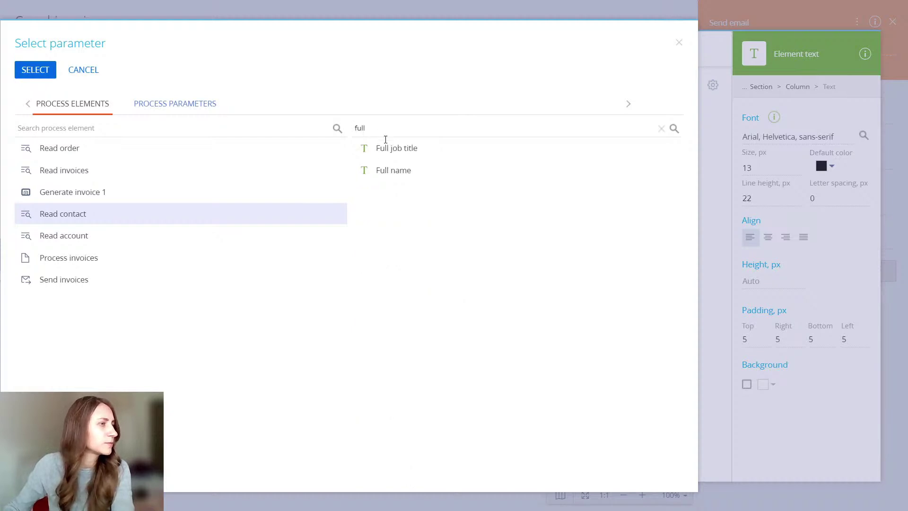
pyautogui.click(387, 170)
pyautogui.click(35, 70)
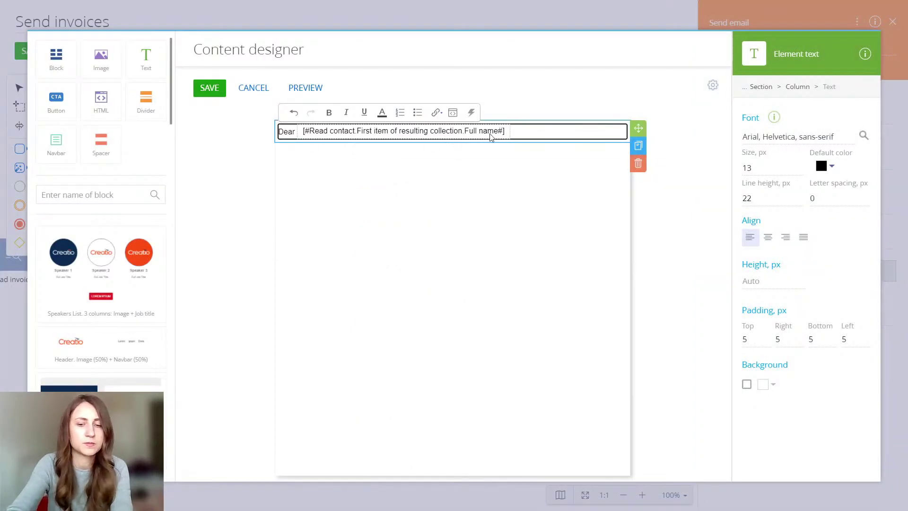
pyautogui.write(',')
# Step: Add the line "Your invoices for order … are attached." with the Read order element's Number parameter inserted after "order"
pyautogui.press('Return')
pyautogui.press('Return')
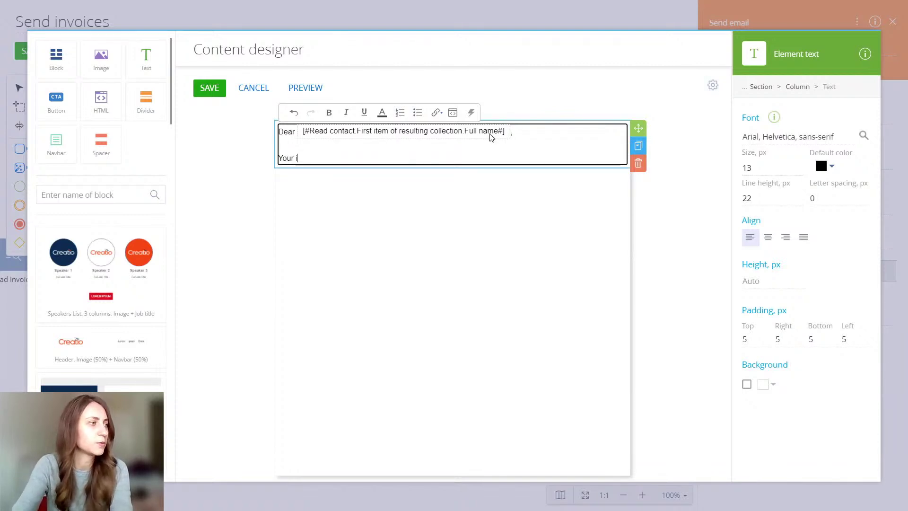
pyautogui.write('Your invoices fo')
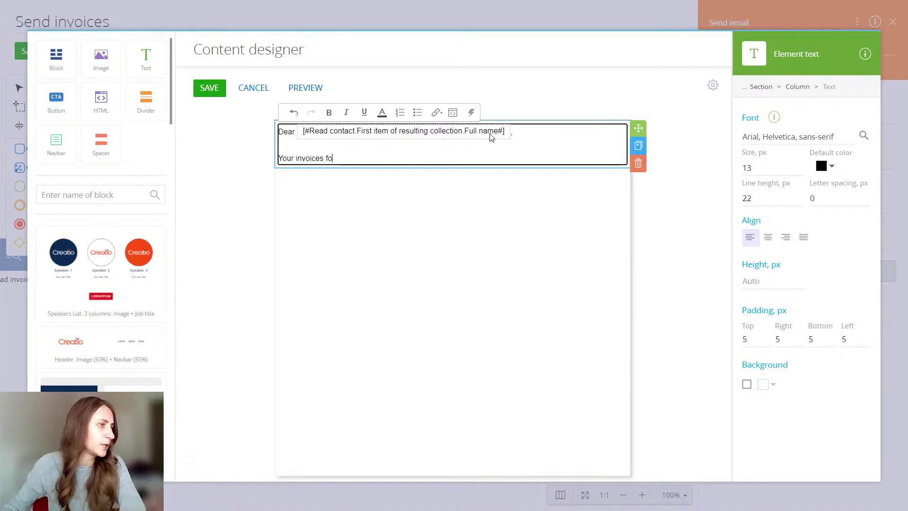
pyautogui.write('r order')
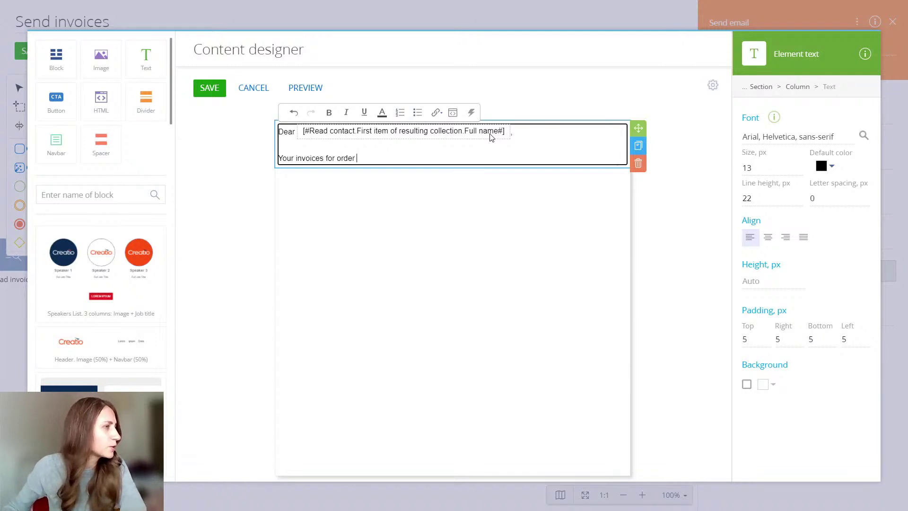
pyautogui.click(471, 112)
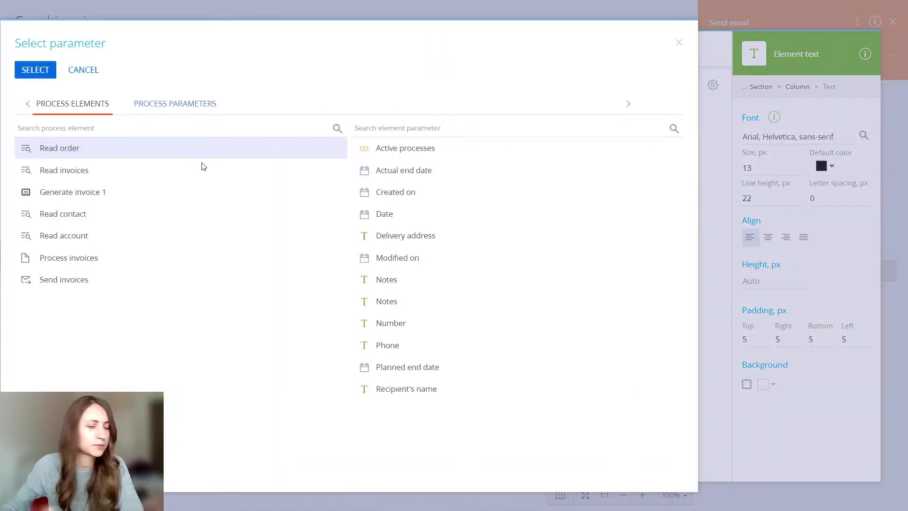
pyautogui.doubleClick(401, 329)
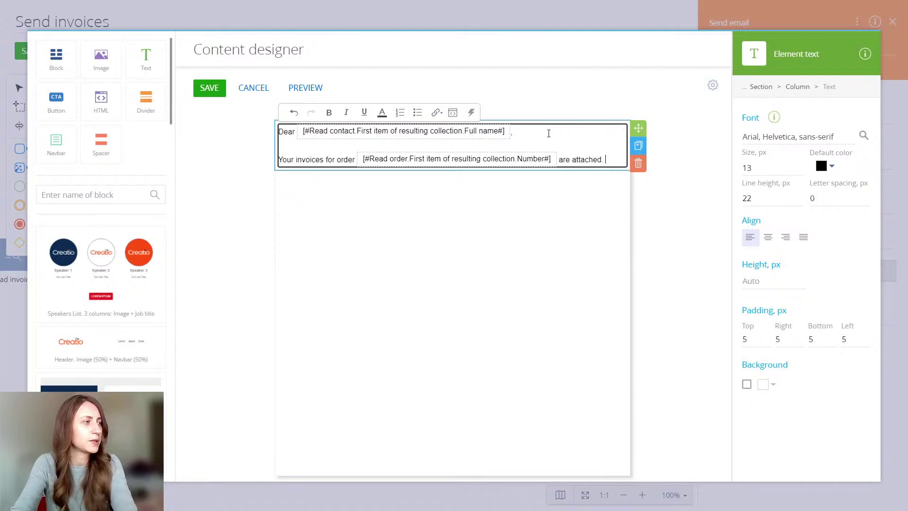
# Step: End the message with "Besr regards," and "Creatio team" on separate lines, and save the email body
pyautogui.press('Return')
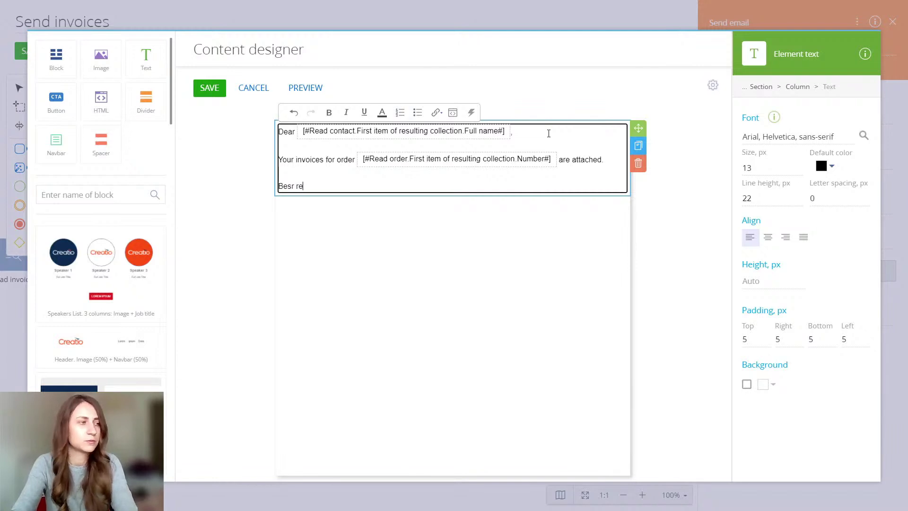
pyautogui.write('Besr regards')
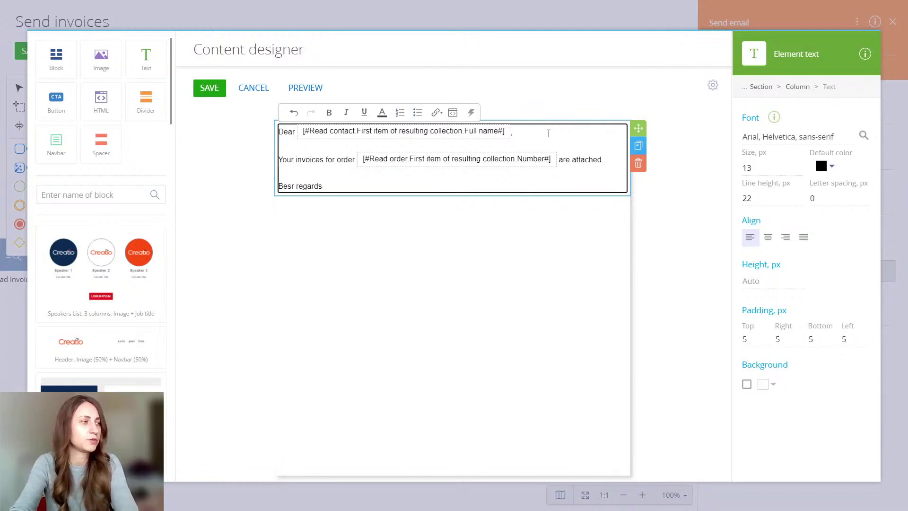
pyautogui.write(',')
pyautogui.press('Return')
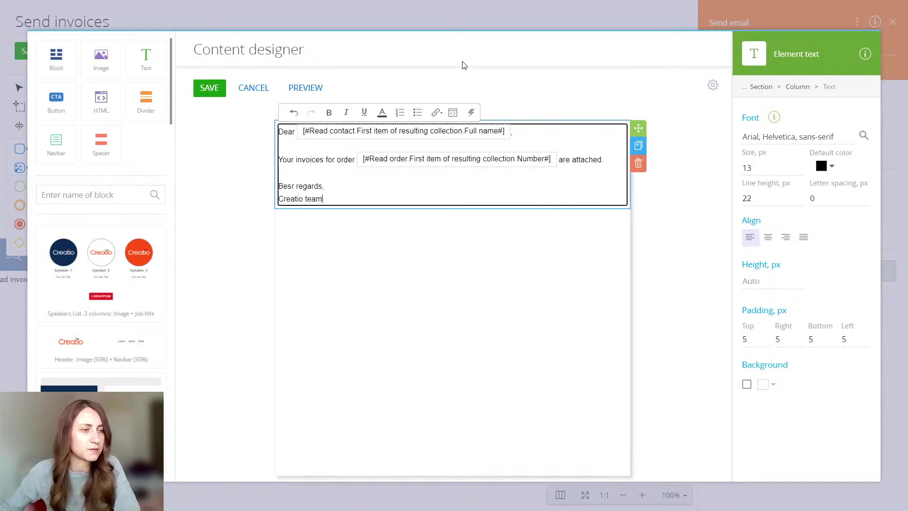
pyautogui.click(214, 91)
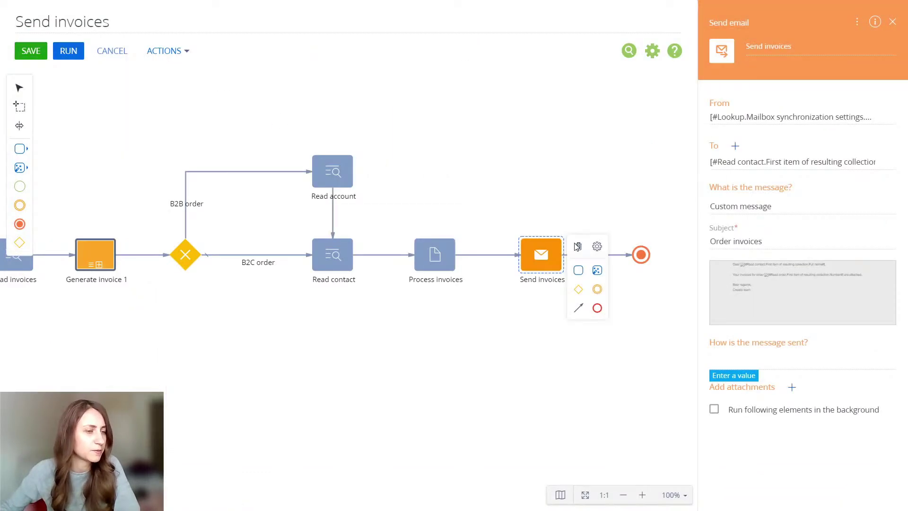
# Step: Choose Send email manually as the way the message is sent
pyautogui.click(818, 364)
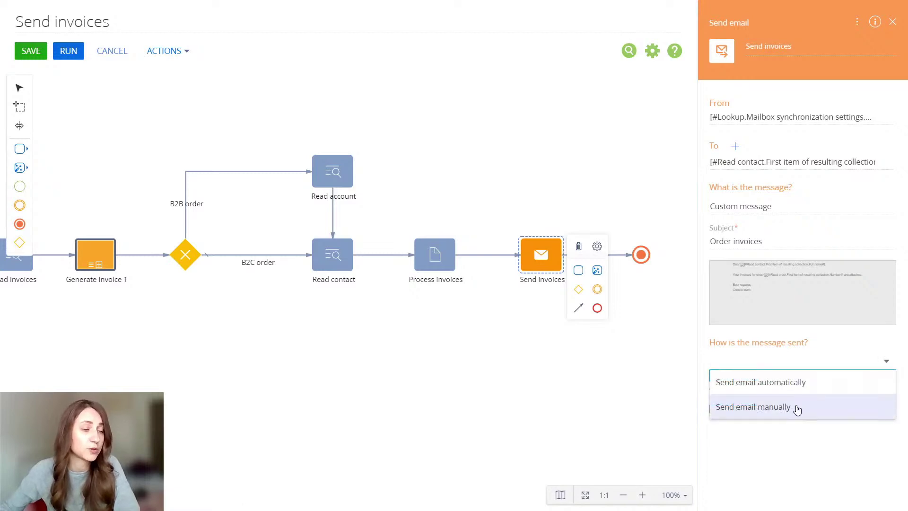
pyautogui.click(797, 407)
pyautogui.scroll(-1, 835, 383)
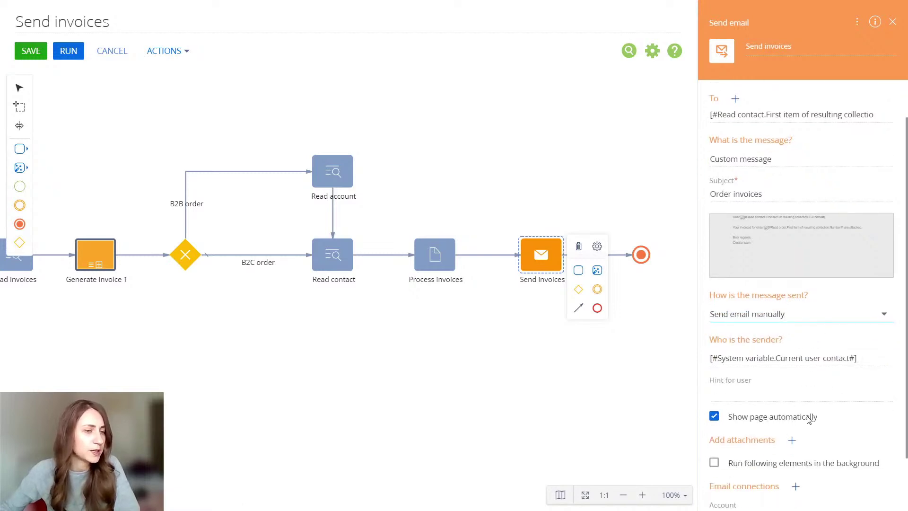
# Step: Add an email attachment using the File parameter from the Process invoices element's Collection of files
pyautogui.click(792, 440)
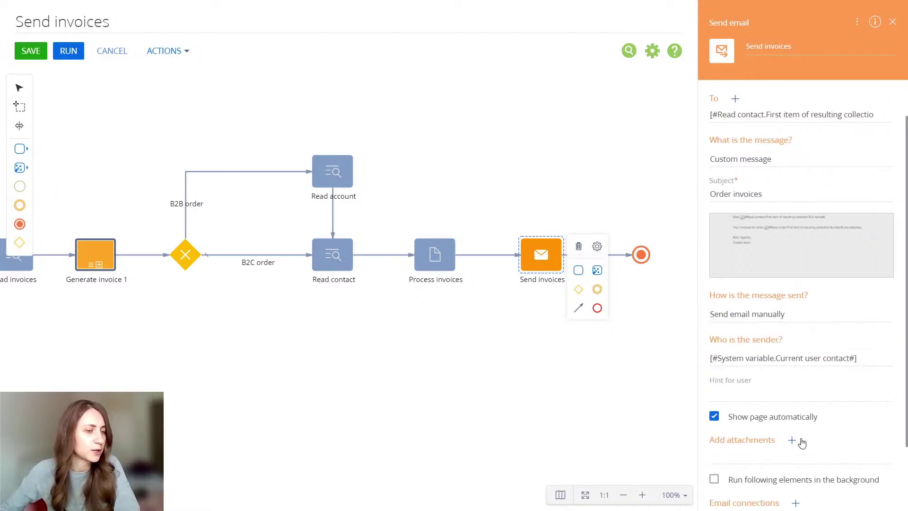
pyautogui.click(885, 475)
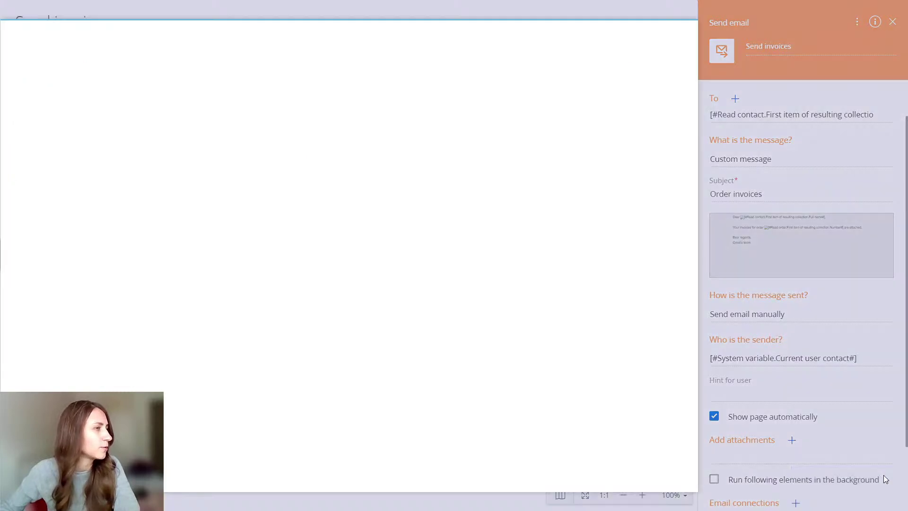
pyautogui.click(102, 262)
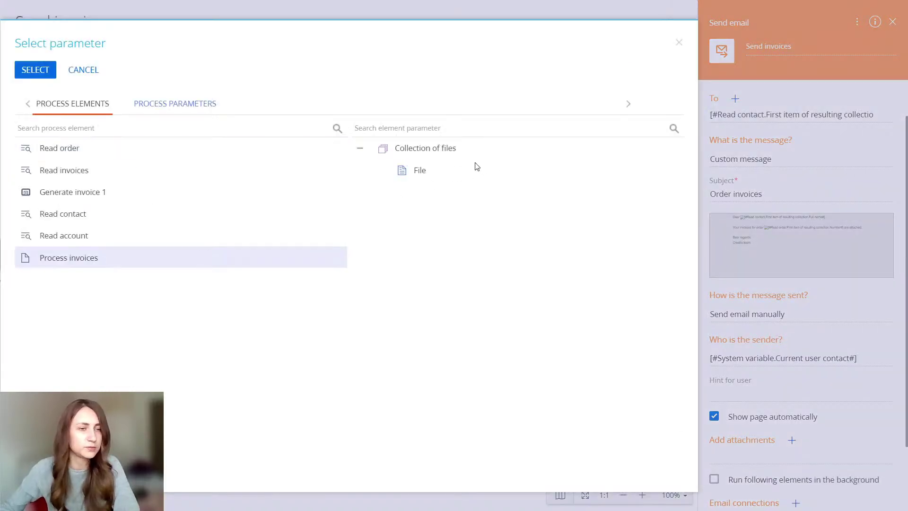
pyautogui.click(468, 176)
pyautogui.doubleClick(466, 171)
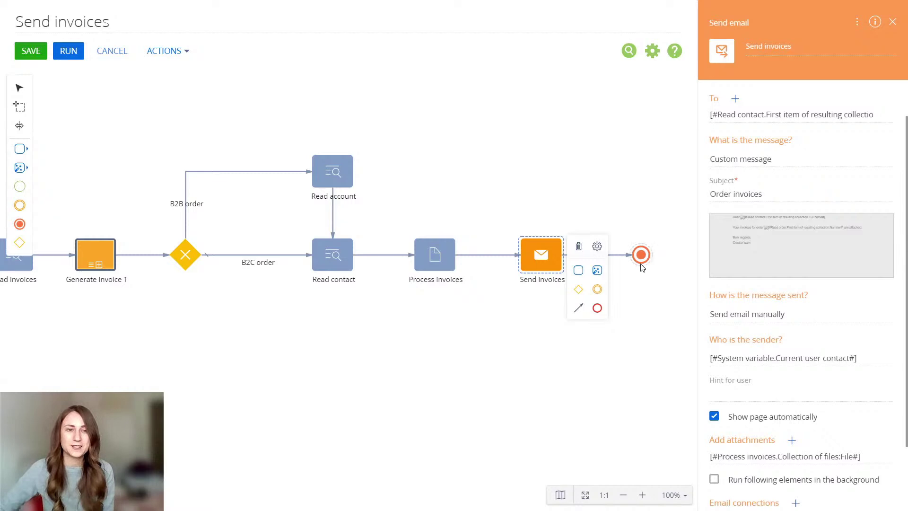
# Step: Move the Terminate event slightly farther from Send invoices and save the process
pyautogui.moveTo(642, 258); pyautogui.dragTo(657, 261)
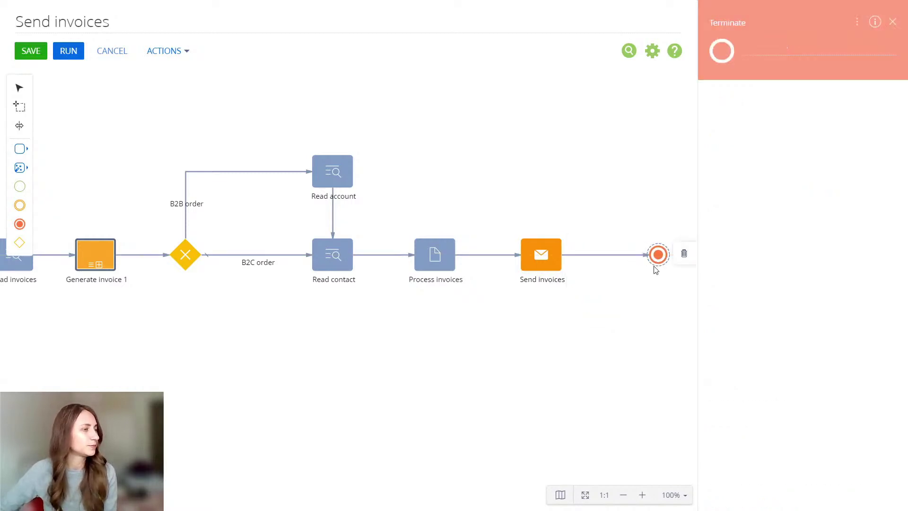
pyautogui.click(31, 51)
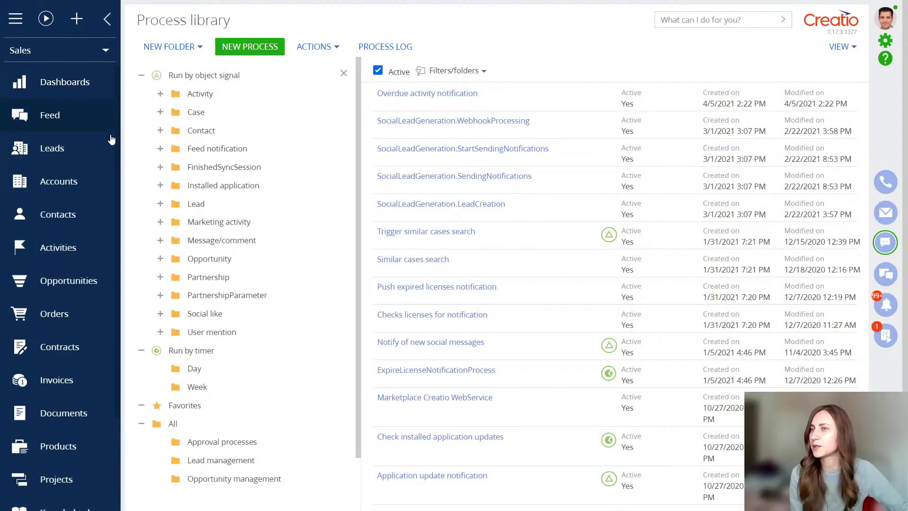
# Step: Open the business process settings in the Orders section wizard
pyautogui.click(87, 317)
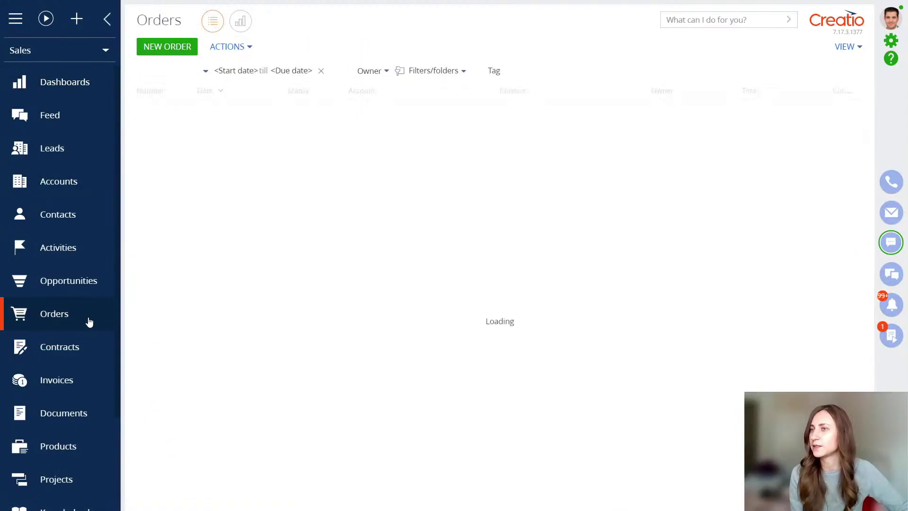
pyautogui.click(840, 47)
pyautogui.moveTo(839, 71)
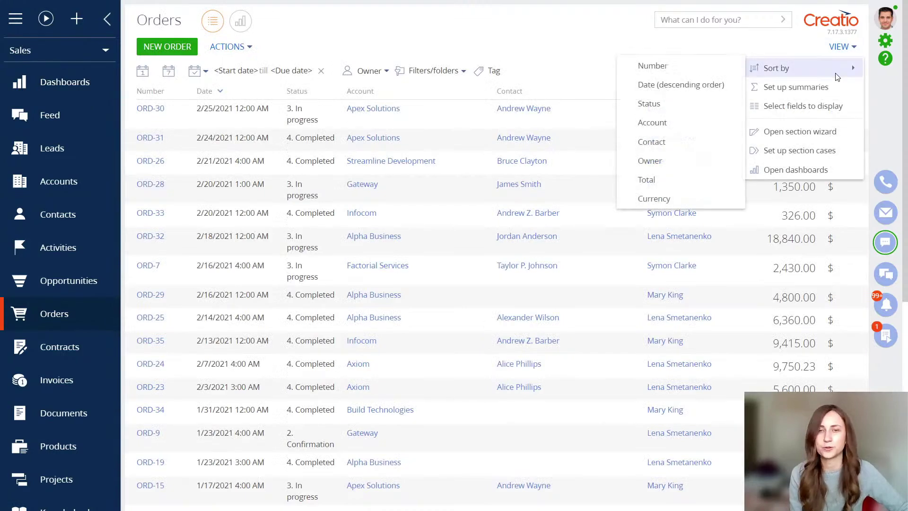
pyautogui.click(832, 130)
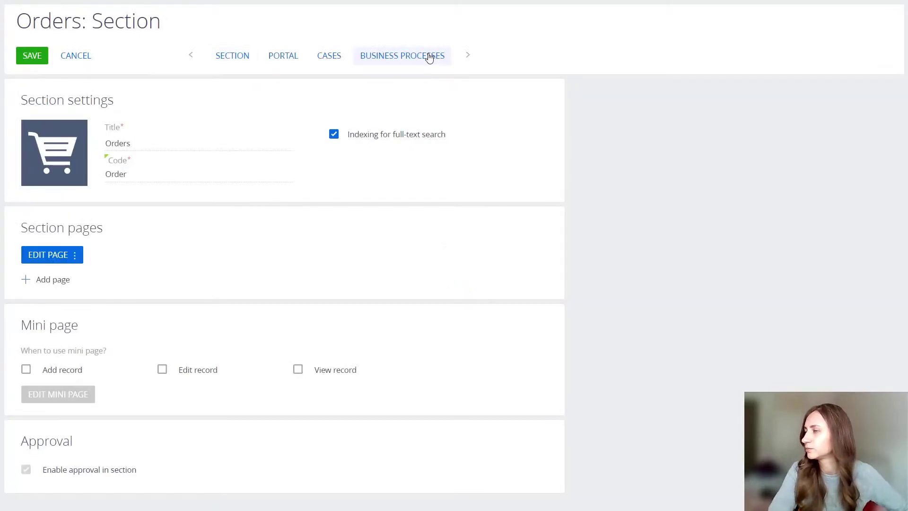
pyautogui.click(429, 57)
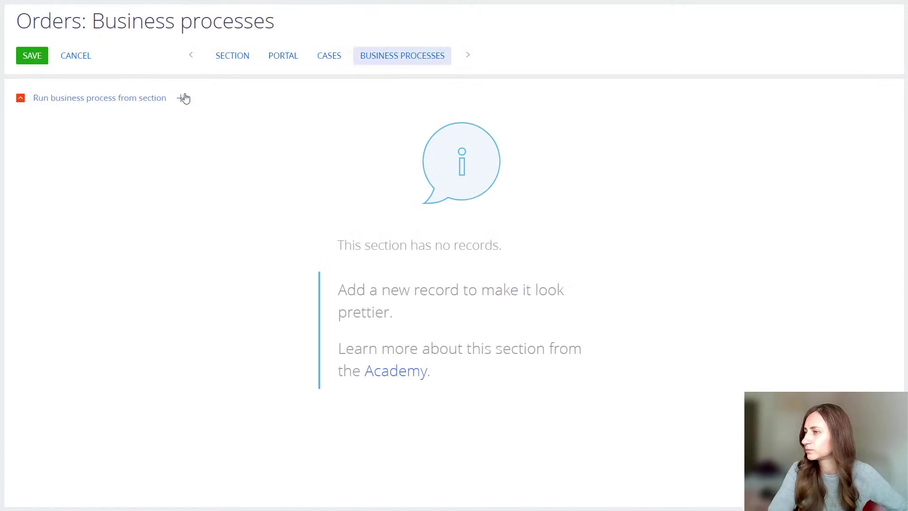
# Step: Add the Send invoices process to the Orders section, run for the selected record with OrderId as the receiving parameter
pyautogui.click(183, 98)
pyautogui.click(423, 263)
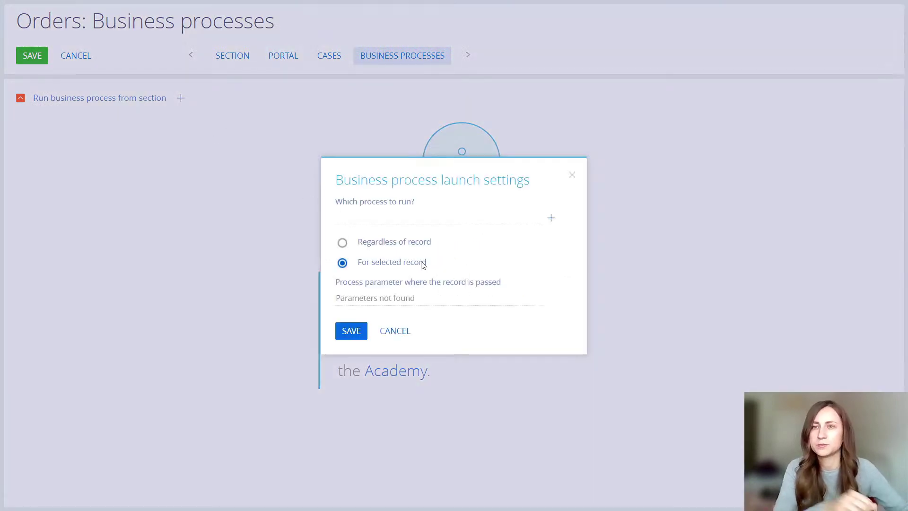
pyautogui.click(433, 220)
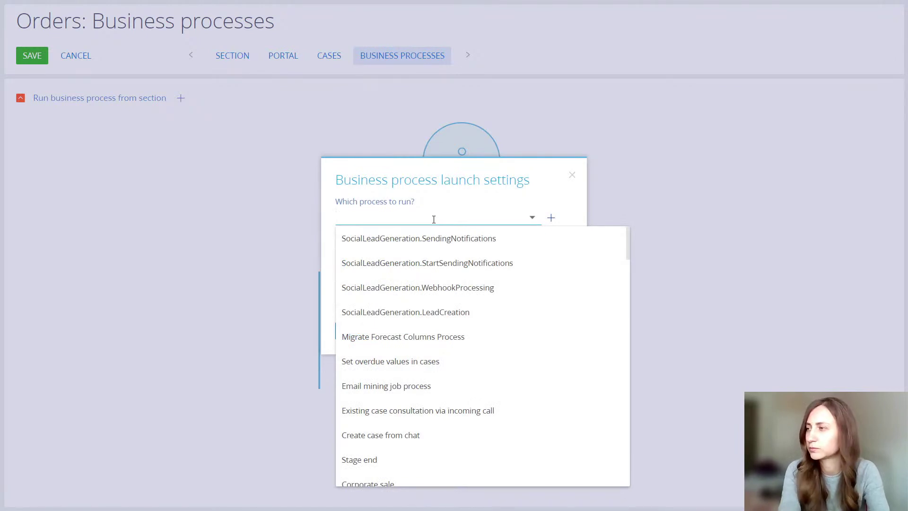
pyautogui.write('sen')
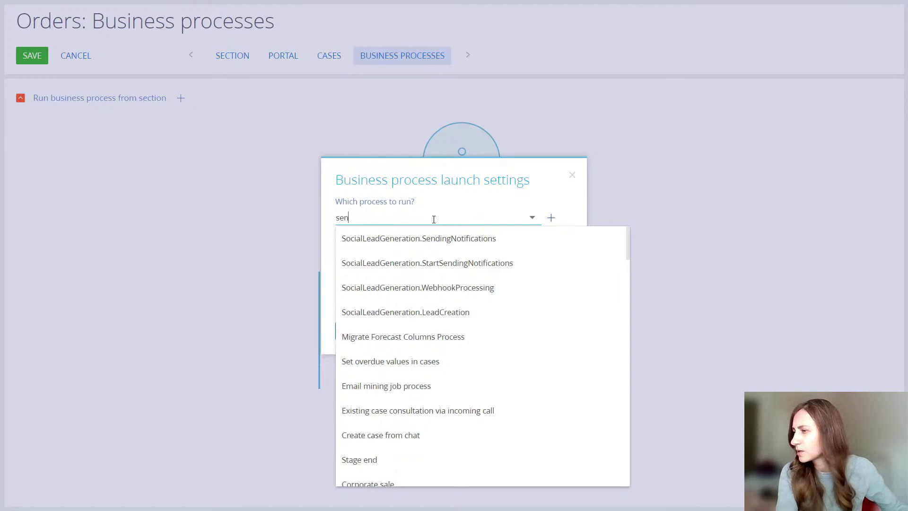
pyautogui.write('d')
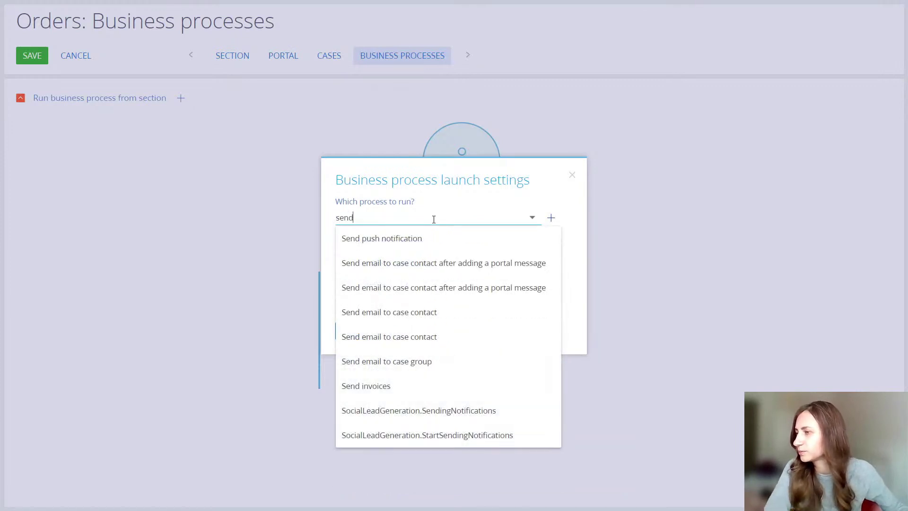
pyautogui.click(409, 383)
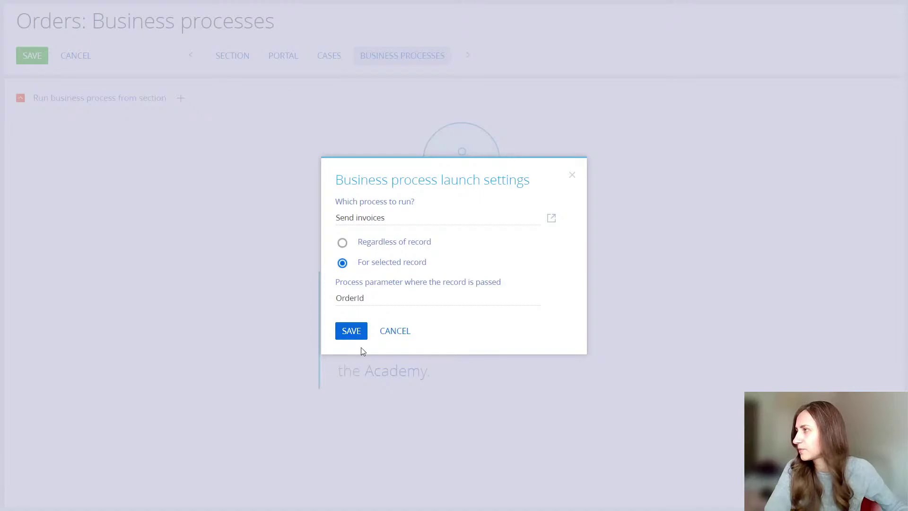
pyautogui.click(353, 336)
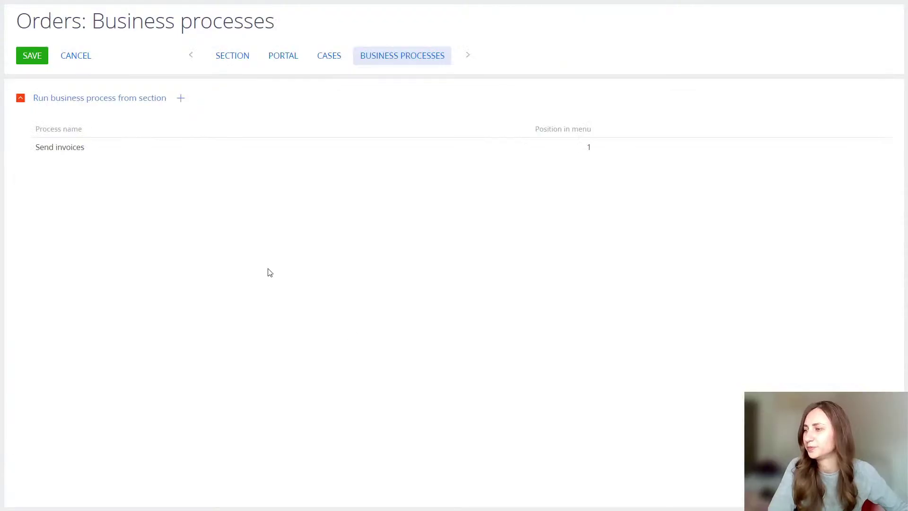
# Step: Save the Orders section changes and leave the section wizard
pyautogui.click(41, 65)
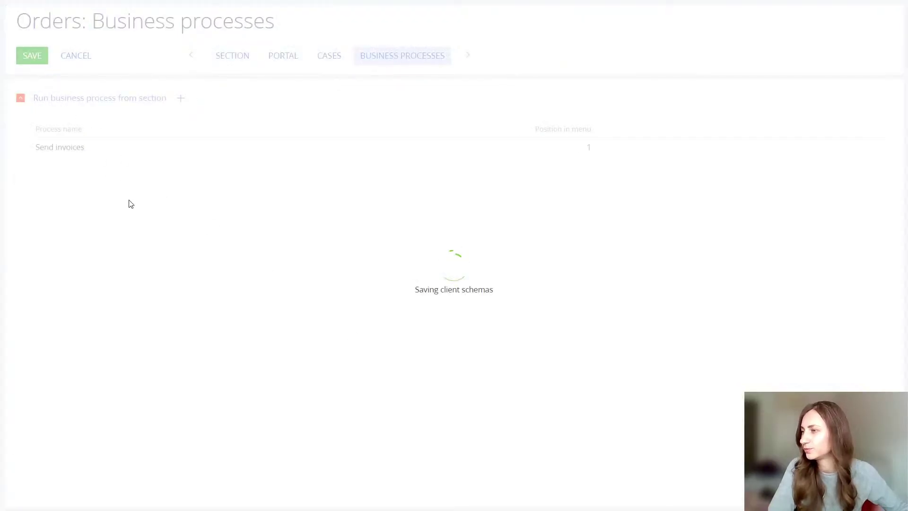
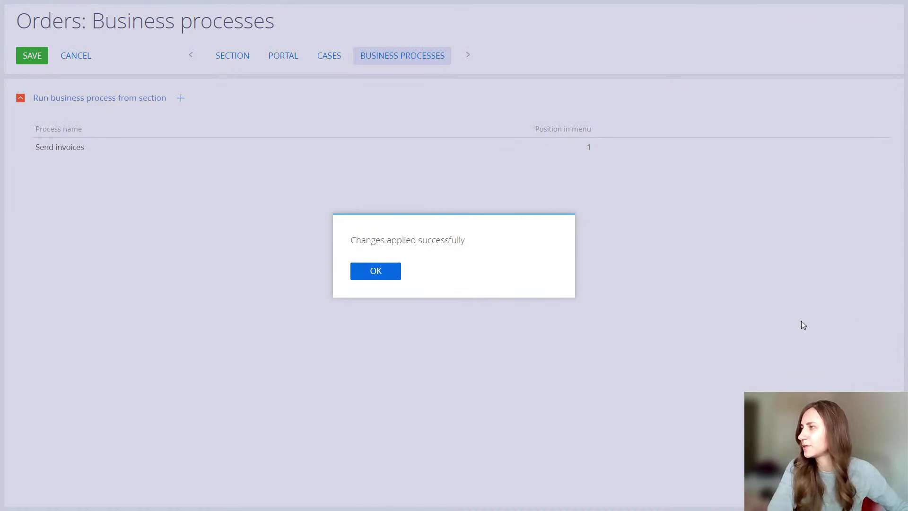
pyautogui.click(364, 279)
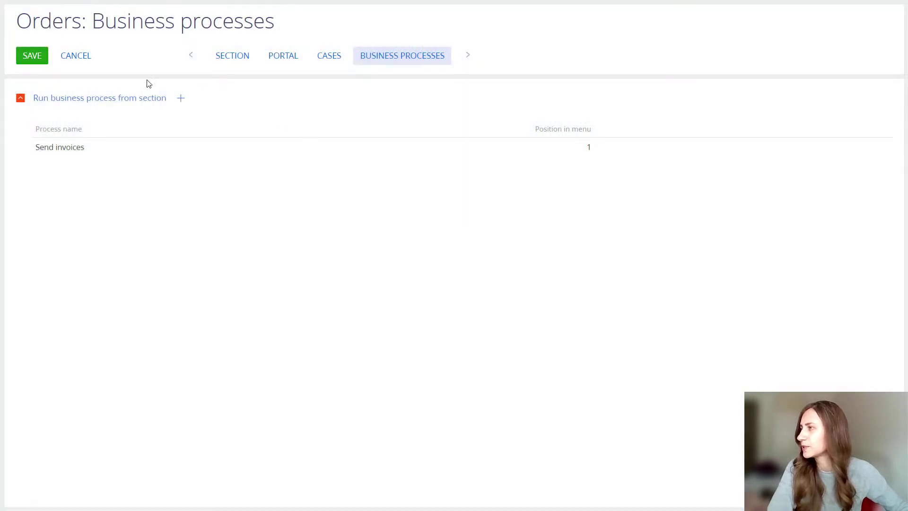
pyautogui.click(88, 58)
pyautogui.click(397, 273)
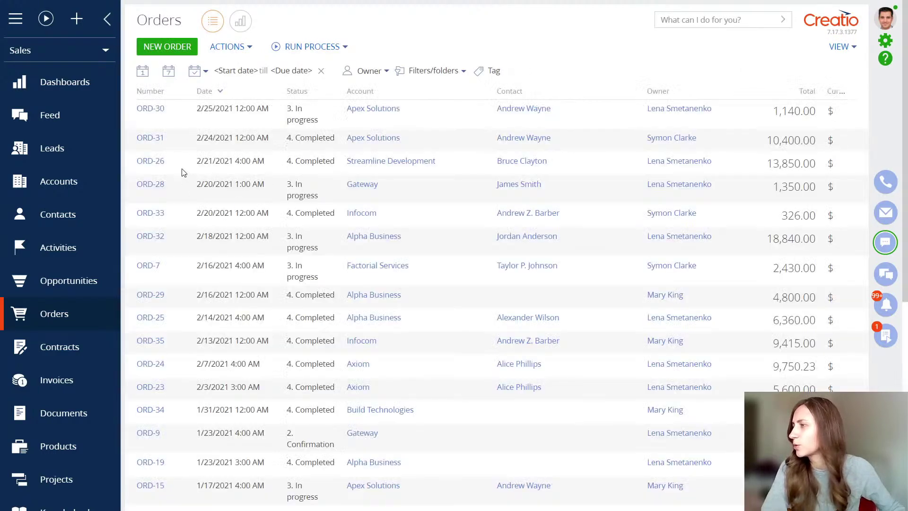
# Step: Open the Gateway order dated 2/20/2021 and add a new invoice to the Prepayment 50% row of its installment plan
pyautogui.click(180, 192)
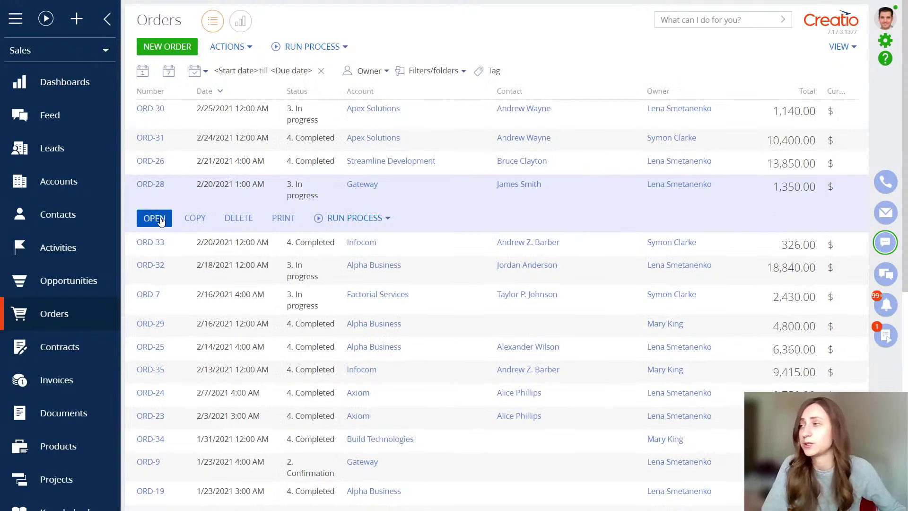
pyautogui.click(155, 218)
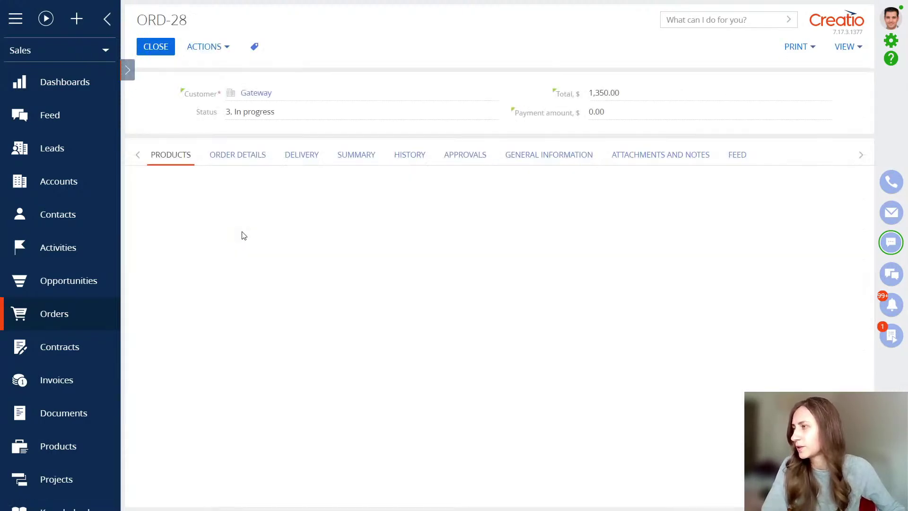
pyautogui.click(239, 163)
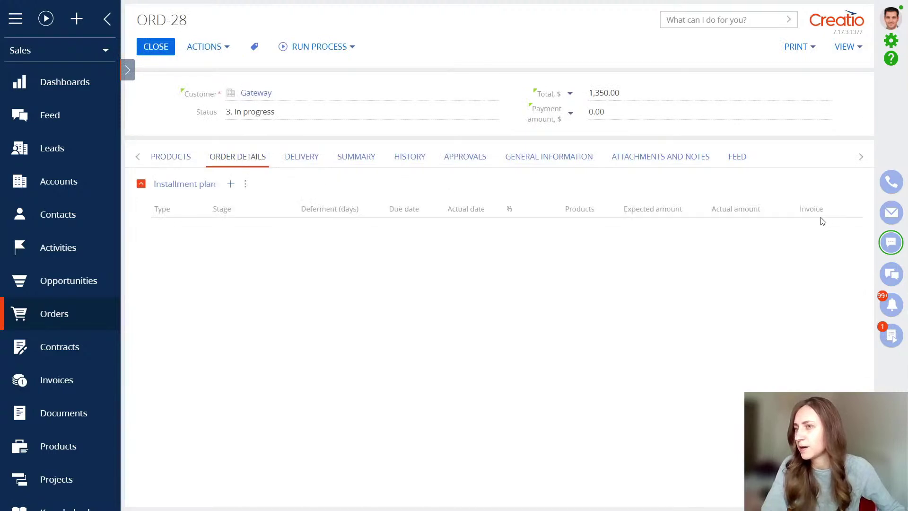
pyautogui.click(845, 233)
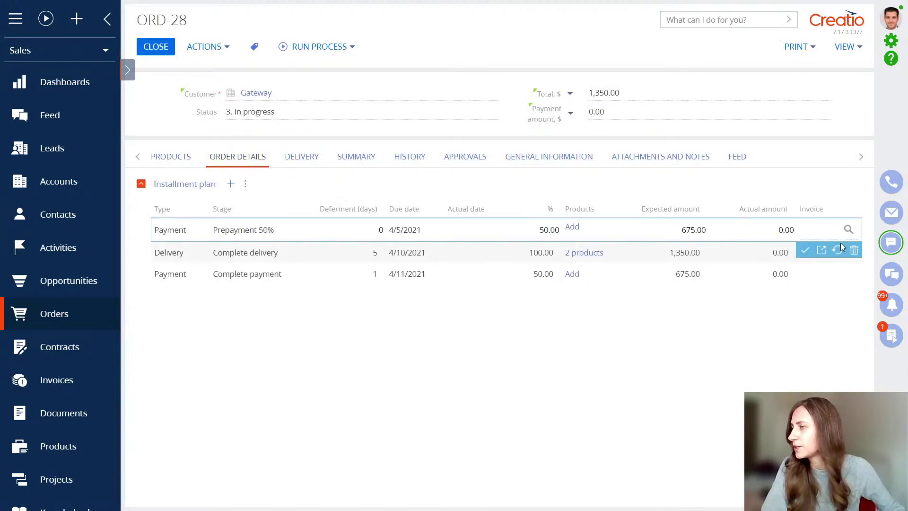
pyautogui.click(848, 231)
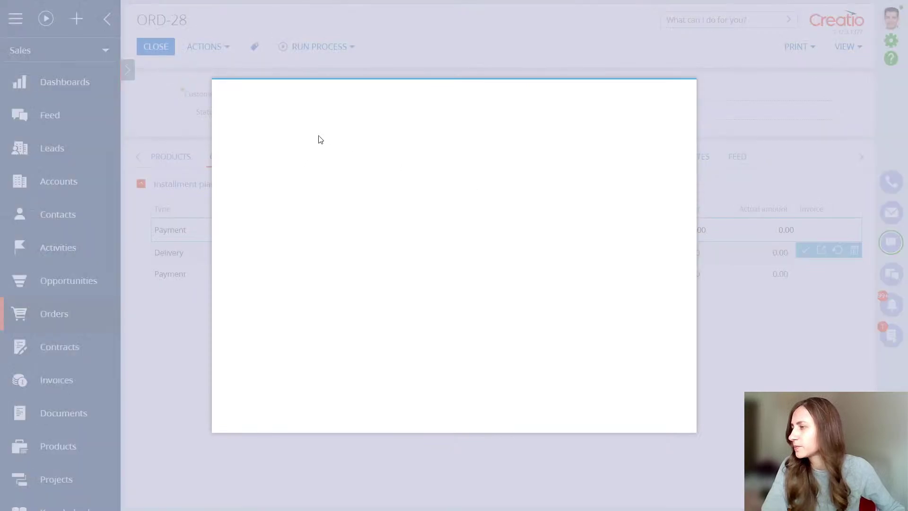
pyautogui.click(336, 133)
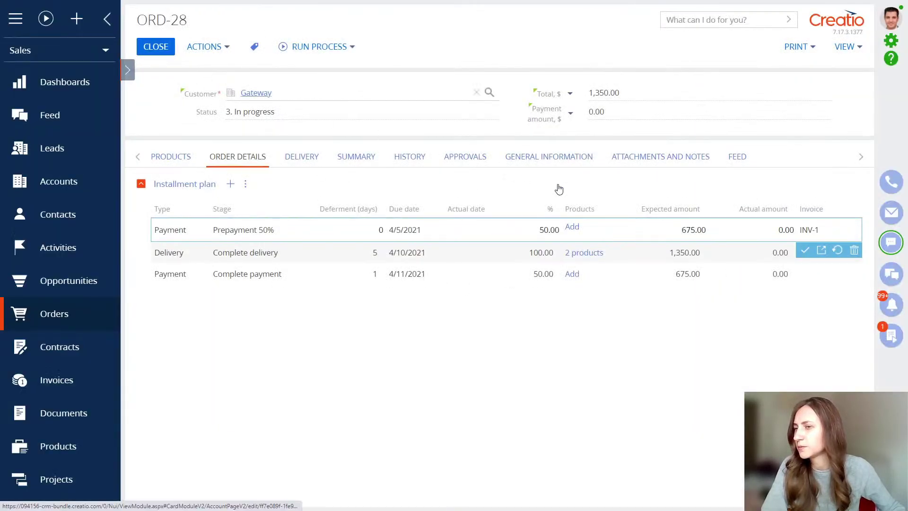
# Step: Close the prepayment invoice page and add a new invoice to the order's Complete payment installment
pyautogui.click(811, 276)
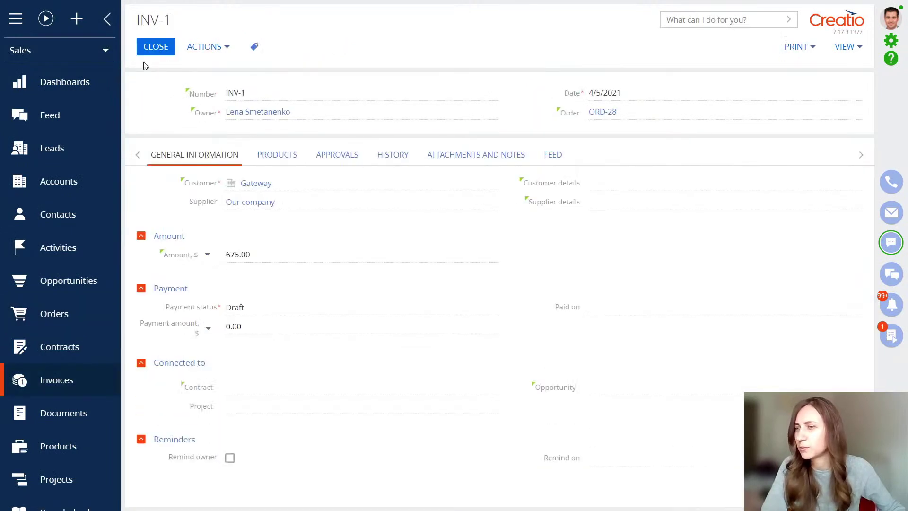
pyautogui.click(157, 48)
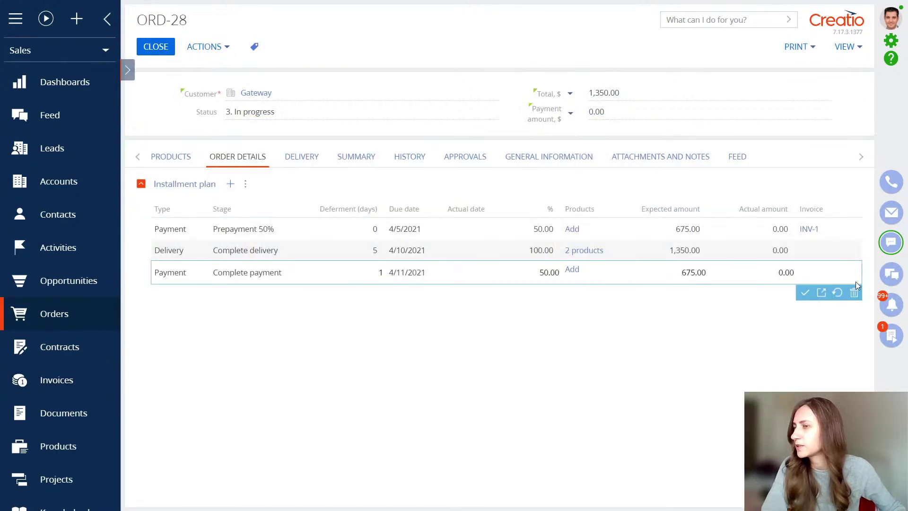
pyautogui.click(842, 281)
pyautogui.press('Escape')
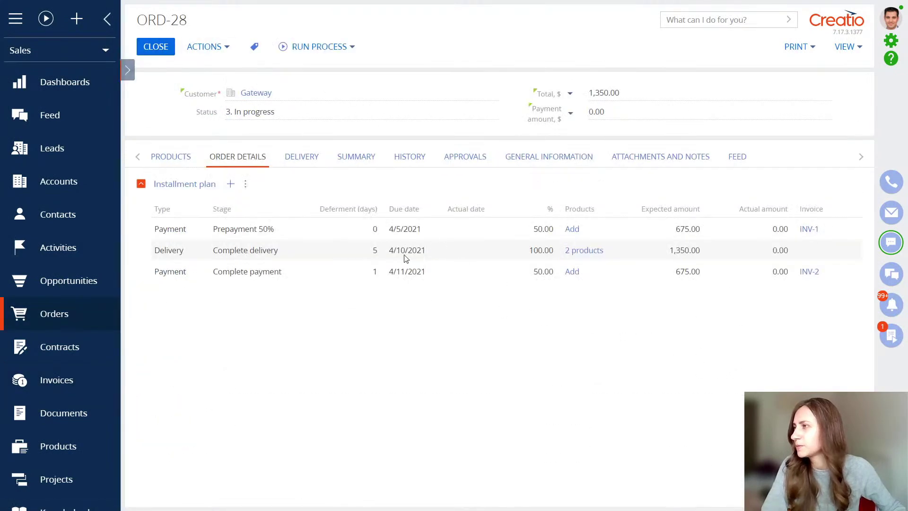
# Step: Run the Send invoices process for the Gateway order and open the resulting Order invoices email task
pyautogui.click(344, 49)
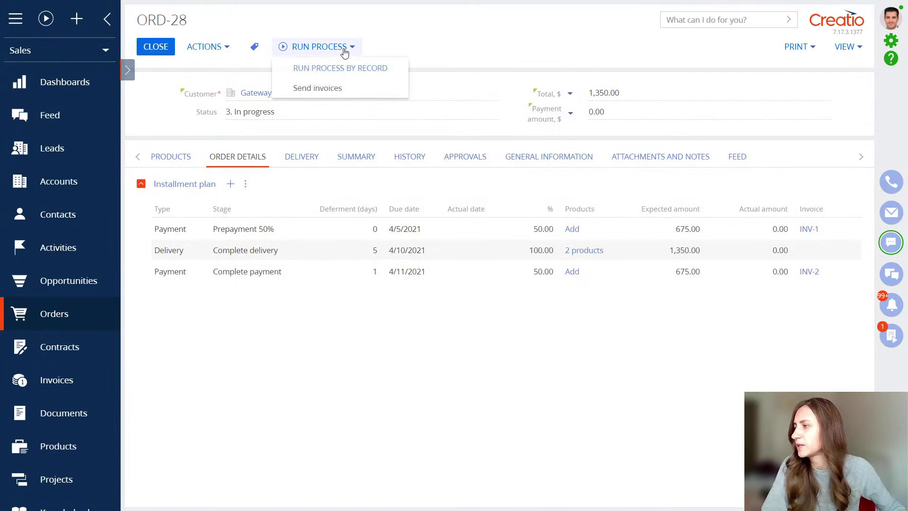
pyautogui.click(319, 89)
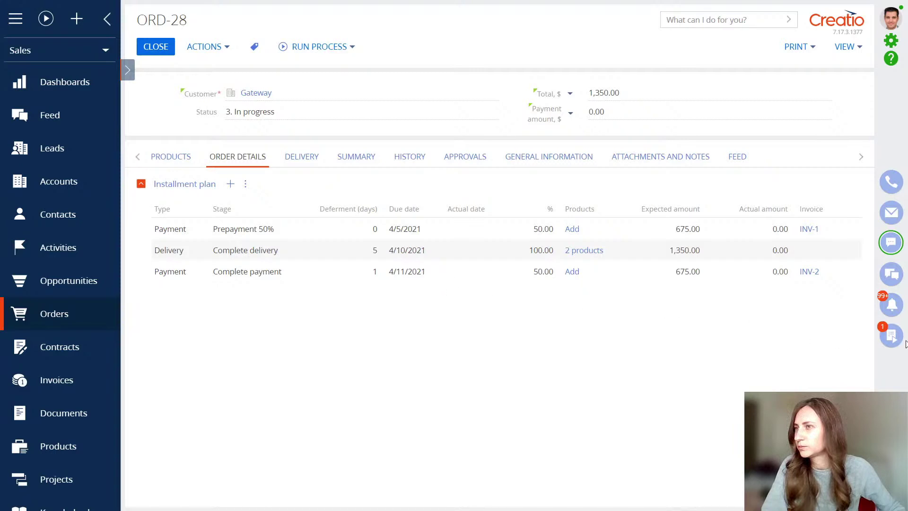
pyautogui.click(893, 337)
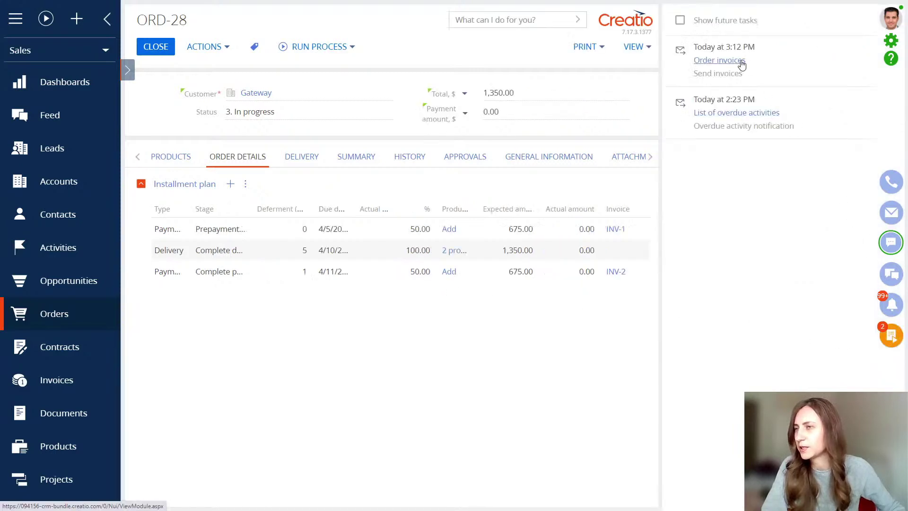
pyautogui.click(742, 66)
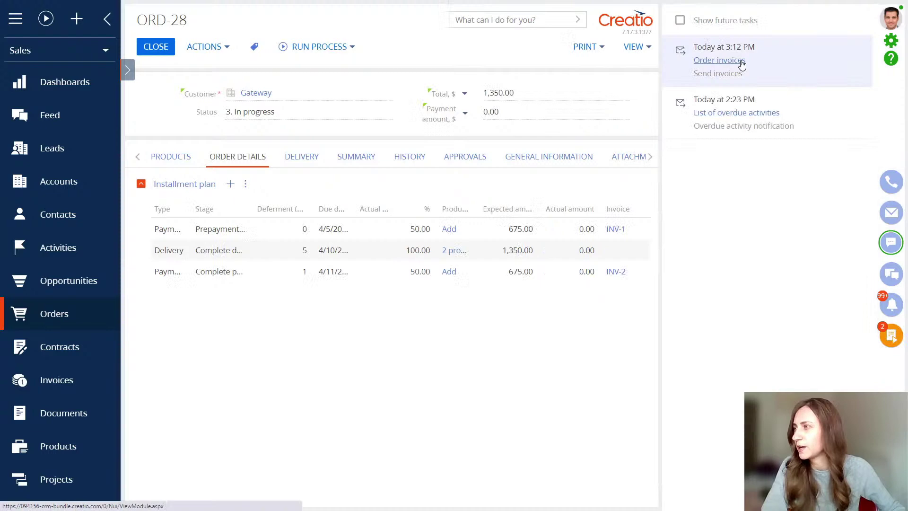
pyautogui.click(886, 340)
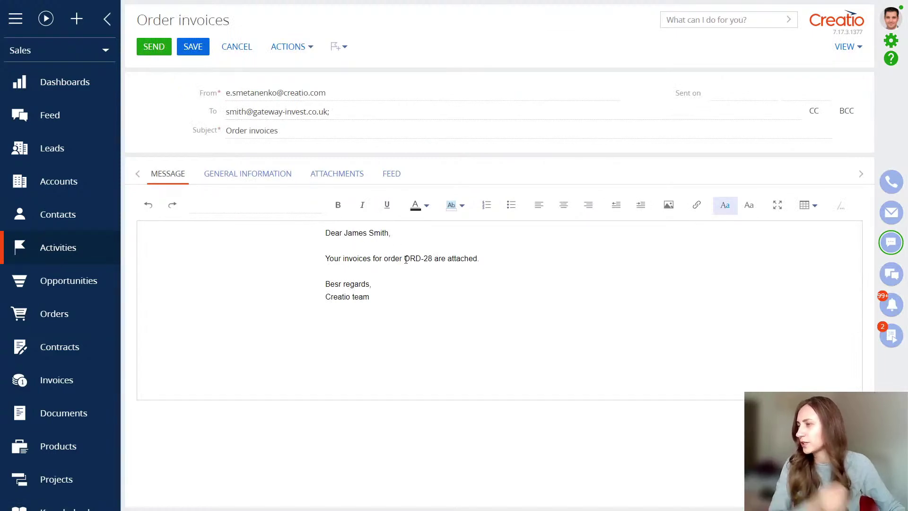
# Step: Download the email's first attached invoice, check its total amount in Word, and close the document
pyautogui.click(349, 173)
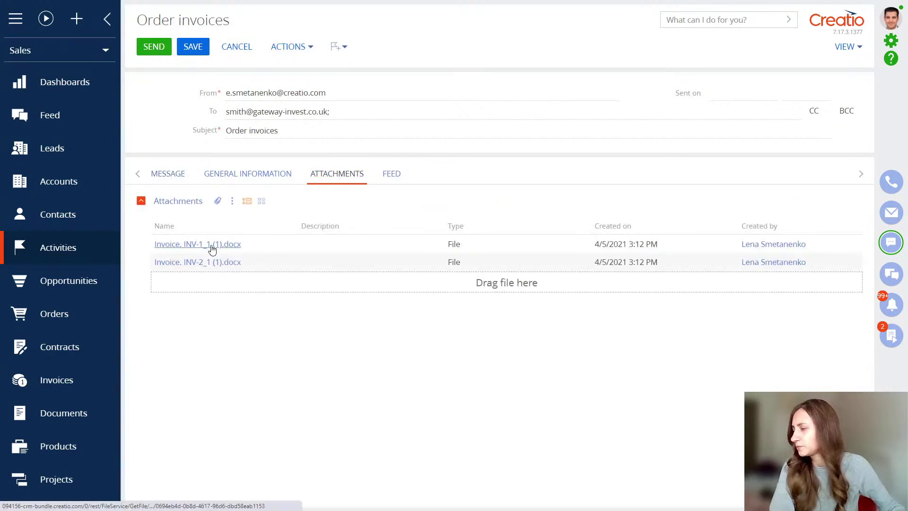
pyautogui.click(233, 245)
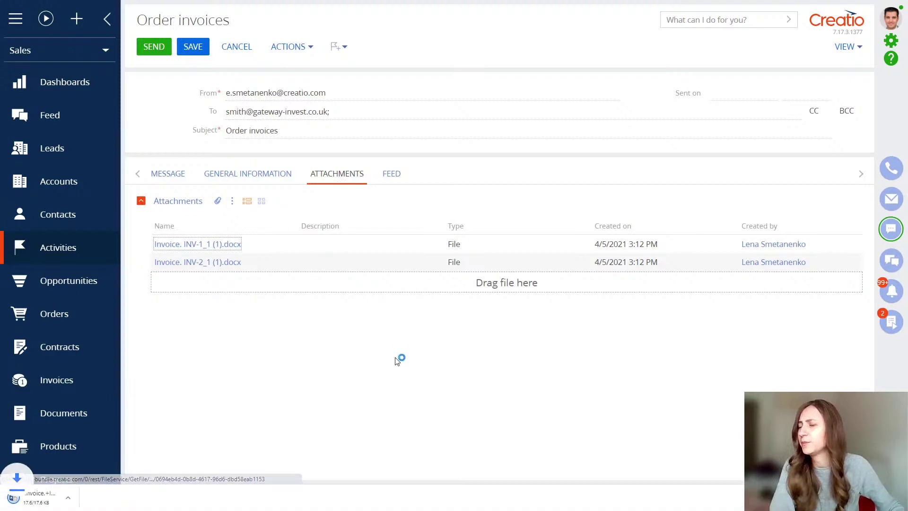
pyautogui.click(68, 496)
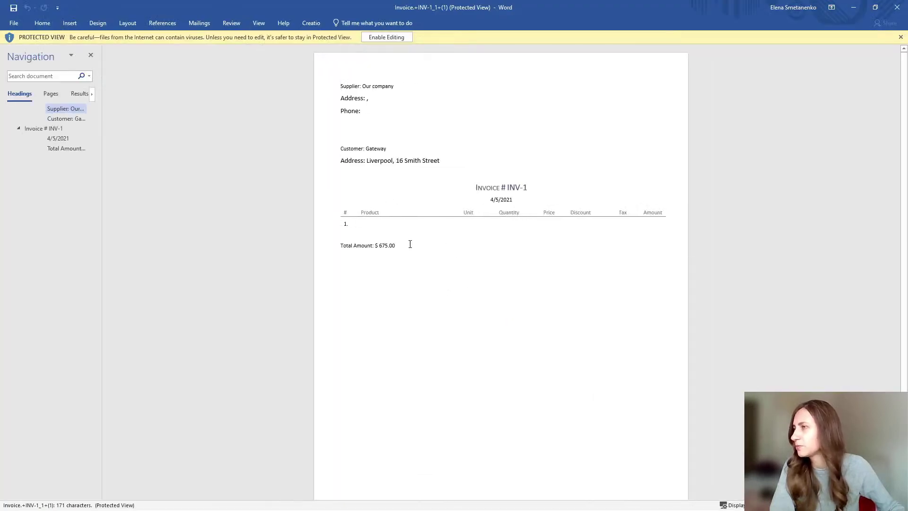
pyautogui.moveTo(373, 246); pyautogui.dragTo(399, 246)
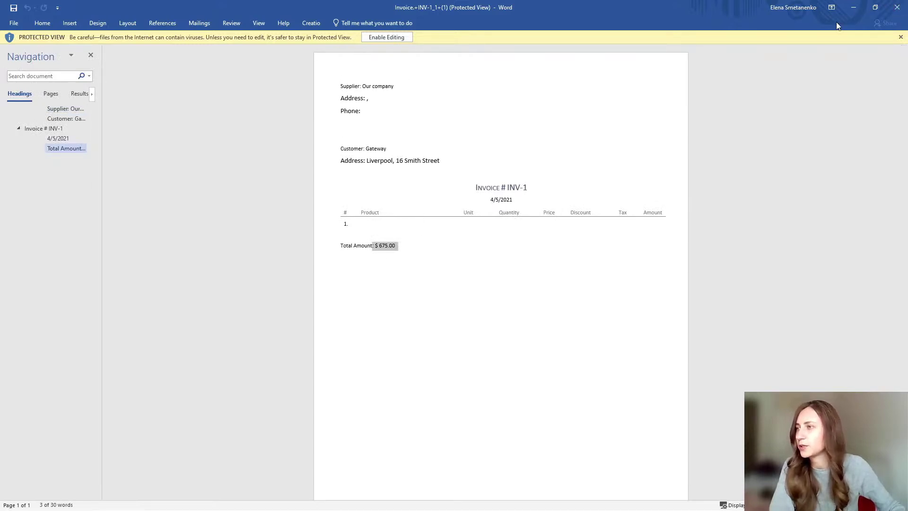
pyautogui.click(898, 7)
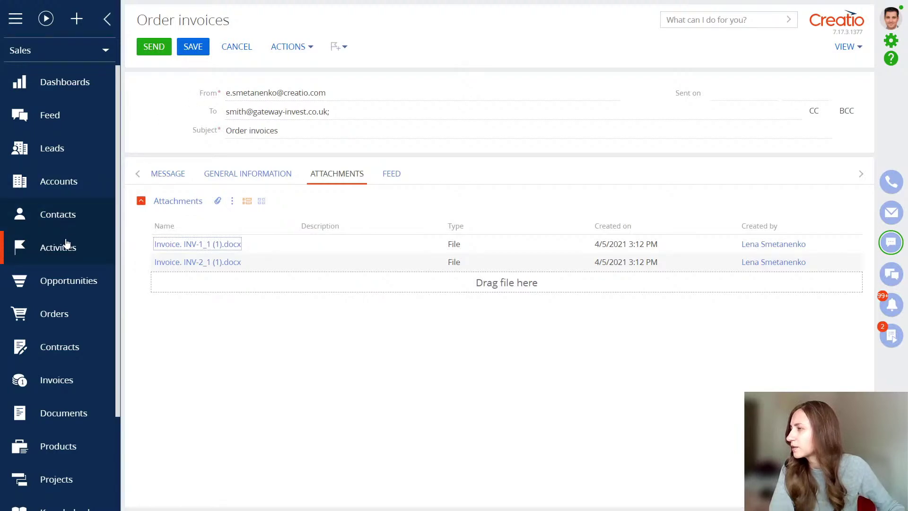
# Step: Leave the email, return to the Gateway order, and display its order details
pyautogui.click(59, 318)
pyautogui.click(370, 276)
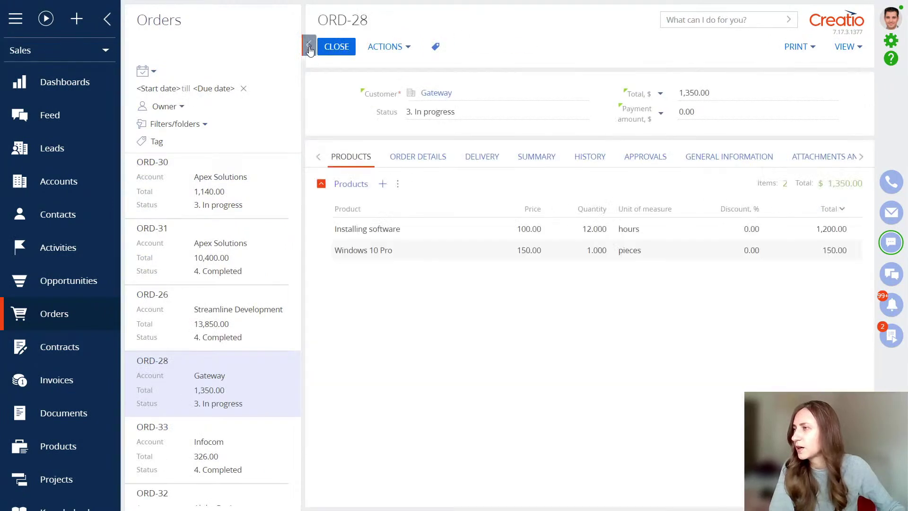
pyautogui.click(416, 159)
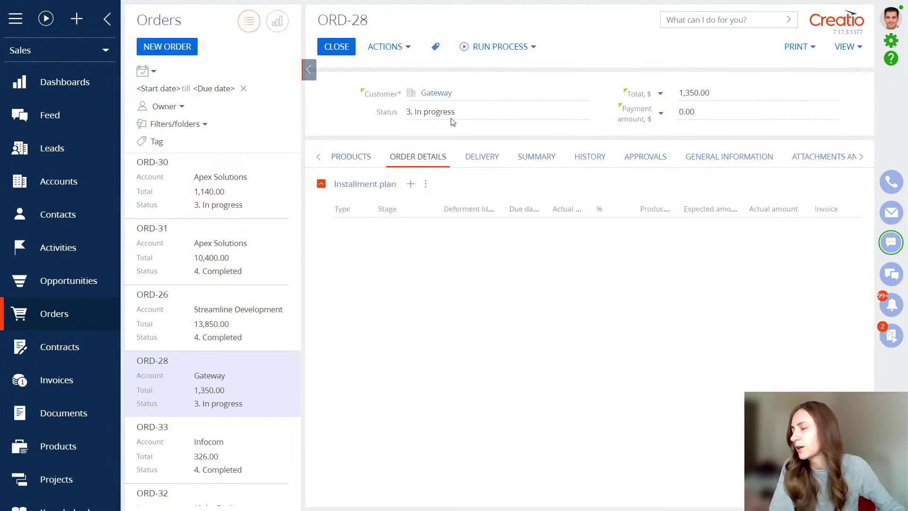
# Step: Open the first invoice in the Gateway order's installment plan and display its attachments and notes
pyautogui.click(309, 71)
pyautogui.click(812, 233)
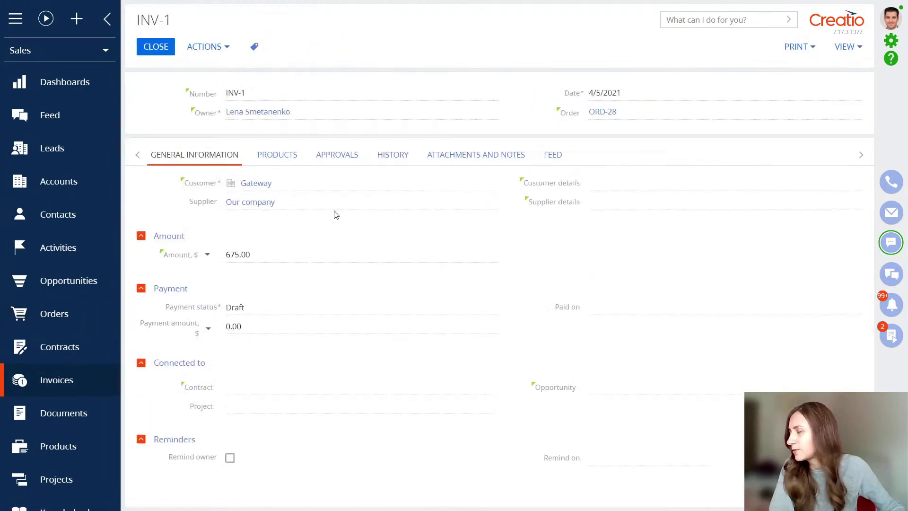
pyautogui.click(465, 157)
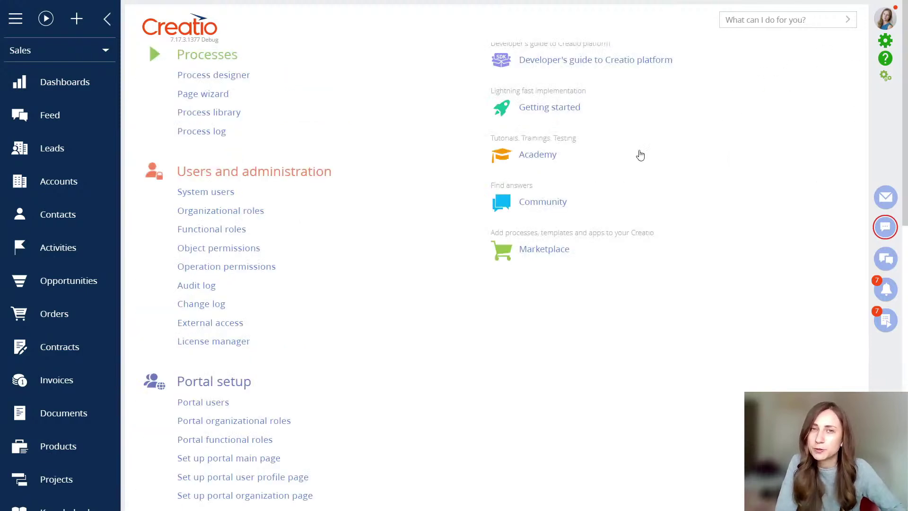
# Step: Open the Schedule team meeting process from the process library and examine its flow and the Schedule a team meeting element
pyautogui.click(235, 112)
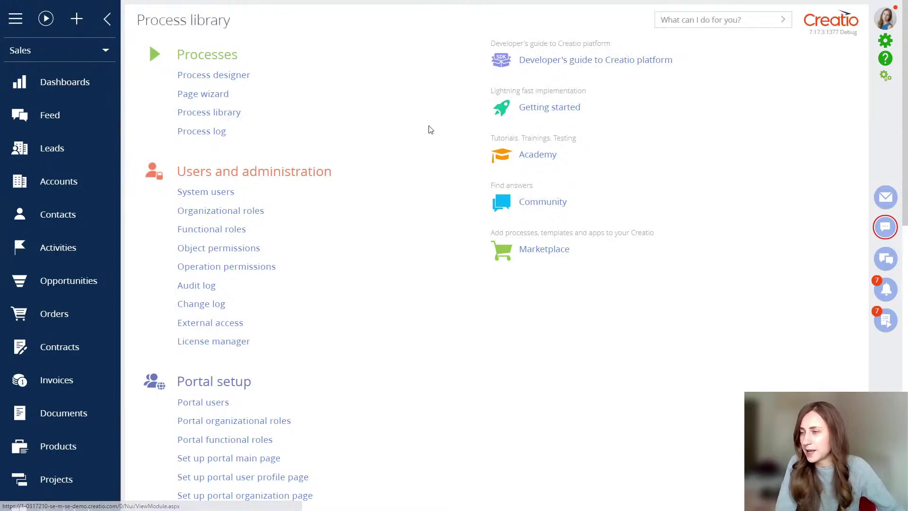
pyautogui.click(450, 134)
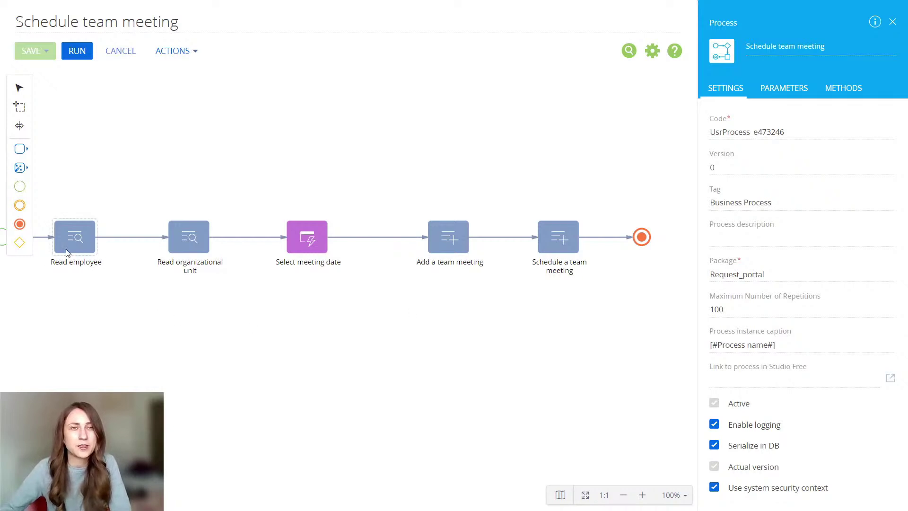
pyautogui.moveTo(86, 311); pyautogui.dragTo(98, 309)
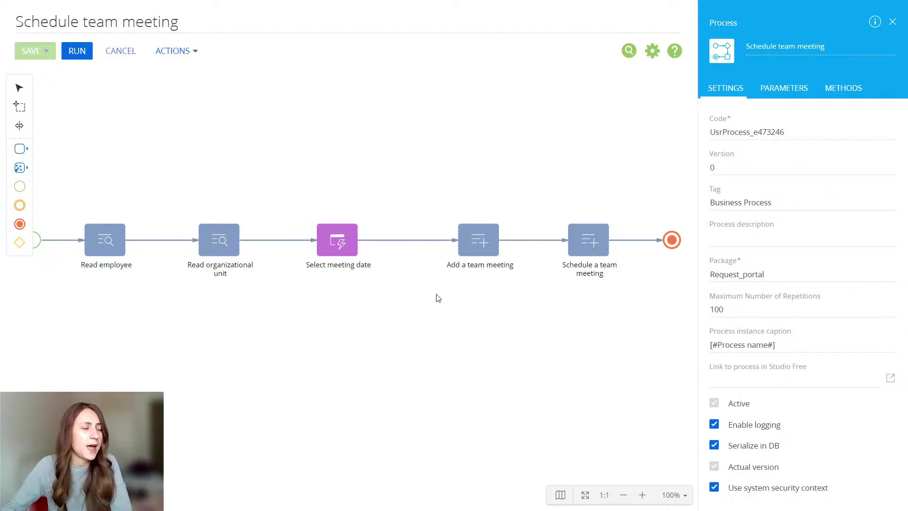
pyautogui.moveTo(436, 298); pyautogui.dragTo(355, 294)
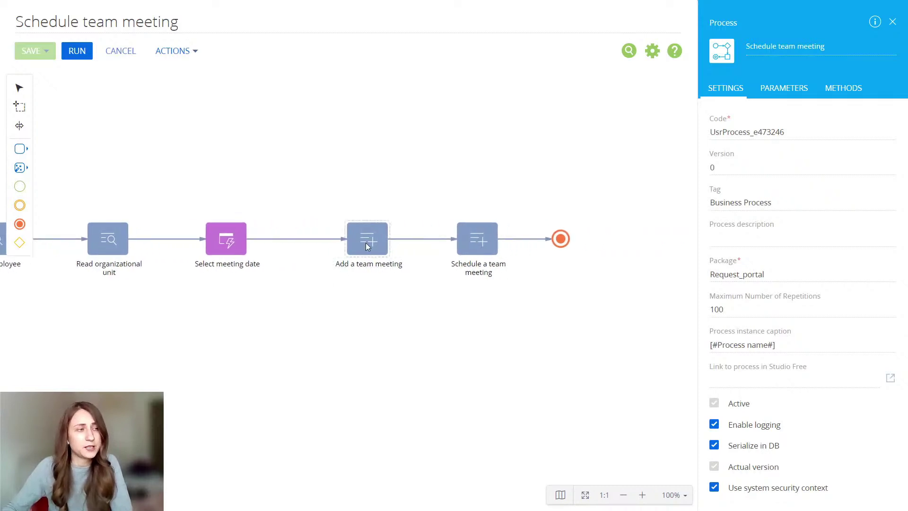
pyautogui.click(481, 243)
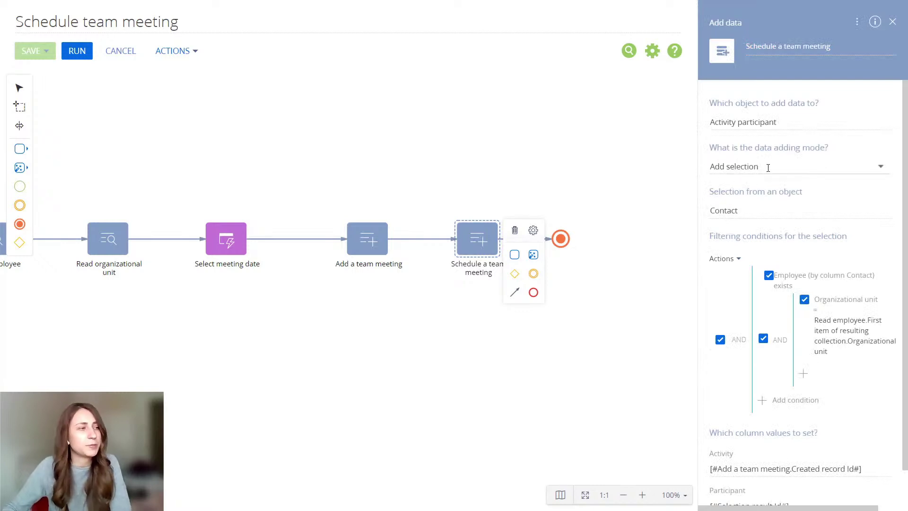
# Step: Examine the Subject formula of the Add a team meeting element and close it without changes
pyautogui.click(371, 240)
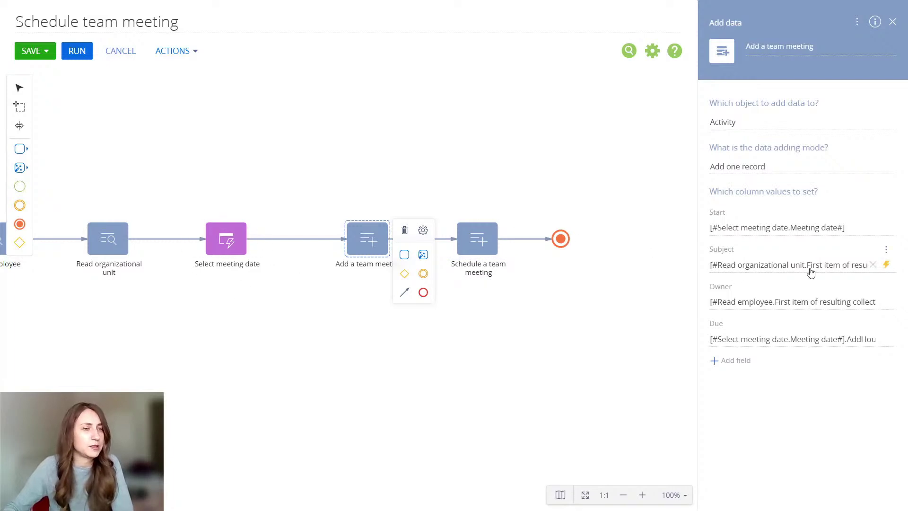
pyautogui.click(887, 265)
pyautogui.click(873, 326)
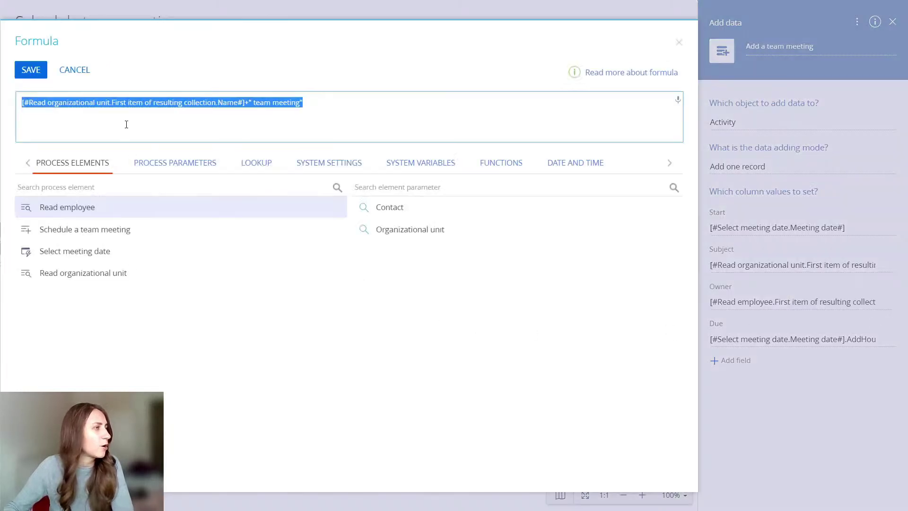
pyautogui.click(79, 113)
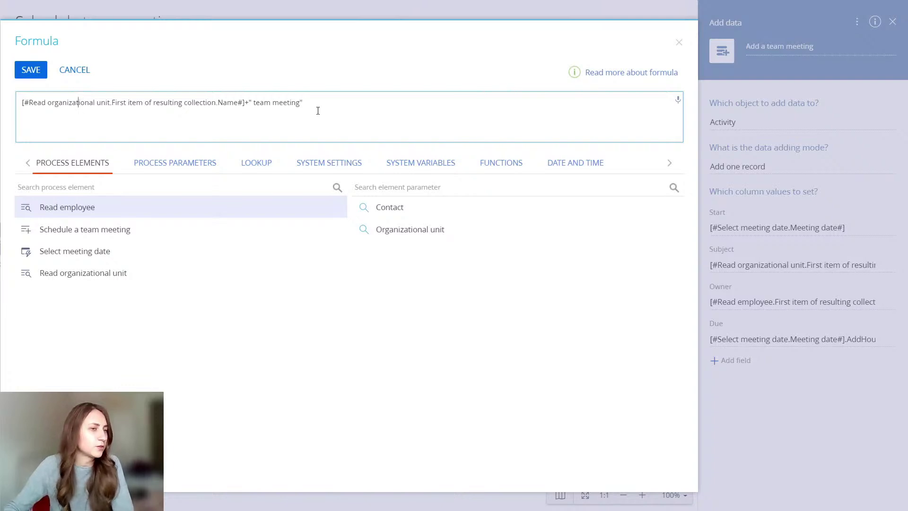
pyautogui.click(76, 72)
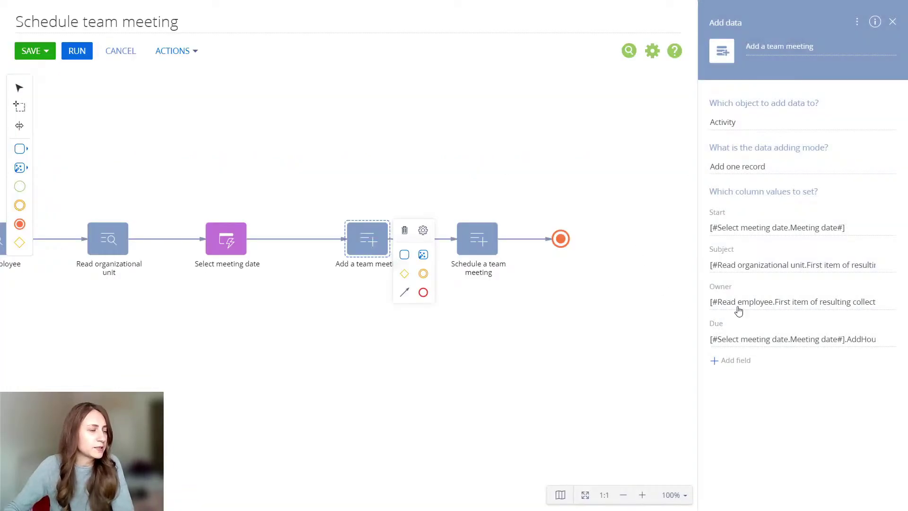
# Step: Check which data adding modes are available for the Schedule a team meeting element without changing the selection
pyautogui.moveTo(367, 362); pyautogui.dragTo(464, 353)
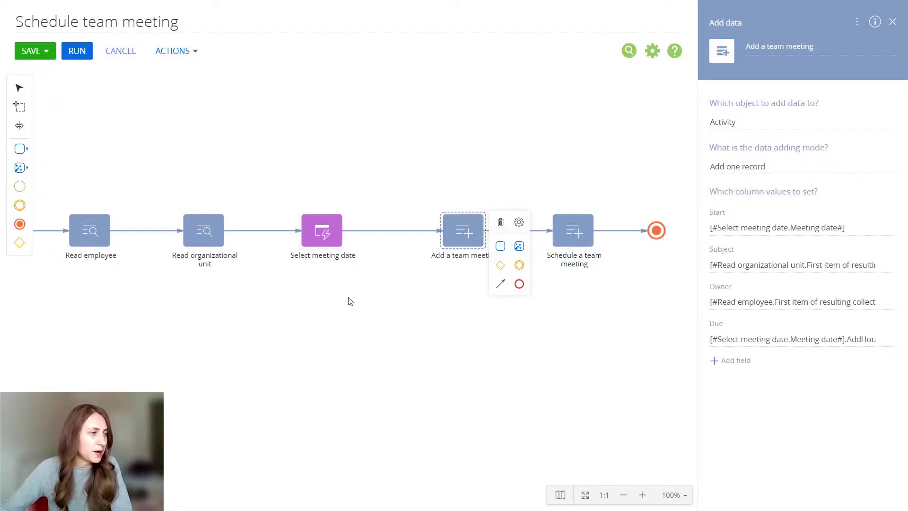
pyautogui.moveTo(349, 300); pyautogui.dragTo(215, 308)
pyautogui.click(450, 242)
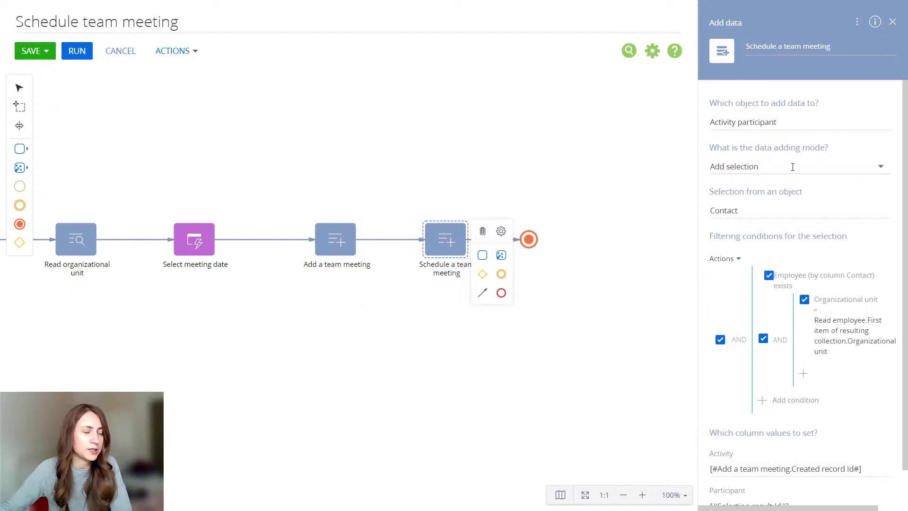
pyautogui.click(747, 167)
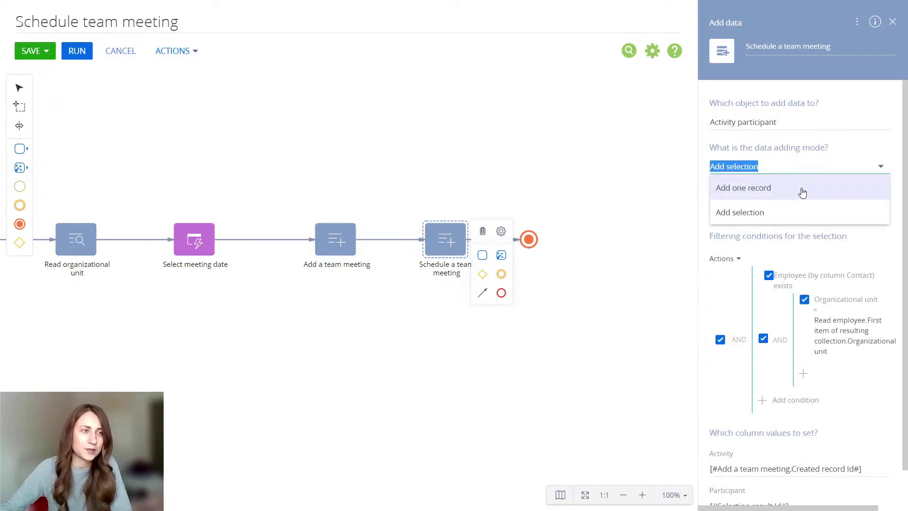
pyautogui.press('Escape')
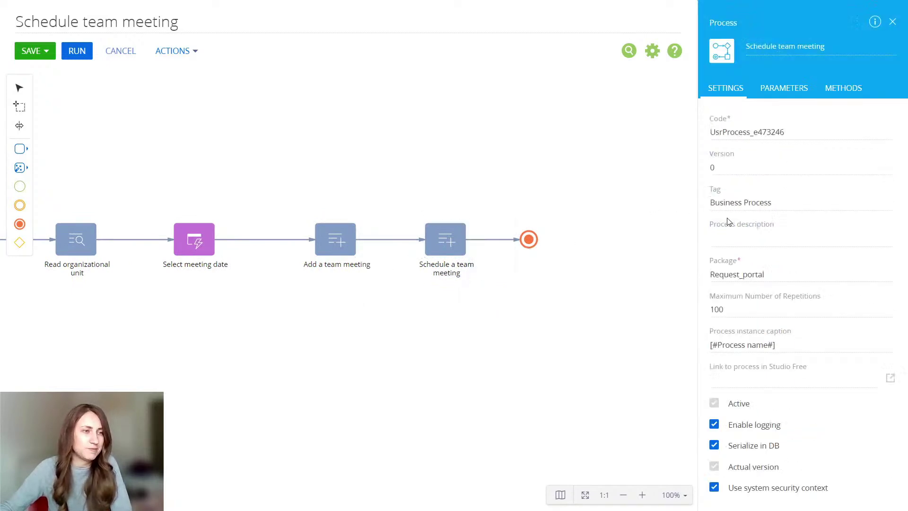
# Step: Examine the Schedule a team meeting element's filter conditions and the selection columns available for its Participant value
pyautogui.click(464, 242)
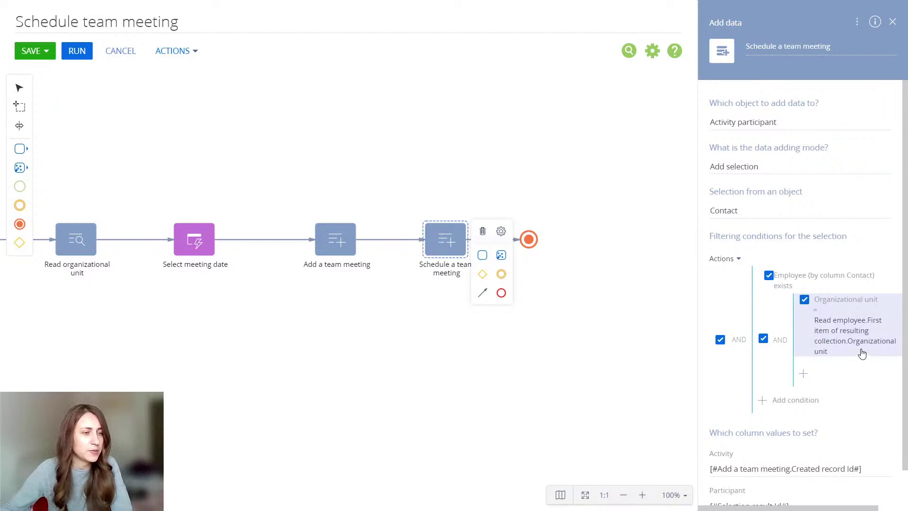
pyautogui.scroll(-1, 851, 360)
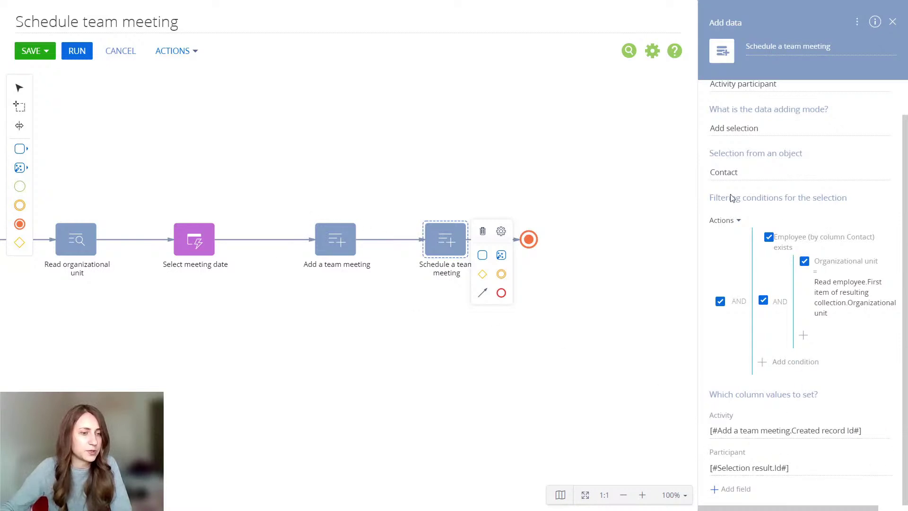
pyautogui.click(887, 473)
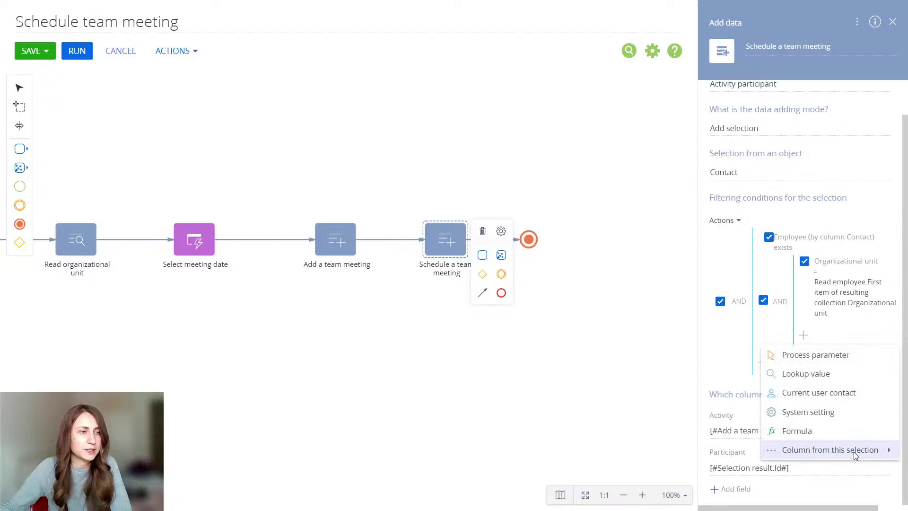
pyautogui.moveTo(860, 456)
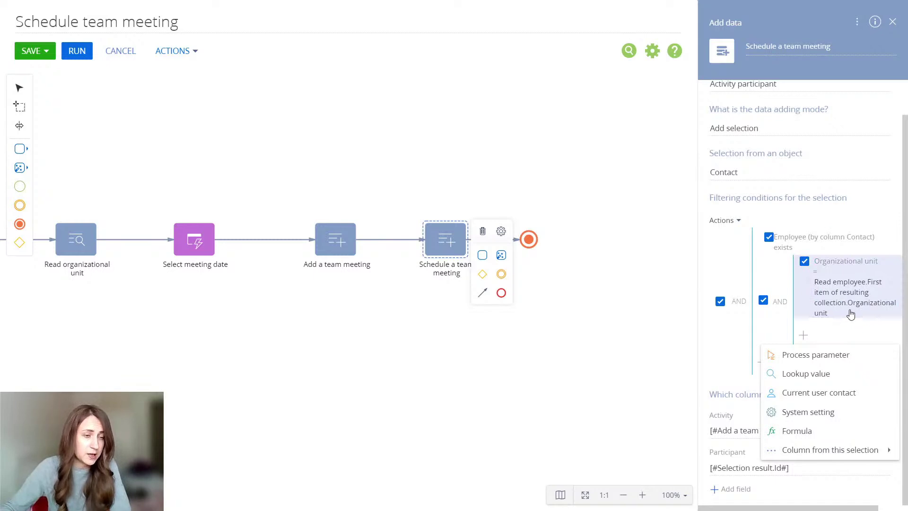
pyautogui.moveTo(804, 449)
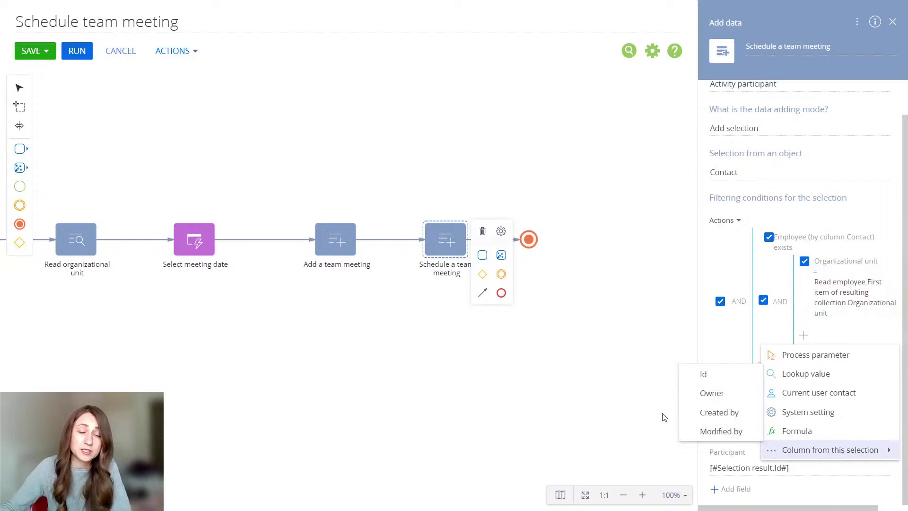
pyautogui.click(656, 435)
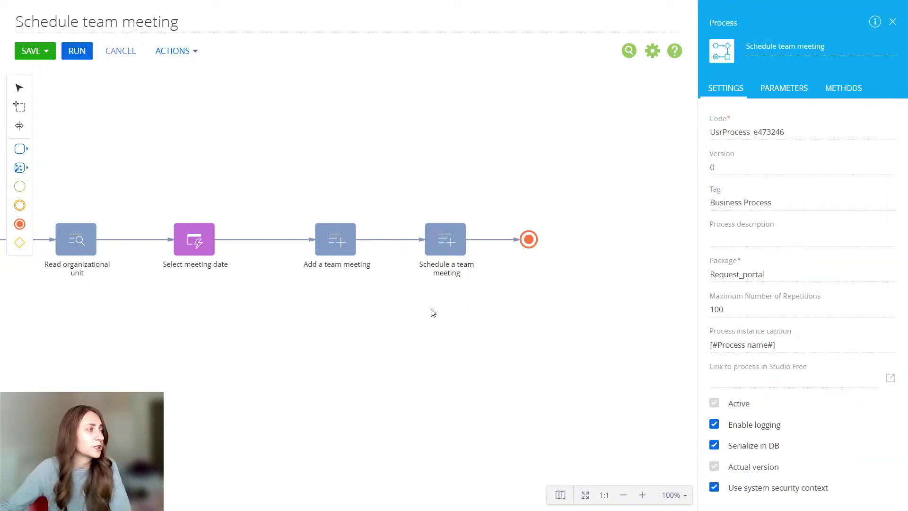
# Step: Exit the process designer without saving and open the Employees section of the General workplace
pyautogui.click(127, 53)
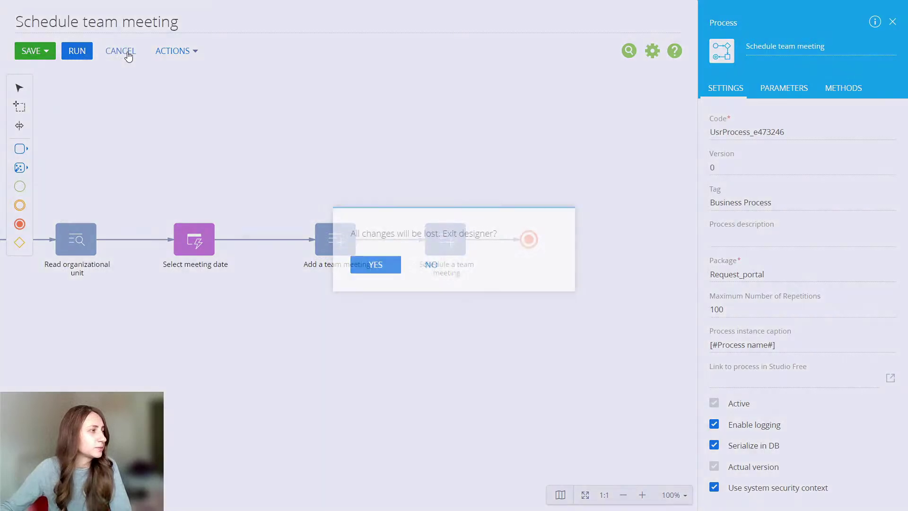
pyautogui.click(384, 270)
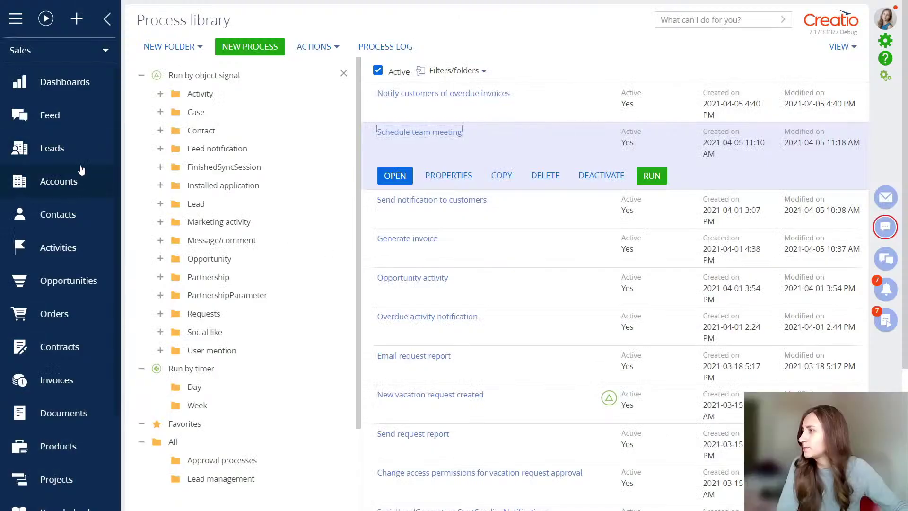
pyautogui.click(66, 50)
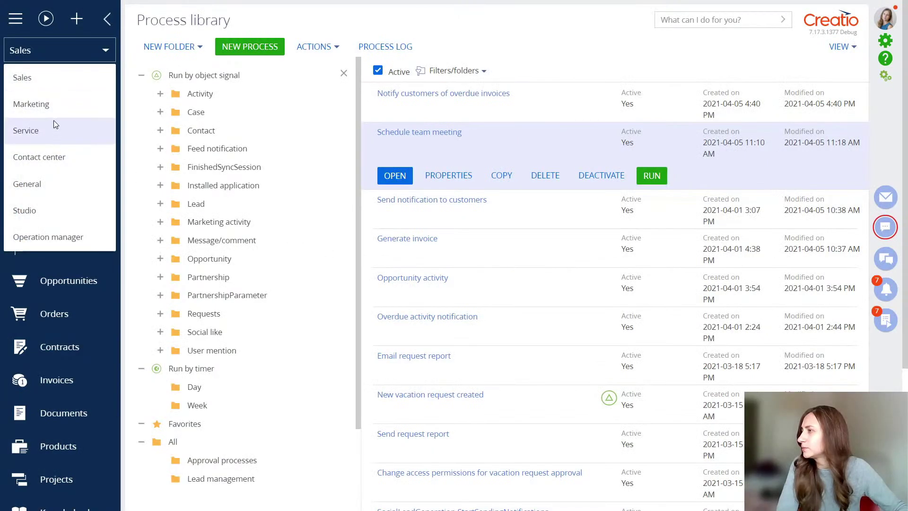
pyautogui.click(47, 184)
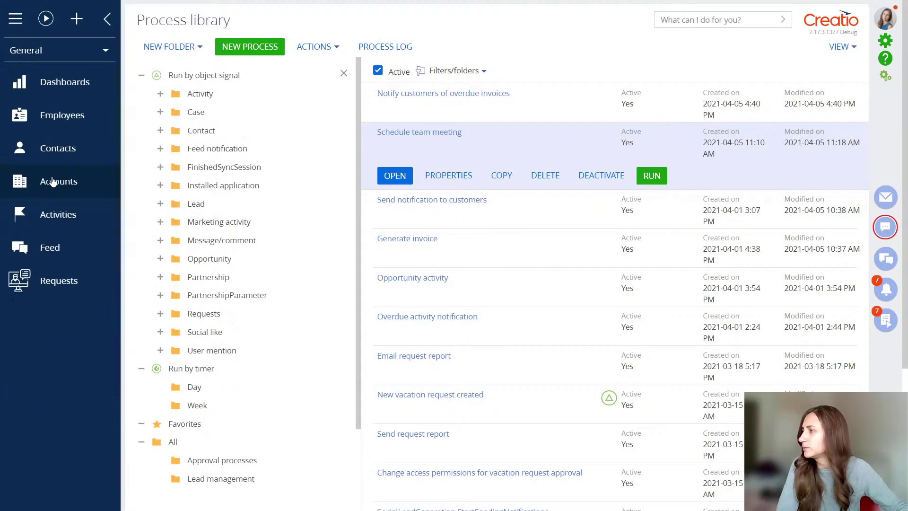
pyautogui.click(78, 119)
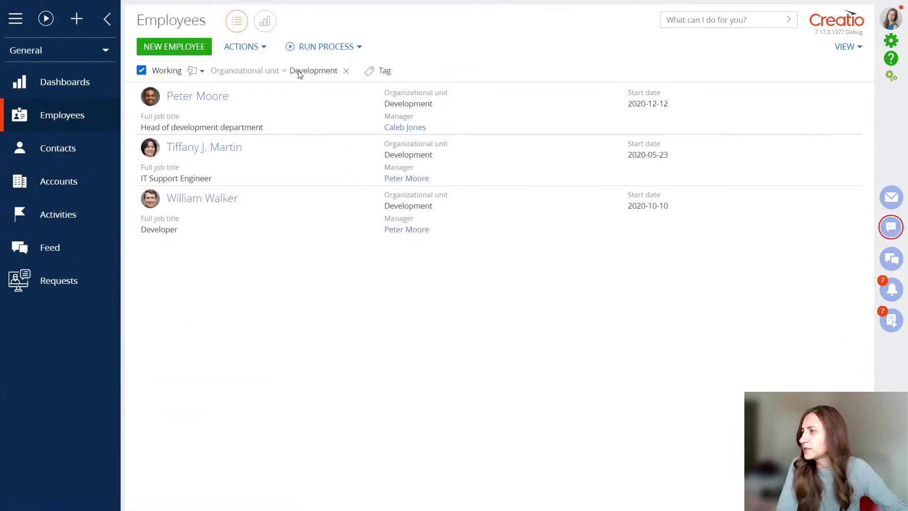
# Step: Filter employees by the Marketing organizational unit and run the Schedule team meeting process for the marketing manager
pyautogui.click(318, 74)
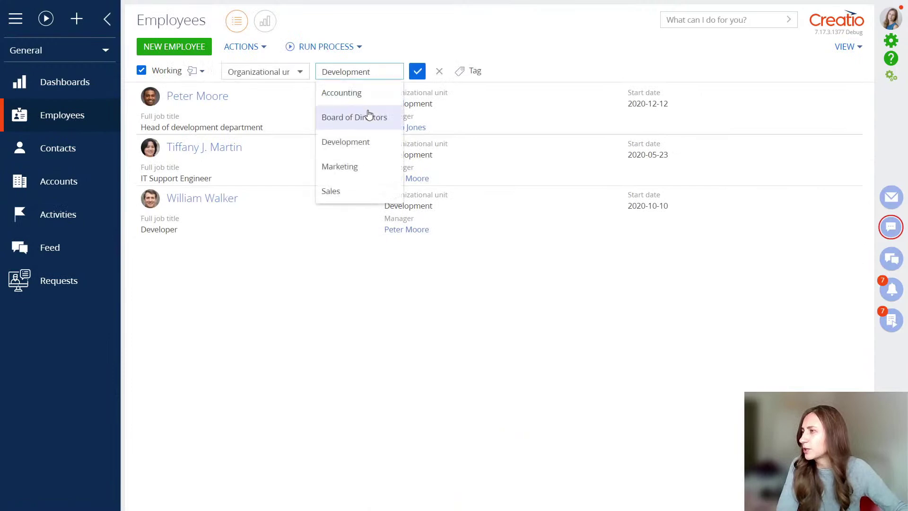
pyautogui.click(361, 168)
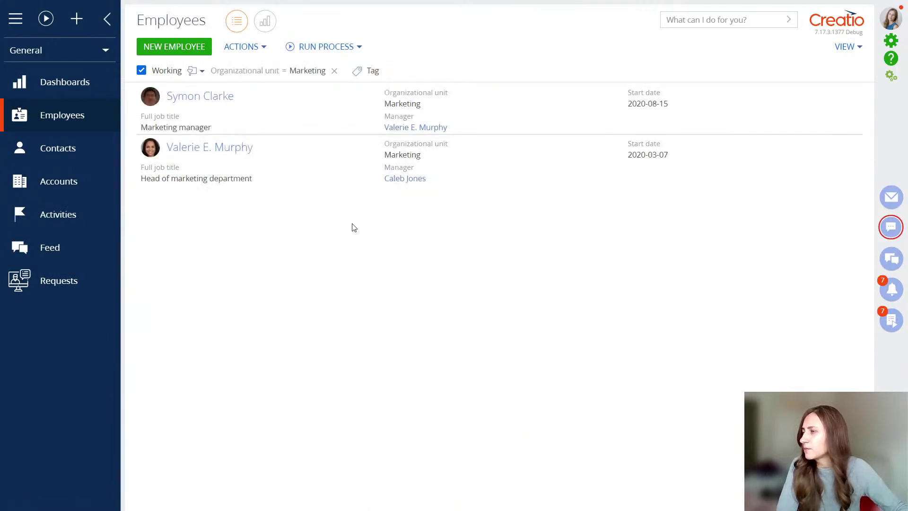
pyautogui.click(289, 111)
pyautogui.click(318, 149)
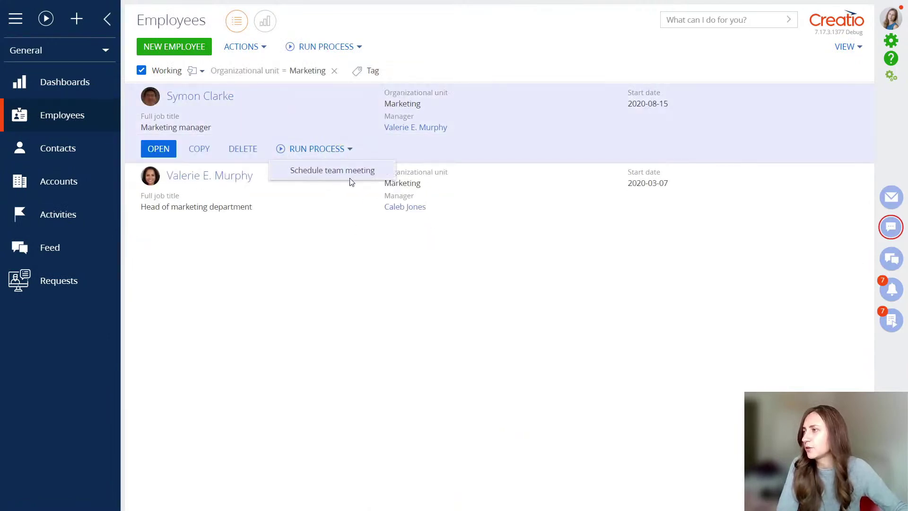
pyautogui.click(360, 172)
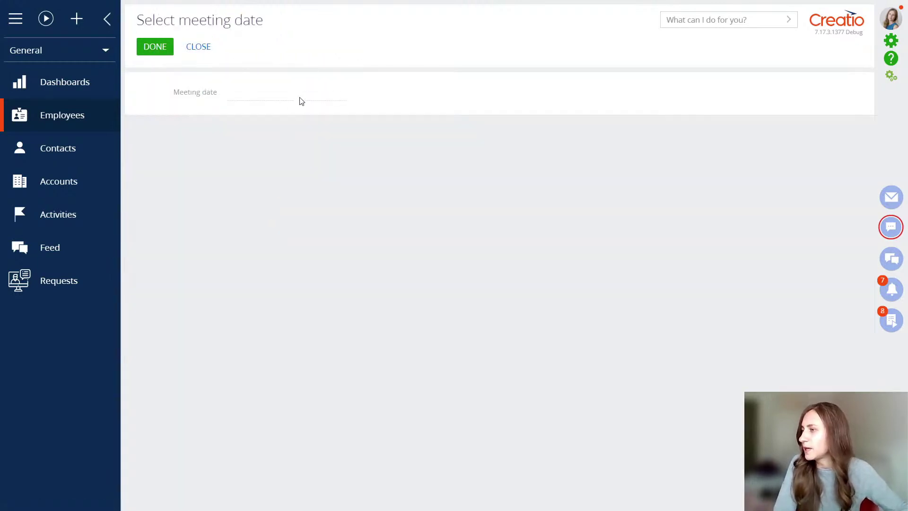
# Step: Set the meeting date to 2021-04-29 at 4:00 PM and complete the Select meeting date page
pyautogui.click(285, 98)
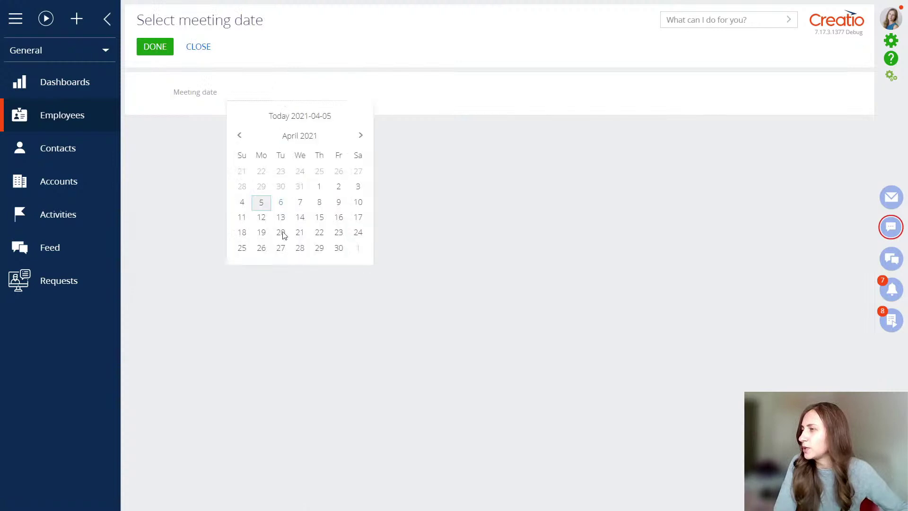
pyautogui.click(319, 250)
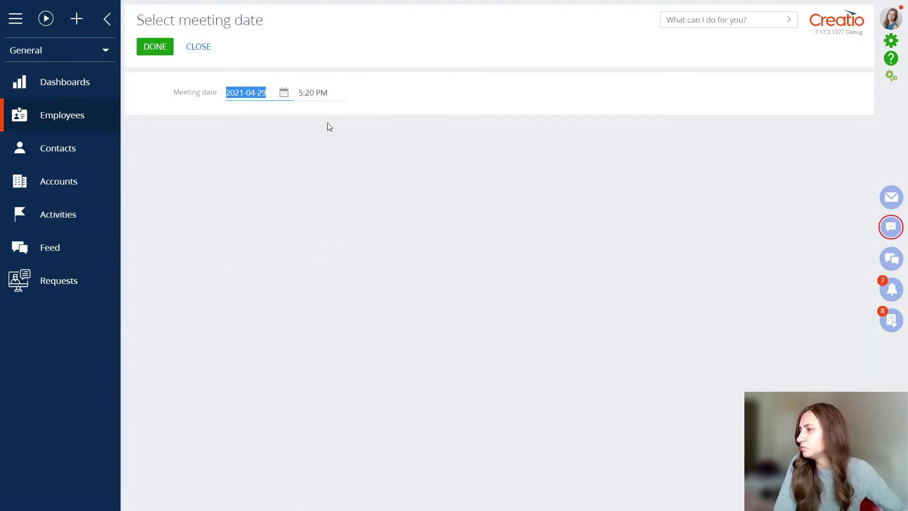
pyautogui.click(337, 94)
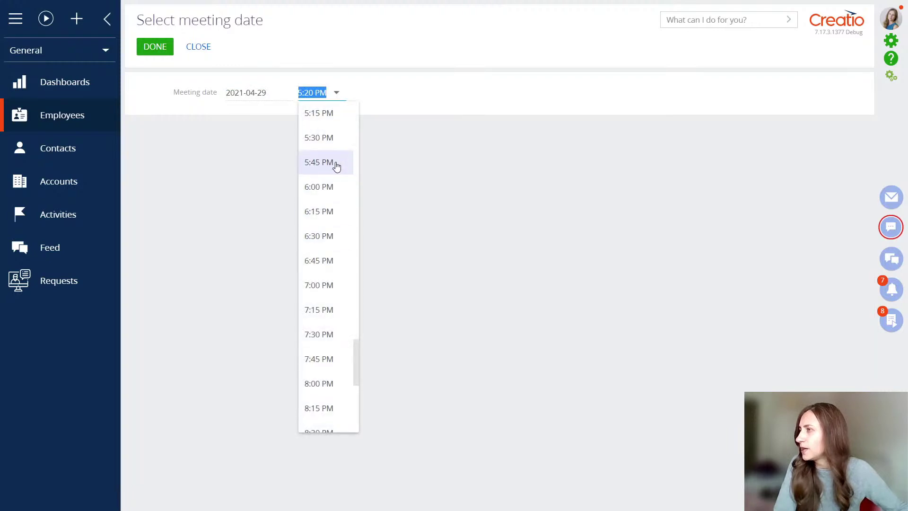
pyautogui.scroll(3, 337, 160)
pyautogui.click(329, 136)
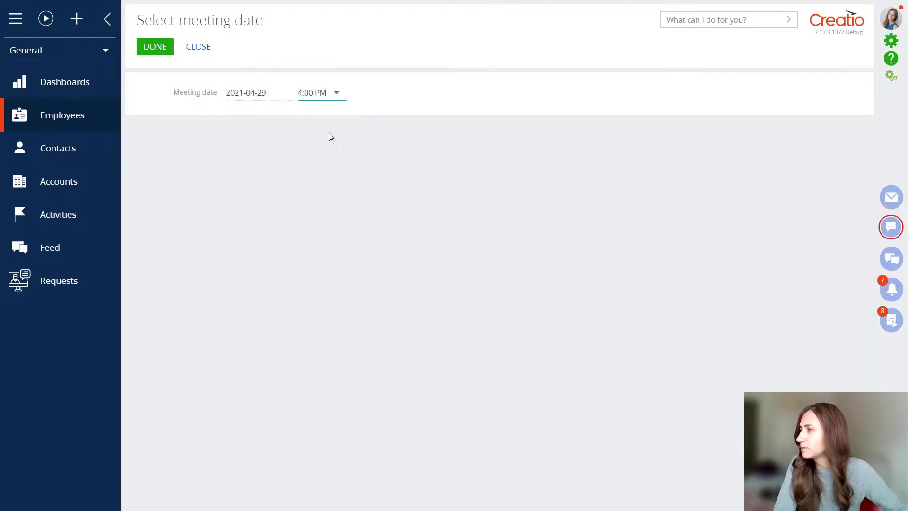
pyautogui.click(167, 52)
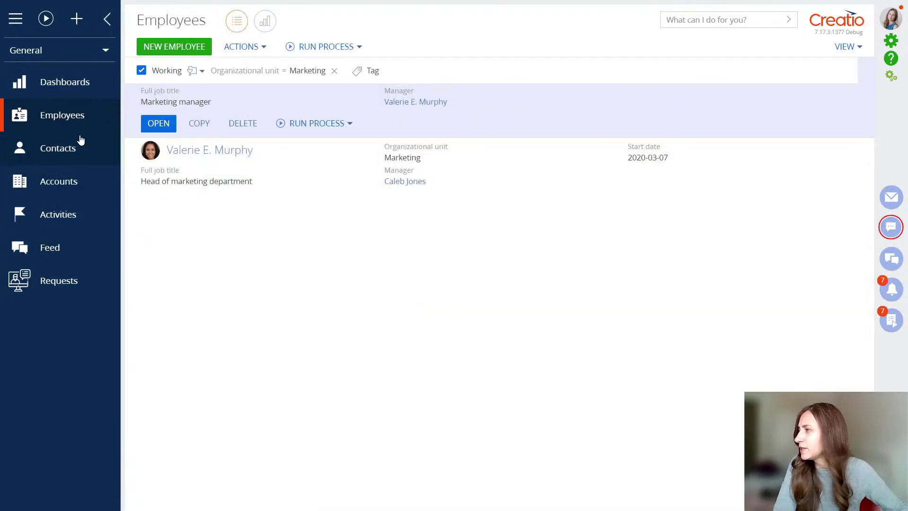
# Step: Open the Marketing team meeting record in the Activities section and check its participants
pyautogui.click(76, 219)
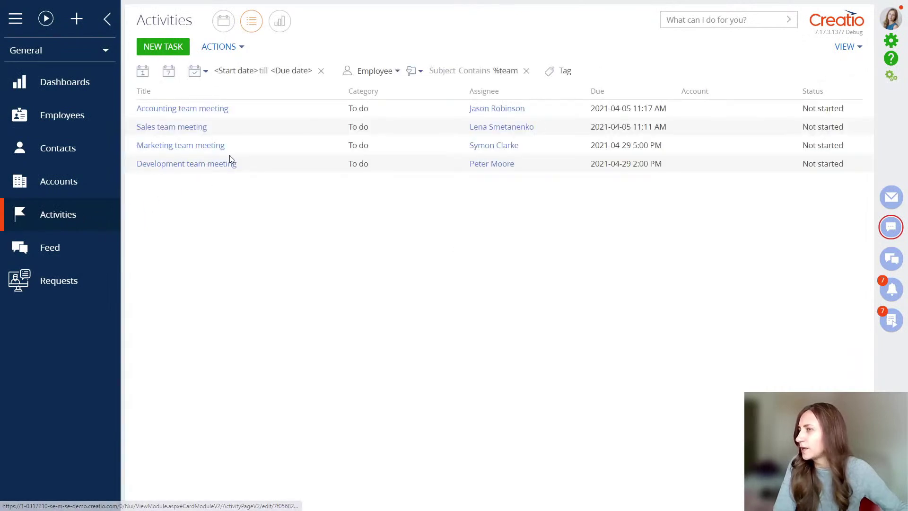
pyautogui.click(213, 147)
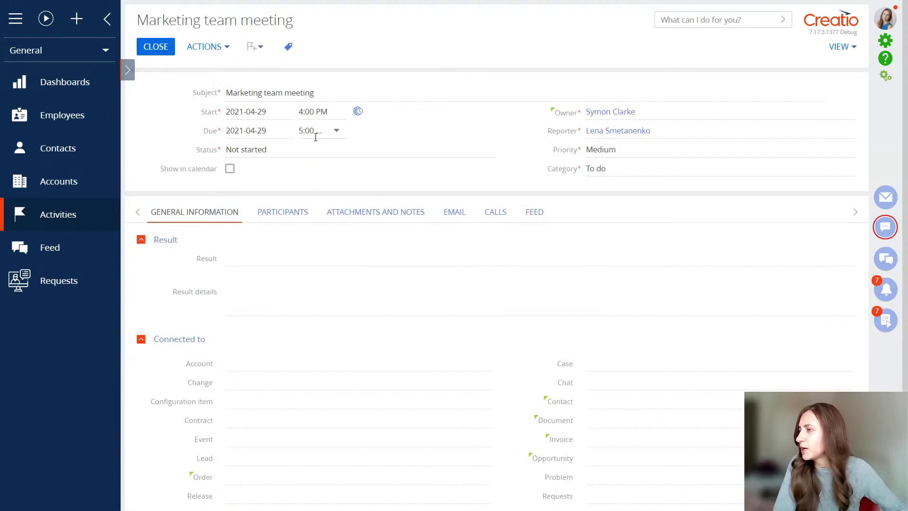
pyautogui.click(284, 213)
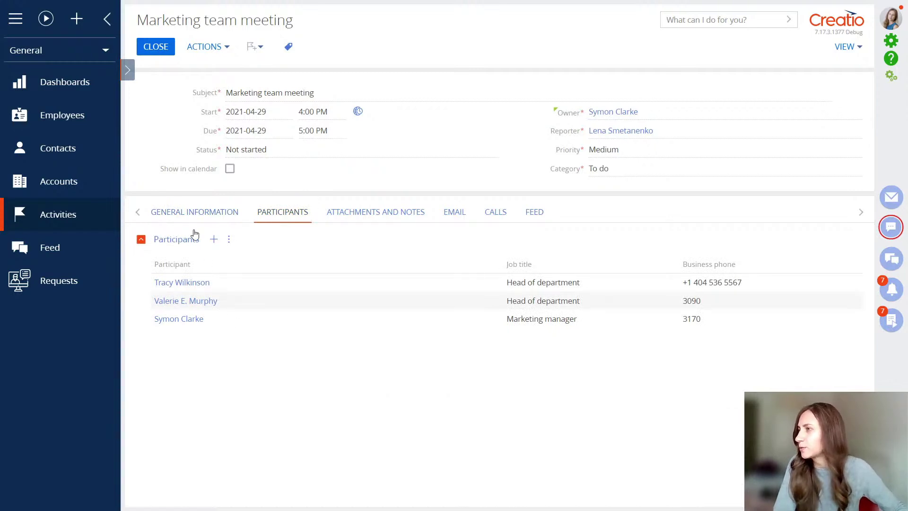
# Step: Return to the Employees section and change the organizational unit filter to Sales
pyautogui.click(107, 116)
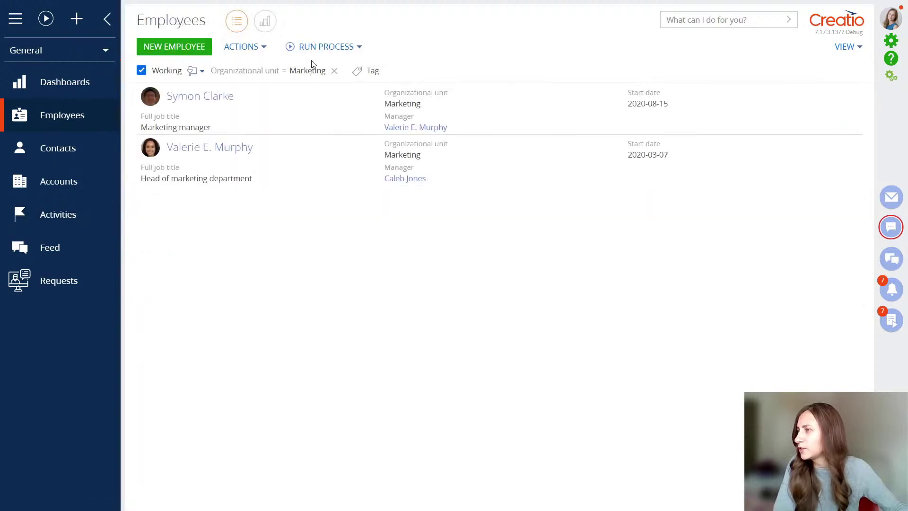
pyautogui.click(312, 72)
pyautogui.click(374, 119)
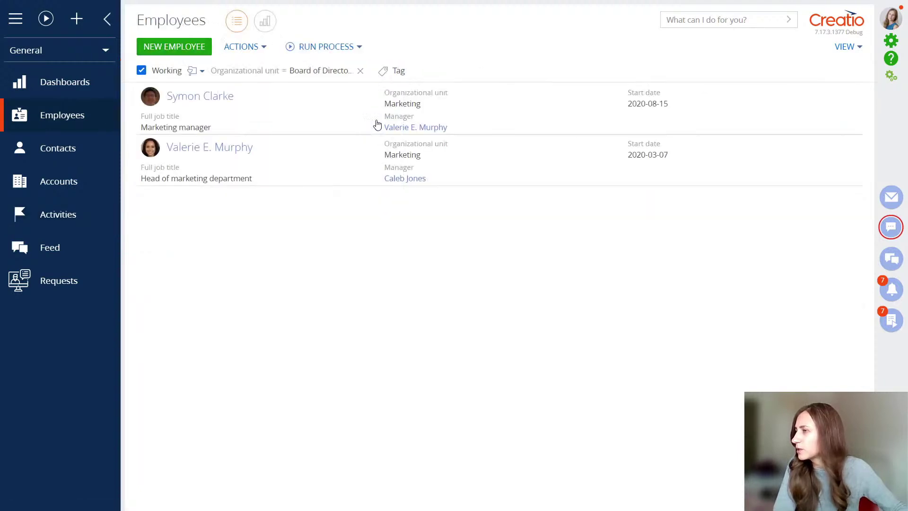
pyautogui.click(334, 70)
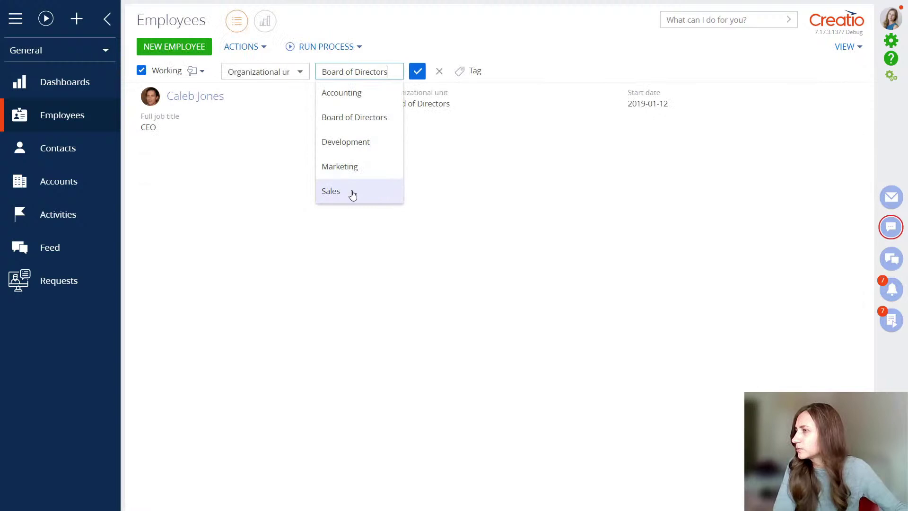
pyautogui.click(357, 93)
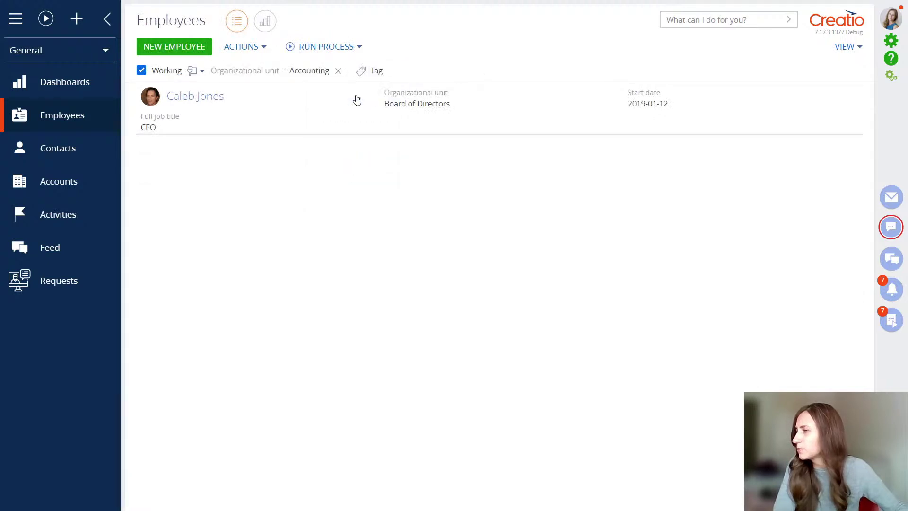
pyautogui.click(322, 76)
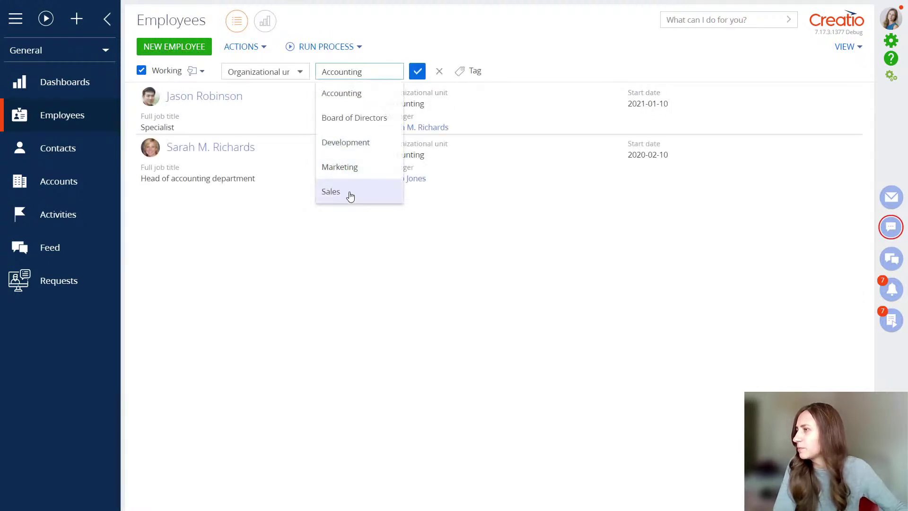
pyautogui.click(351, 191)
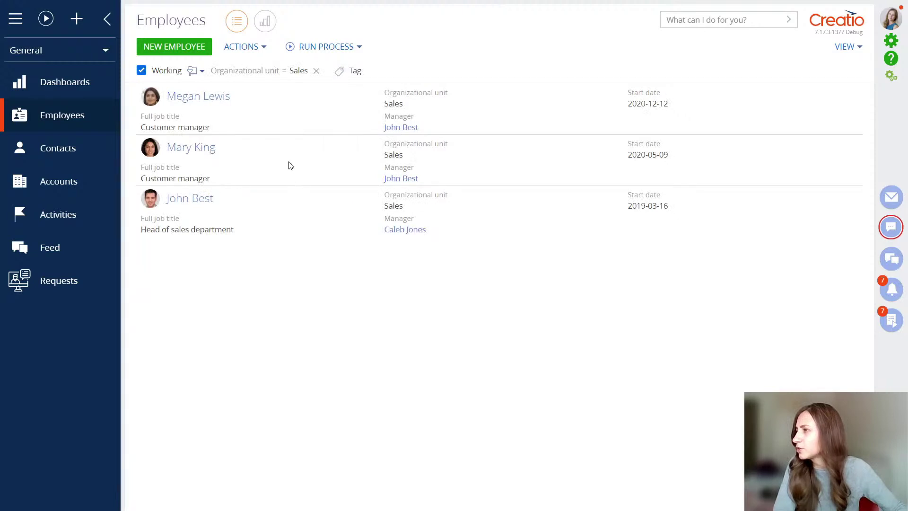
# Step: Run the Schedule team meeting process for the head of the sales department
pyautogui.click(290, 165)
pyautogui.click(282, 231)
pyautogui.click(306, 255)
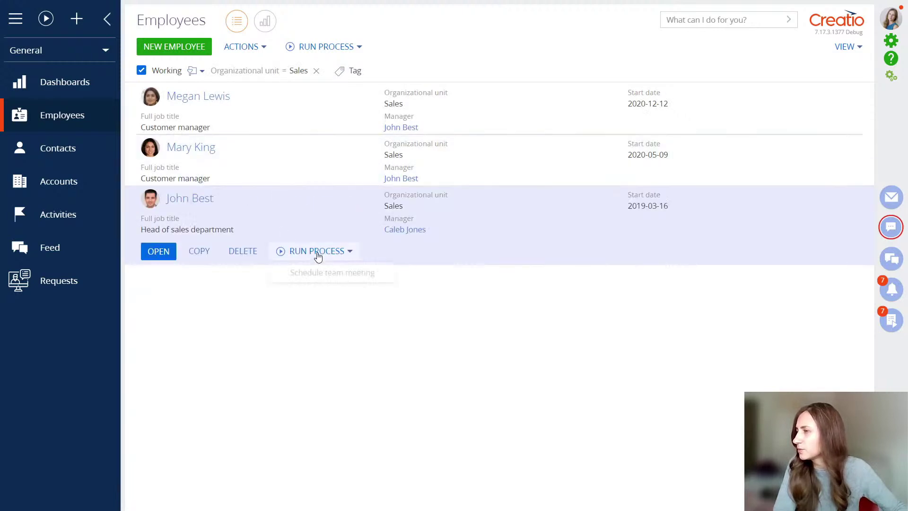
pyautogui.click(336, 276)
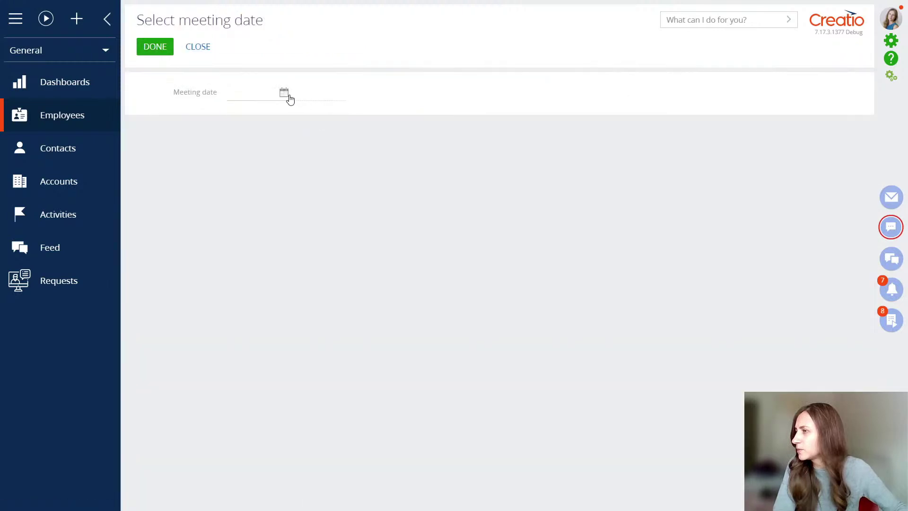
# Step: Set the meeting date to 2021-04-26 at 3:00 PM and complete the Select meeting date page
pyautogui.click(284, 92)
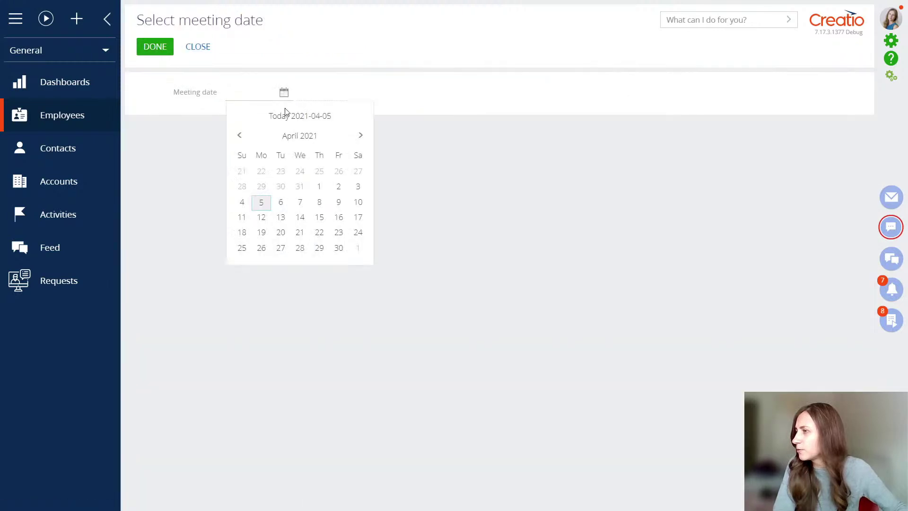
pyautogui.click(263, 249)
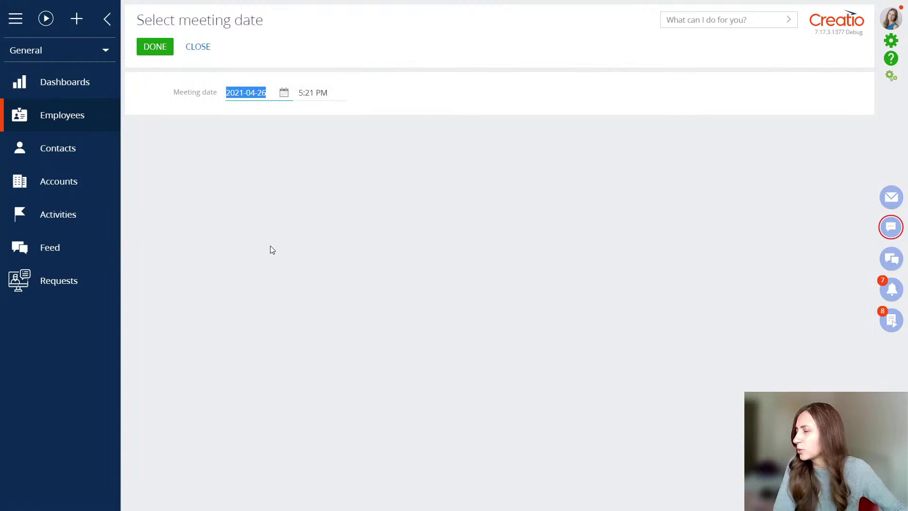
pyautogui.click(336, 93)
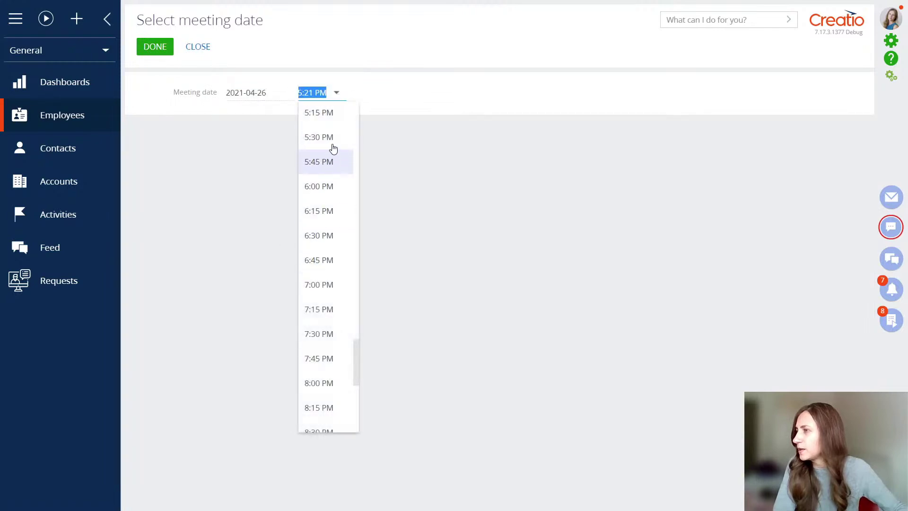
pyautogui.scroll(4, 325, 152)
pyautogui.scroll(2, 330, 131)
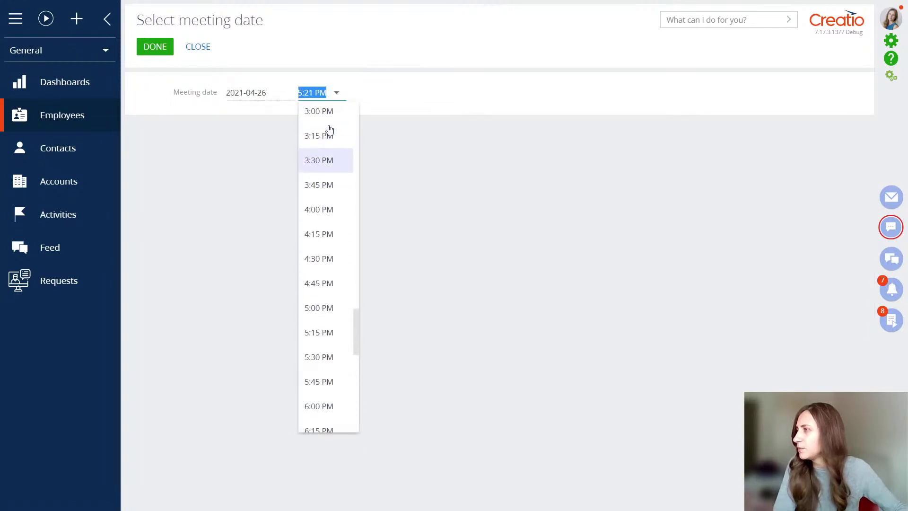
pyautogui.click(331, 129)
pyautogui.click(163, 52)
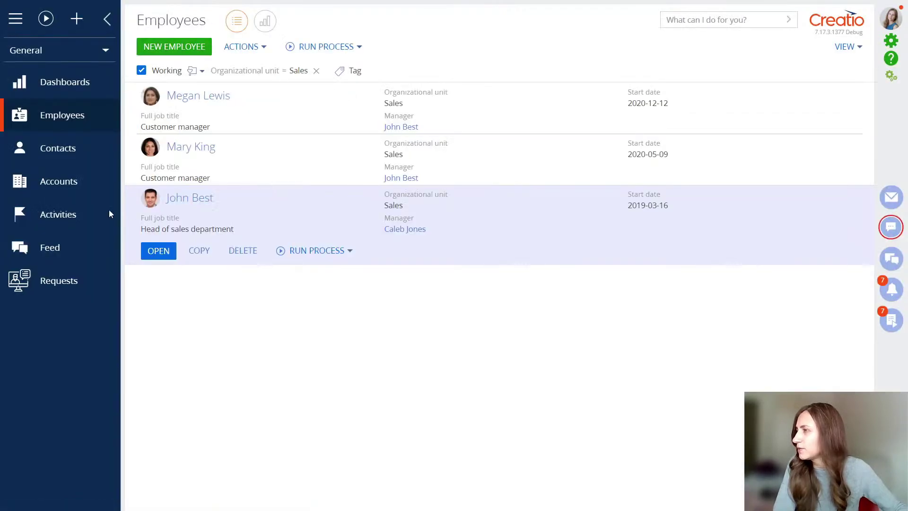
# Step: Open the new Sales team meeting due 2021-04-26 in the Activities section and check its participants
pyautogui.click(66, 218)
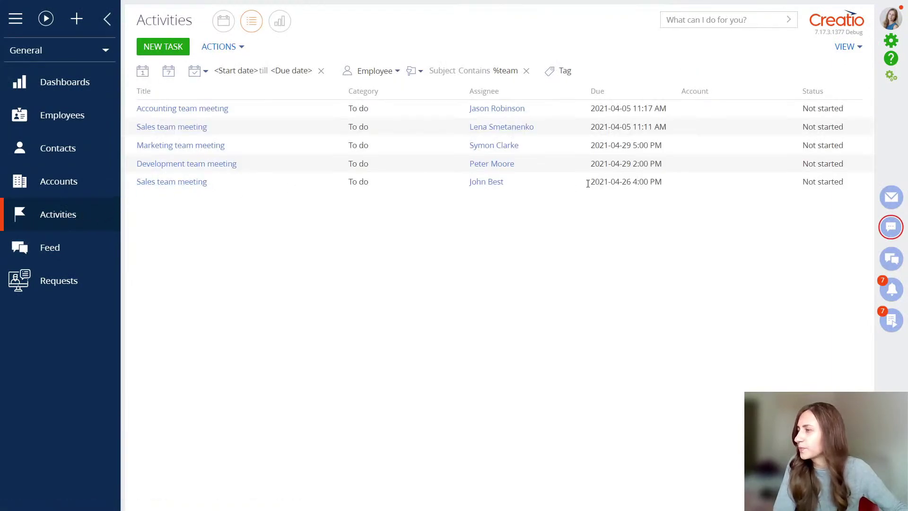
pyautogui.click(198, 184)
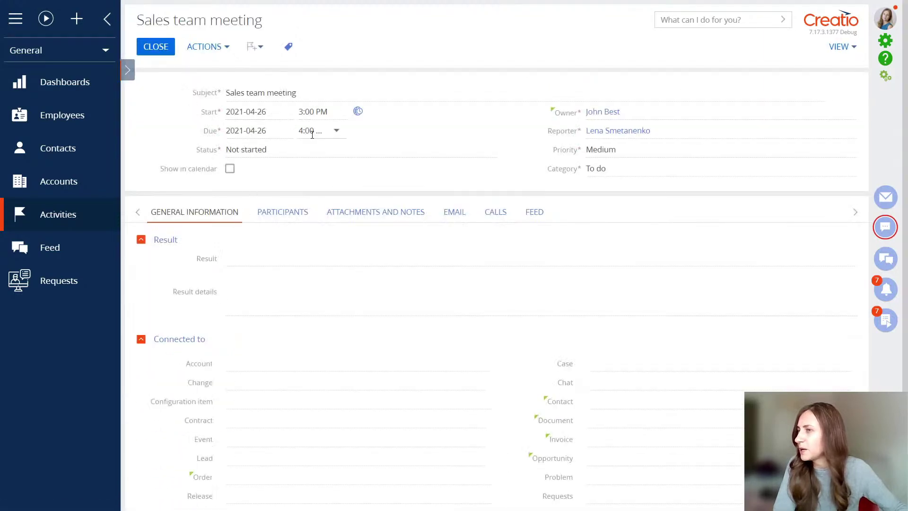
pyautogui.click(304, 215)
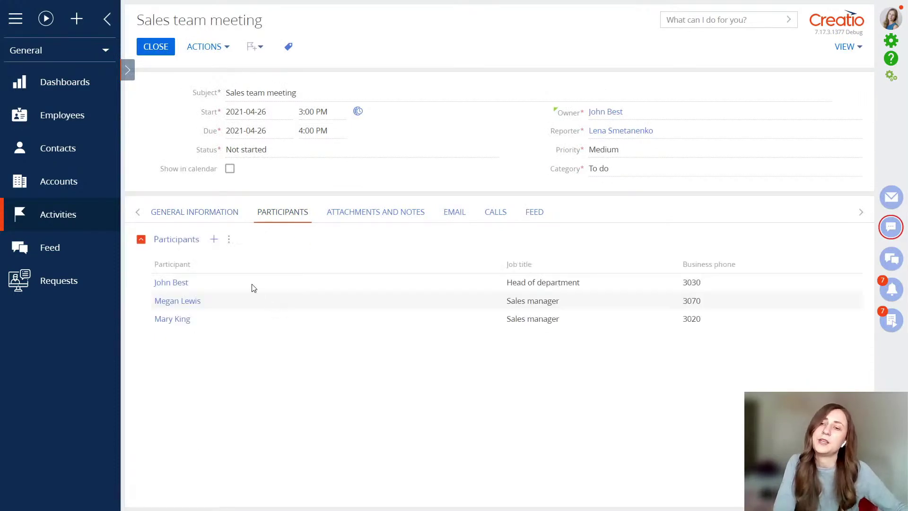